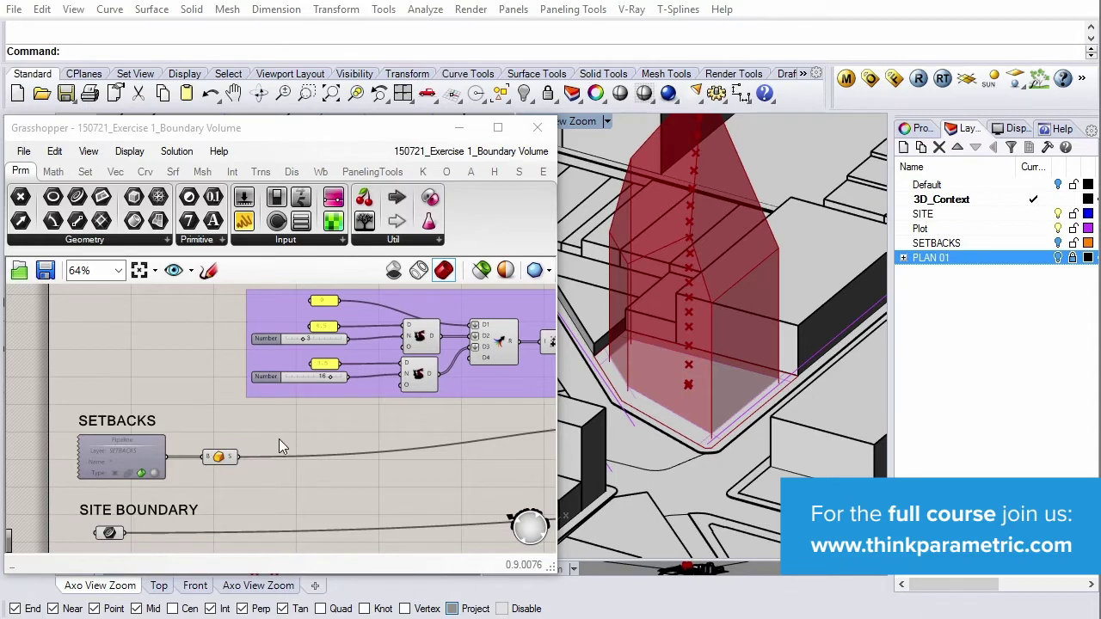
Step: Highlight the SETBACKS parameter and briefly show its layer surfaces to inspect them
{"action": "right_click_drag", "start_coordinate": [278, 438], "coordinate": [232, 442]}
{"action": "left_click", "coordinate": [171, 461]}
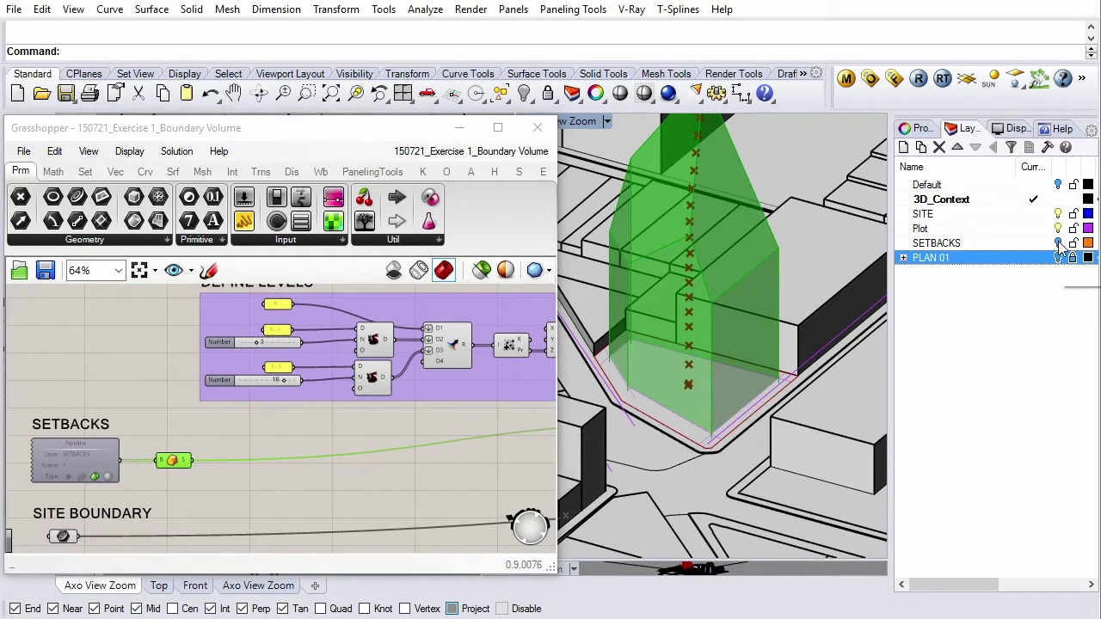
{"action": "left_click", "coordinate": [1058, 242]}
{"action": "right_click_drag", "start_coordinate": [811, 354], "coordinate": [825, 378]}
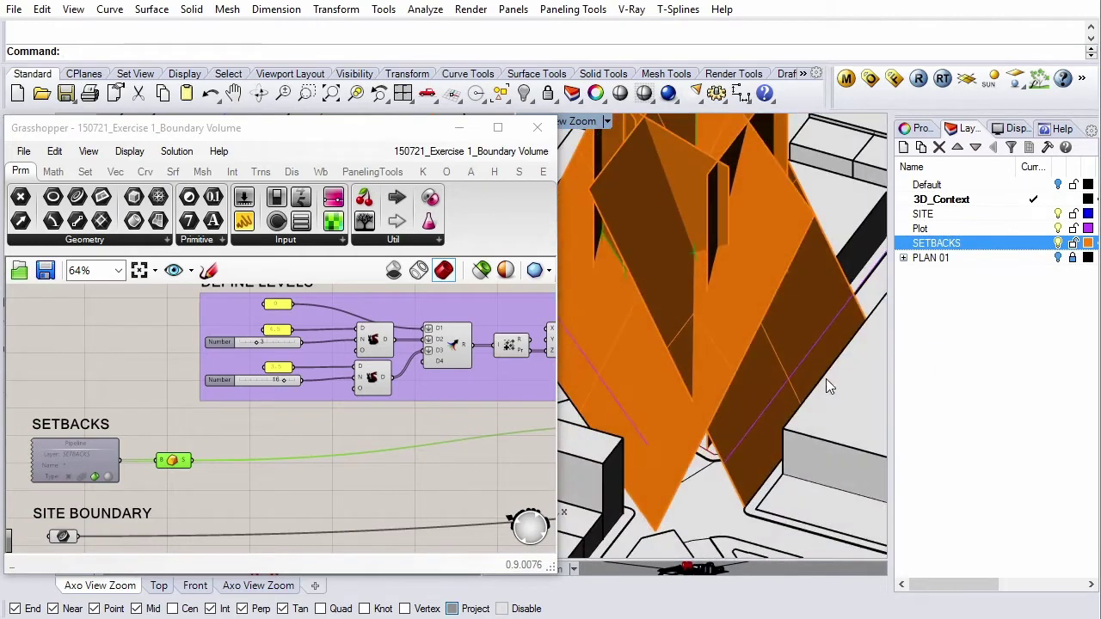
{"action": "scroll", "coordinate": [826, 378], "scroll_direction": "down", "scroll_amount": 3}
{"action": "scroll", "coordinate": [790, 329], "scroll_direction": "up", "scroll_amount": 3}
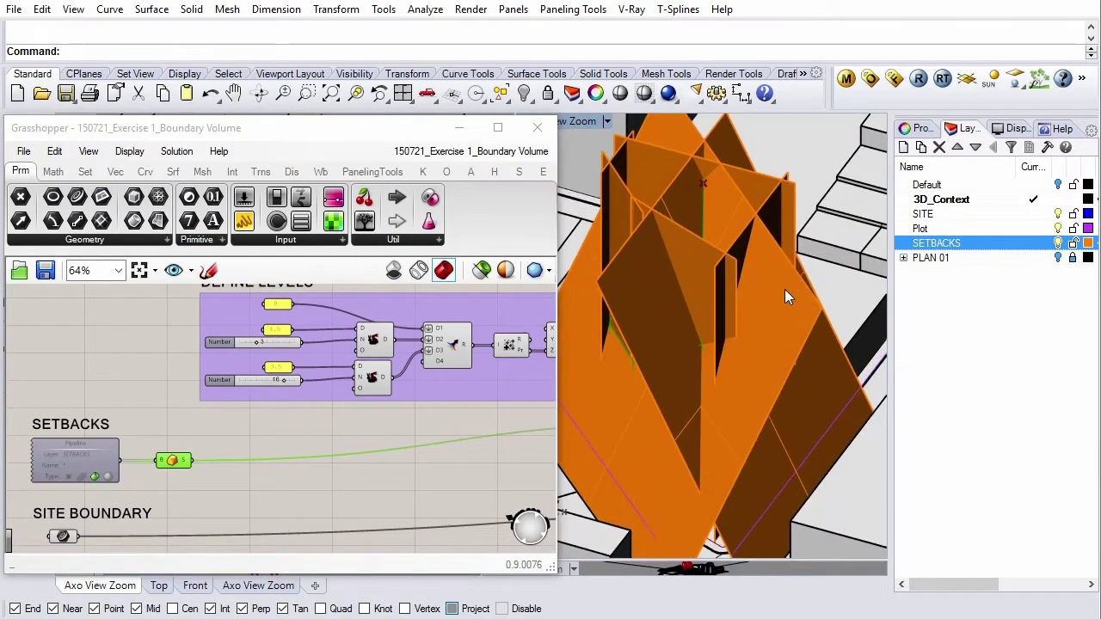
{"action": "left_click", "coordinate": [1058, 242]}
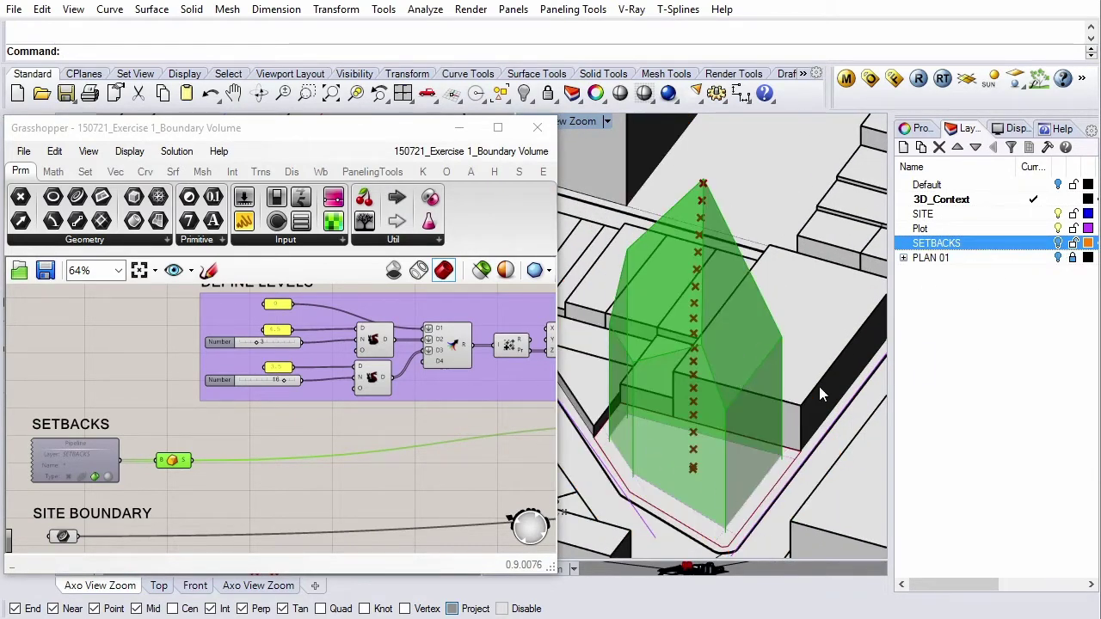
Step: Orbit frontally to the setback volume and bring the DEFINE LEVELS group into view
{"action": "right_click_drag", "start_coordinate": [810, 341], "coordinate": [655, 371]}
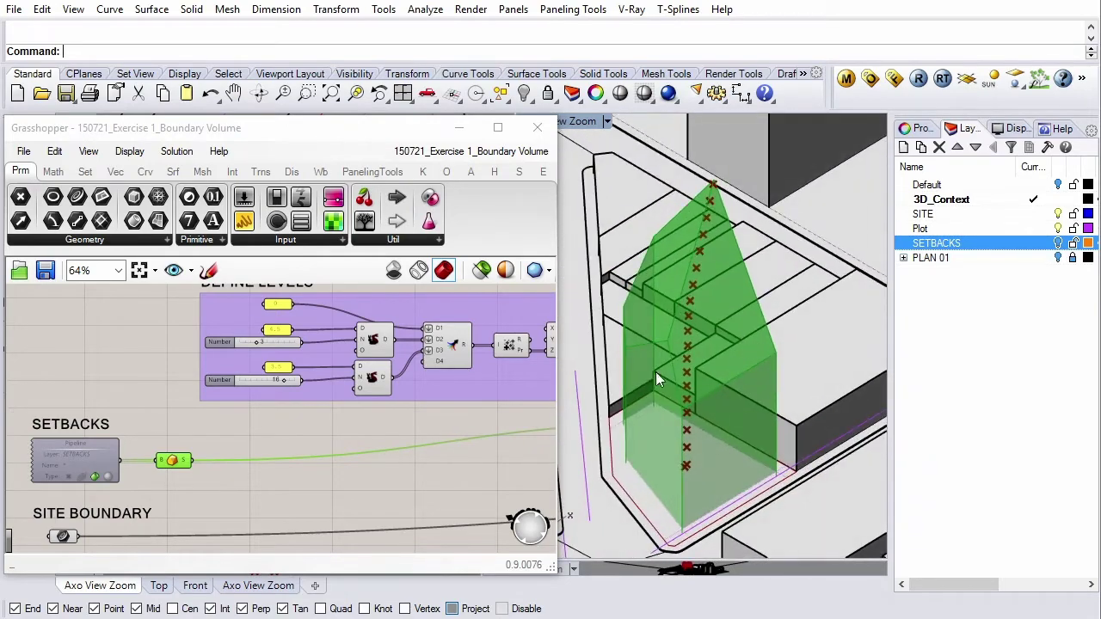
{"action": "left_click", "coordinate": [413, 443]}
{"action": "scroll", "coordinate": [413, 412], "scroll_direction": "up", "scroll_amount": 1}
{"action": "scroll", "coordinate": [414, 395], "scroll_direction": "up", "scroll_amount": 1}
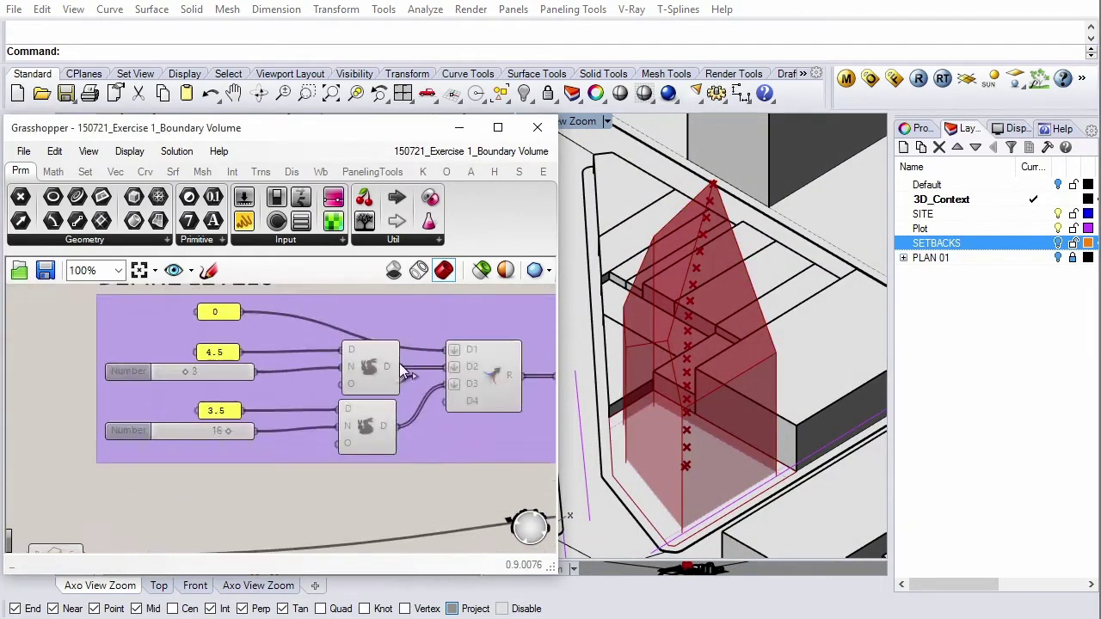
{"action": "scroll", "coordinate": [413, 384], "scroll_direction": "up", "scroll_amount": 1}
{"action": "right_click_drag", "start_coordinate": [414, 384], "coordinate": [400, 413]}
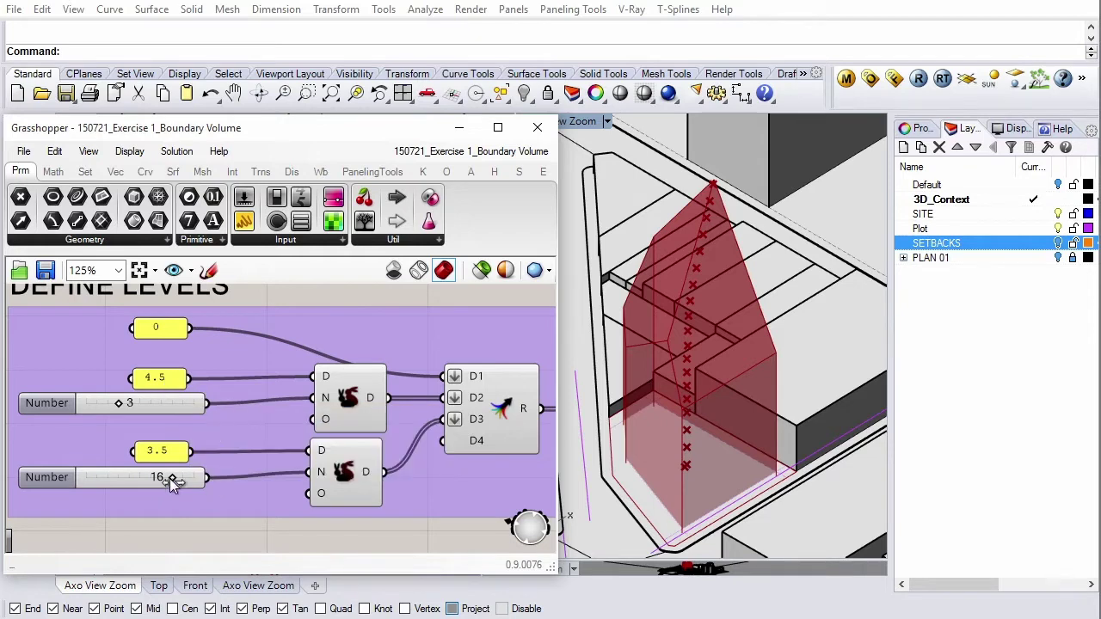
{"action": "scroll", "coordinate": [197, 370], "scroll_direction": "down", "scroll_amount": 3}
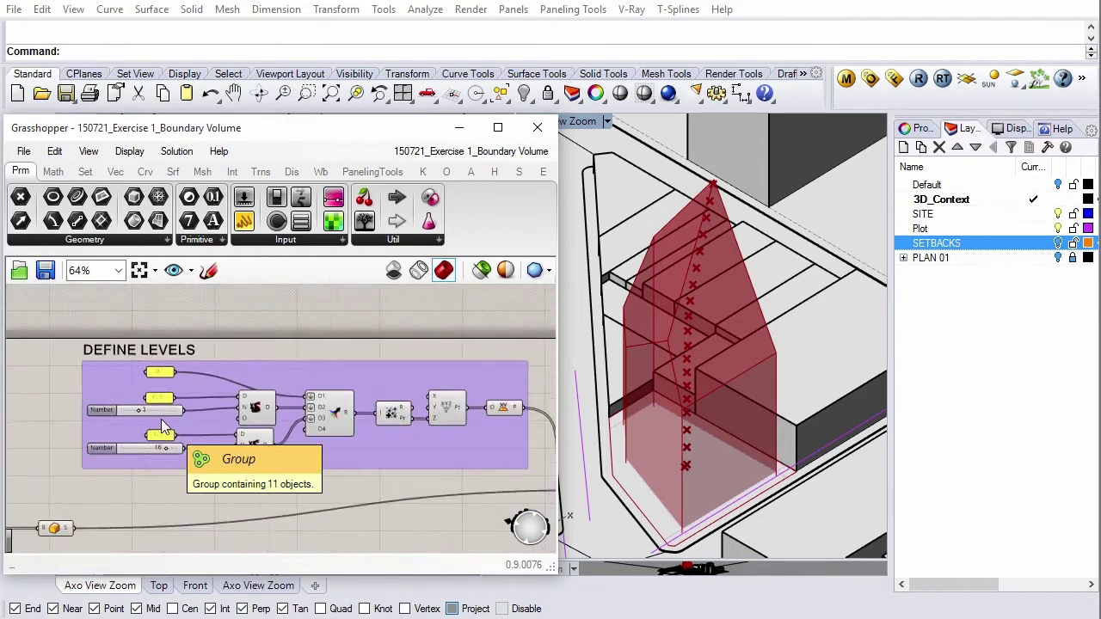
{"action": "scroll", "coordinate": [241, 450], "scroll_direction": "down", "scroll_amount": 3}
{"action": "scroll", "coordinate": [381, 467], "scroll_direction": "up", "scroll_amount": 3}
{"action": "scroll", "coordinate": [382, 467], "scroll_direction": "up", "scroll_amount": 3}
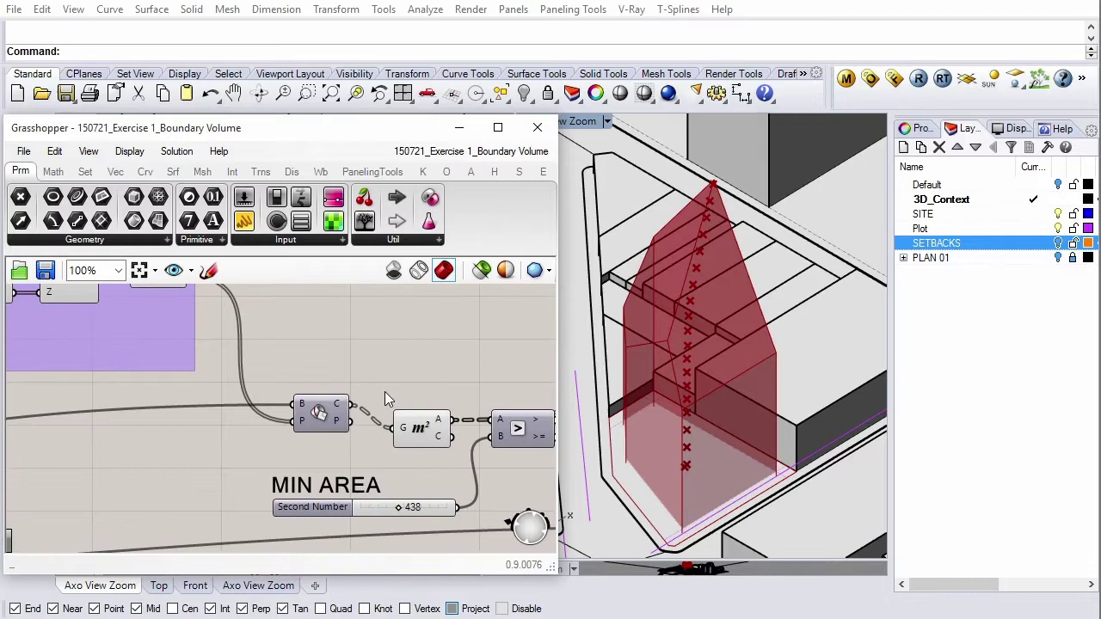
Step: Turn on preview of the Brep|Plane floor-slicing component to show the floor outlines
{"action": "right_click_drag", "start_coordinate": [384, 391], "coordinate": [194, 392]}
{"action": "left_click", "coordinate": [138, 420]}
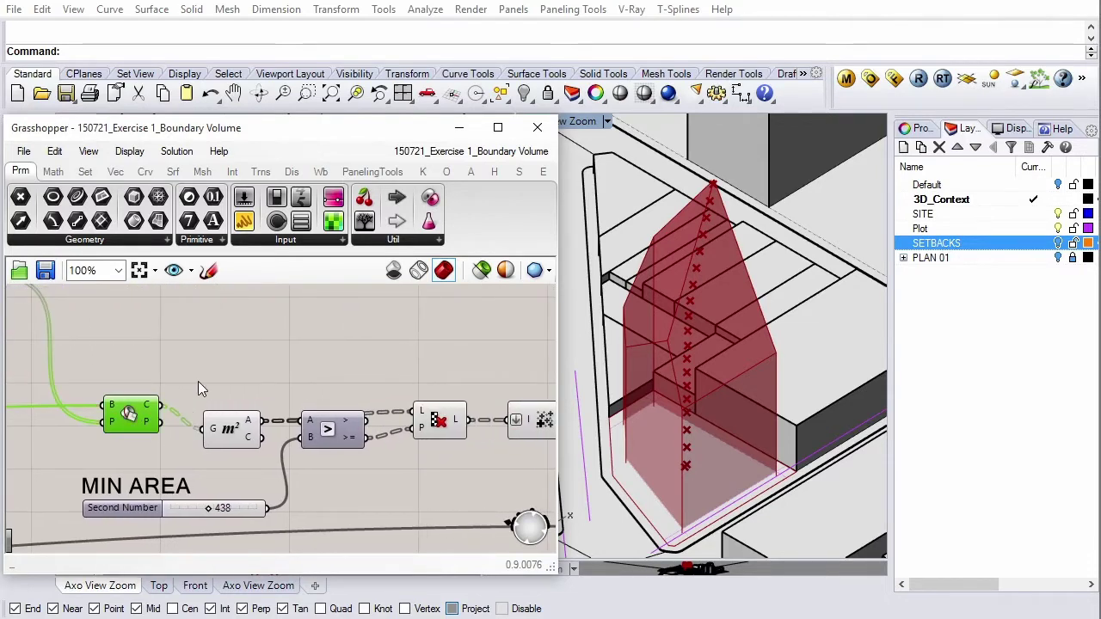
{"action": "right_click", "coordinate": [201, 385]}
{"action": "left_click", "coordinate": [263, 400]}
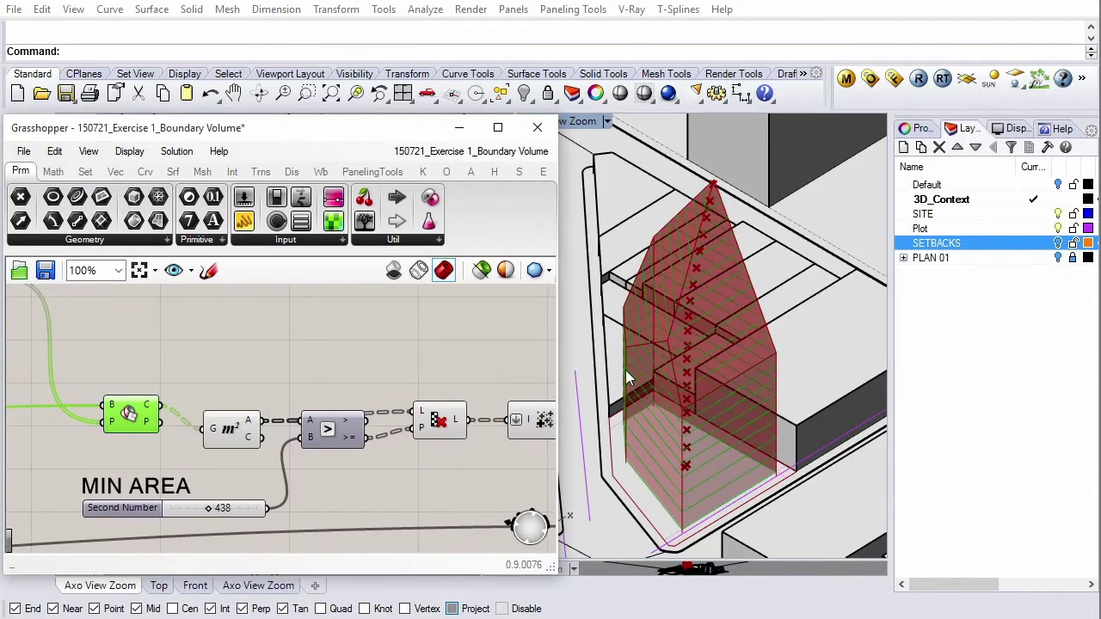
{"action": "right_click_drag", "start_coordinate": [626, 372], "coordinate": [742, 343]}
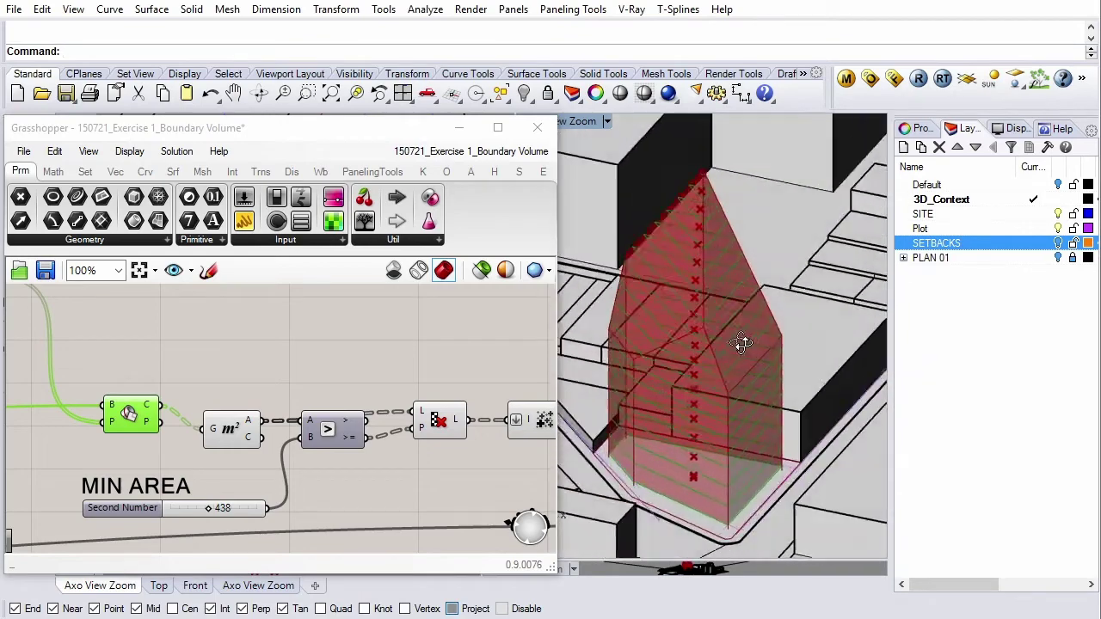
{"action": "left_click", "coordinate": [378, 364]}
Step: Pan the canvas past the area filtering components to the TOTAL AREA and YIELD readouts
{"action": "scroll", "coordinate": [225, 393], "scroll_direction": "down", "scroll_amount": 2}
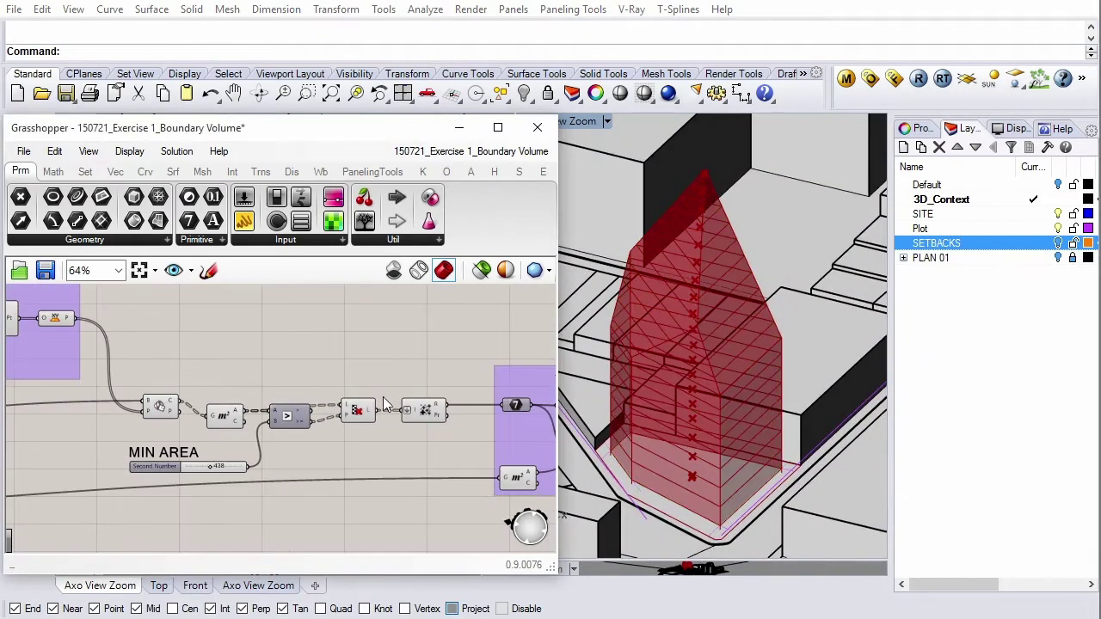
{"action": "scroll", "coordinate": [384, 404], "scroll_direction": "up", "scroll_amount": 2}
{"action": "right_click_drag", "start_coordinate": [231, 454], "coordinate": [317, 440]}
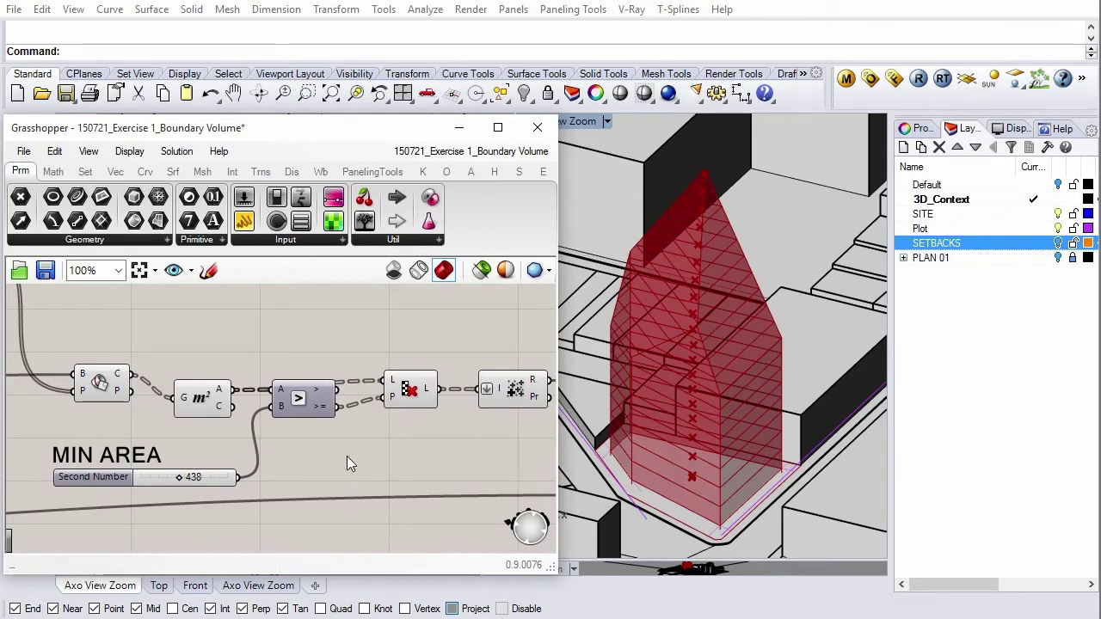
{"action": "right_click_drag", "start_coordinate": [346, 456], "coordinate": [195, 453]}
{"action": "scroll", "coordinate": [196, 451], "scroll_direction": "down", "scroll_amount": 2}
{"action": "scroll", "coordinate": [435, 434], "scroll_direction": "up", "scroll_amount": 1}
{"action": "scroll", "coordinate": [426, 431], "scroll_direction": "up", "scroll_amount": 2}
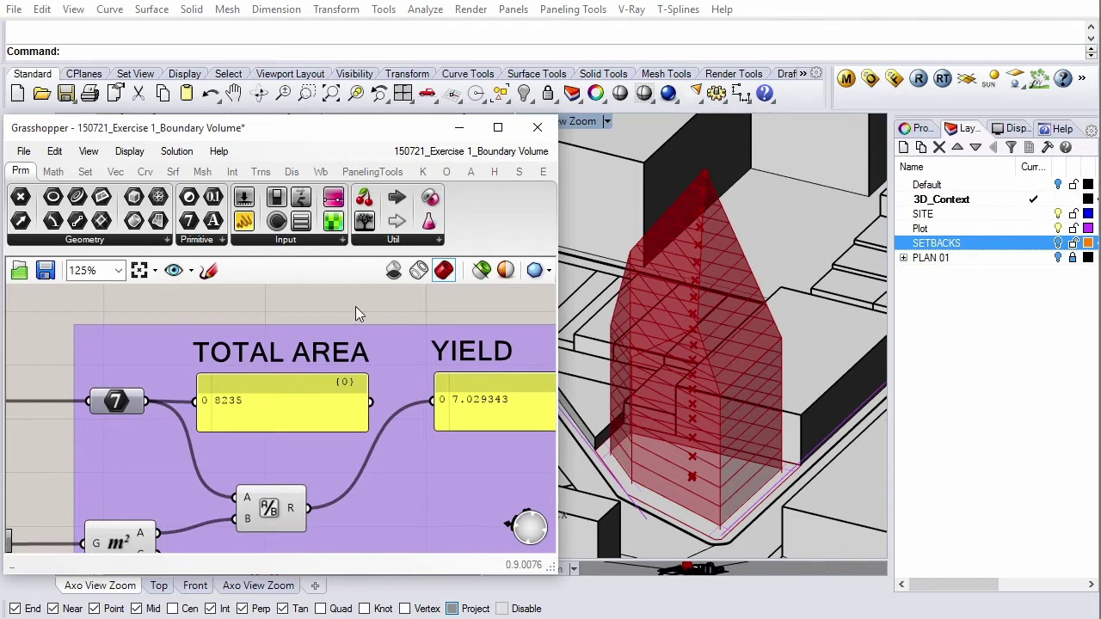
{"action": "right_click_drag", "start_coordinate": [355, 306], "coordinate": [297, 311]}
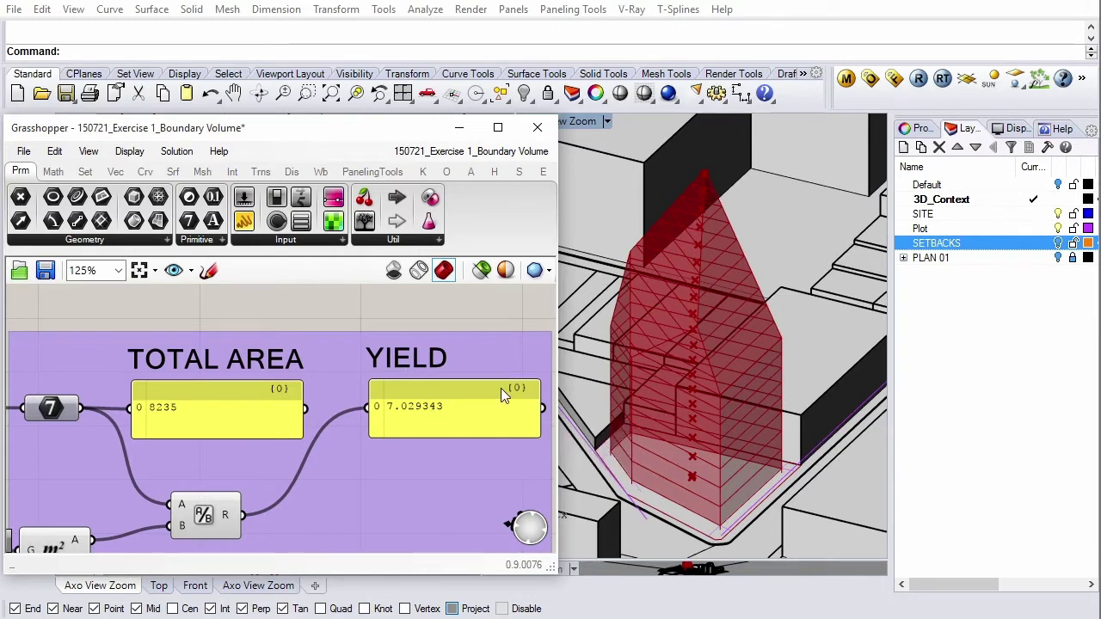
Step: Zoom and reposition the canvas on the DEFINE LEVELS group
{"action": "scroll", "coordinate": [500, 388], "scroll_direction": "down", "scroll_amount": 3}
{"action": "scroll", "coordinate": [516, 413], "scroll_direction": "down", "scroll_amount": 4}
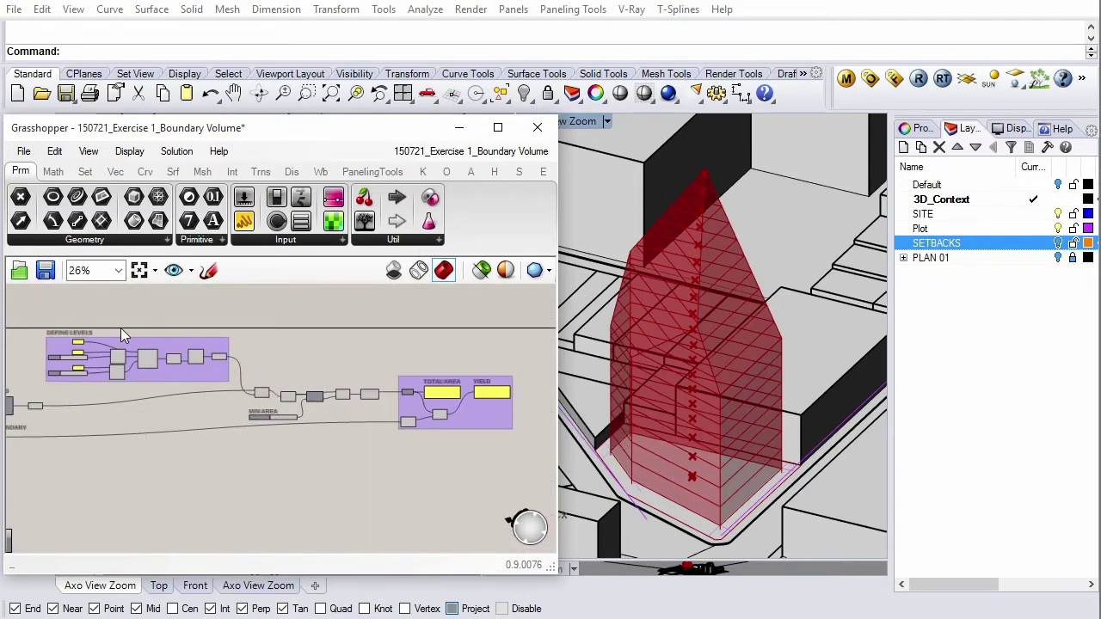
{"action": "scroll", "coordinate": [120, 331], "scroll_direction": "up", "scroll_amount": 1}
{"action": "scroll", "coordinate": [129, 344], "scroll_direction": "up", "scroll_amount": 2}
{"action": "scroll", "coordinate": [186, 397], "scroll_direction": "up", "scroll_amount": 2}
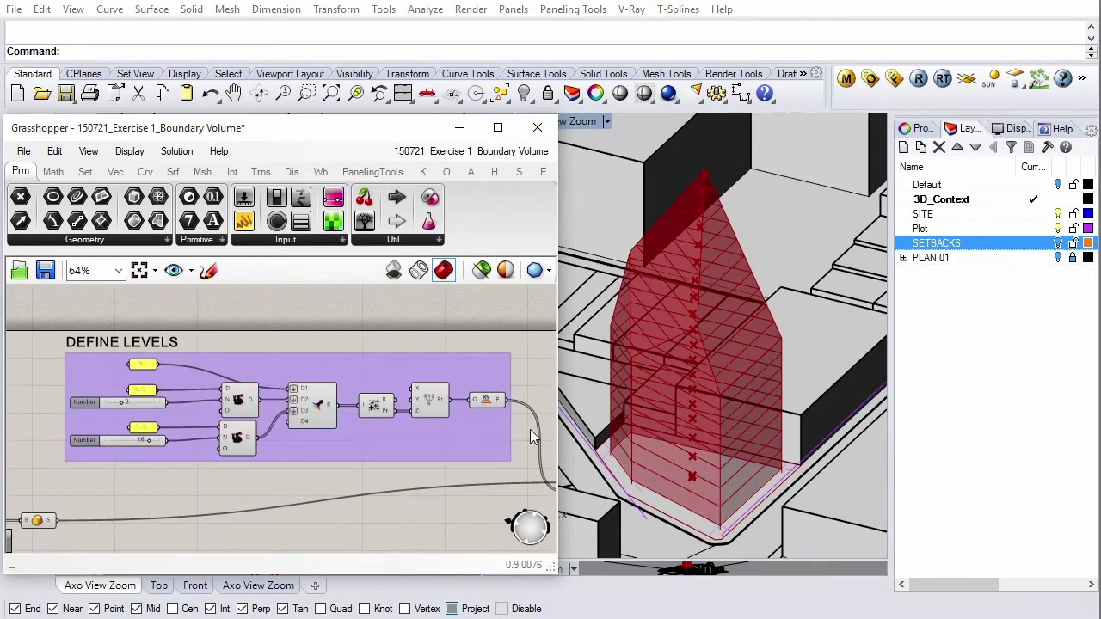
{"action": "right_click_drag", "start_coordinate": [480, 335], "coordinate": [434, 318]}
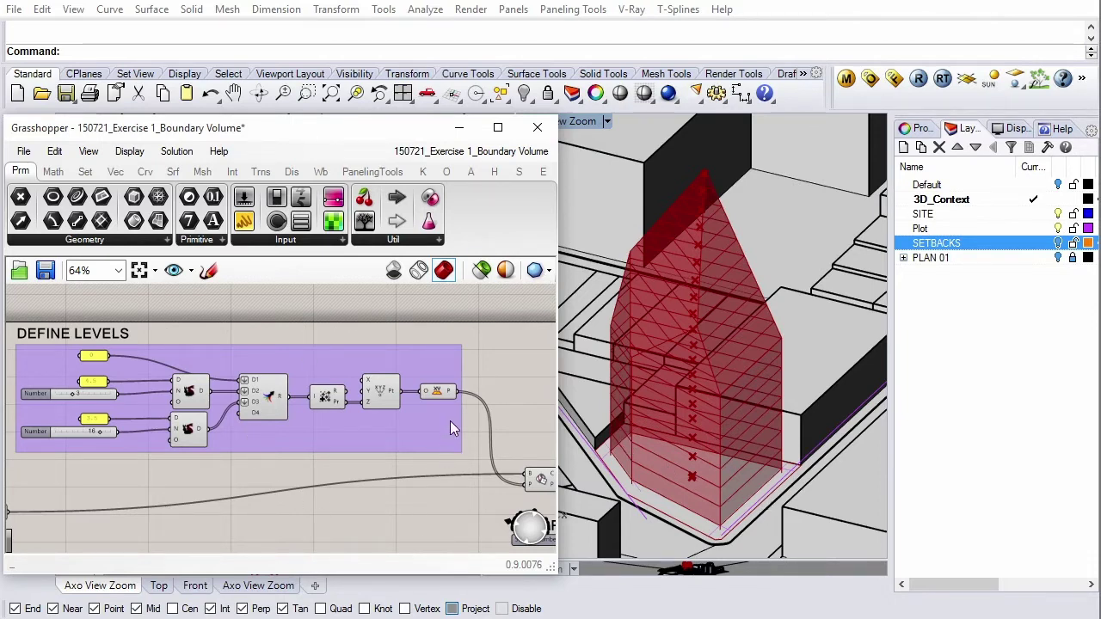
Step: Close Grasshopper, show the Default layer core blocks, and widen and center the Top view
{"action": "left_click", "coordinate": [521, 130]}
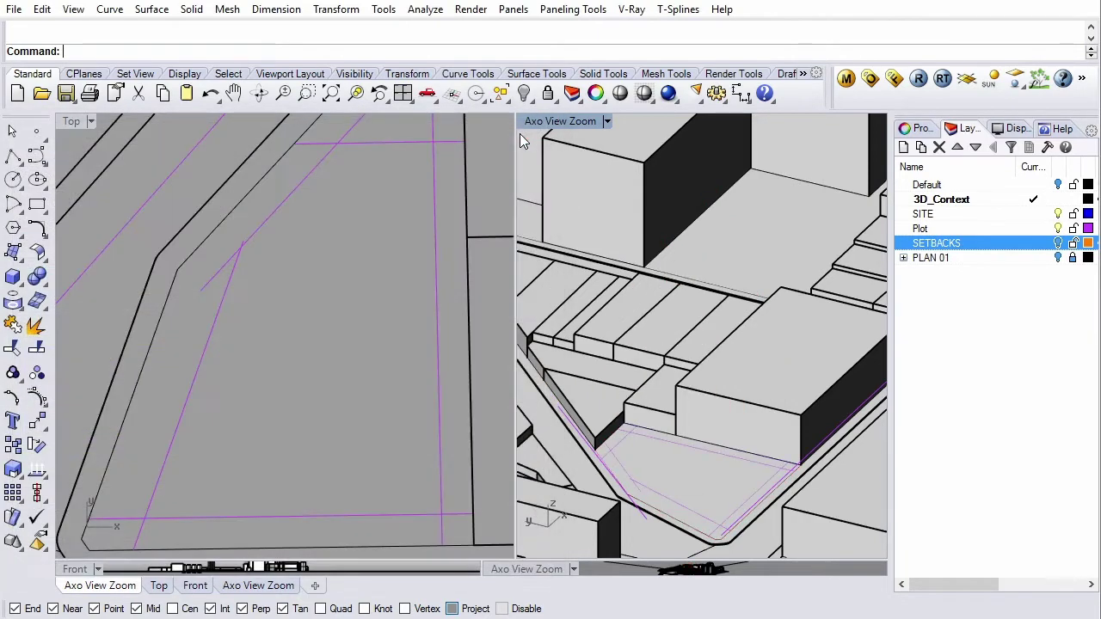
{"action": "left_click", "coordinate": [387, 269]}
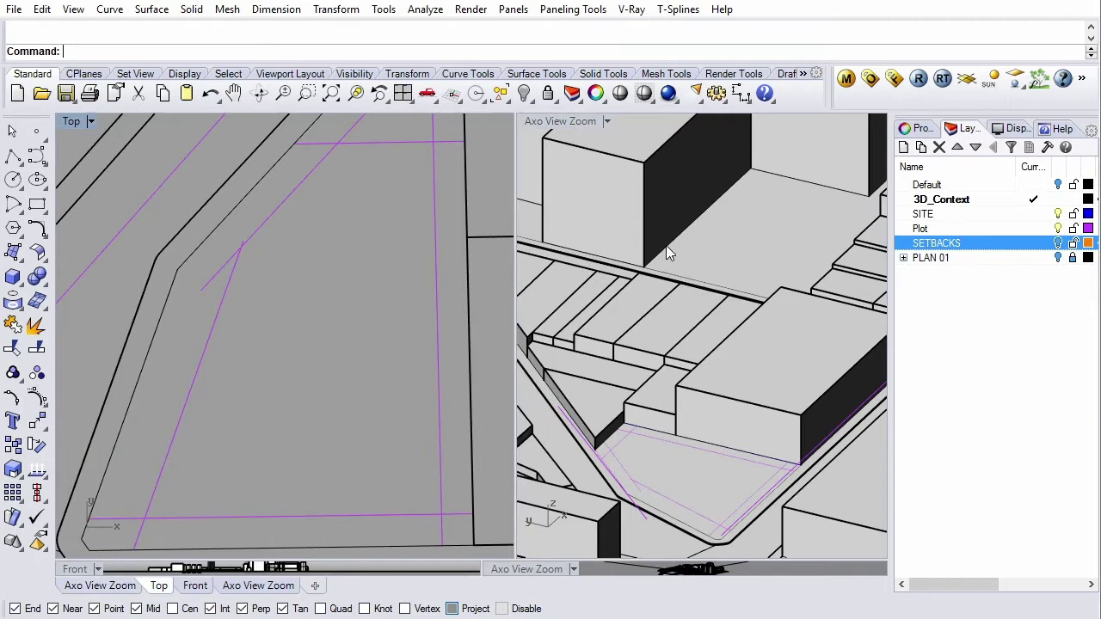
{"action": "left_click", "coordinate": [1057, 185]}
{"action": "right_click_drag", "start_coordinate": [342, 263], "coordinate": [348, 259]}
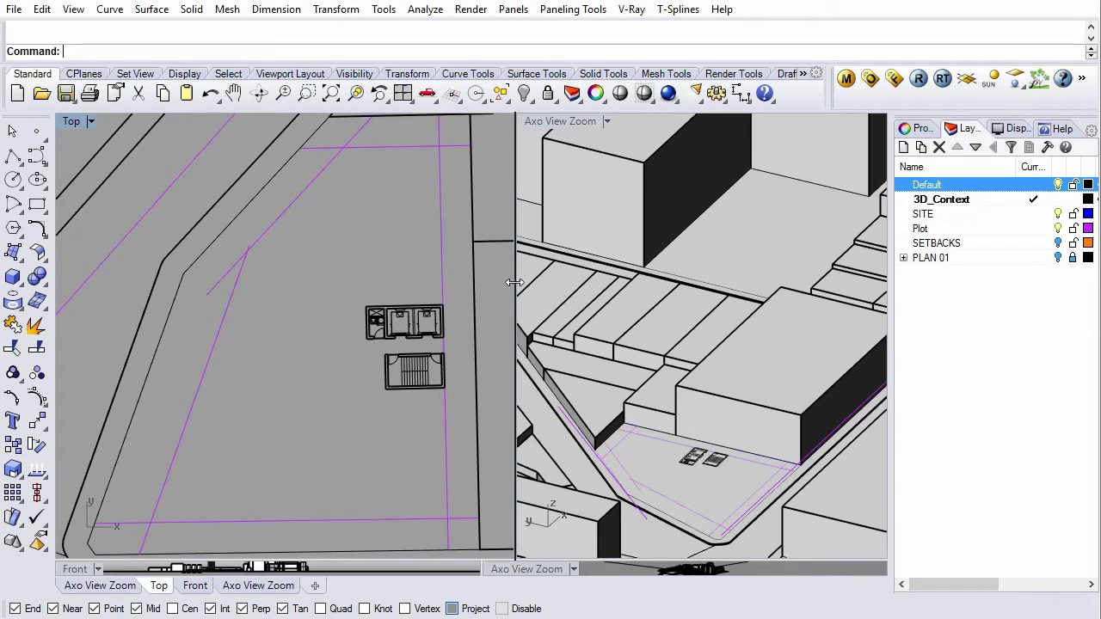
{"action": "left_click_drag", "start_coordinate": [514, 290], "coordinate": [719, 301]}
{"action": "right_click_drag", "start_coordinate": [513, 258], "coordinate": [468, 253]}
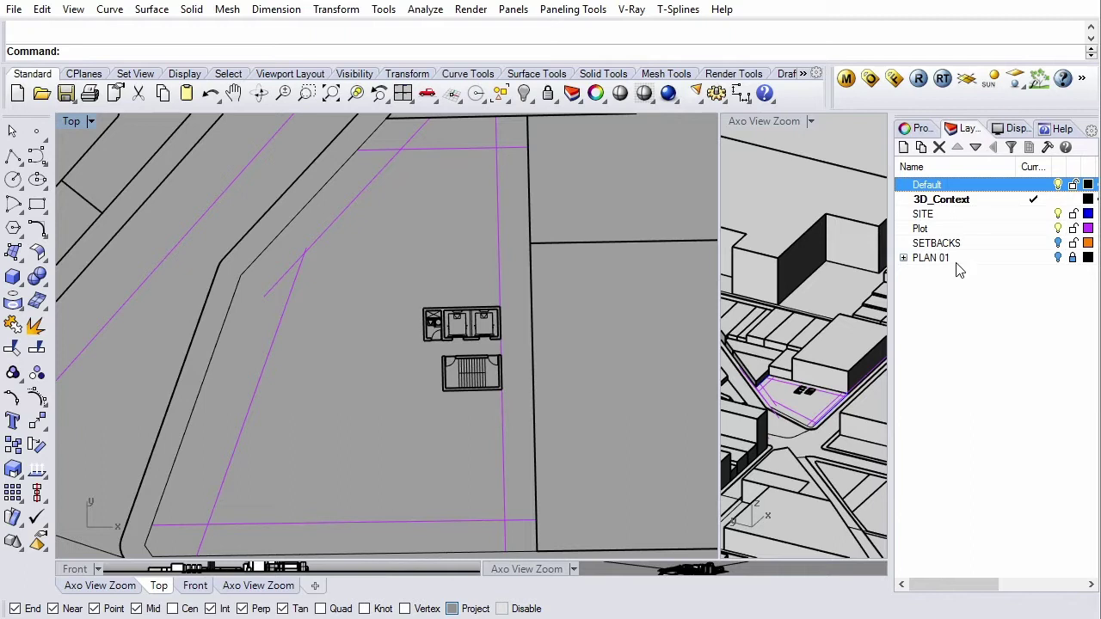
Step: Expand PLAN 01 and review its FLOORPLATE, SUBDIVISIONS, NON SALEABLE and VOID sublayers
{"action": "left_click", "coordinate": [959, 262]}
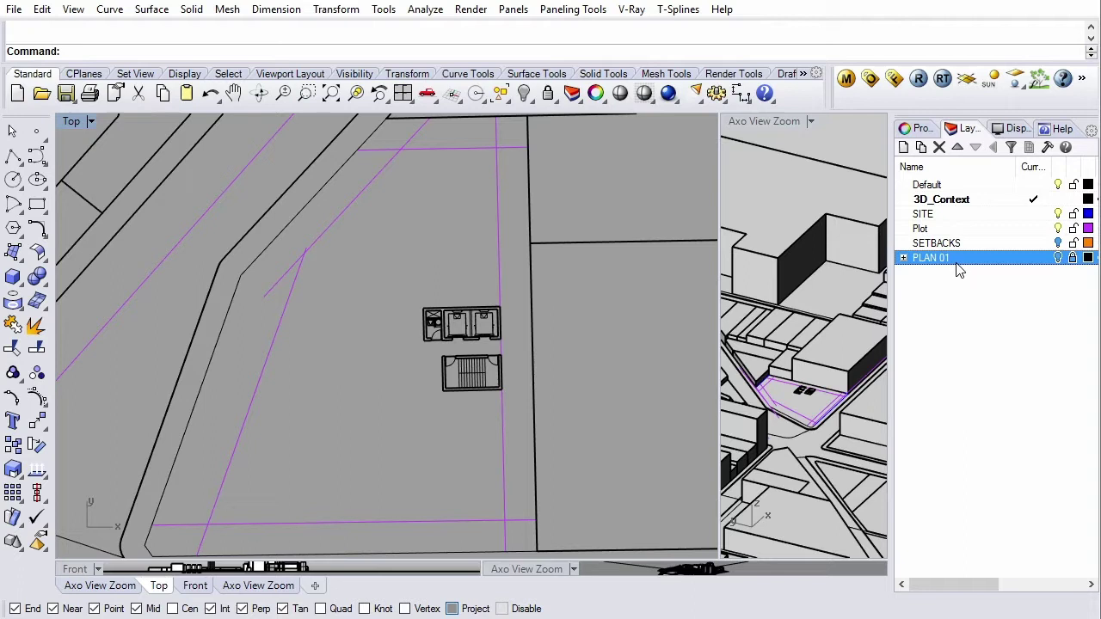
{"action": "double_click", "coordinate": [956, 263]}
{"action": "left_click", "coordinate": [1017, 276]}
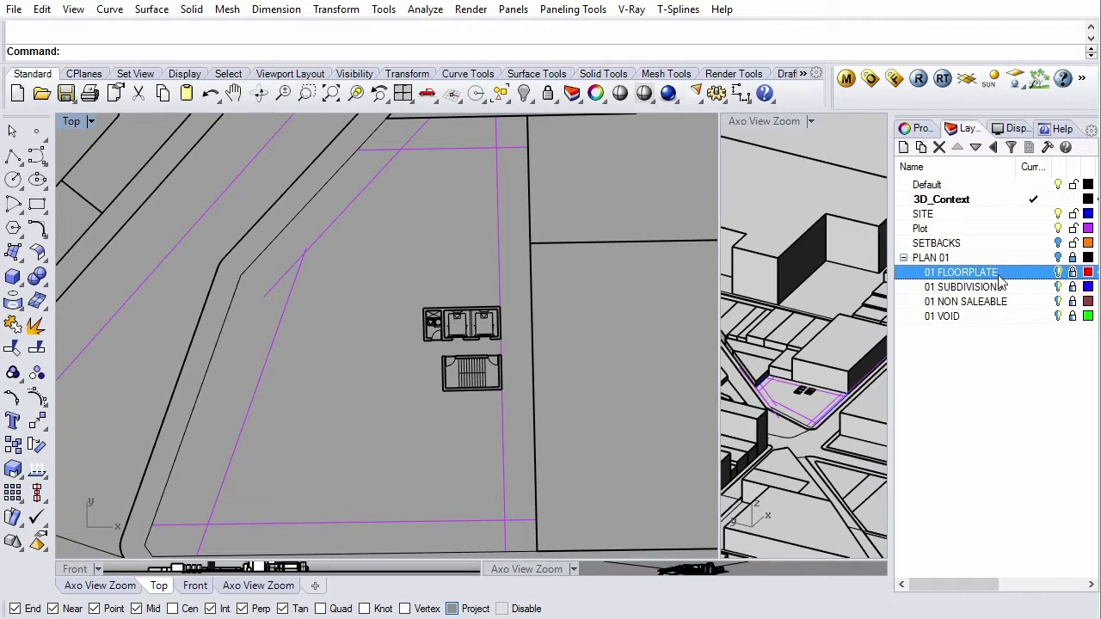
{"action": "left_click", "coordinate": [1004, 288]}
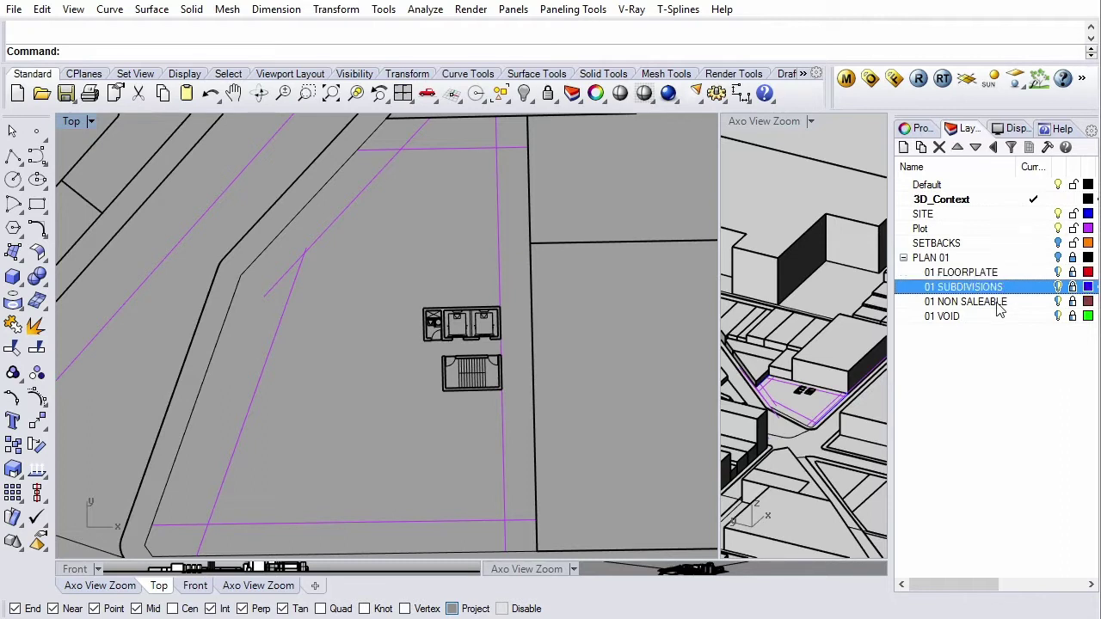
{"action": "left_click", "coordinate": [999, 306]}
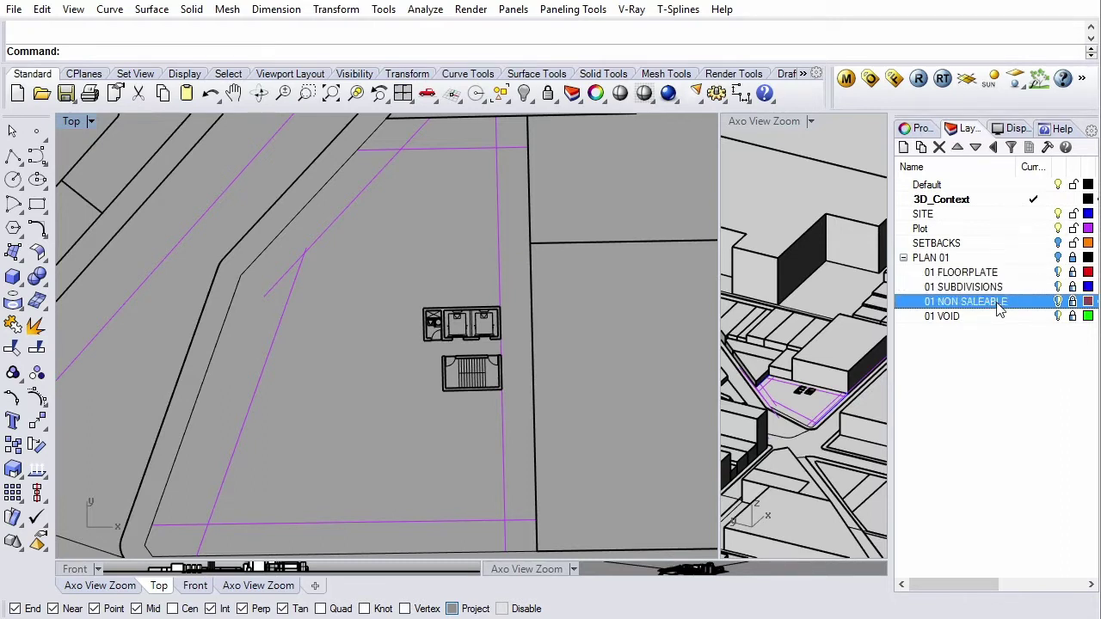
{"action": "left_click", "coordinate": [999, 318]}
{"action": "left_click", "coordinate": [1009, 352]}
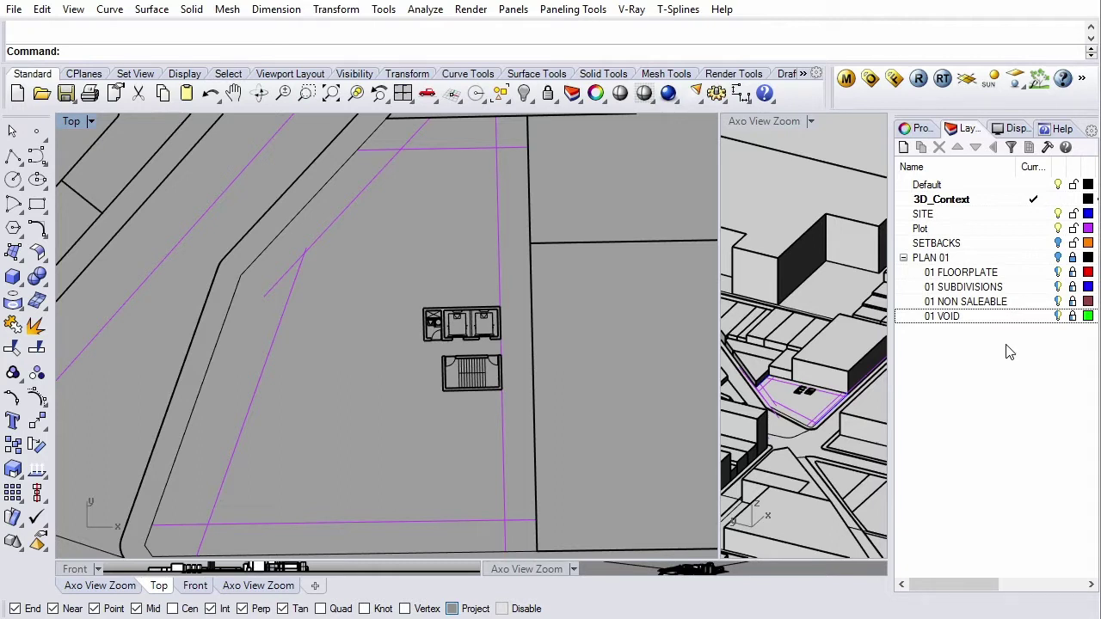
Step: Turn on PLAN 01 with only the level 01 floorplate outline visible, and select it
{"action": "left_click", "coordinate": [1058, 257]}
{"action": "left_click", "coordinate": [1057, 286]}
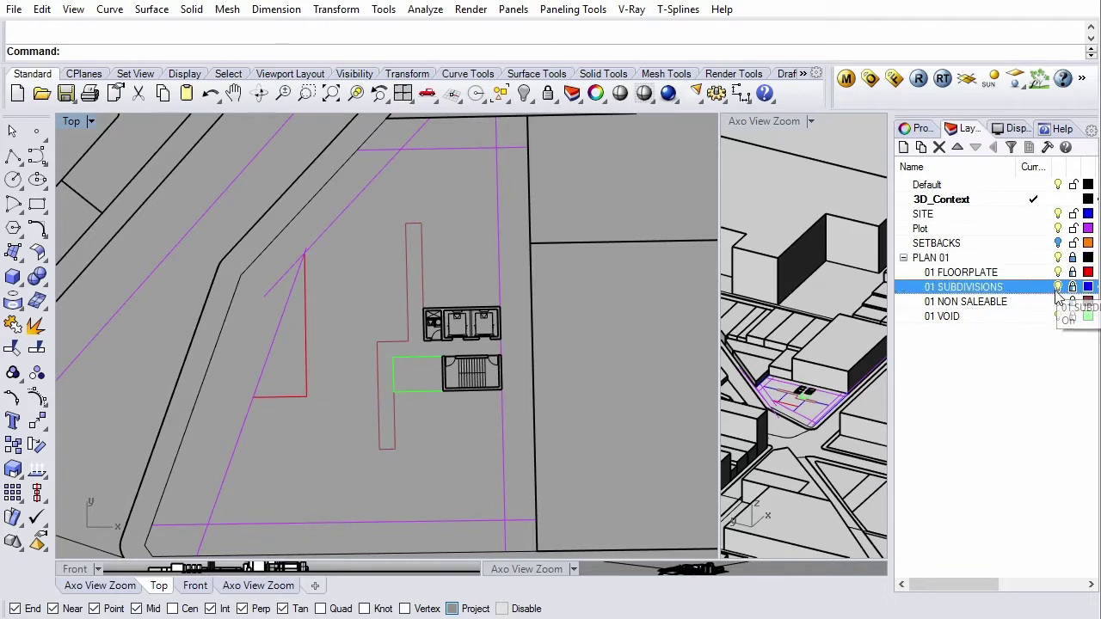
{"action": "left_click", "coordinate": [1057, 301]}
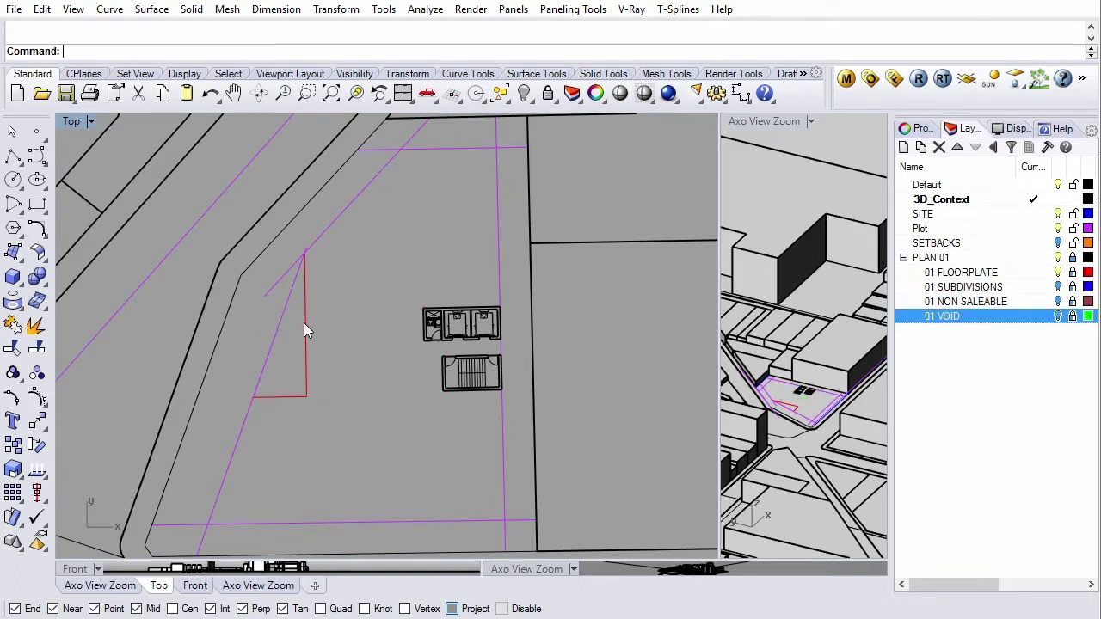
{"action": "left_click", "coordinate": [930, 257]}
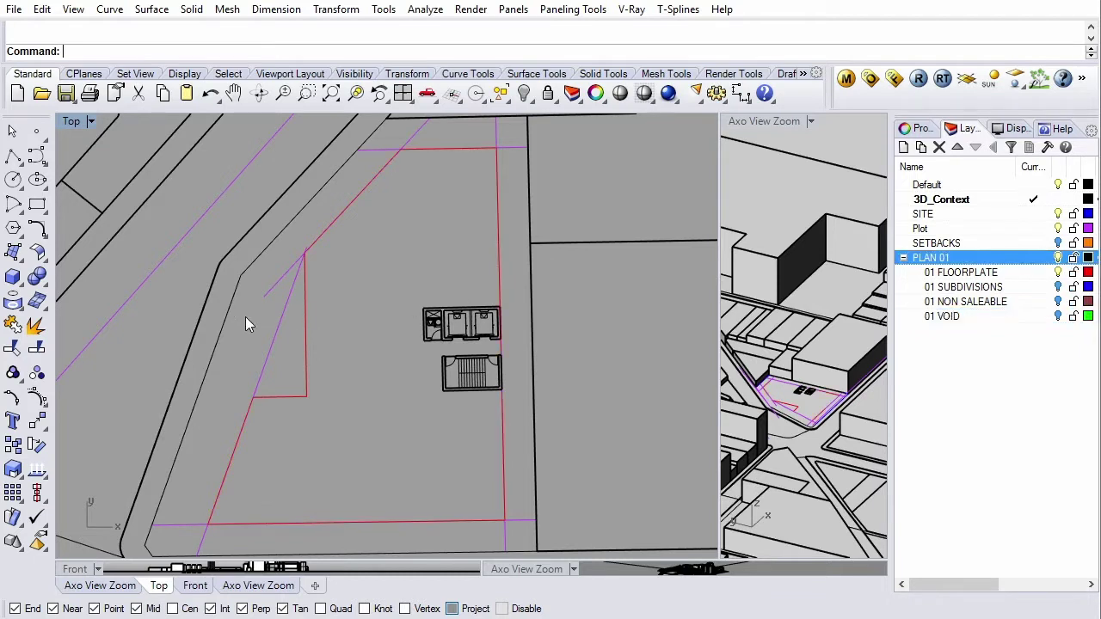
{"action": "left_click", "coordinate": [307, 336]}
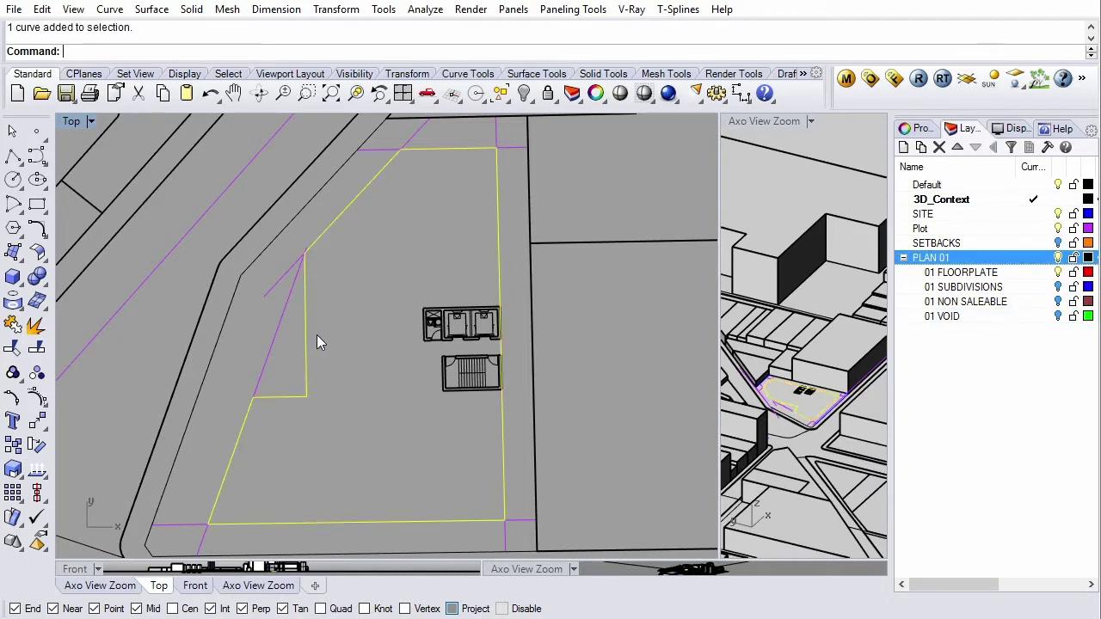
{"action": "right_click_drag", "start_coordinate": [340, 345], "coordinate": [350, 353]}
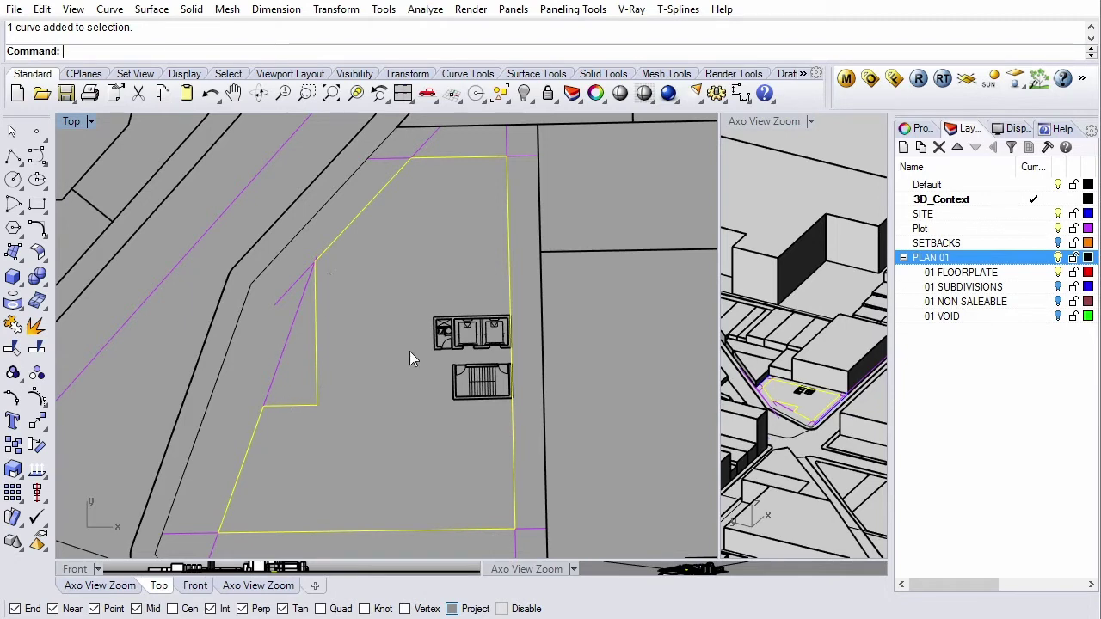
Step: Show and select the 01 NON SALEABLE core curve, then show the 01 SUBDIVISIONS lines
{"action": "left_click", "coordinate": [1058, 302]}
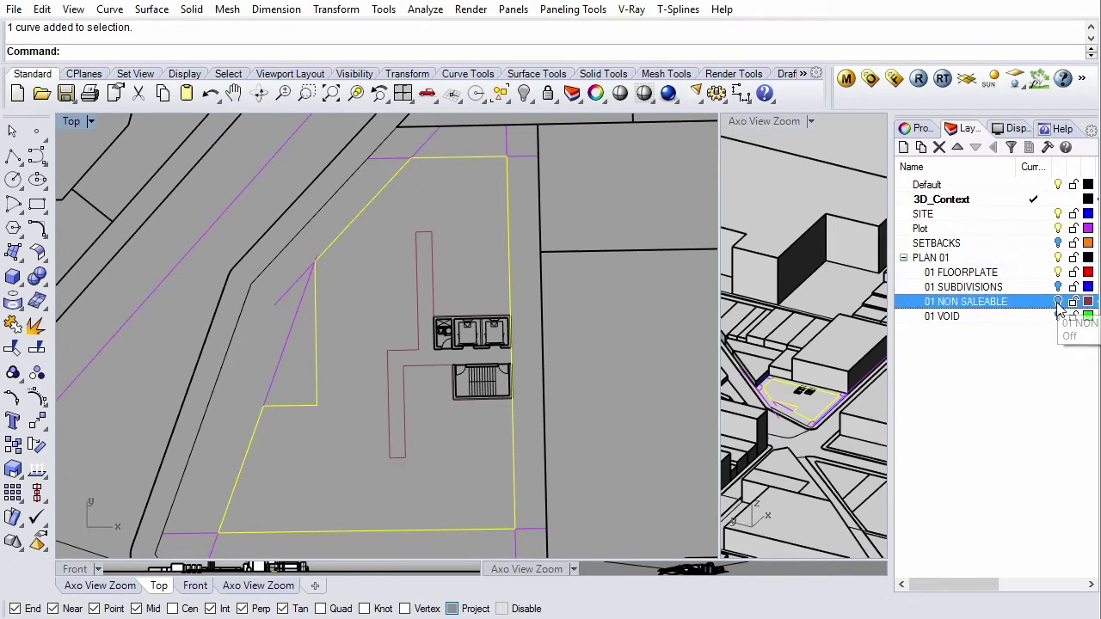
{"action": "left_click", "coordinate": [433, 283]}
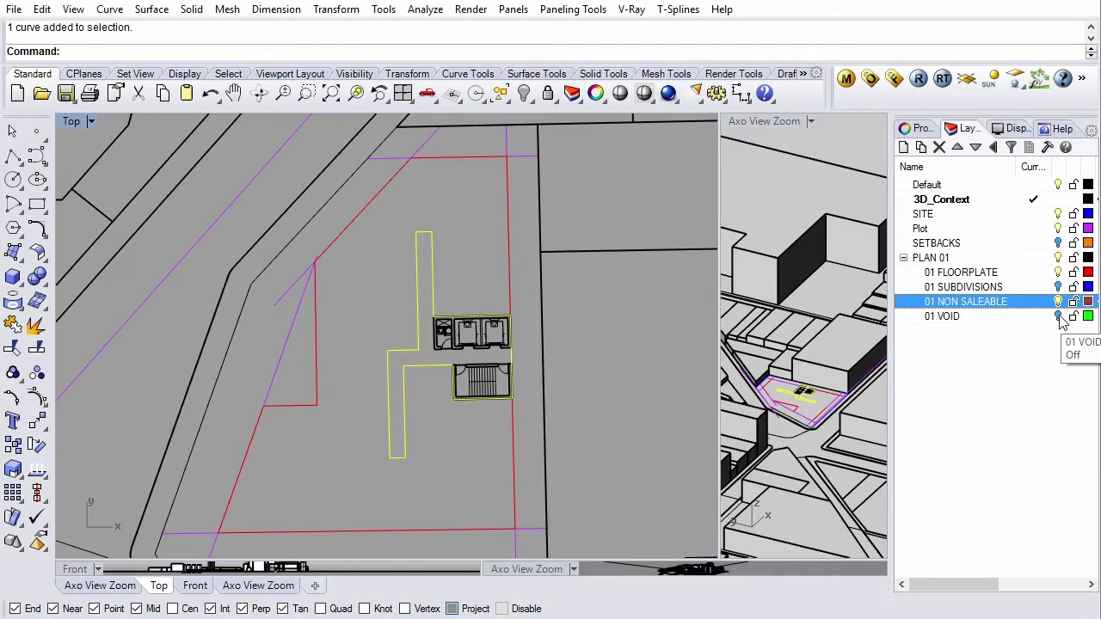
{"action": "left_click", "coordinate": [1058, 288]}
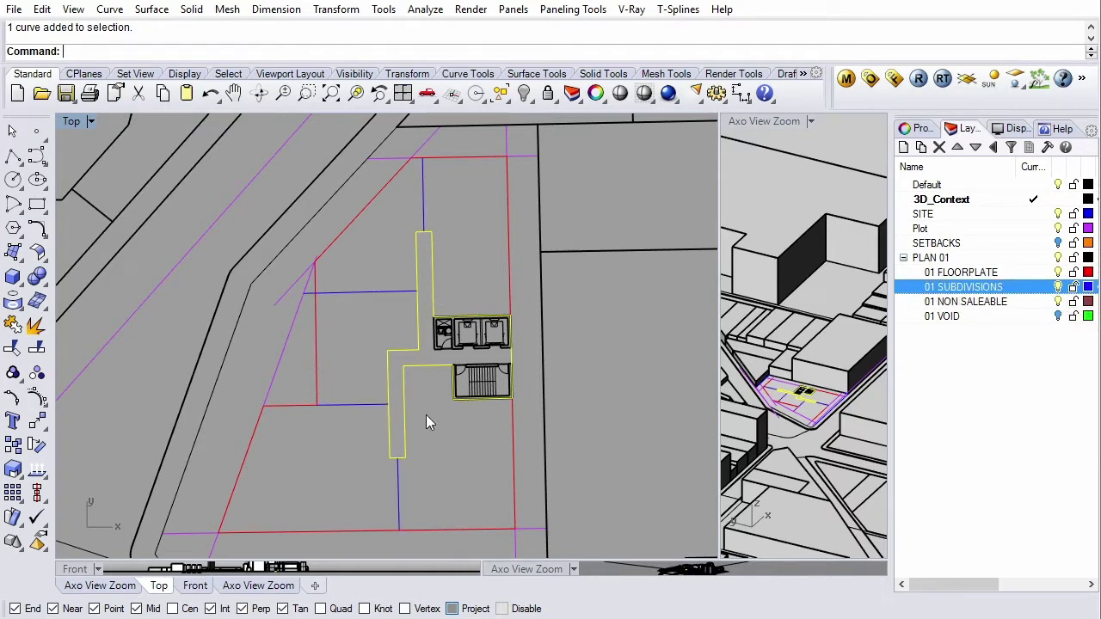
Step: Show the green 01 VOID rectangle beside the stair core and adjust the plan view
{"action": "left_click", "coordinate": [428, 494]}
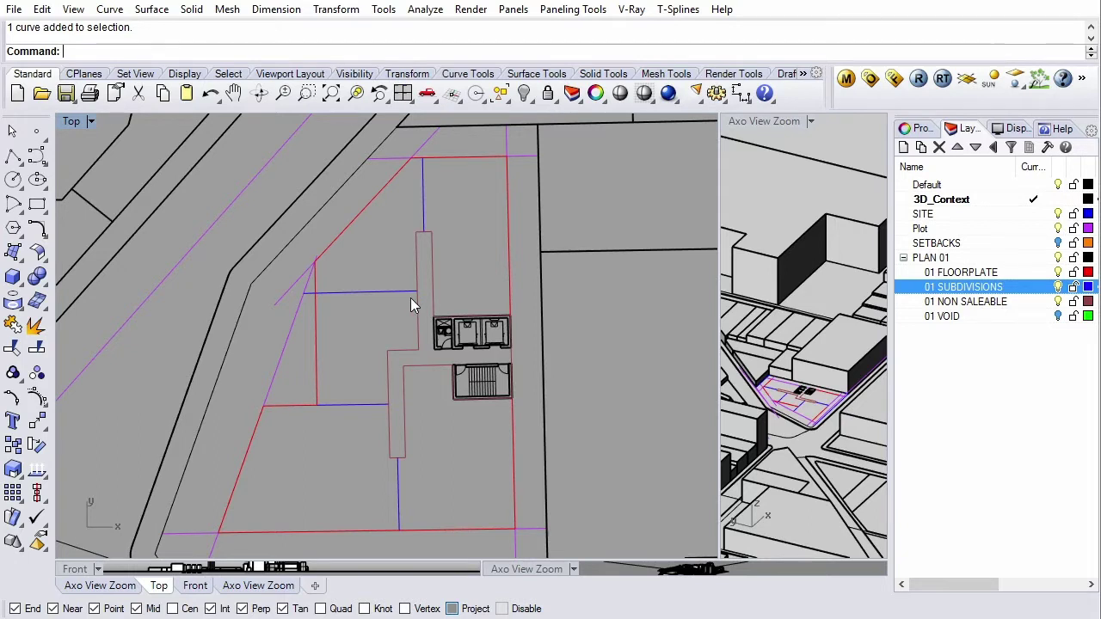
{"action": "left_click", "coordinate": [1058, 316]}
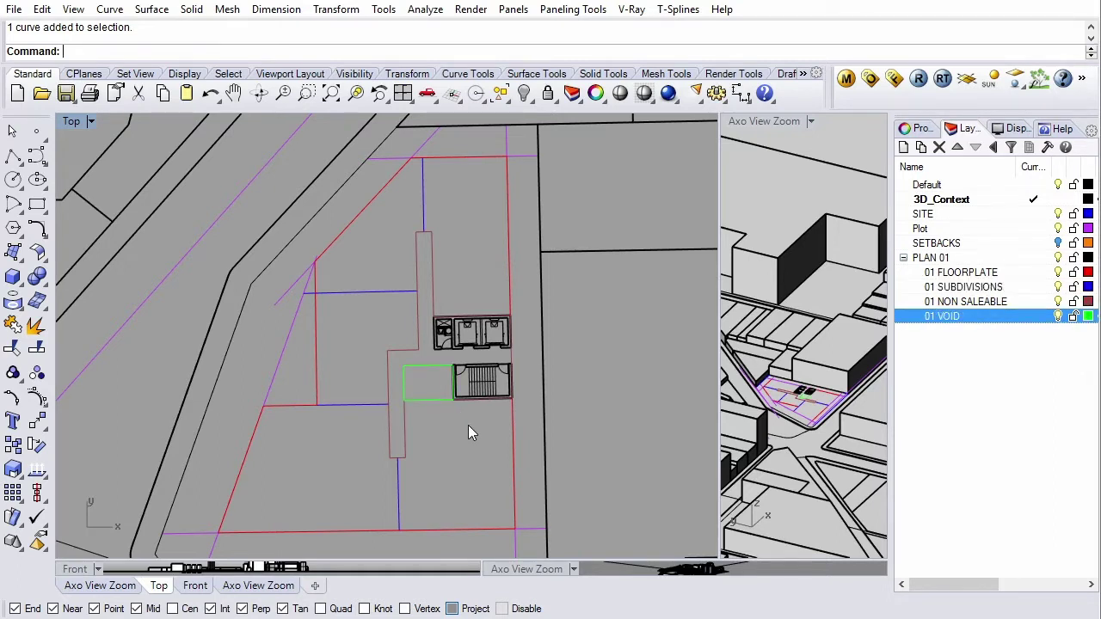
{"action": "right_click_drag", "start_coordinate": [468, 425], "coordinate": [480, 437]}
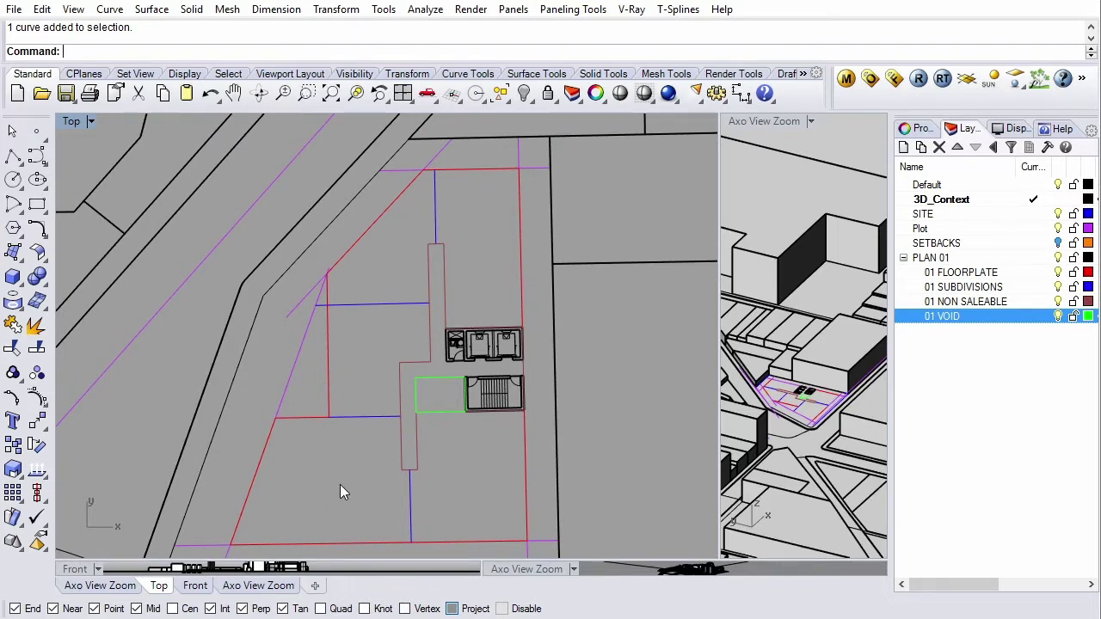
{"action": "right_click_drag", "start_coordinate": [340, 484], "coordinate": [334, 474]}
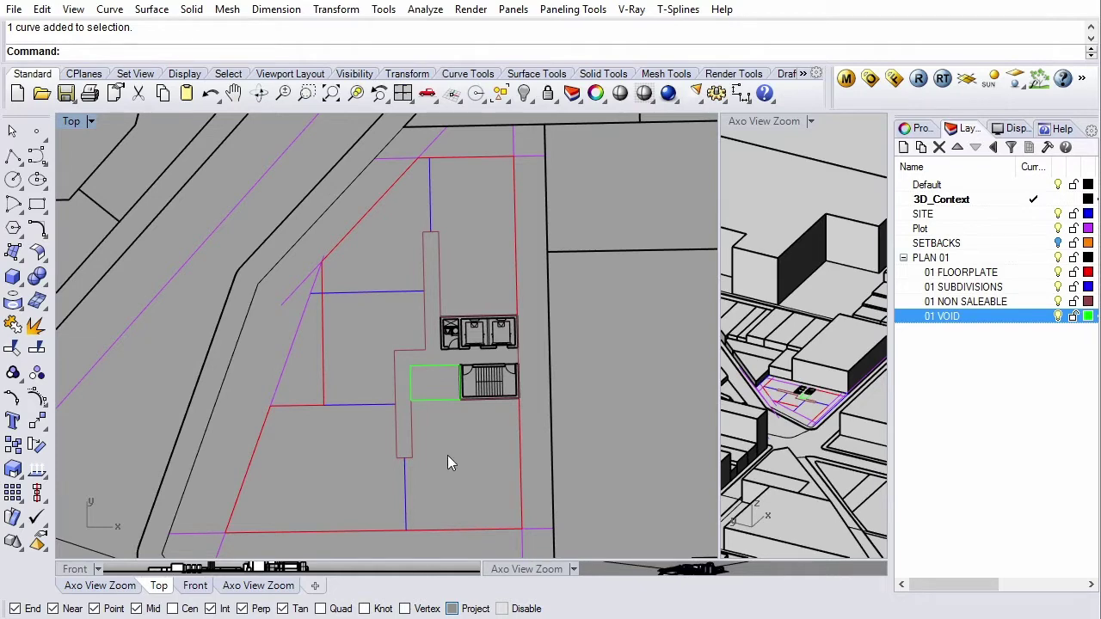
Step: Launch Grasshopper and place a Geometry Pipeline on the widened canvas
{"action": "type", "text": "Grasshopper"}
{"action": "key", "text": "Return"}
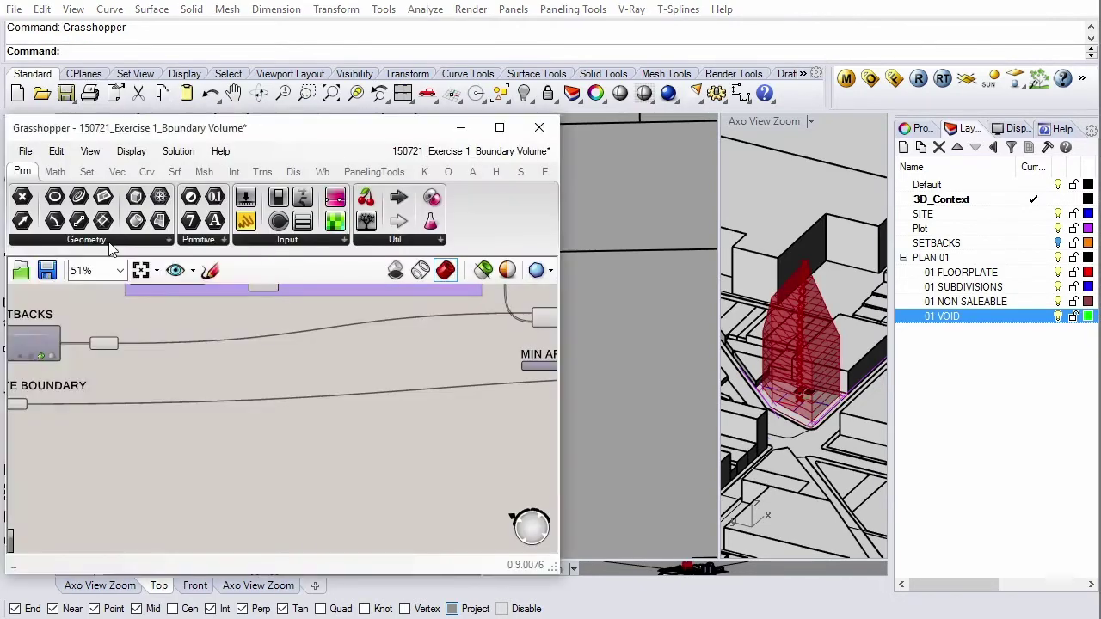
{"action": "left_click", "coordinate": [110, 248]}
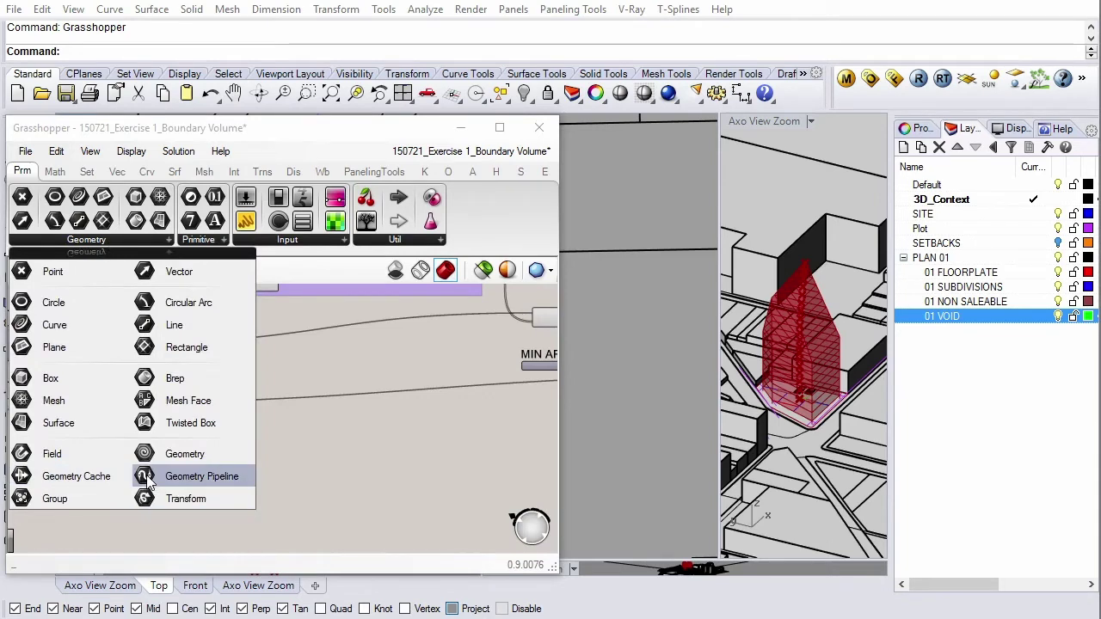
{"action": "left_click", "coordinate": [201, 475]}
{"action": "scroll", "coordinate": [197, 361], "scroll_direction": "up", "scroll_amount": 3}
{"action": "left_click", "coordinate": [206, 371]}
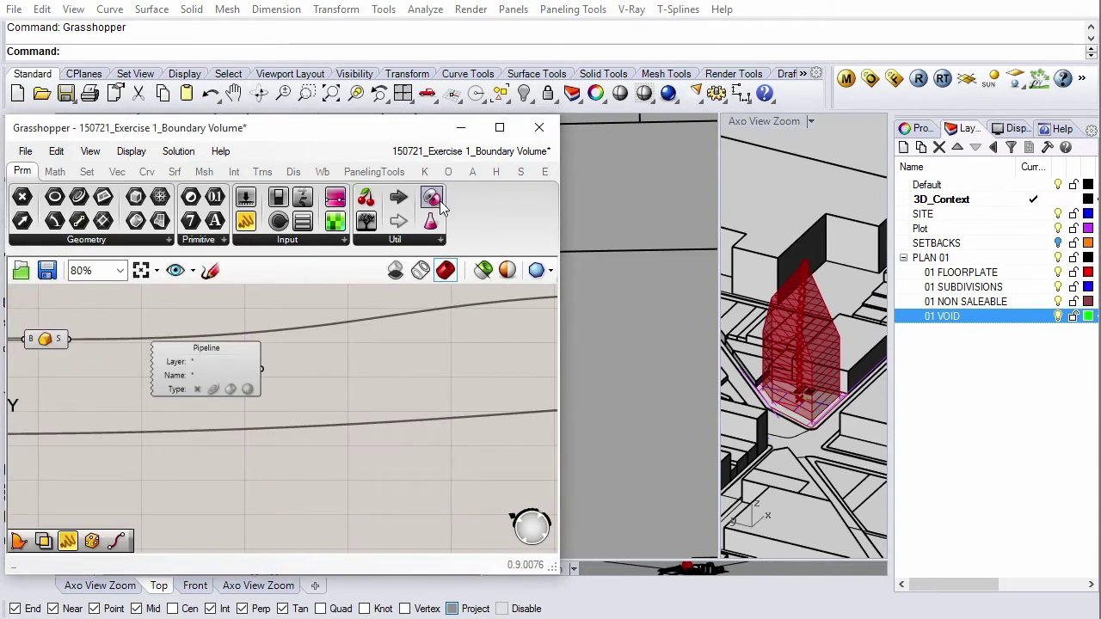
{"action": "left_click_drag", "start_coordinate": [558, 208], "coordinate": [834, 209]}
{"action": "scroll", "coordinate": [203, 400], "scroll_direction": "up", "scroll_amount": 5}
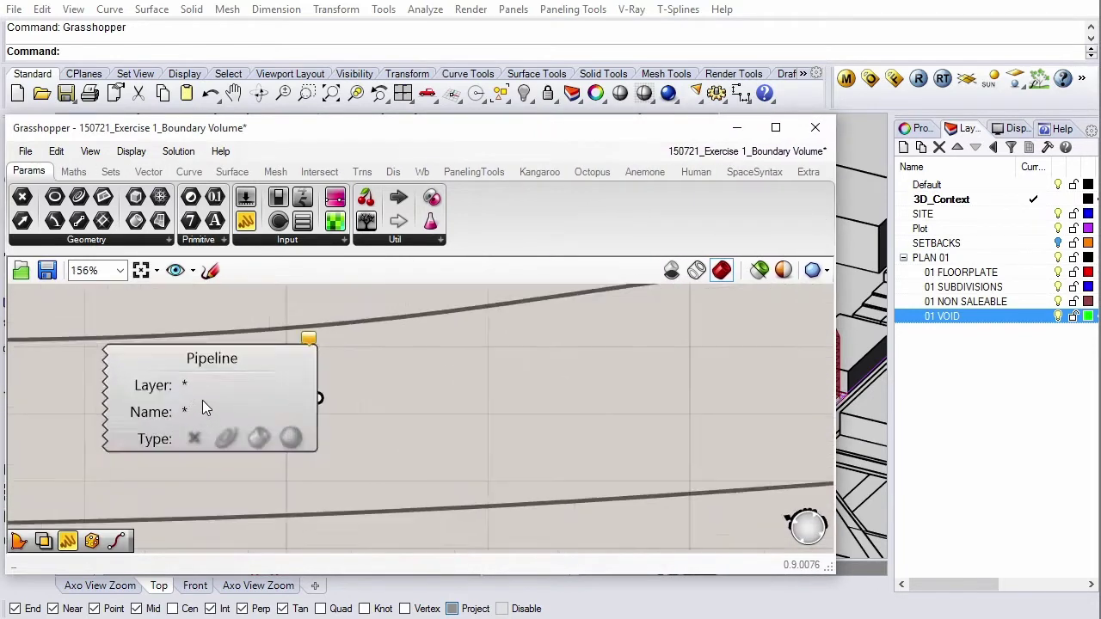
{"action": "left_click", "coordinate": [215, 399]}
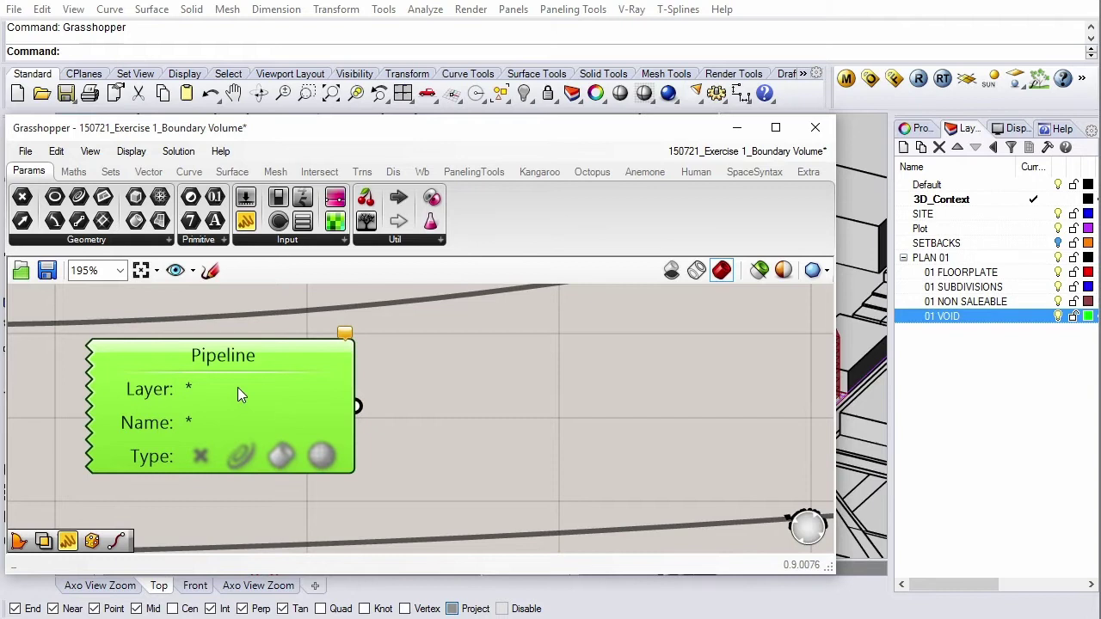
Step: Set the Pipeline's layer filter to 01 FLOORPLATE and check its output in a temporary panel
{"action": "left_click", "coordinate": [194, 390]}
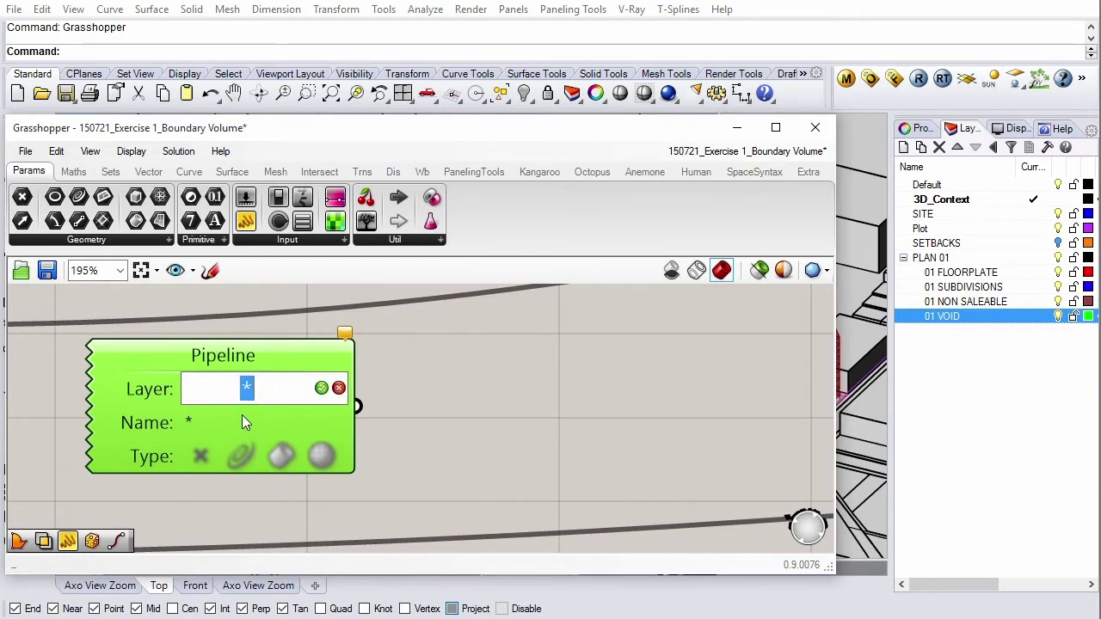
{"action": "type", "text": "01"}
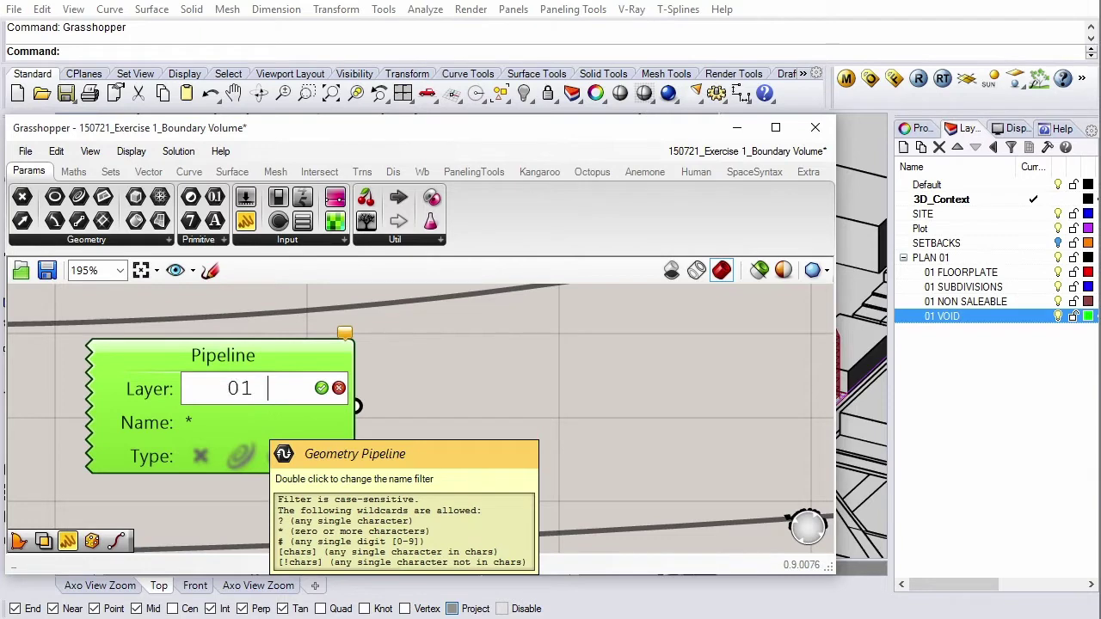
{"action": "type", "text": " FLOOR"}
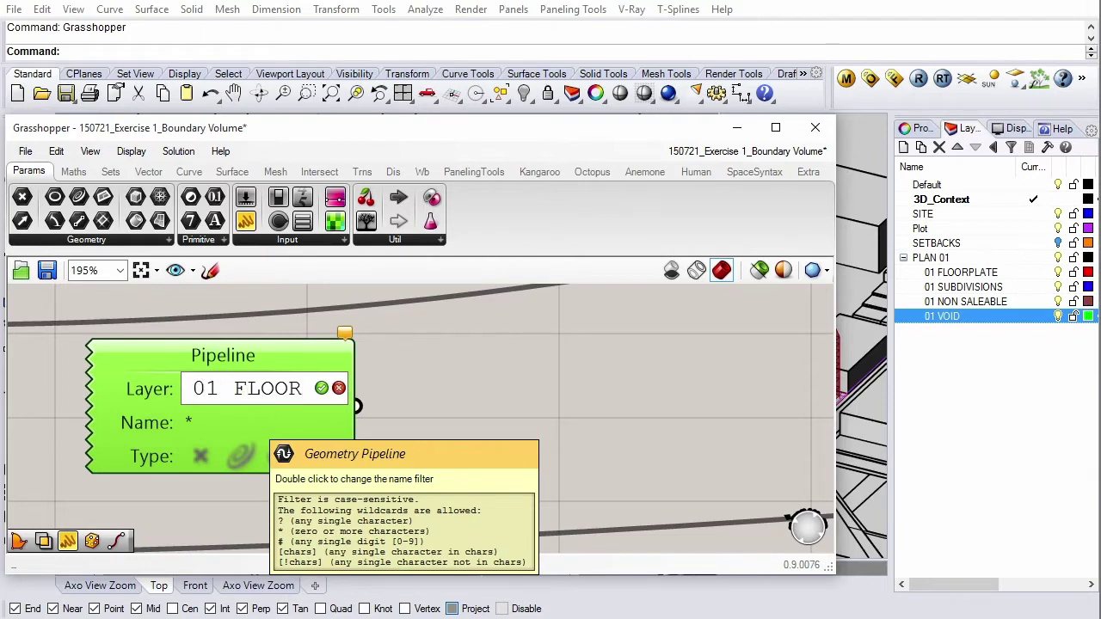
{"action": "type", "text": "PLATE"}
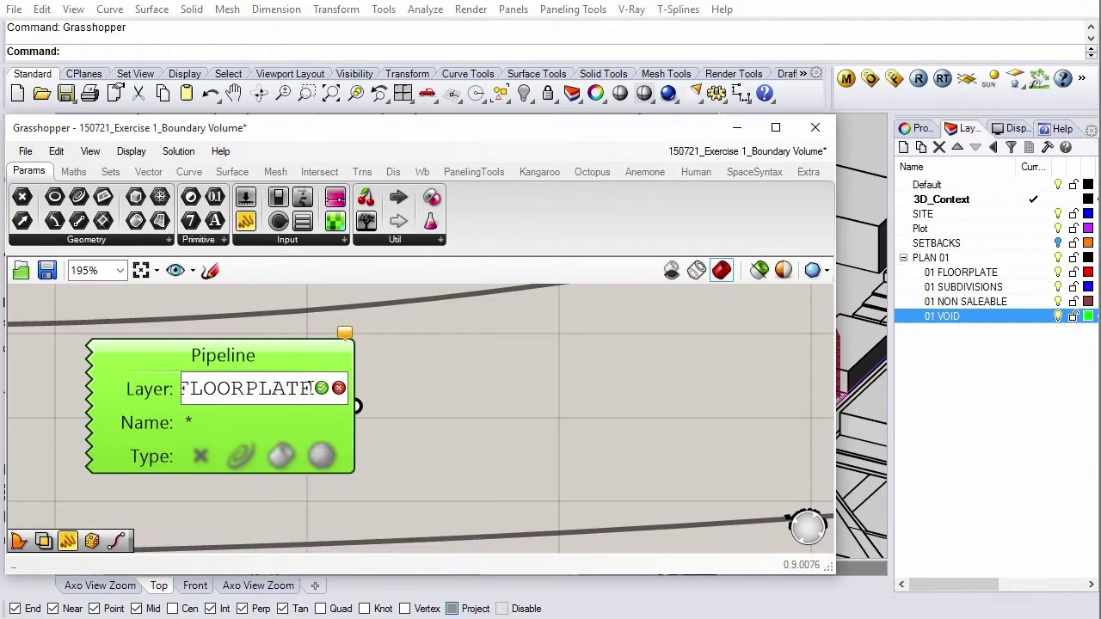
{"action": "left_click", "coordinate": [318, 388]}
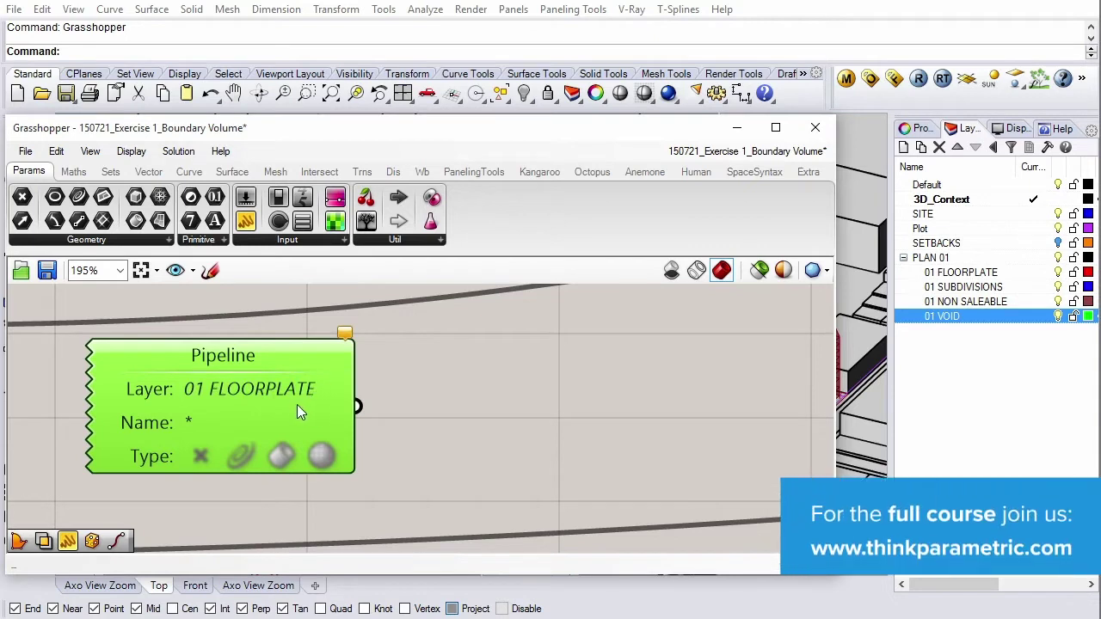
{"action": "left_click_drag", "start_coordinate": [297, 405], "coordinate": [286, 398]}
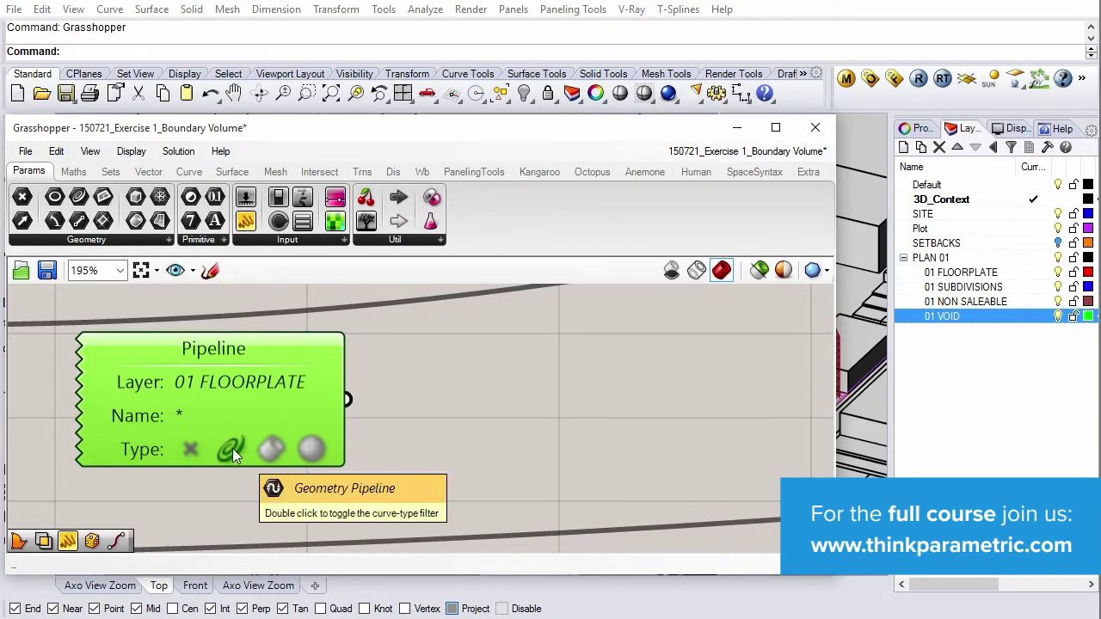
{"action": "mouse_move", "coordinate": [246, 221]}
{"action": "left_mouse_down"}
{"action": "mouse_move", "coordinate": [437, 389]}
{"action": "mouse_move", "coordinate": [519, 413]}
{"action": "left_mouse_up"}
{"action": "left_click_drag", "start_coordinate": [346, 400], "coordinate": [426, 401]}
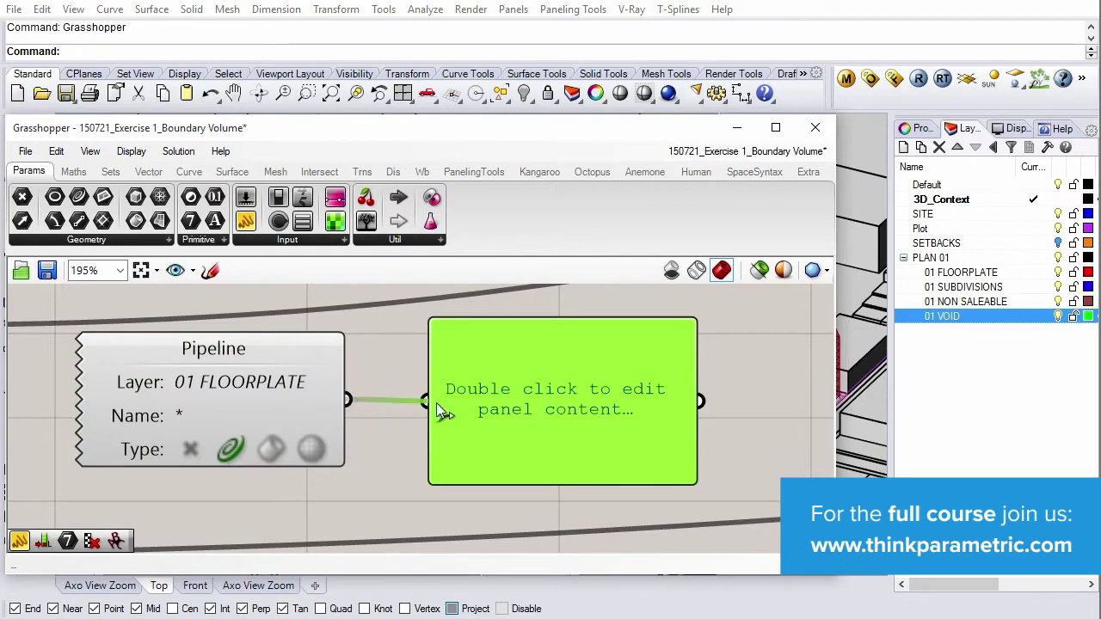
{"action": "left_click_drag", "start_coordinate": [527, 414], "coordinate": [534, 398]}
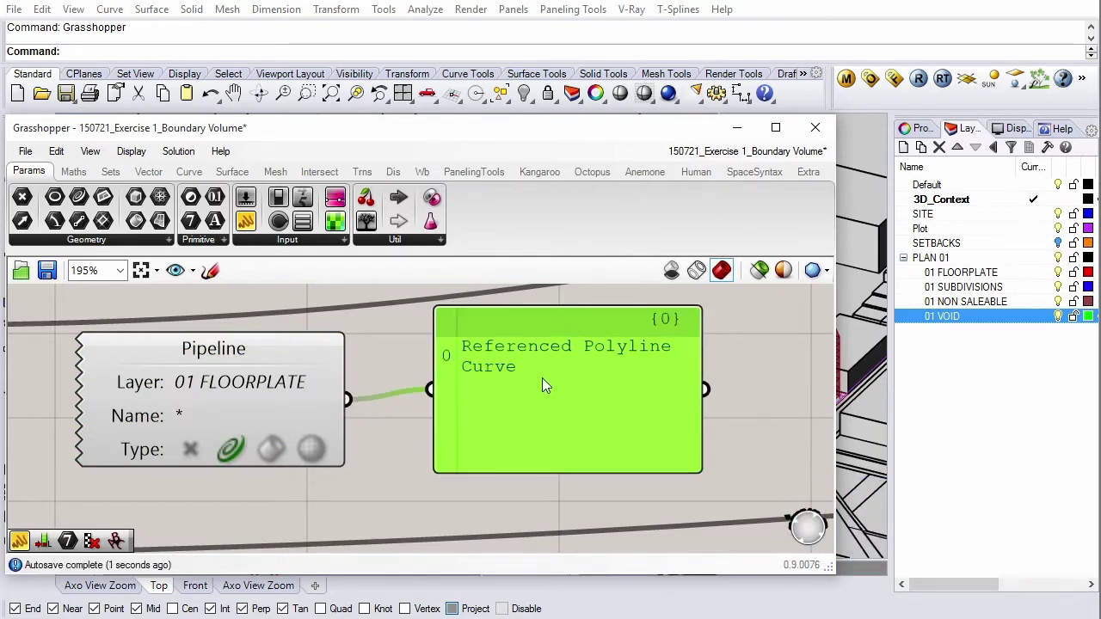
{"action": "key", "text": "Delete"}
Step: Duplicate the Pipeline into three copies stacked below the original
{"action": "left_click", "coordinate": [341, 388]}
{"action": "scroll", "coordinate": [342, 388], "scroll_direction": "down", "scroll_amount": 3}
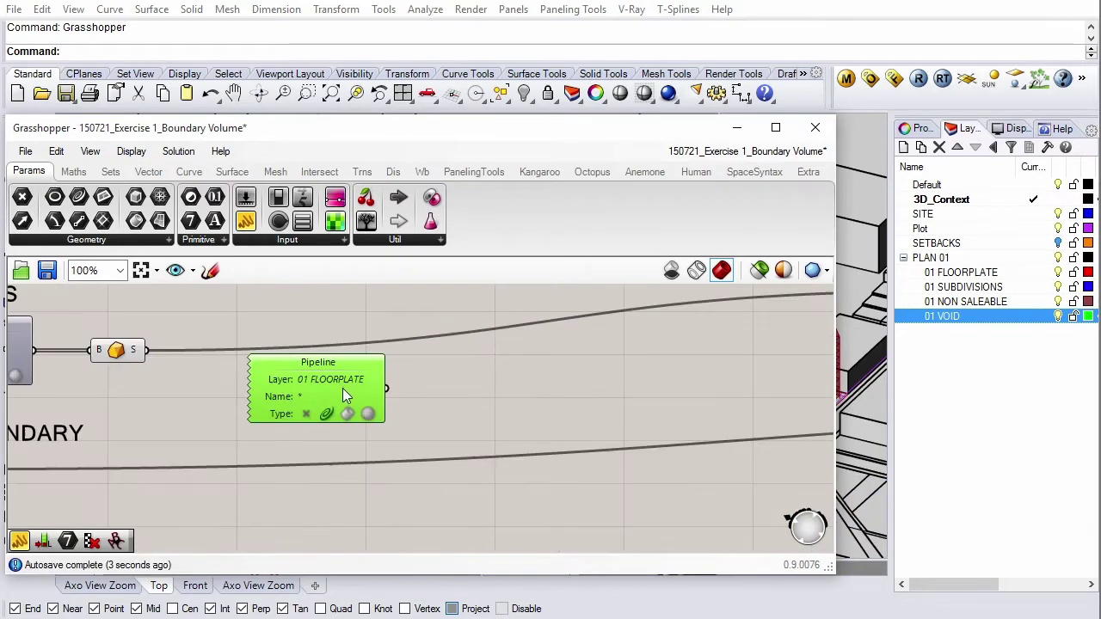
{"action": "scroll", "coordinate": [347, 383], "scroll_direction": "up", "scroll_amount": 1}
{"action": "mouse_move", "coordinate": [346, 383]}
{"action": "left_mouse_down"}
{"action": "mouse_move", "coordinate": [366, 339]}
{"action": "mouse_move", "coordinate": [362, 433]}
{"action": "left_mouse_up"}
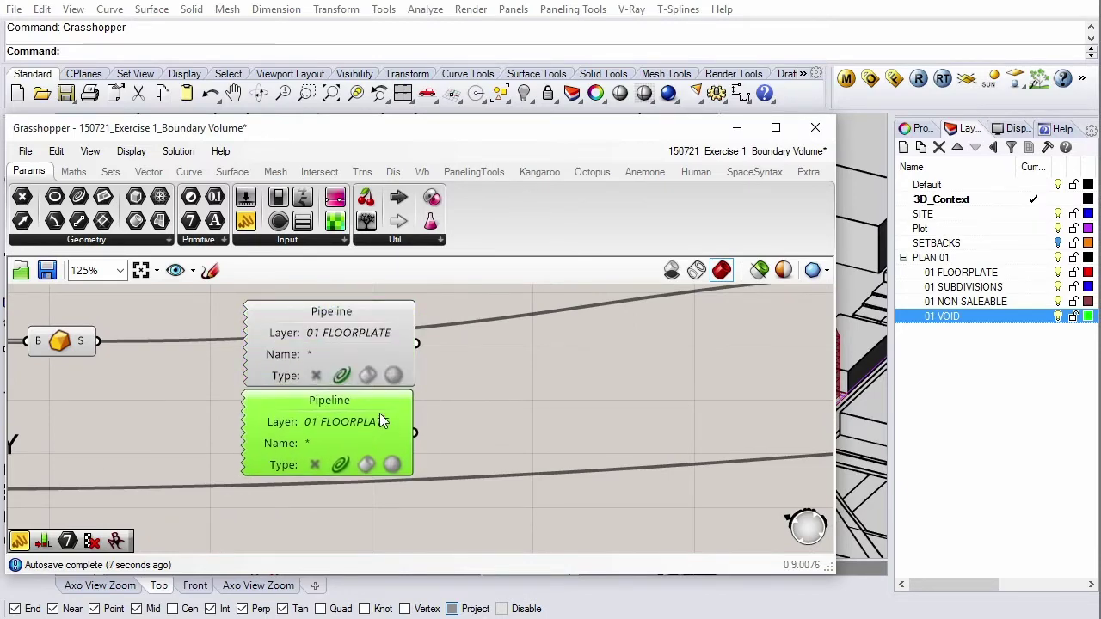
{"action": "scroll", "coordinate": [379, 412], "scroll_direction": "down", "scroll_amount": 4}
{"action": "scroll", "coordinate": [371, 460], "scroll_direction": "up", "scroll_amount": 3}
{"action": "left_click_drag", "start_coordinate": [407, 347], "coordinate": [401, 408]}
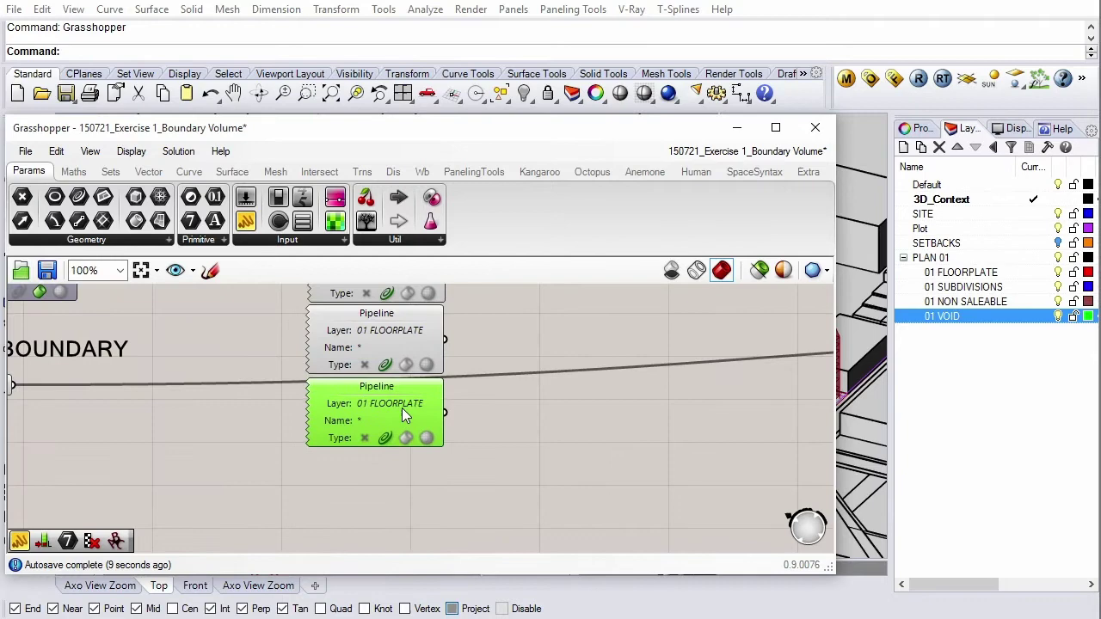
{"action": "scroll", "coordinate": [412, 393], "scroll_direction": "up", "scroll_amount": 2}
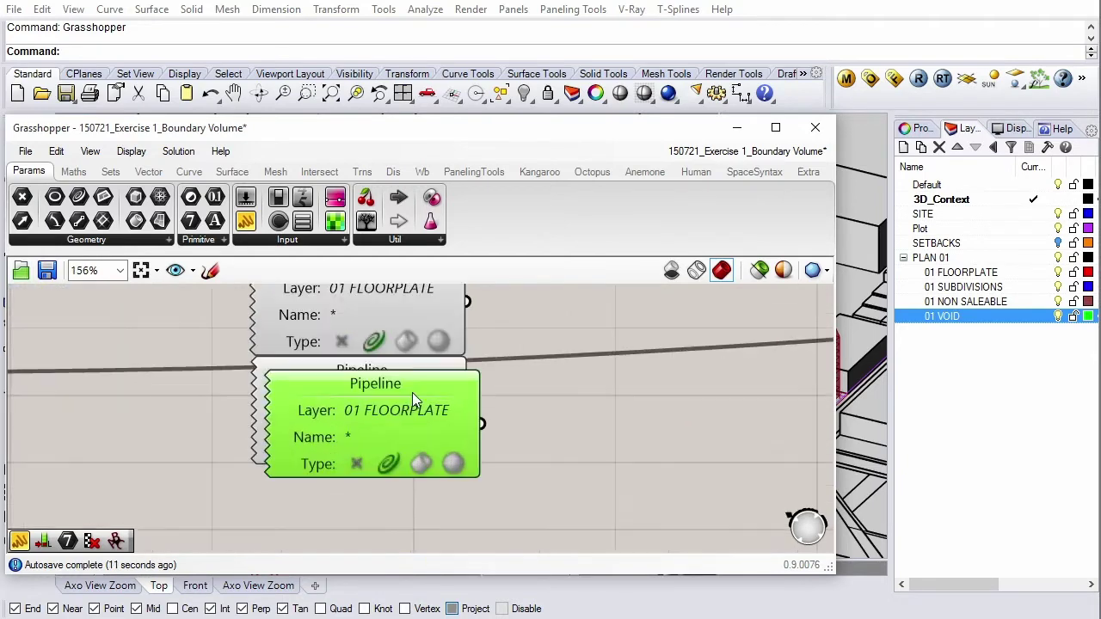
{"action": "left_click_drag", "start_coordinate": [412, 392], "coordinate": [402, 488]}
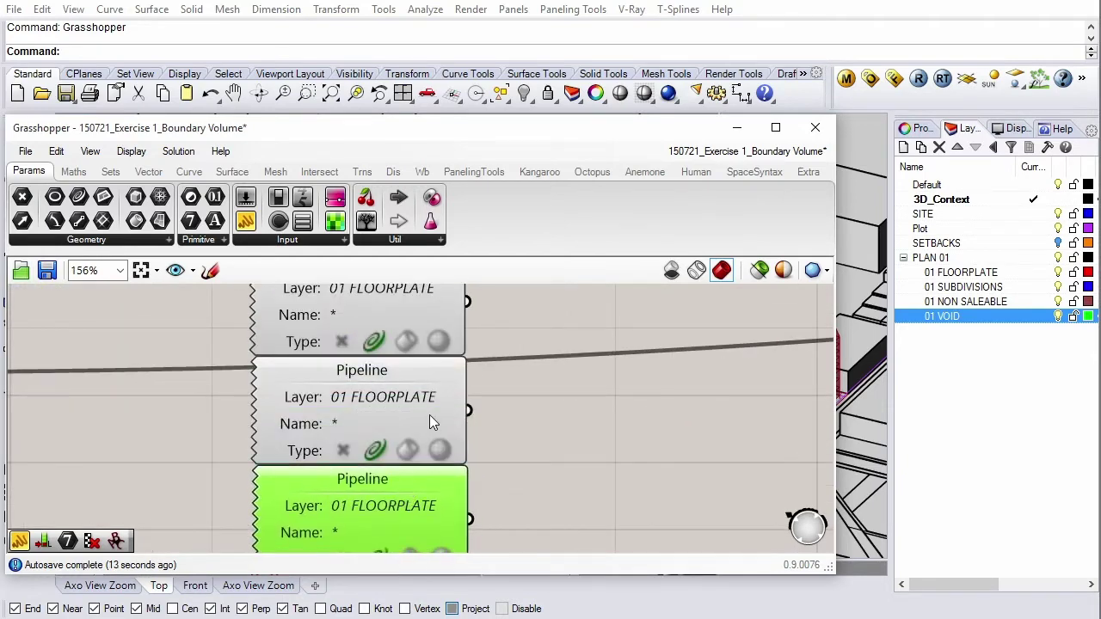
{"action": "scroll", "coordinate": [403, 447], "scroll_direction": "down", "scroll_amount": 5}
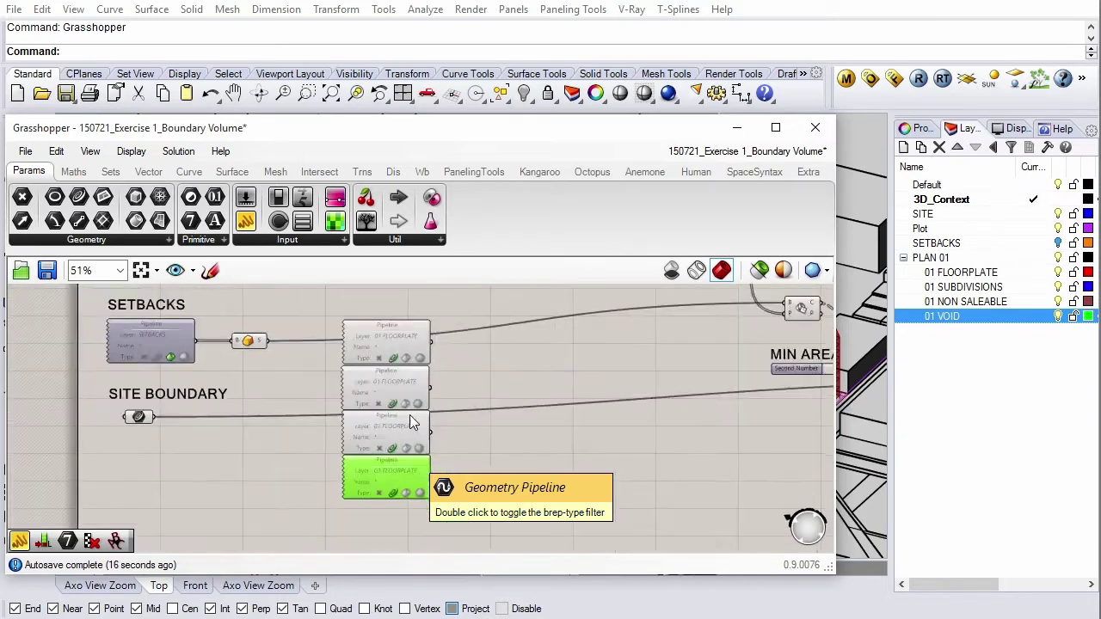
{"action": "scroll", "coordinate": [410, 407], "scroll_direction": "up", "scroll_amount": 3}
{"action": "scroll", "coordinate": [411, 411], "scroll_direction": "up", "scroll_amount": 4}
Step: Change the second Pipeline's layer to 01 SUBDIVISIONS
{"action": "left_click", "coordinate": [411, 411]}
{"action": "left_click", "coordinate": [395, 434]}
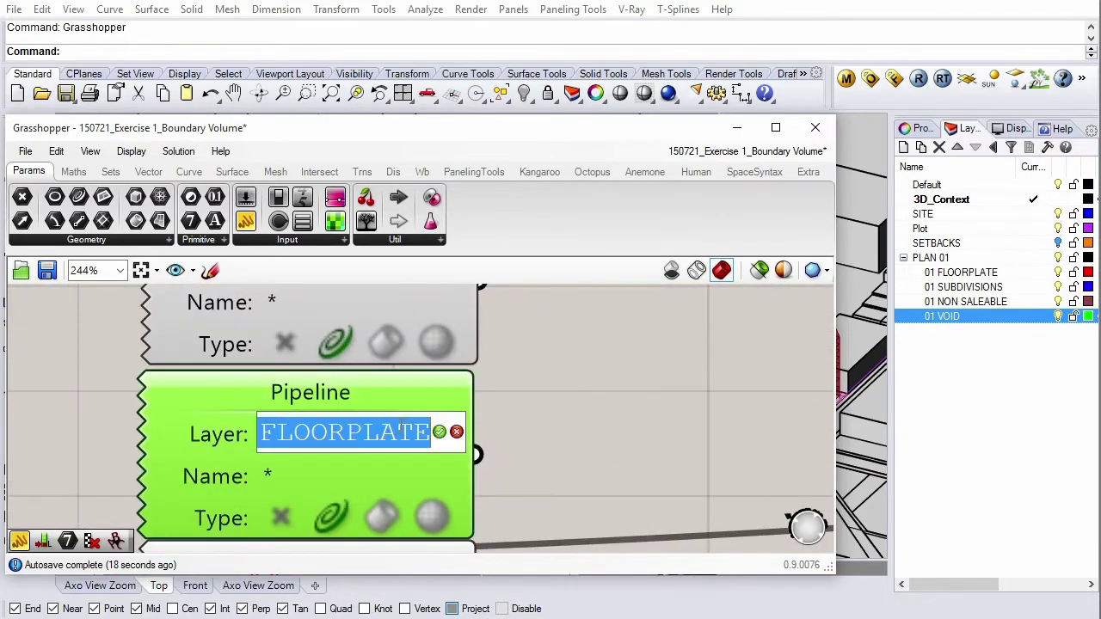
{"action": "left_click_drag", "start_coordinate": [427, 432], "coordinate": [265, 434]}
{"action": "type", "text": "01 SUBDIVI"}
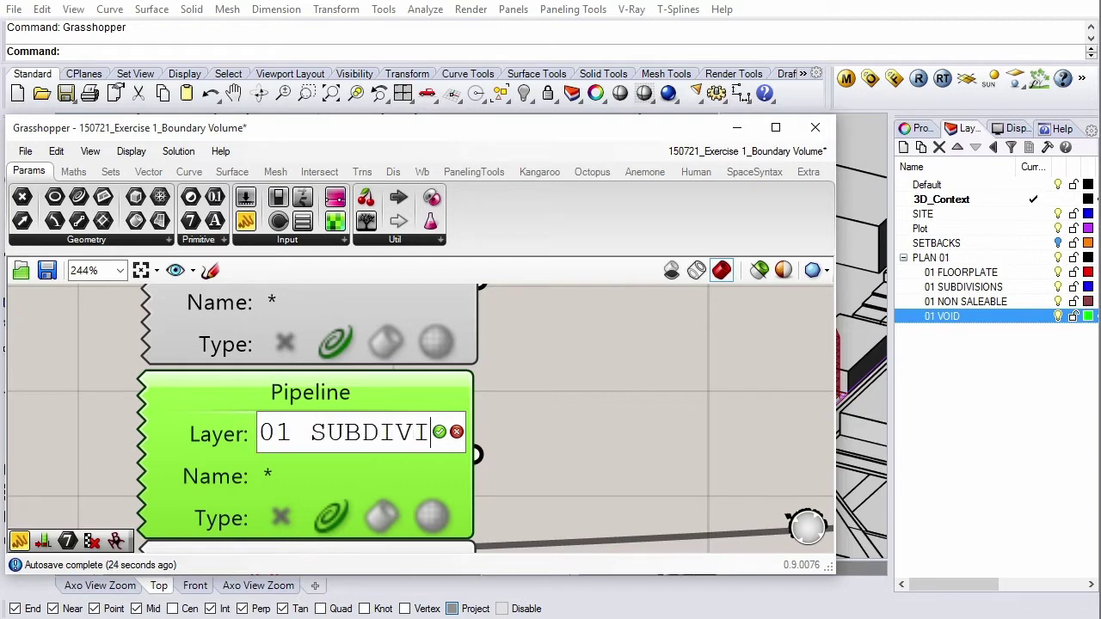
{"action": "type", "text": "SIONS"}
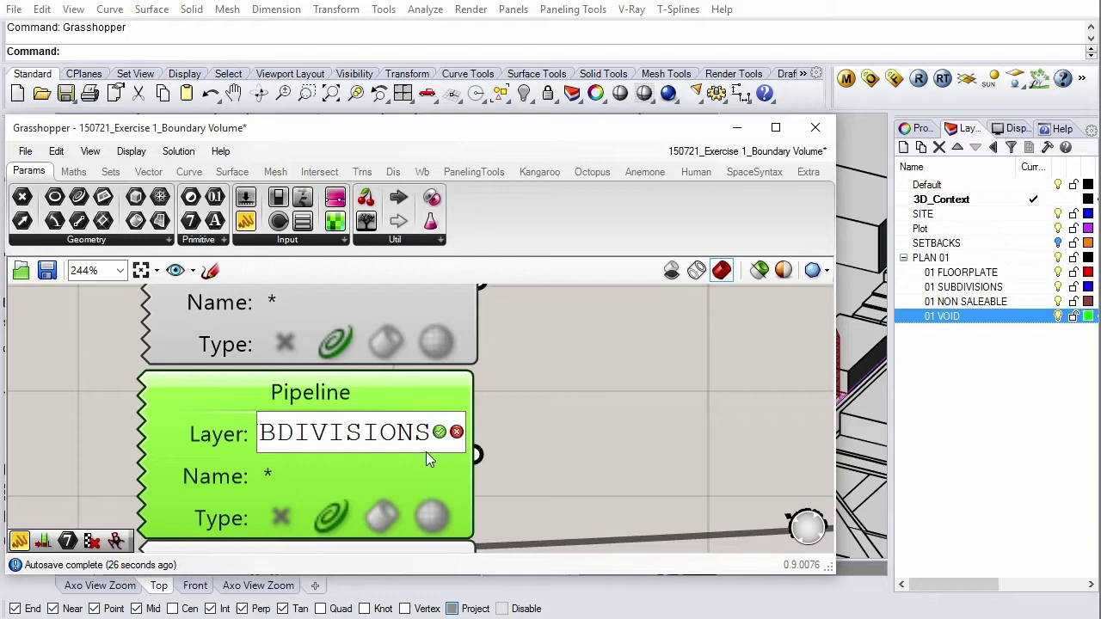
{"action": "left_click", "coordinate": [438, 431]}
{"action": "scroll", "coordinate": [443, 399], "scroll_direction": "down", "scroll_amount": 2}
{"action": "scroll", "coordinate": [405, 481], "scroll_direction": "down", "scroll_amount": 1}
{"action": "scroll", "coordinate": [405, 482], "scroll_direction": "up", "scroll_amount": 1}
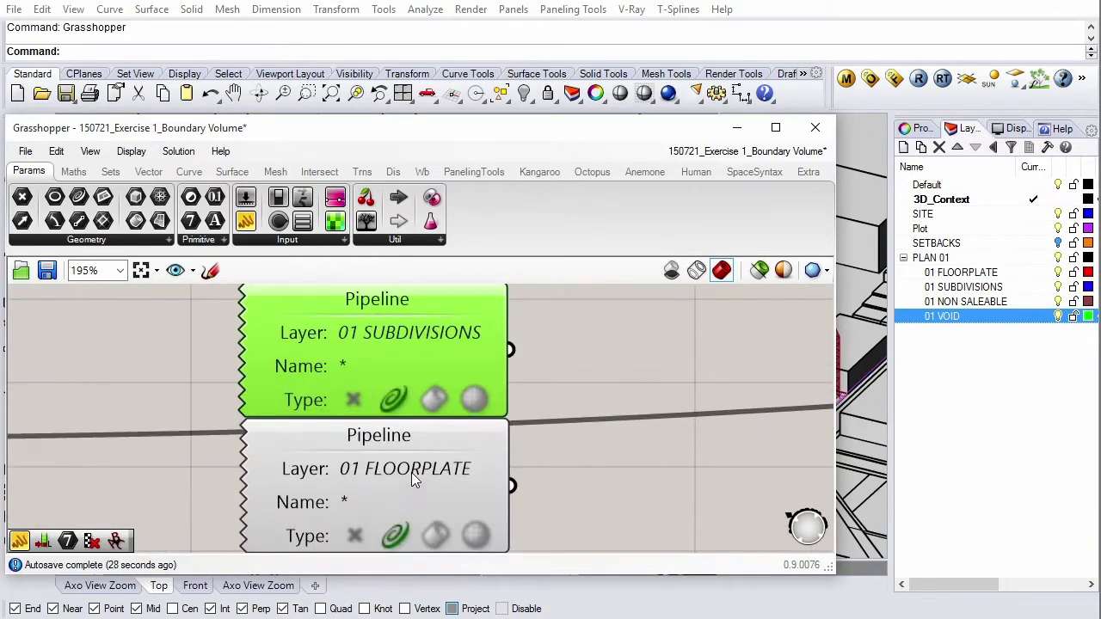
{"action": "scroll", "coordinate": [413, 479], "scroll_direction": "up", "scroll_amount": 1}
Step: Change the third Pipeline's layer to 01 NON SALEABLE
{"action": "double_click", "coordinate": [422, 467]}
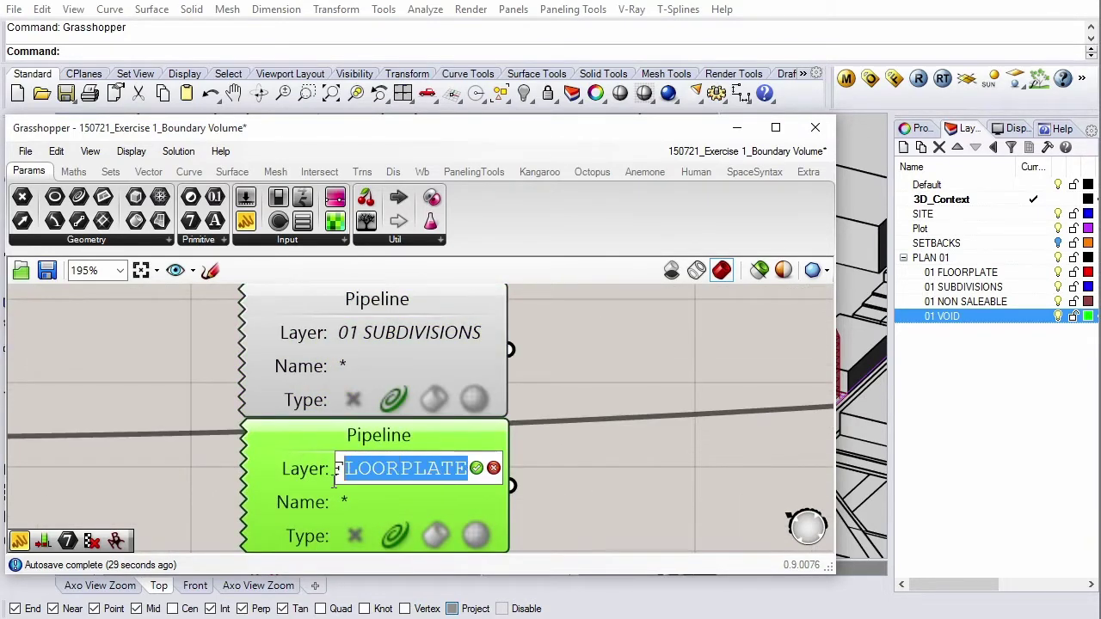
{"action": "left_click_drag", "start_coordinate": [421, 469], "coordinate": [383, 481]}
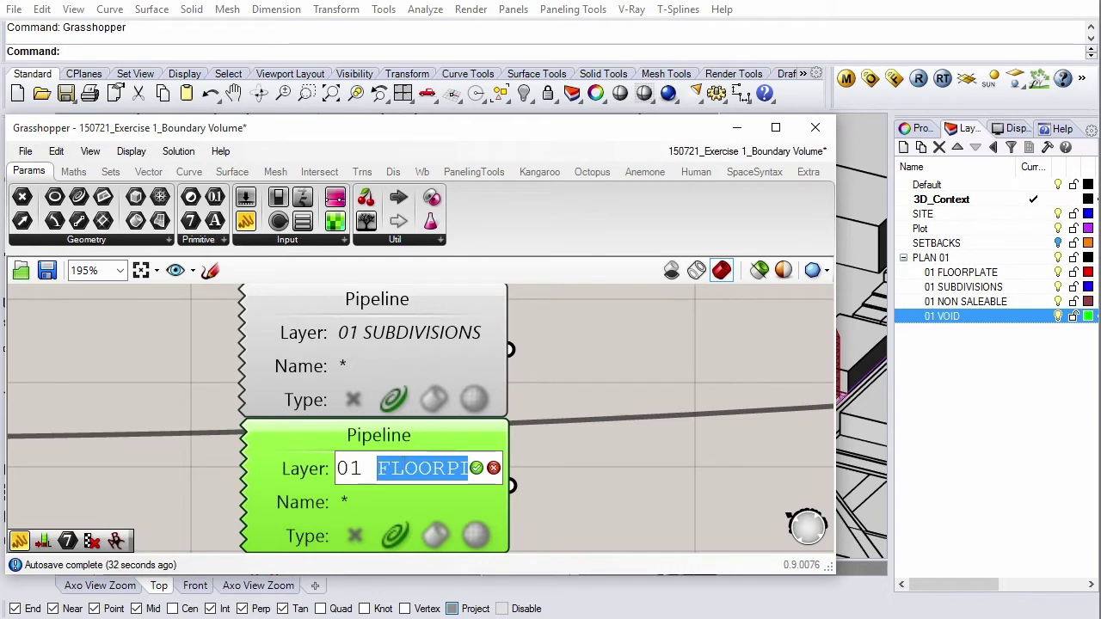
{"action": "type", "text": "NON S"}
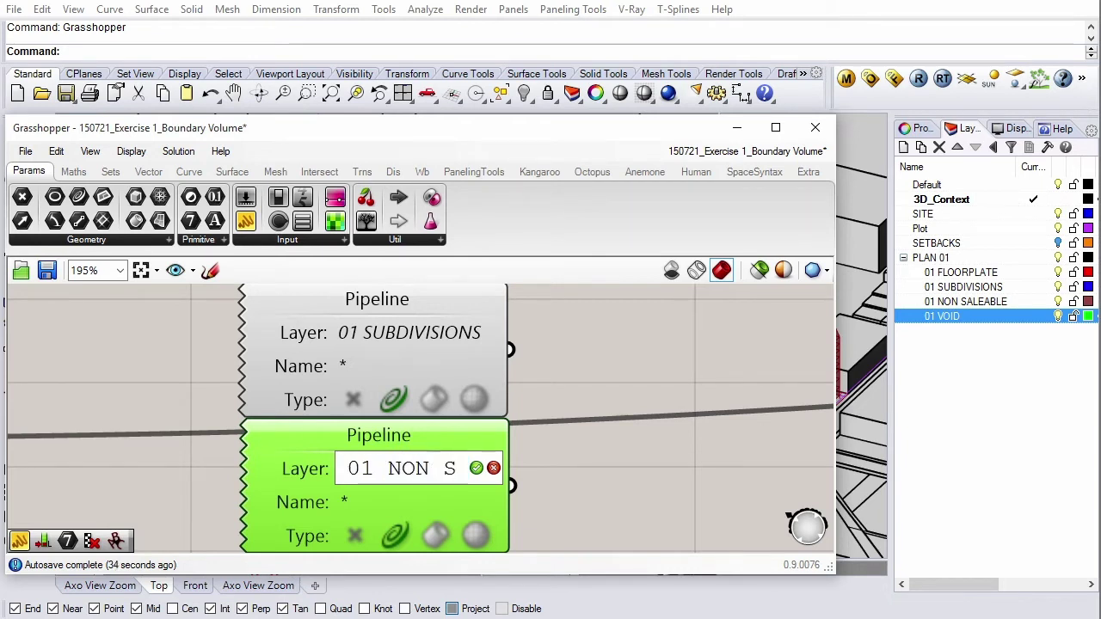
{"action": "type", "text": "ALEABLE"}
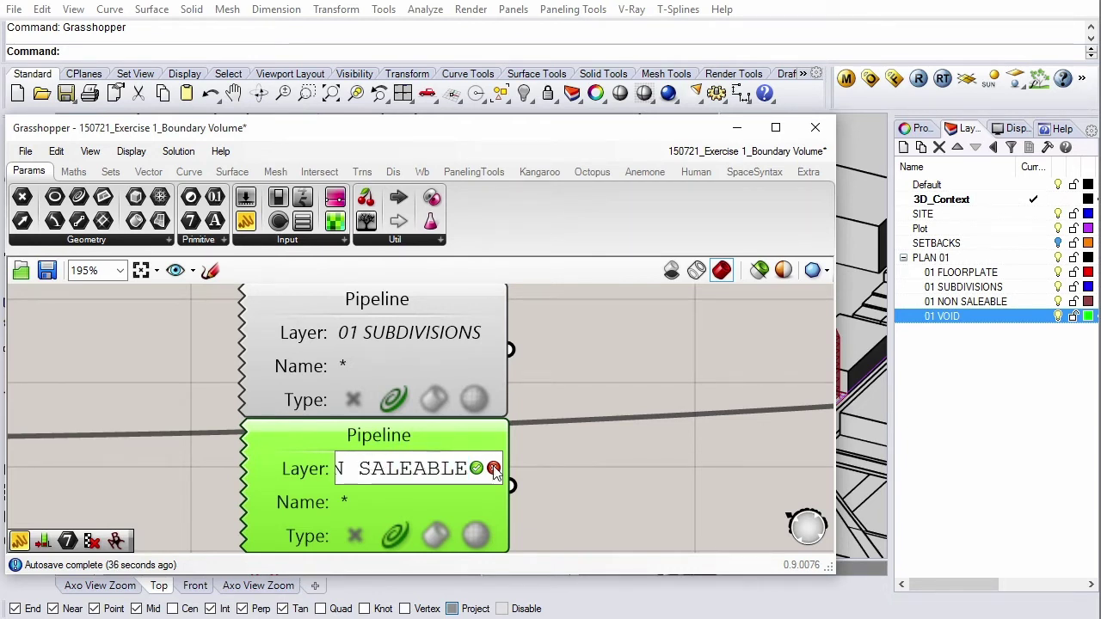
{"action": "left_click", "coordinate": [475, 468]}
{"action": "scroll", "coordinate": [469, 397], "scroll_direction": "down", "scroll_amount": 3}
{"action": "scroll", "coordinate": [457, 468], "scroll_direction": "up", "scroll_amount": 3}
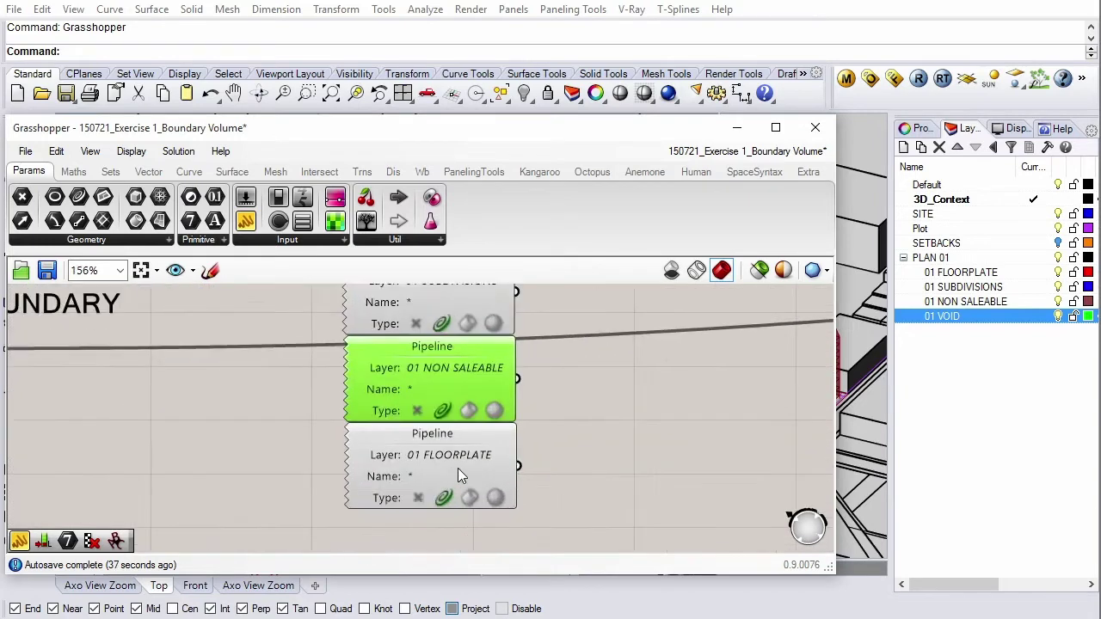
Step: Change the last Pipeline's layer to 01 VOID
{"action": "double_click", "coordinate": [468, 449]}
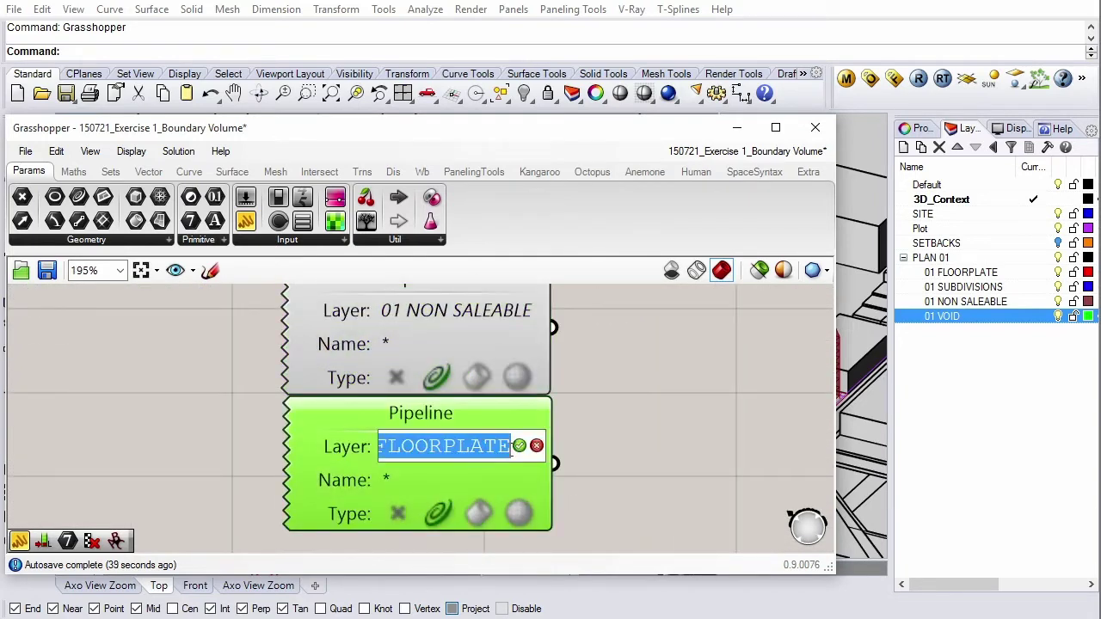
{"action": "left_click_drag", "start_coordinate": [513, 446], "coordinate": [421, 447]}
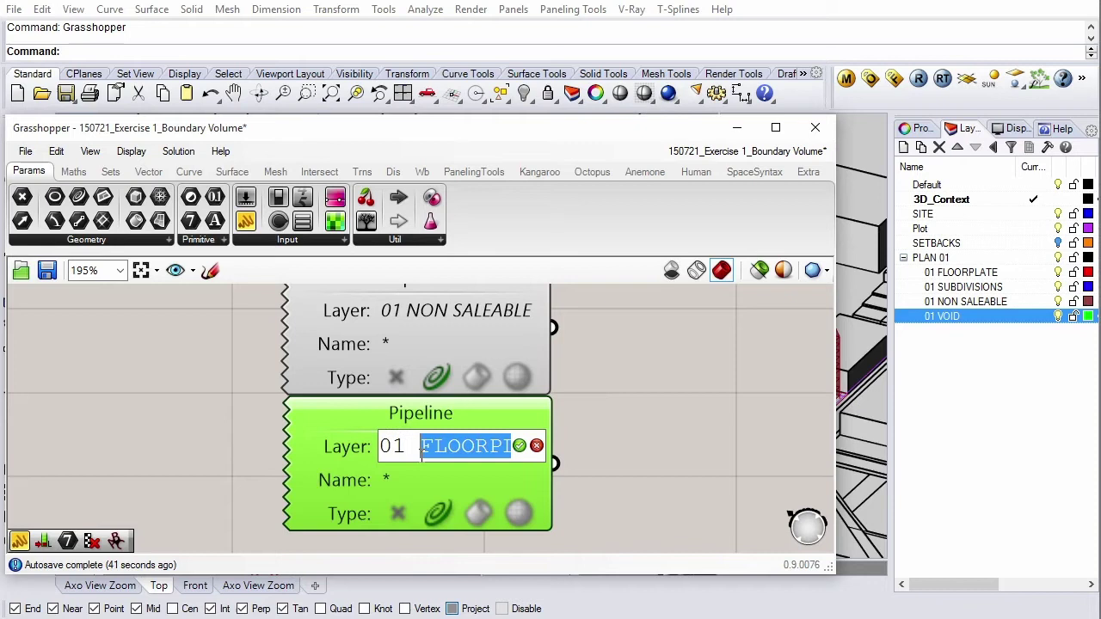
{"action": "type", "text": "VIOD"}
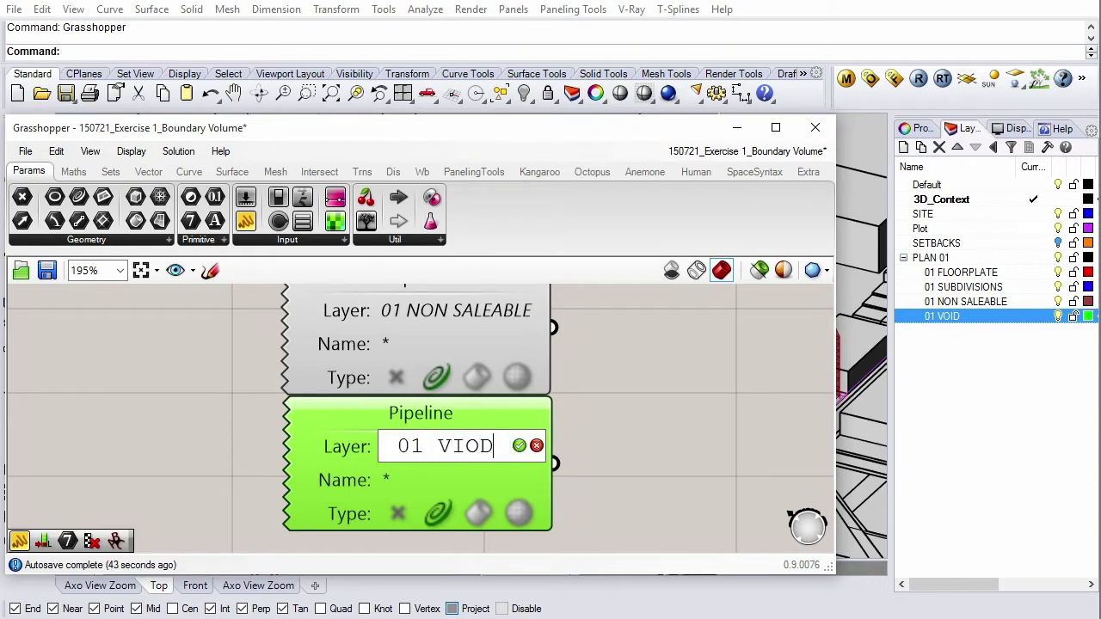
{"action": "key", "text": "BackSpace"}
{"action": "key", "text": "BackSpace"}
{"action": "key", "text": "BackSpace"}
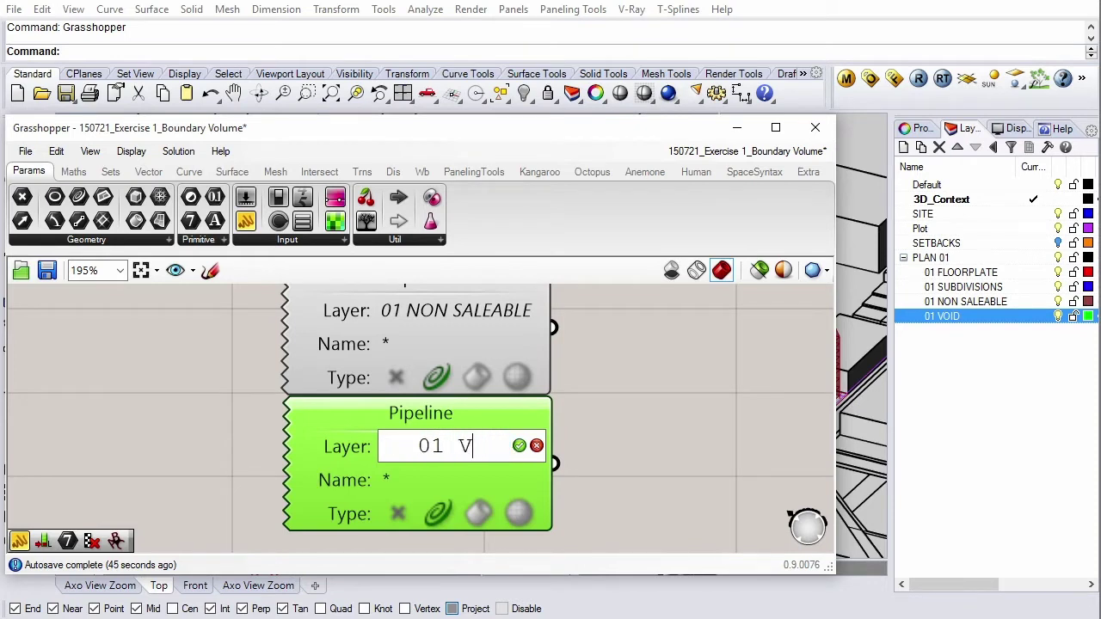
{"action": "type", "text": "OID"}
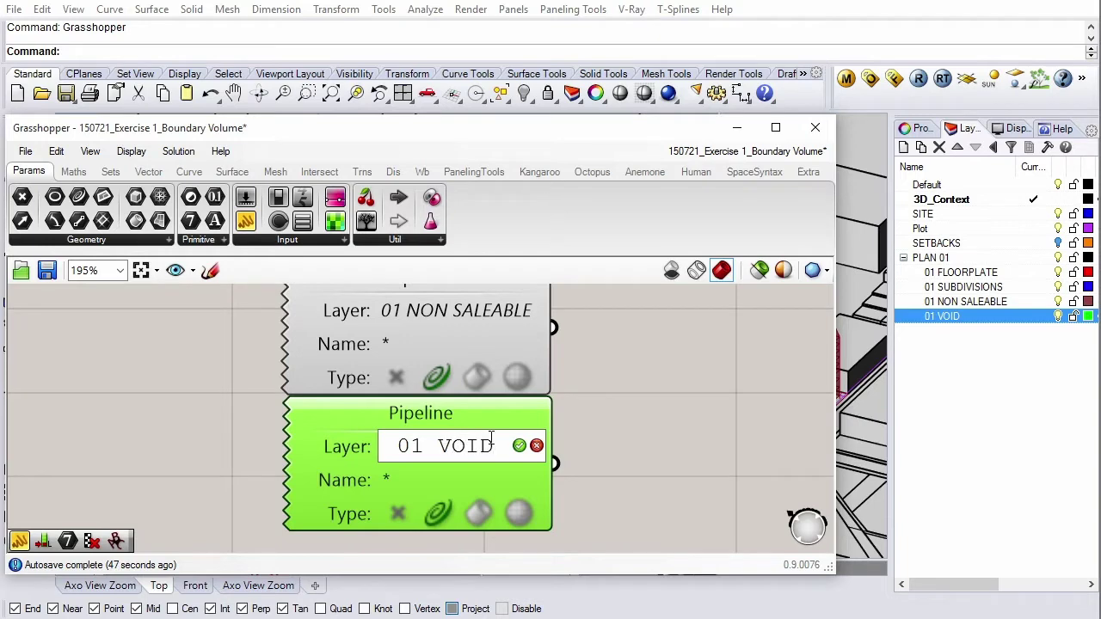
{"action": "left_click", "coordinate": [519, 448]}
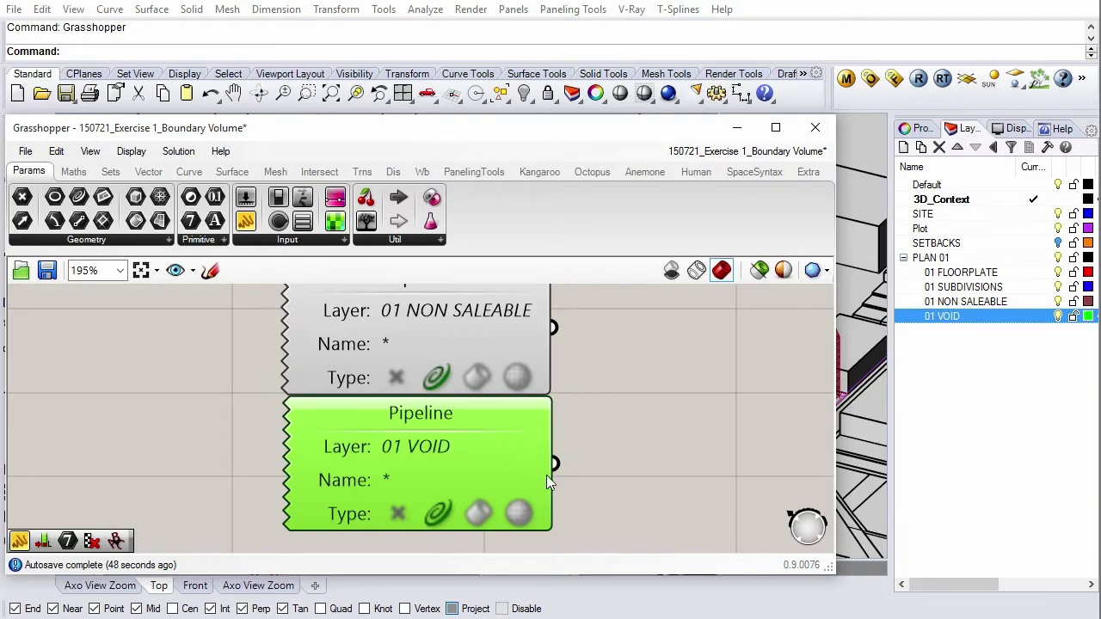
{"action": "left_click", "coordinate": [613, 455]}
Step: Select the four layer Pipeline components together, then clear the selection
{"action": "scroll", "coordinate": [605, 456], "scroll_direction": "down", "scroll_amount": 4}
{"action": "scroll", "coordinate": [611, 434], "scroll_direction": "down", "scroll_amount": 2}
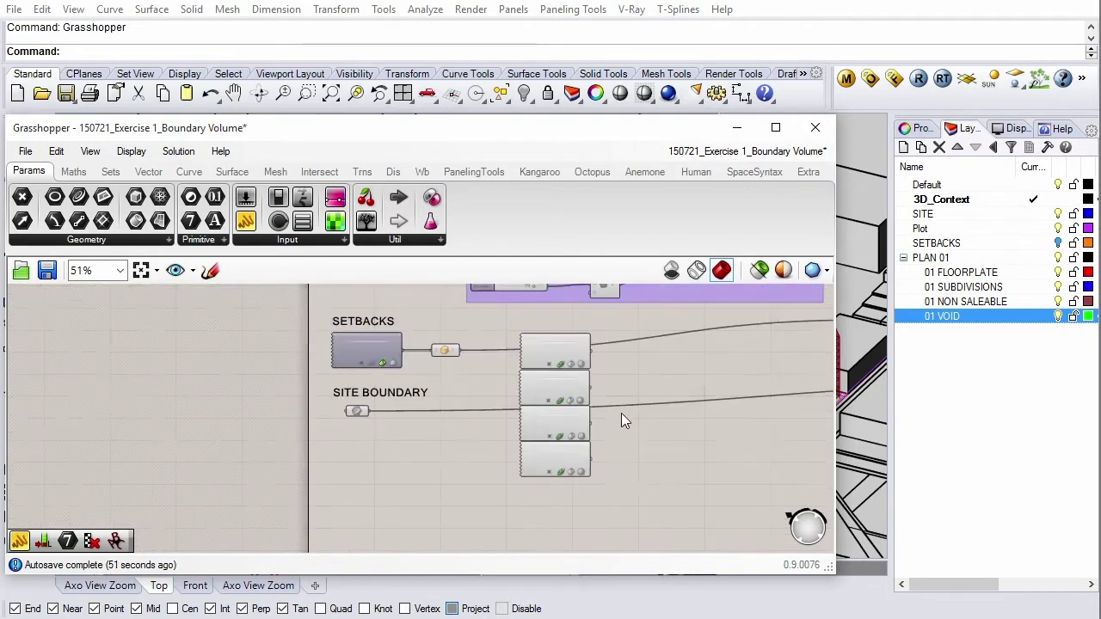
{"action": "scroll", "coordinate": [627, 402], "scroll_direction": "up", "scroll_amount": 3}
{"action": "scroll", "coordinate": [640, 361], "scroll_direction": "down", "scroll_amount": 1}
{"action": "mouse_move", "coordinate": [663, 327]}
{"action": "left_mouse_down"}
{"action": "mouse_move", "coordinate": [588, 411]}
{"action": "mouse_move", "coordinate": [462, 516]}
{"action": "left_mouse_up"}
{"action": "left_click", "coordinate": [618, 462]}
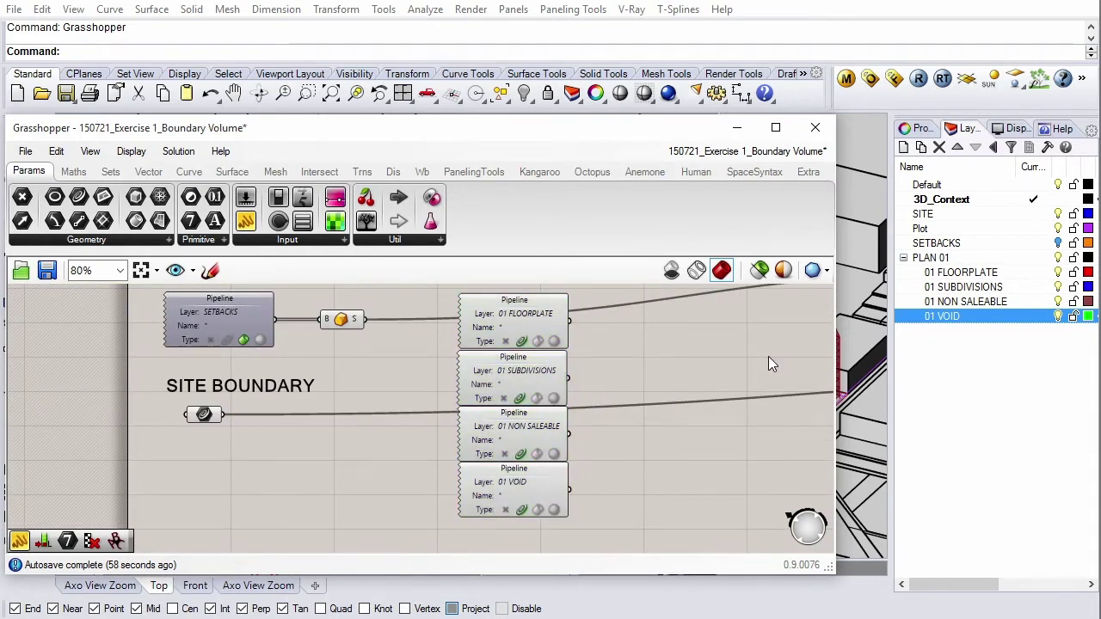
Step: Narrow the Grasshopper window and orbit and zoom the Axo view onto the red volume
{"action": "right_click_drag", "start_coordinate": [733, 373], "coordinate": [706, 401]}
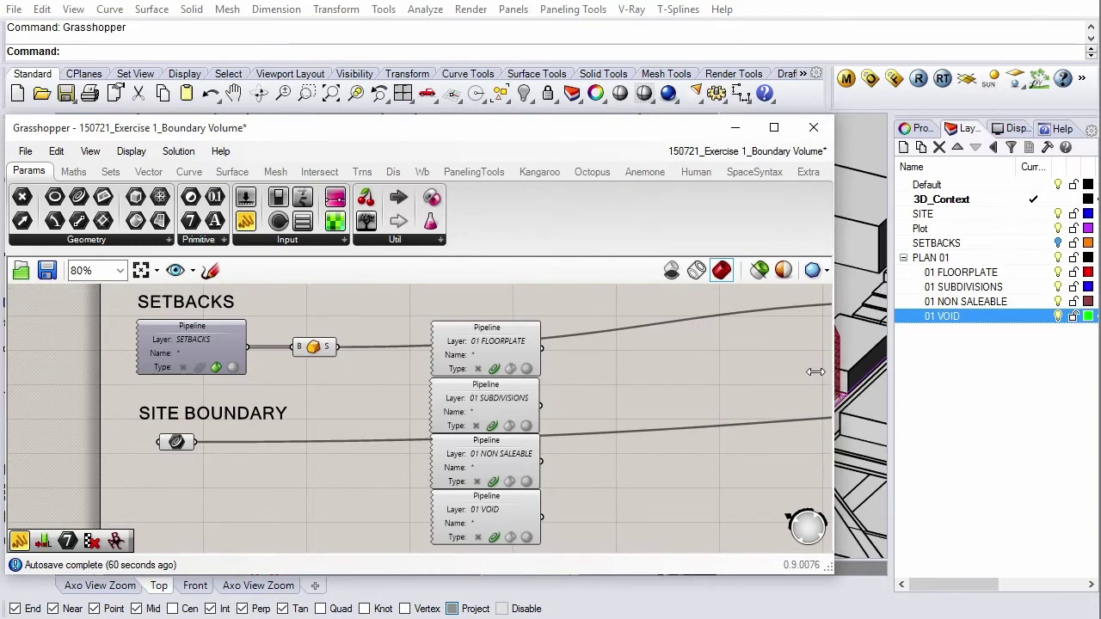
{"action": "left_click_drag", "start_coordinate": [833, 366], "coordinate": [704, 365]}
{"action": "scroll", "coordinate": [642, 347], "scroll_direction": "up", "scroll_amount": 2}
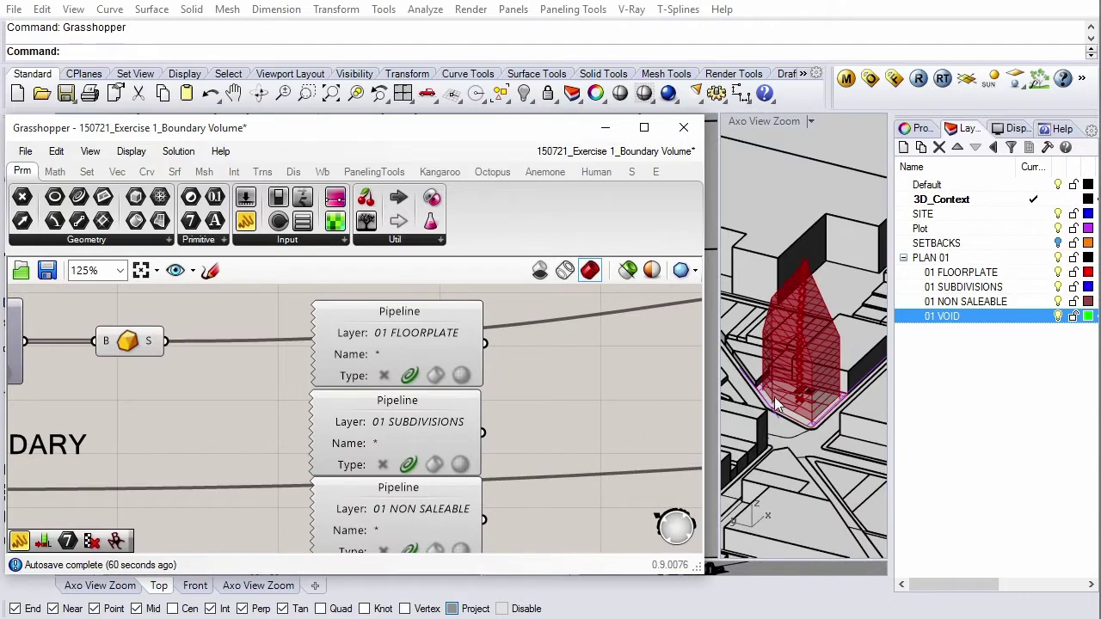
{"action": "mouse_move", "coordinate": [808, 384]}
{"action": "right_mouse_down"}
{"action": "mouse_move", "coordinate": [799, 370]}
{"action": "mouse_move", "coordinate": [804, 403]}
{"action": "right_mouse_up"}
{"action": "scroll", "coordinate": [799, 370], "scroll_direction": "up", "scroll_amount": 3}
{"action": "scroll", "coordinate": [817, 395], "scroll_direction": "up", "scroll_amount": 2}
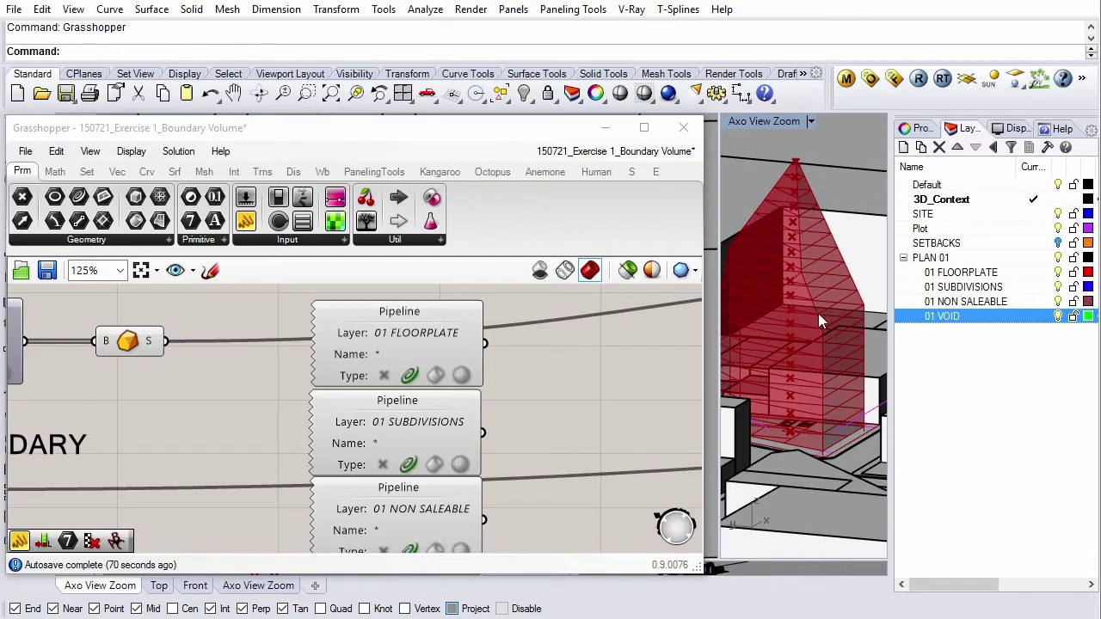
{"action": "left_click", "coordinate": [539, 345]}
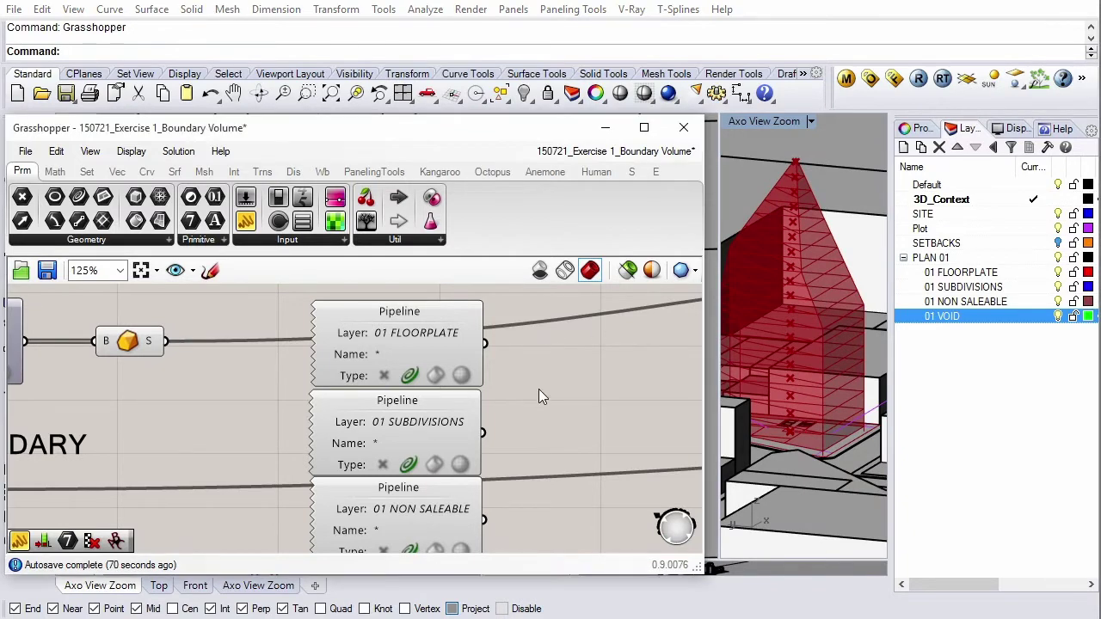
Step: Shift the pipeline component stack slightly down and bring the DEFINE LEVELS group into view
{"action": "scroll", "coordinate": [538, 389], "scroll_direction": "down", "scroll_amount": 2}
{"action": "scroll", "coordinate": [471, 423], "scroll_direction": "down", "scroll_amount": 3}
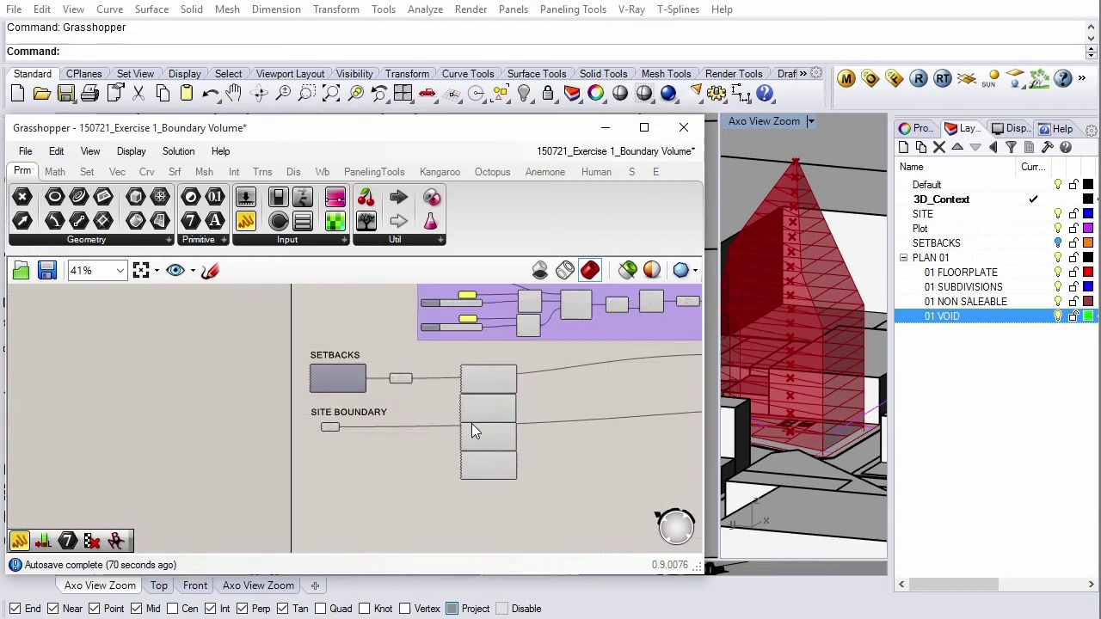
{"action": "scroll", "coordinate": [522, 375], "scroll_direction": "down", "scroll_amount": 2}
{"action": "left_click_drag", "start_coordinate": [526, 387], "coordinate": [478, 478]}
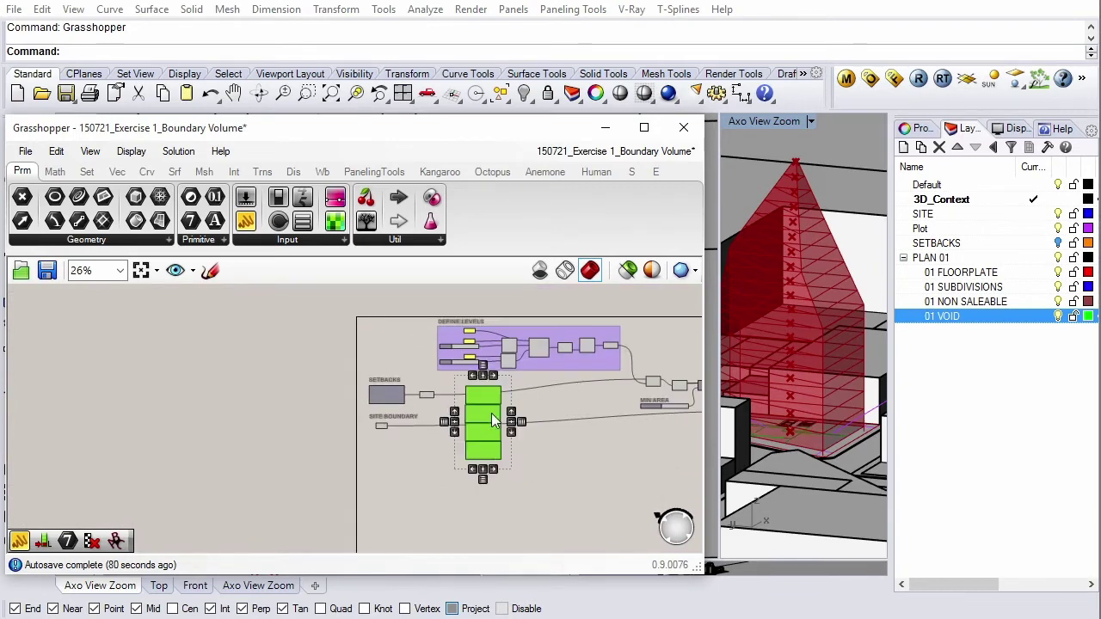
{"action": "left_click_drag", "start_coordinate": [490, 406], "coordinate": [496, 432]}
{"action": "left_click", "coordinate": [523, 389]}
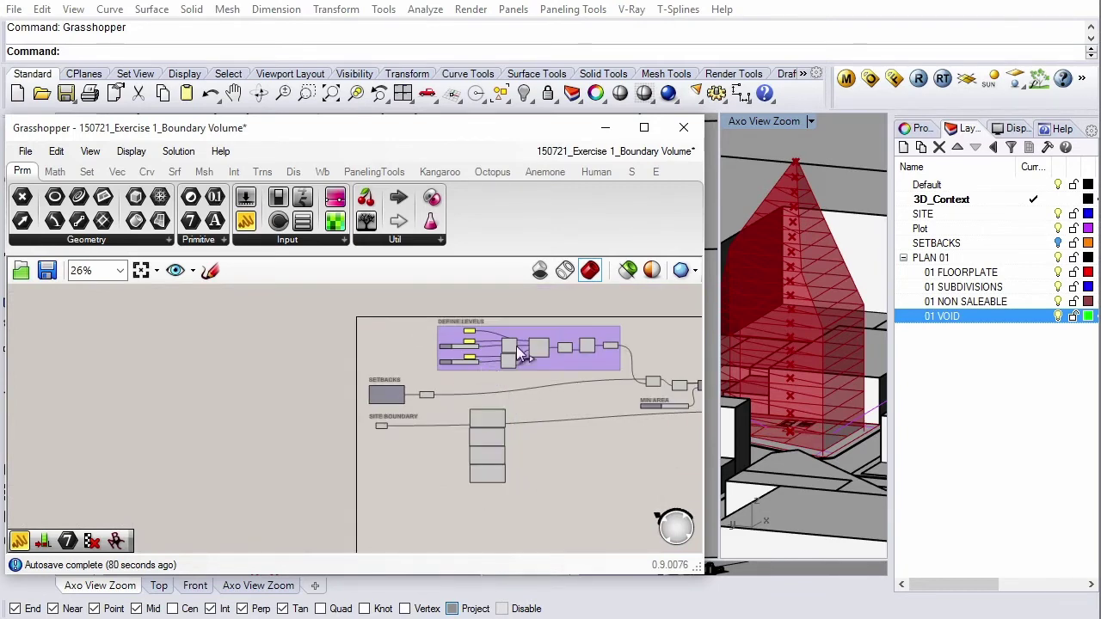
{"action": "scroll", "coordinate": [506, 326], "scroll_direction": "up", "scroll_amount": 5}
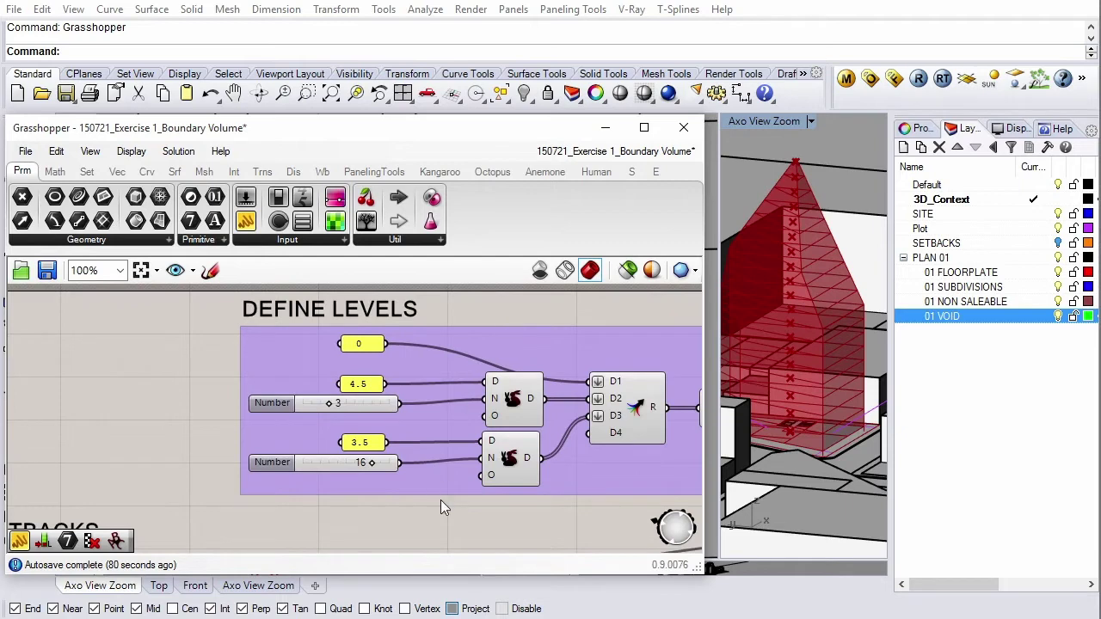
{"action": "scroll", "coordinate": [424, 377], "scroll_direction": "down", "scroll_amount": 1}
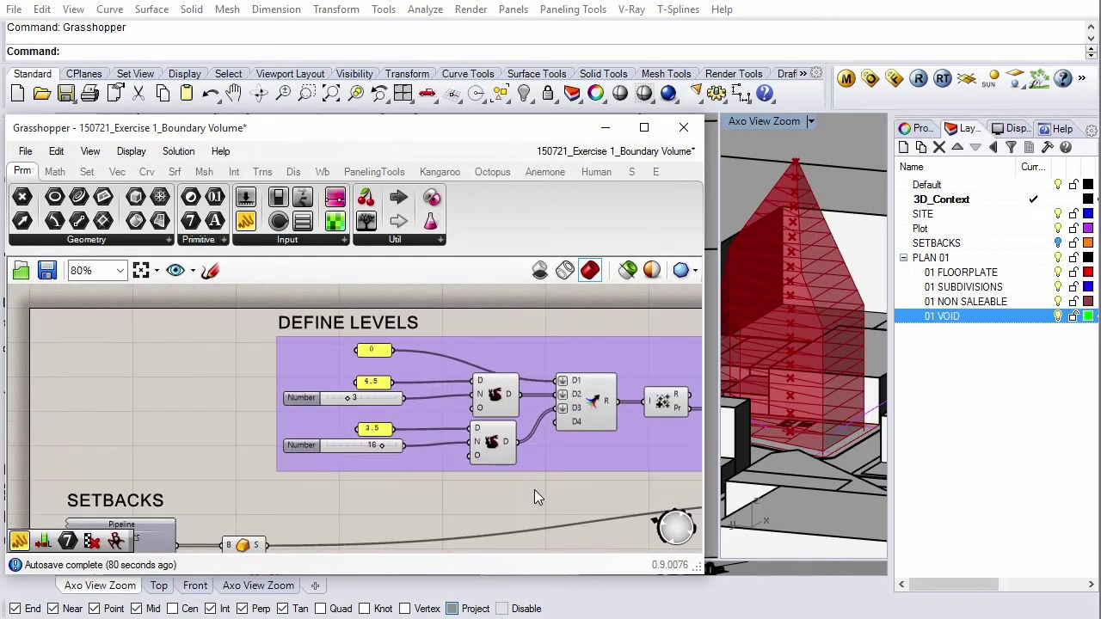
{"action": "right_click_drag", "start_coordinate": [534, 497], "coordinate": [367, 467]}
{"action": "scroll", "coordinate": [367, 467], "scroll_direction": "up", "scroll_amount": 1}
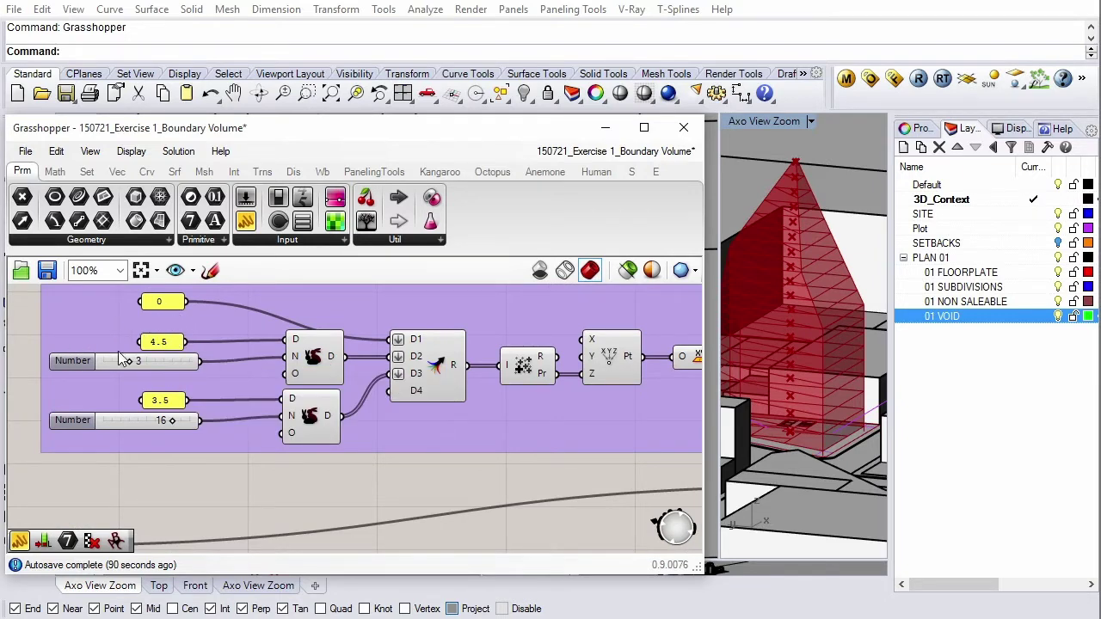
Step: Check the level slider and 4.5 panel, then copy that panel beside the upper slider as 0
{"action": "left_click", "coordinate": [170, 365]}
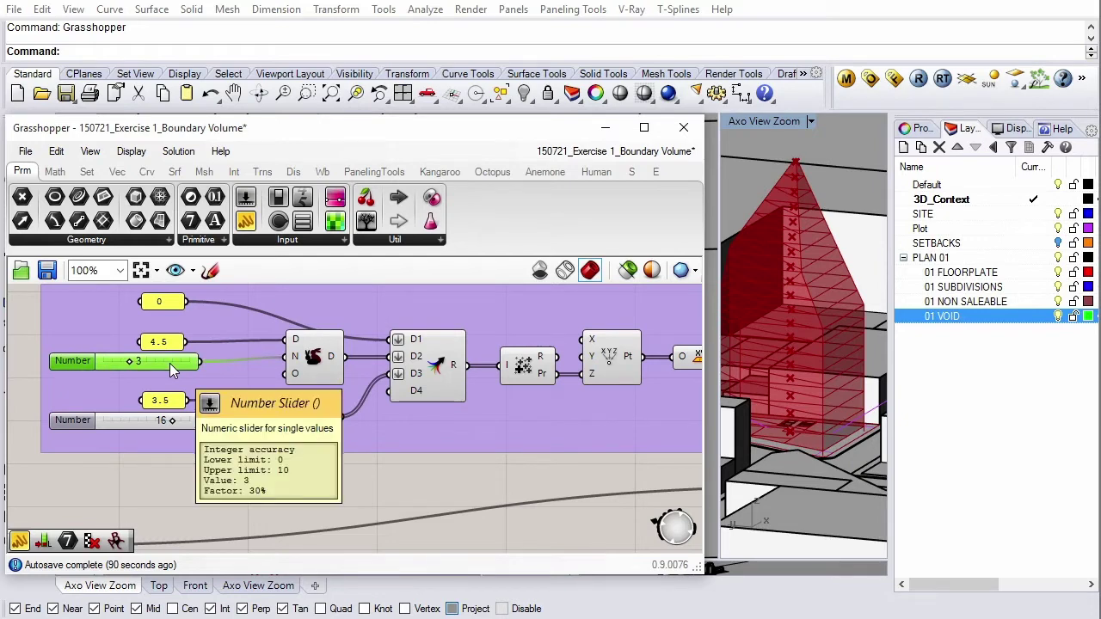
{"action": "left_click", "coordinate": [168, 344]}
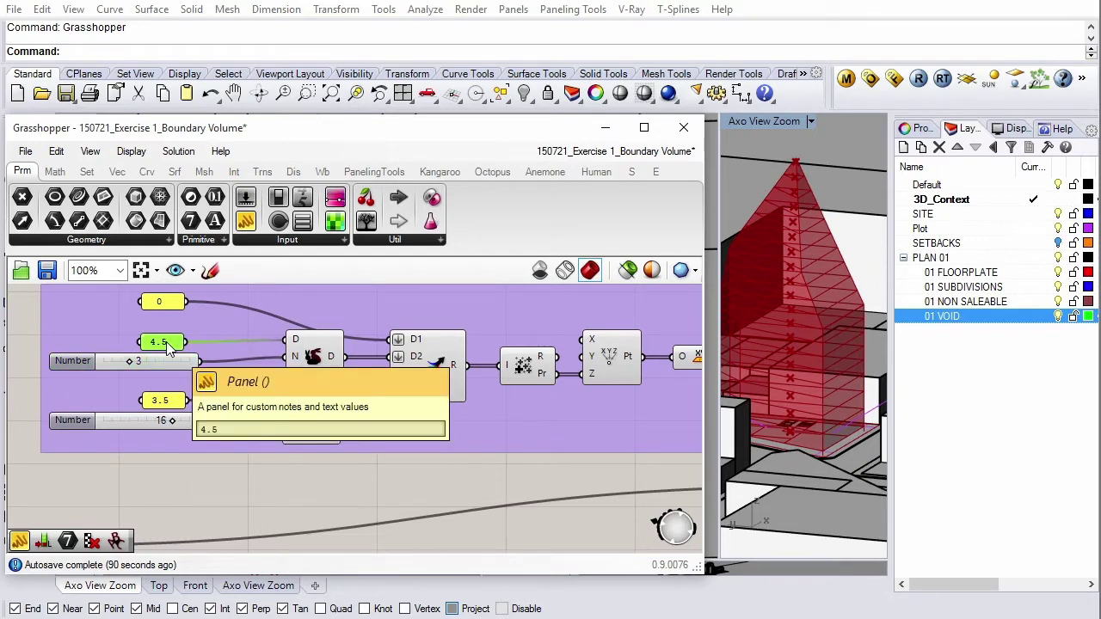
{"action": "left_click", "coordinate": [219, 464]}
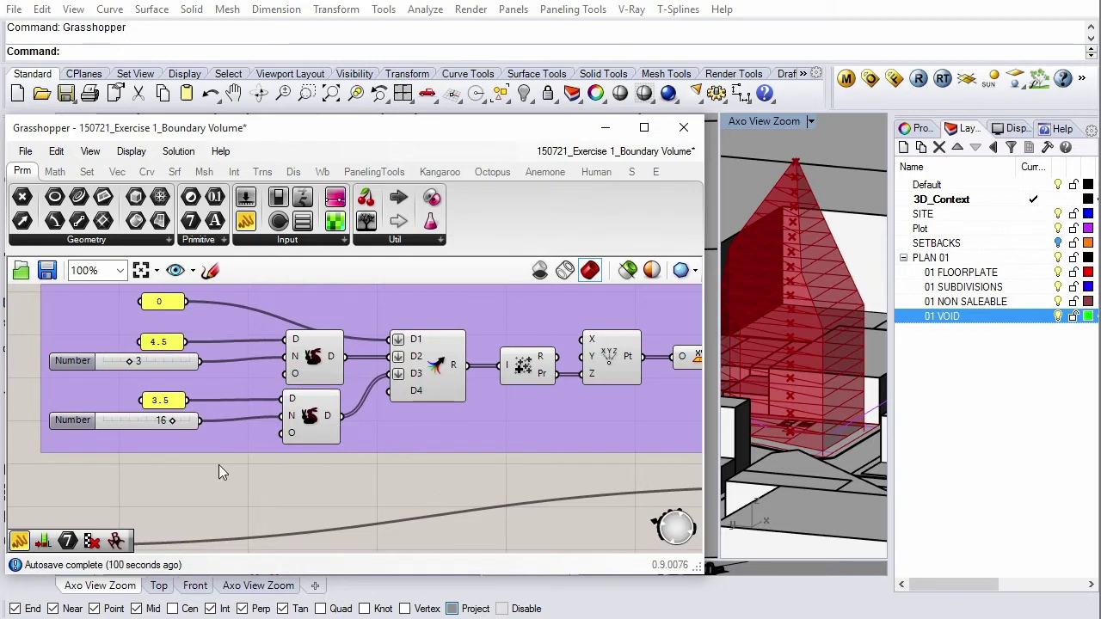
{"action": "left_click", "coordinate": [159, 346]}
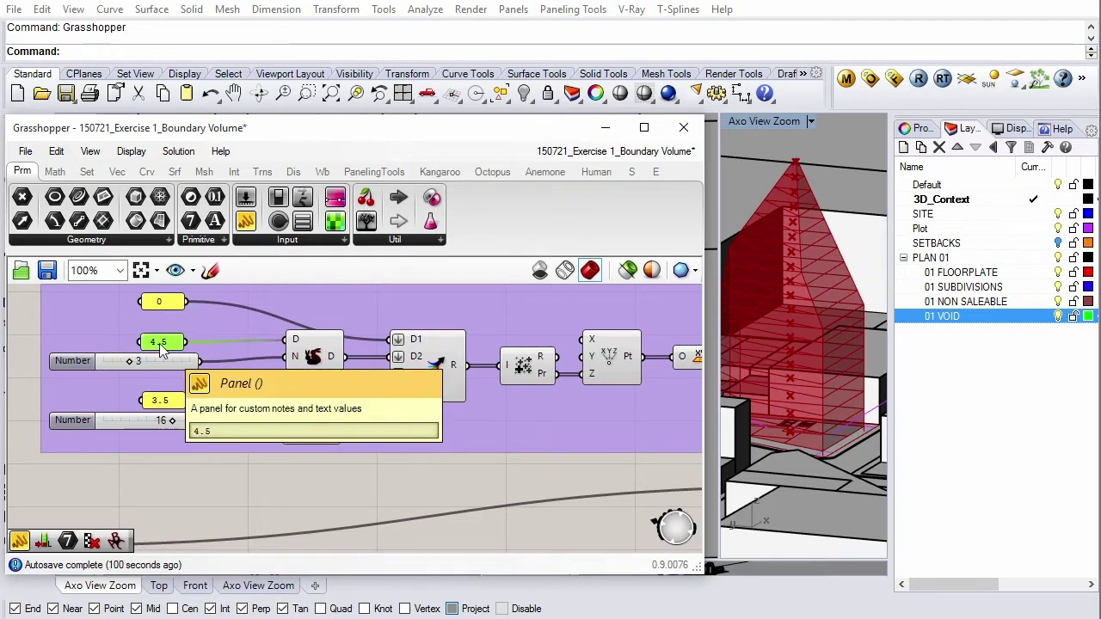
{"action": "left_click_drag", "start_coordinate": [163, 348], "coordinate": [73, 345], "text": "alt"}
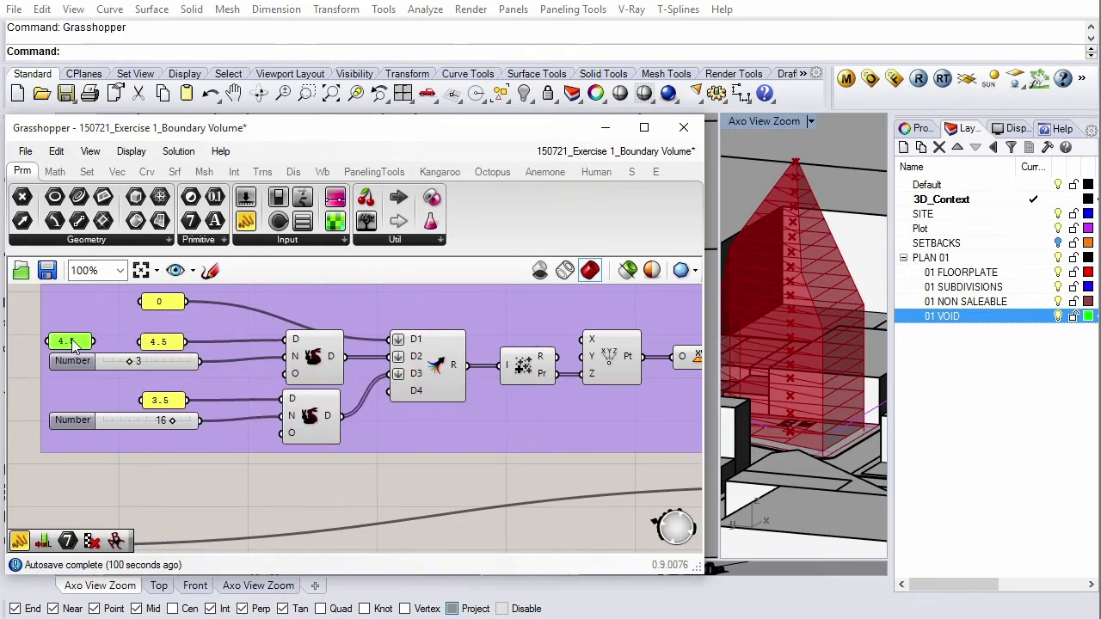
{"action": "double_click", "coordinate": [72, 342]}
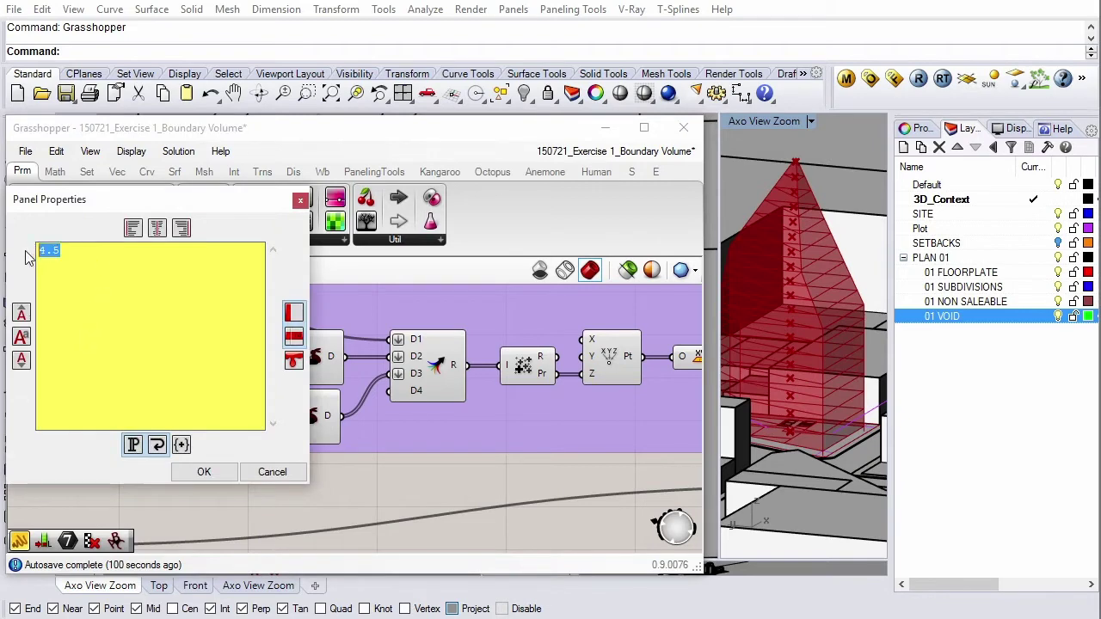
{"action": "type", "text": "0"}
{"action": "left_click", "coordinate": [204, 472]}
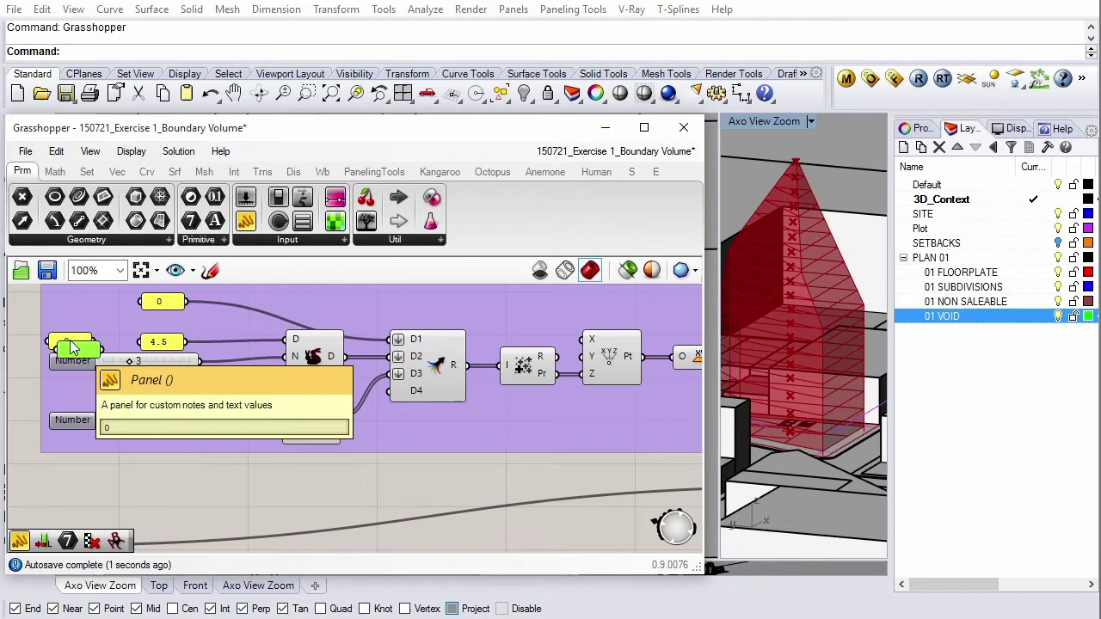
Step: Place a second panel copy beside the lower slider holding the value 1
{"action": "left_click_drag", "start_coordinate": [69, 342], "coordinate": [68, 405]}
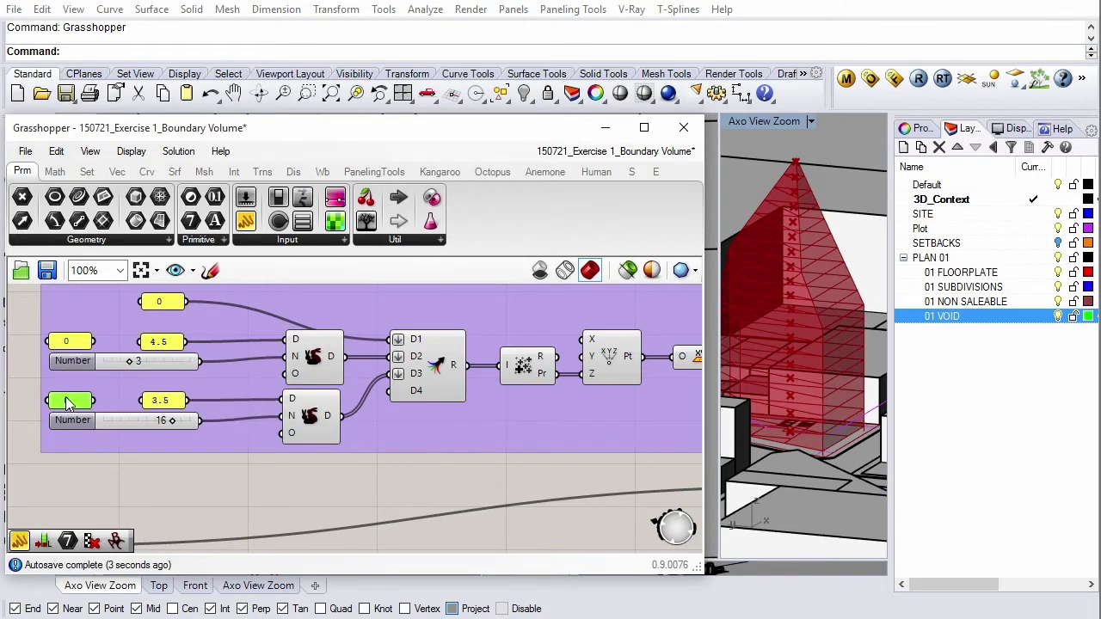
{"action": "double_click", "coordinate": [66, 397]}
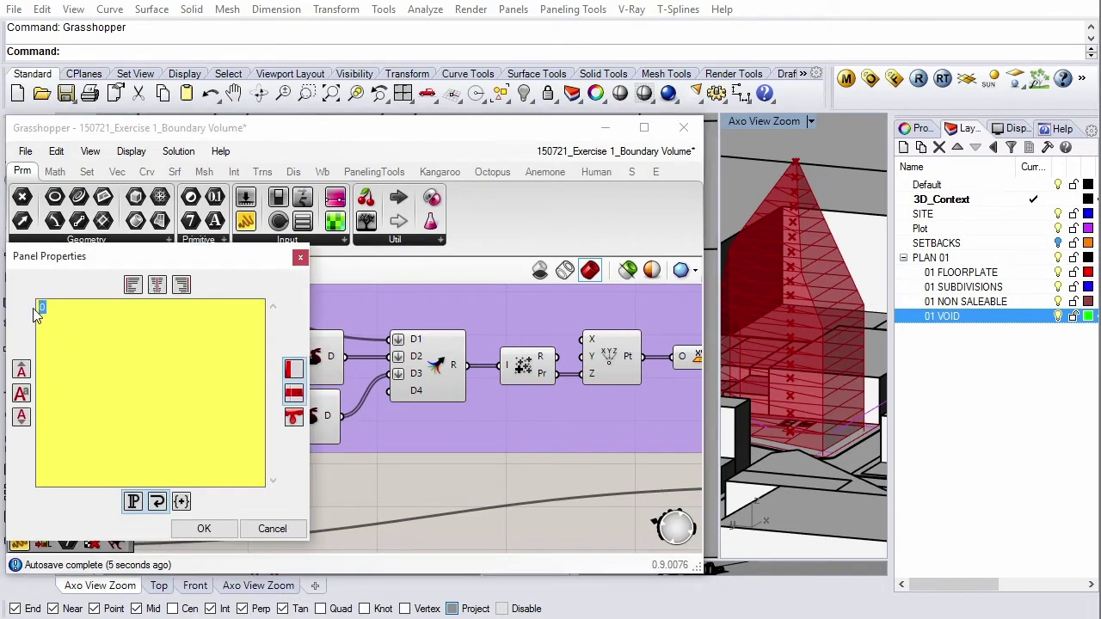
{"action": "type", "text": "1"}
{"action": "left_click", "coordinate": [210, 527]}
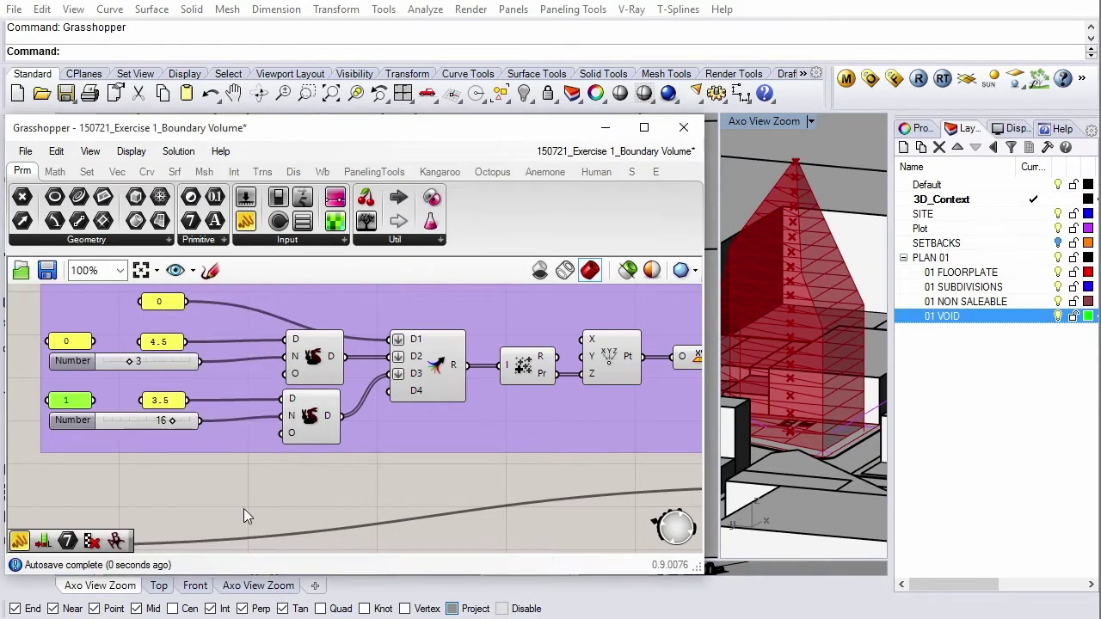
{"action": "left_click", "coordinate": [239, 507]}
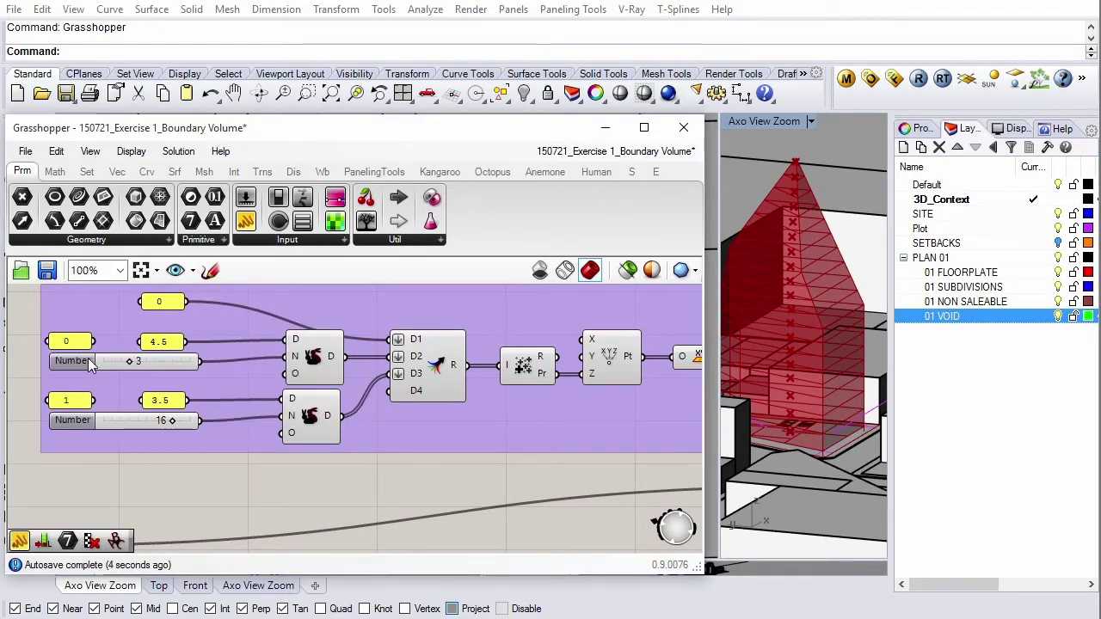
{"action": "right_click_drag", "start_coordinate": [240, 487], "coordinate": [250, 367]}
{"action": "scroll", "coordinate": [251, 367], "scroll_direction": "down", "scroll_amount": 1}
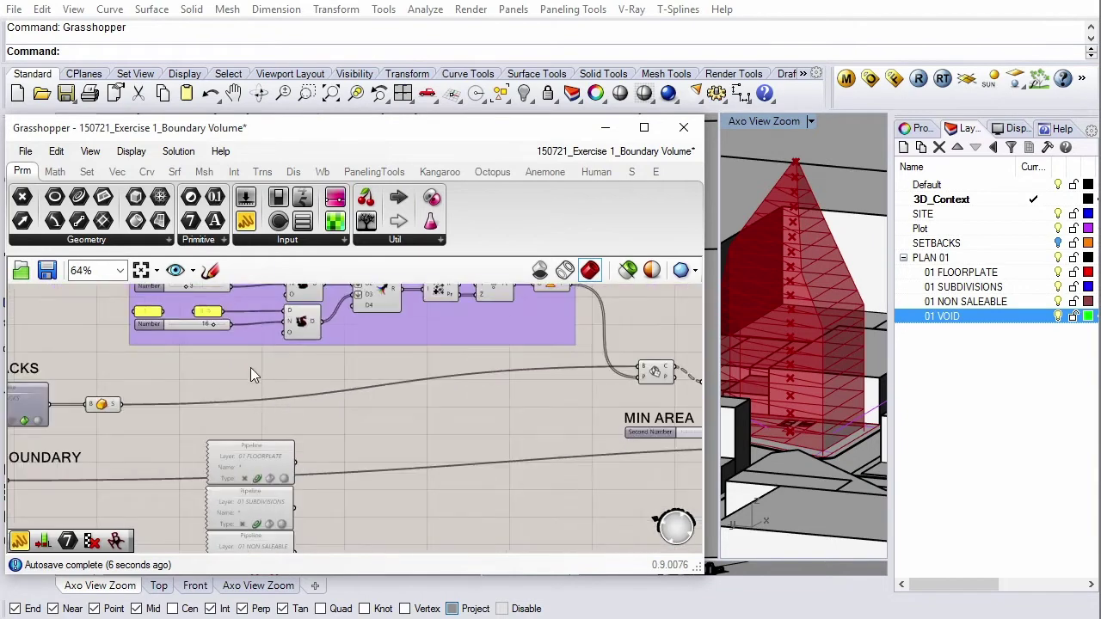
{"action": "scroll", "coordinate": [251, 367], "scroll_direction": "down", "scroll_amount": 1}
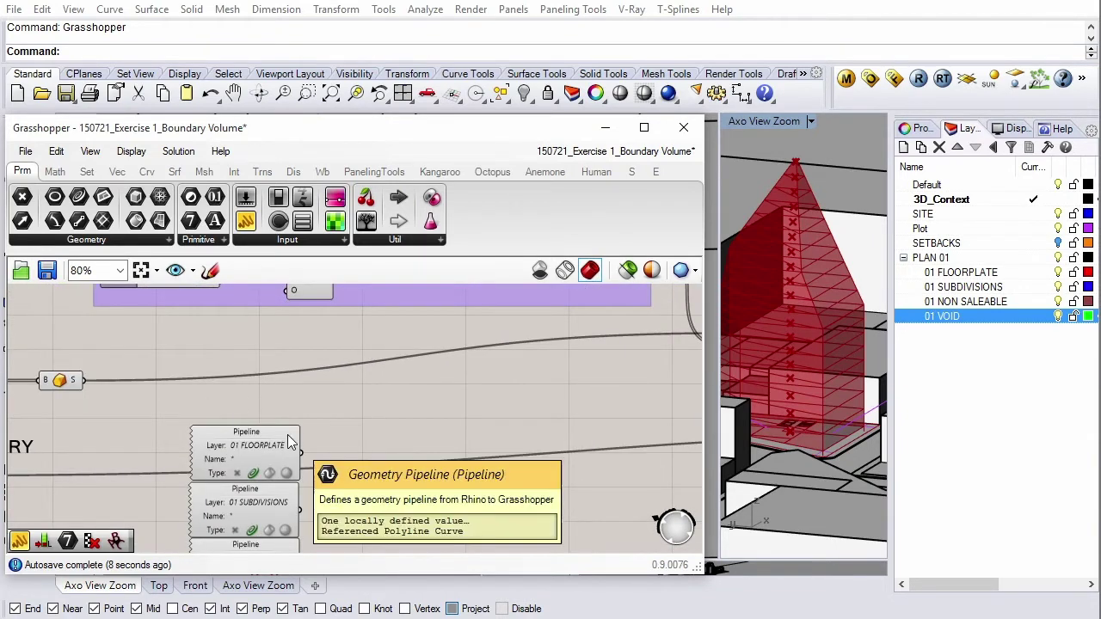
{"action": "left_click", "coordinate": [284, 446]}
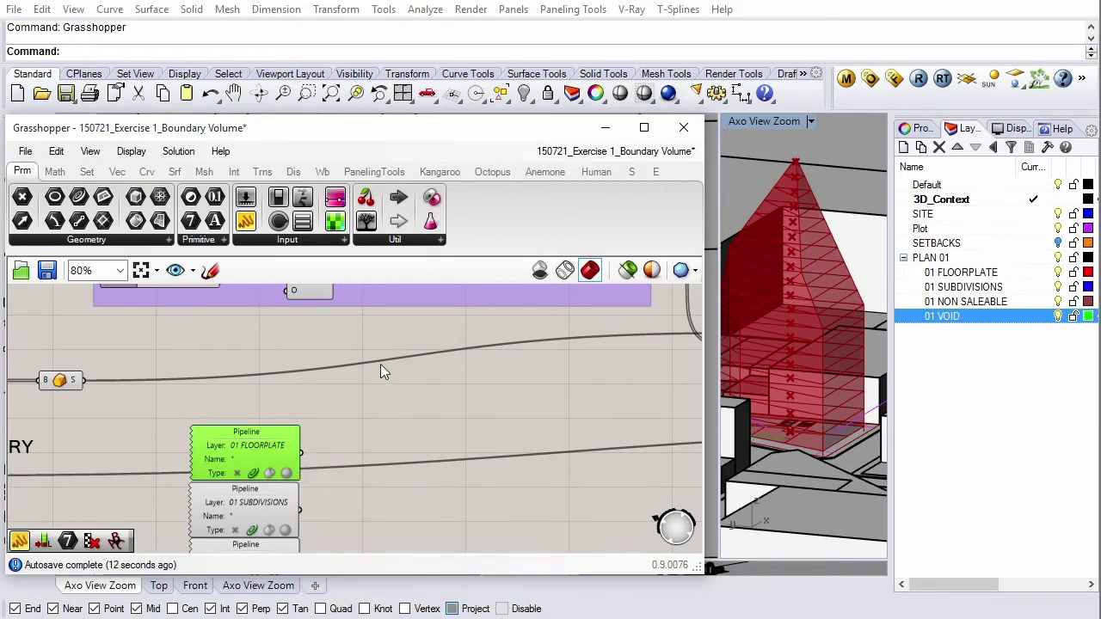
{"action": "scroll", "coordinate": [380, 367], "scroll_direction": "down", "scroll_amount": 2}
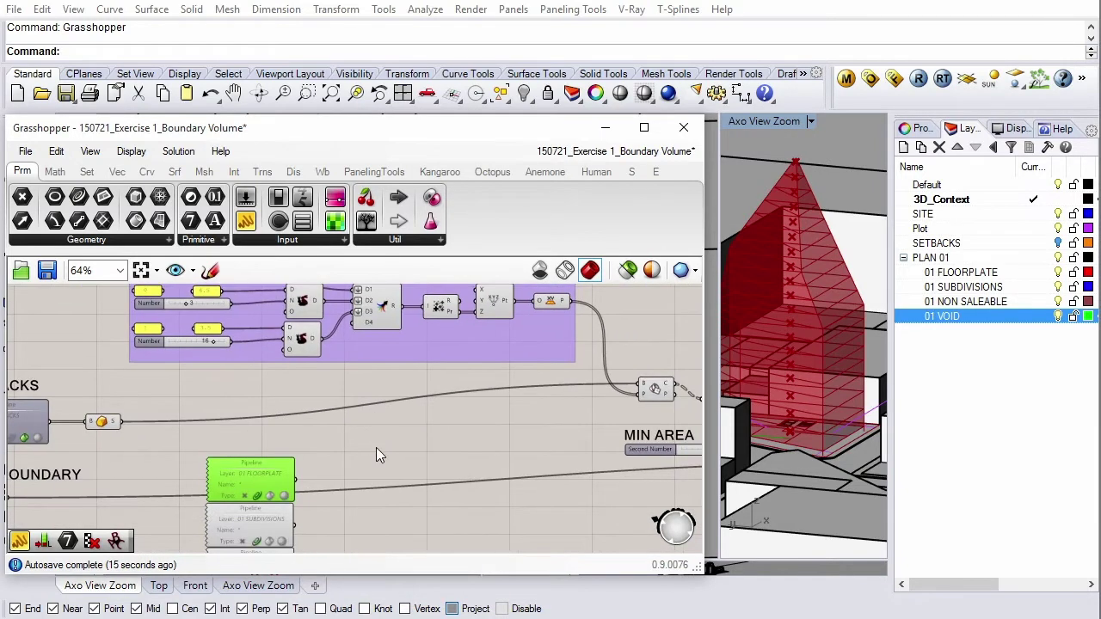
{"action": "right_click_drag", "start_coordinate": [234, 392], "coordinate": [241, 414]}
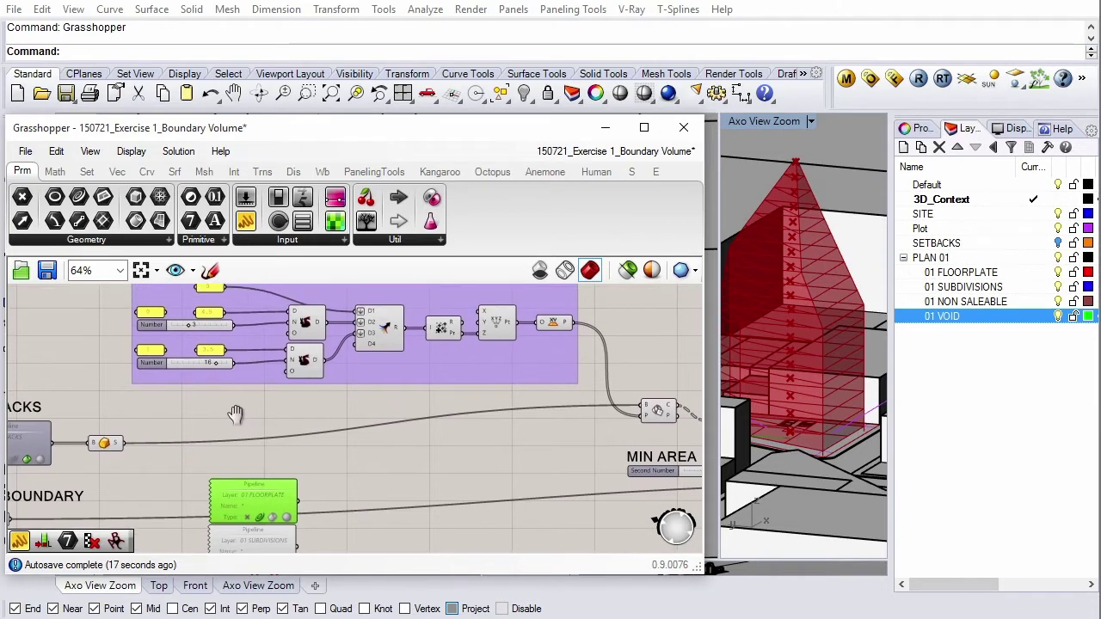
{"action": "scroll", "coordinate": [170, 338], "scroll_direction": "up", "scroll_amount": 2}
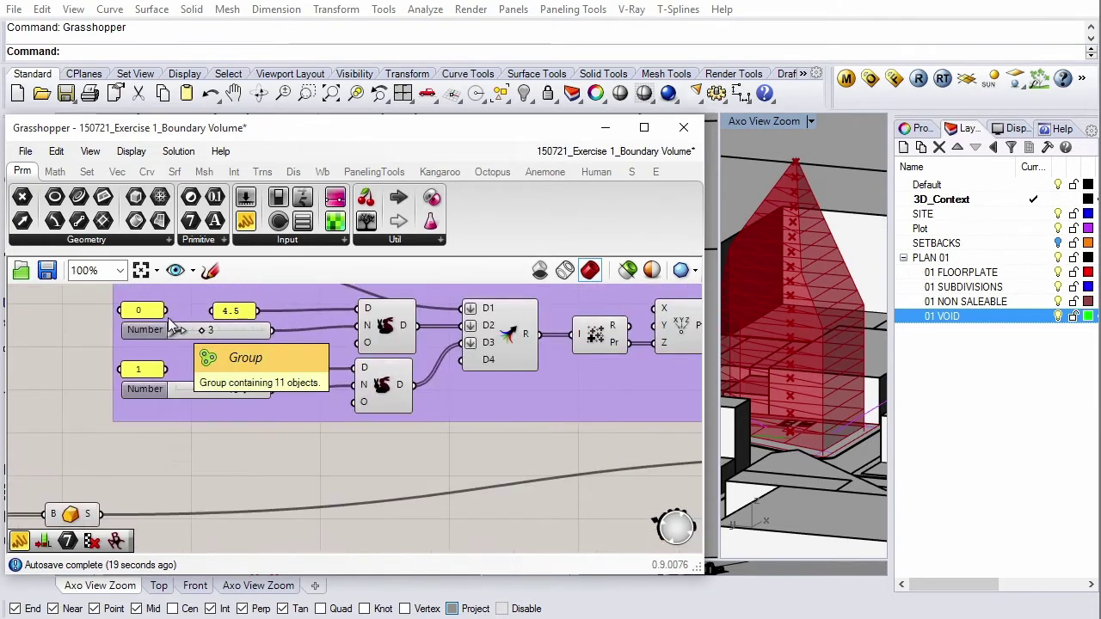
{"action": "scroll", "coordinate": [167, 333], "scroll_direction": "down", "scroll_amount": 1}
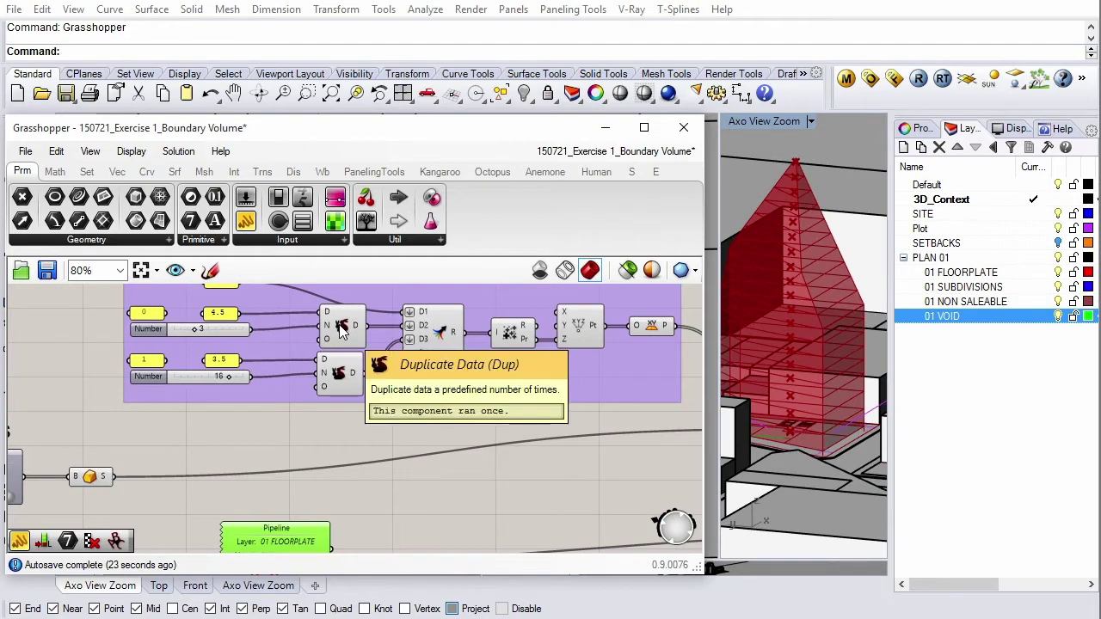
{"action": "left_click", "coordinate": [111, 342]}
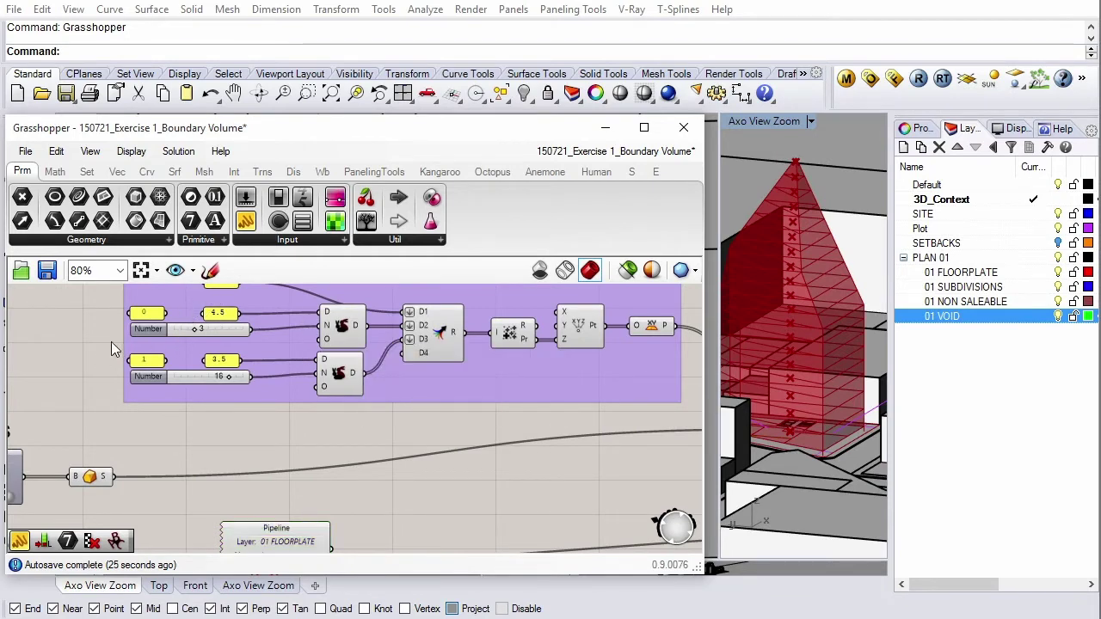
{"action": "scroll", "coordinate": [175, 330], "scroll_direction": "up", "scroll_amount": 1}
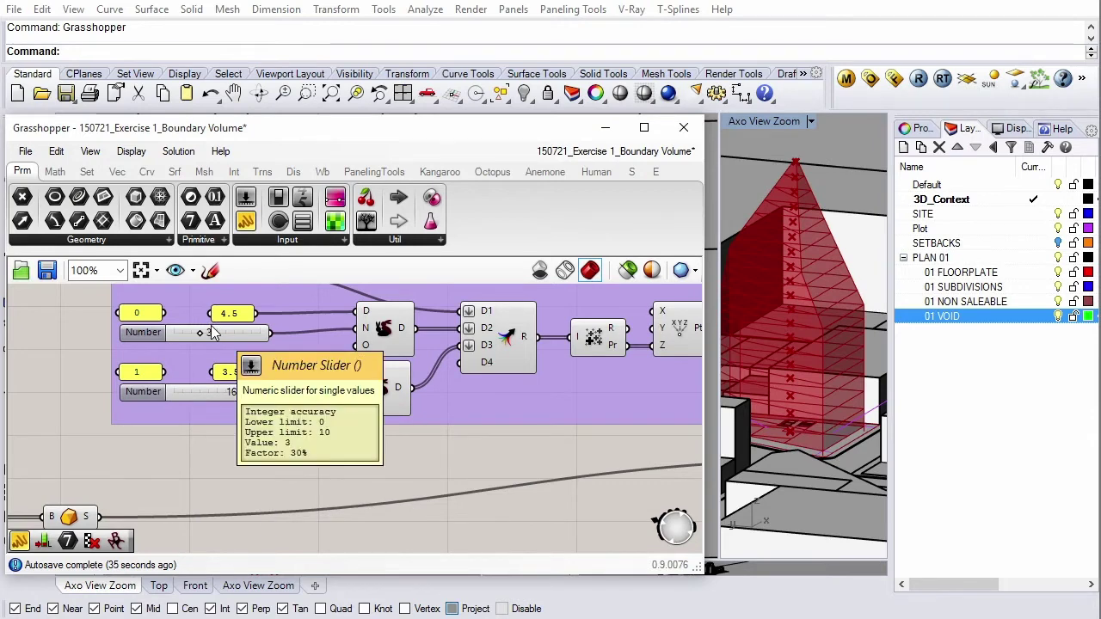
Step: Copy both Duplicate Data components and the Merge below the purple group
{"action": "left_click", "coordinate": [395, 331]}
{"action": "left_click", "coordinate": [494, 344], "text": "shift"}
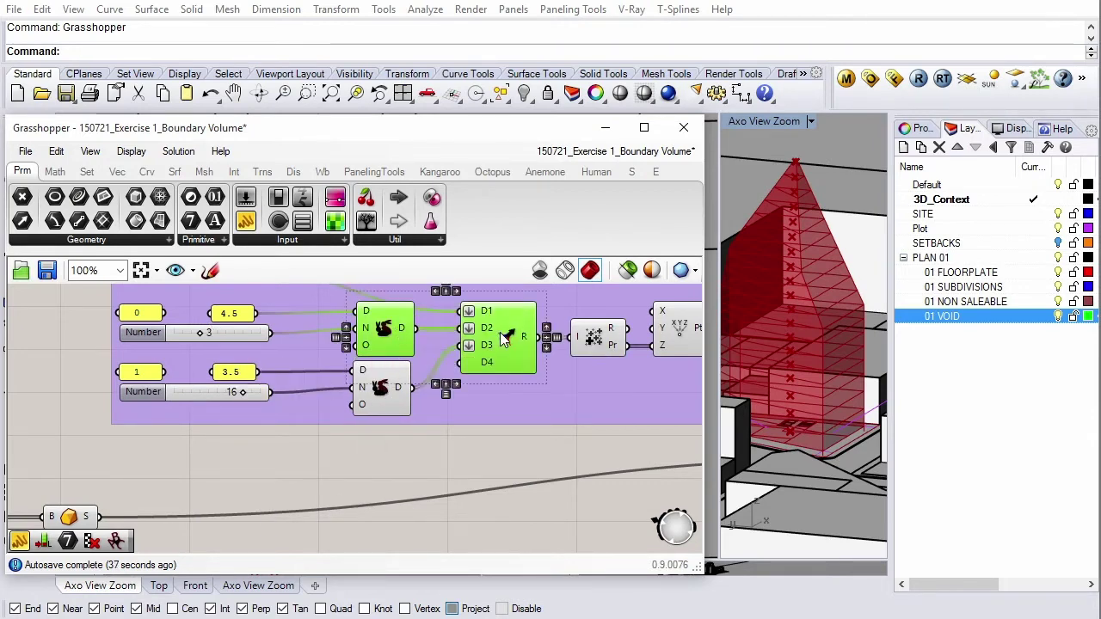
{"action": "left_click", "coordinate": [391, 392], "text": "shift"}
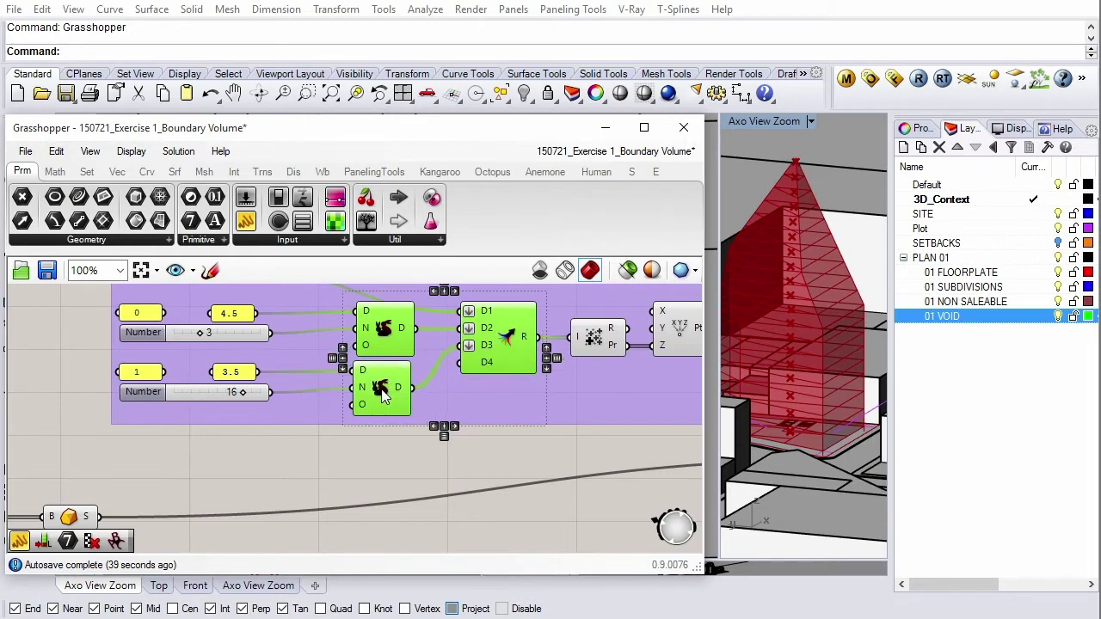
{"action": "left_click_drag", "start_coordinate": [491, 324], "coordinate": [547, 434]}
{"action": "scroll", "coordinate": [509, 326], "scroll_direction": "down", "scroll_amount": 2}
{"action": "left_click", "coordinate": [547, 434]}
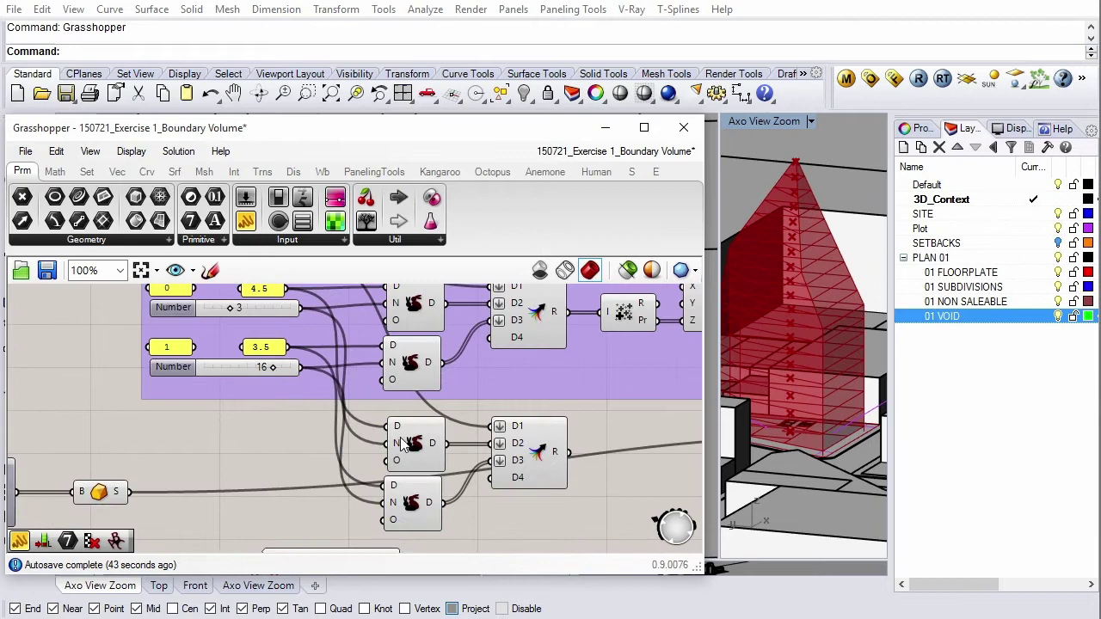
Step: Rewire the copies' D inputs to the 0 and 1 panels and list the merged output in a Panel
{"action": "left_click", "coordinate": [268, 348]}
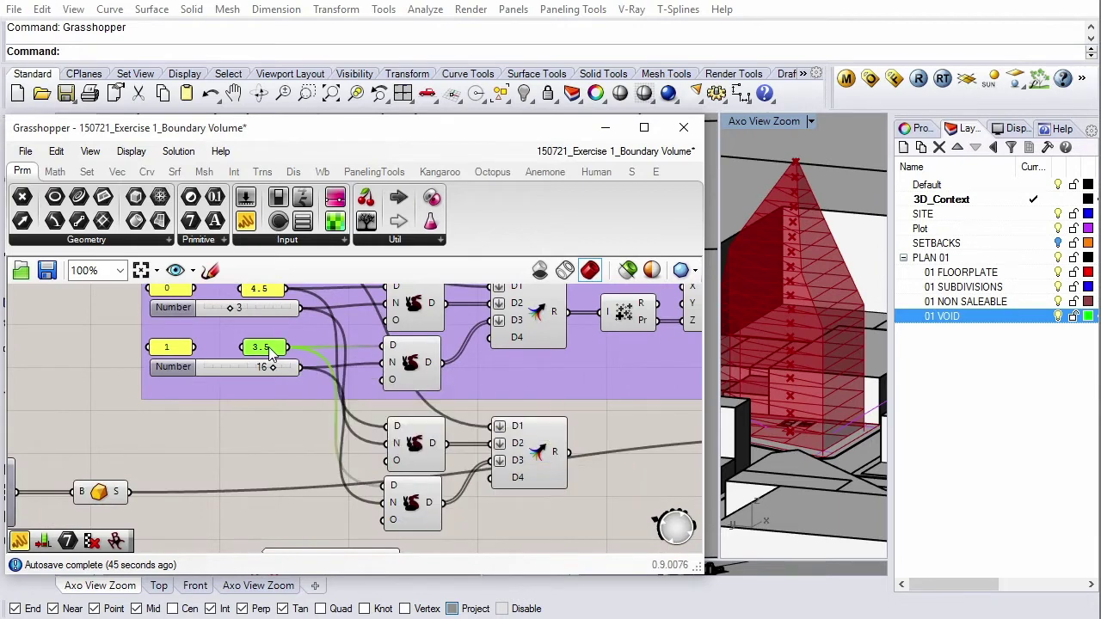
{"action": "left_click_drag", "start_coordinate": [196, 347], "coordinate": [384, 486]}
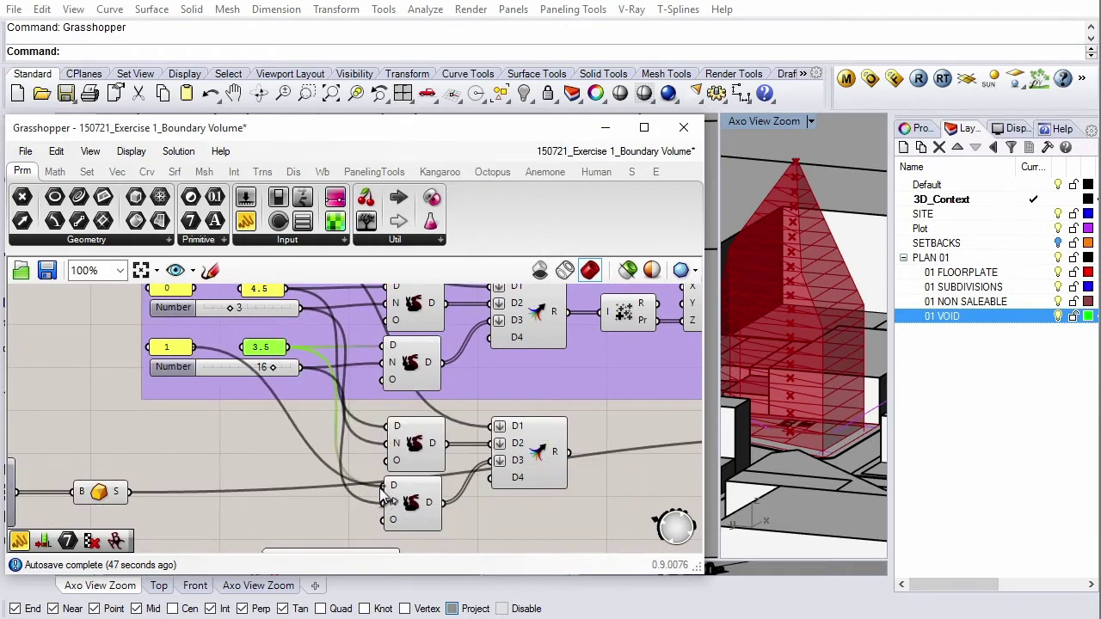
{"action": "right_click_drag", "start_coordinate": [229, 288], "coordinate": [216, 329]}
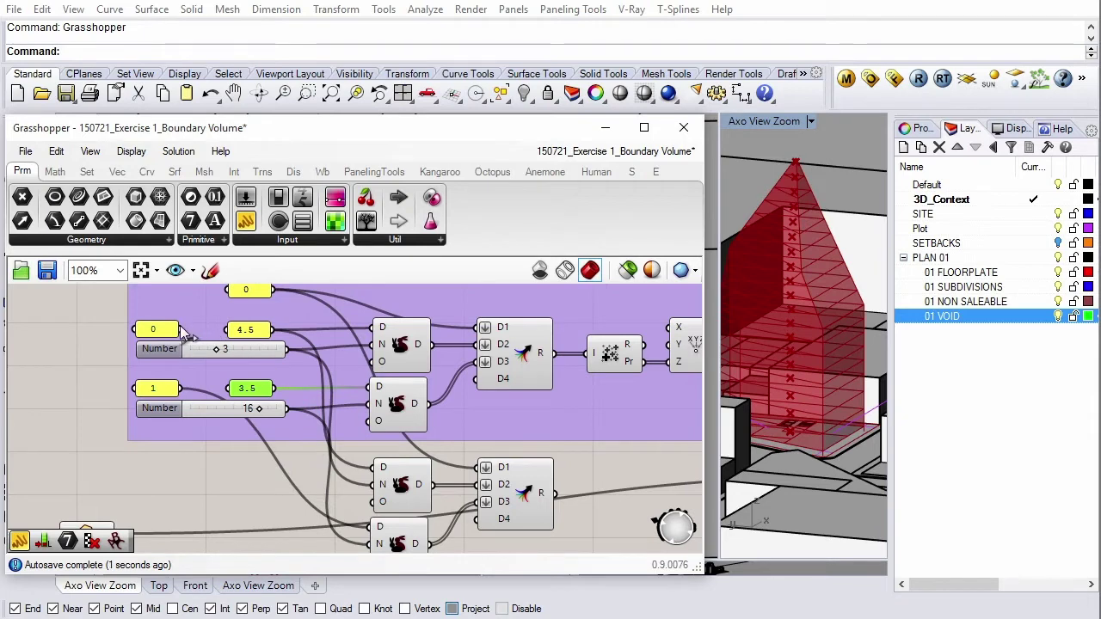
{"action": "left_click_drag", "start_coordinate": [183, 335], "coordinate": [372, 467]}
{"action": "right_click_drag", "start_coordinate": [367, 463], "coordinate": [336, 427]}
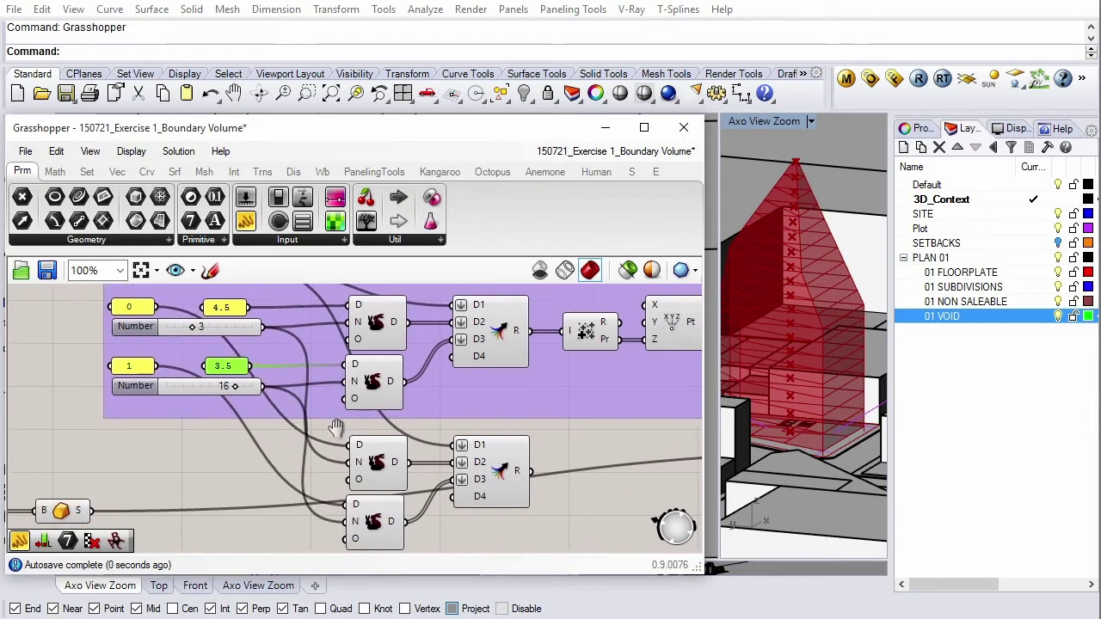
{"action": "scroll", "coordinate": [335, 427], "scroll_direction": "down", "scroll_amount": 2}
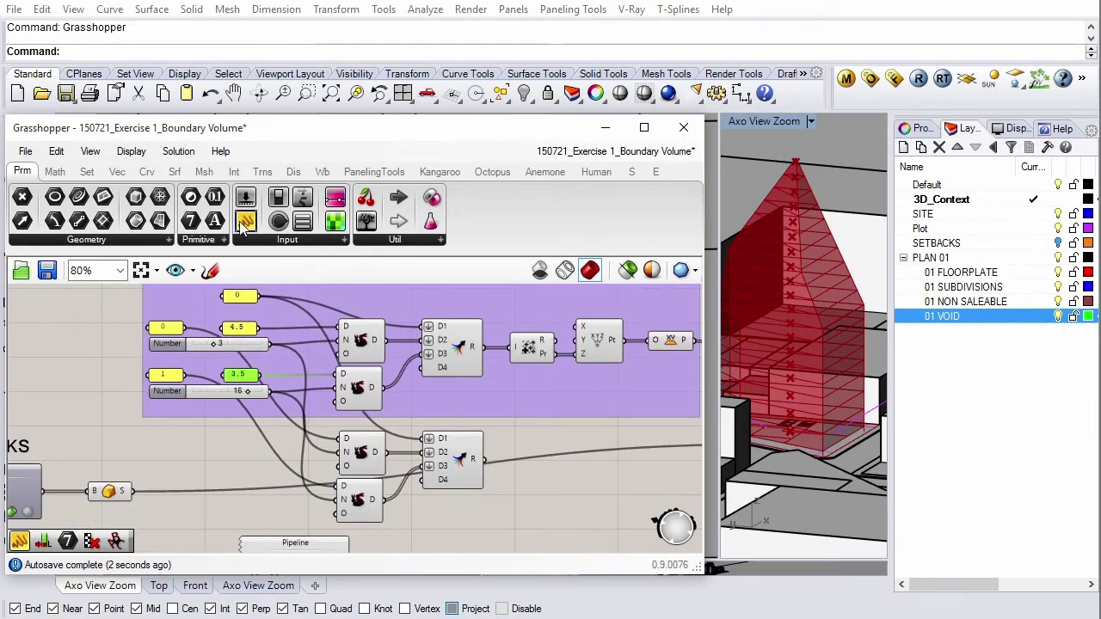
{"action": "left_click_drag", "start_coordinate": [486, 406], "coordinate": [579, 461]}
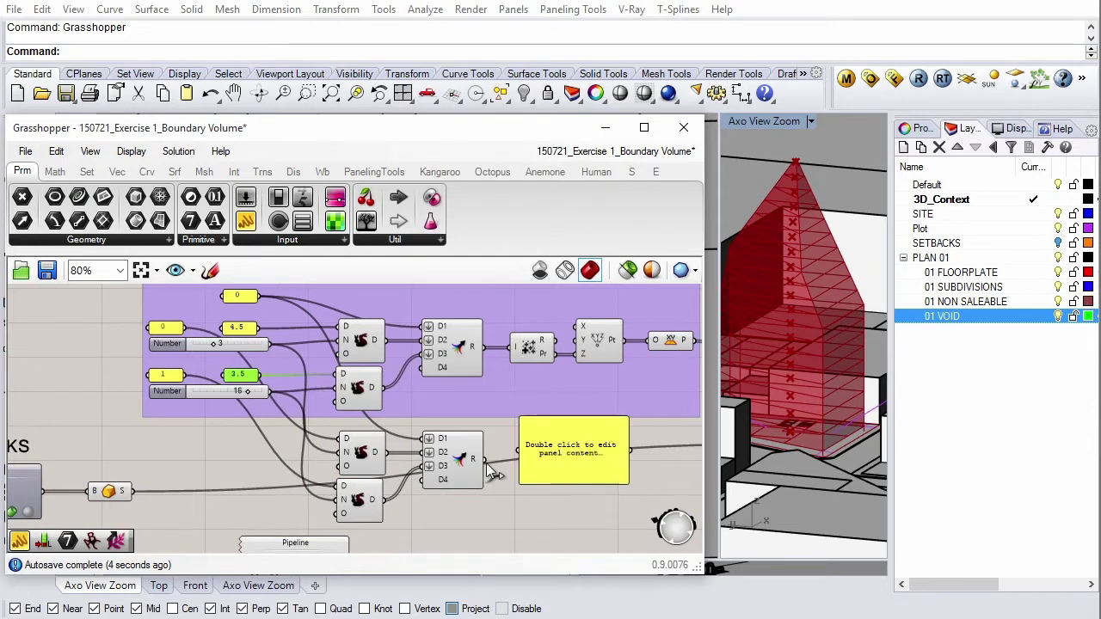
{"action": "left_click_drag", "start_coordinate": [494, 464], "coordinate": [517, 451]}
Step: Enlarge the output panel to read its values and select the copied Merge
{"action": "left_click", "coordinate": [557, 444]}
{"action": "scroll", "coordinate": [611, 446], "scroll_direction": "up", "scroll_amount": 2}
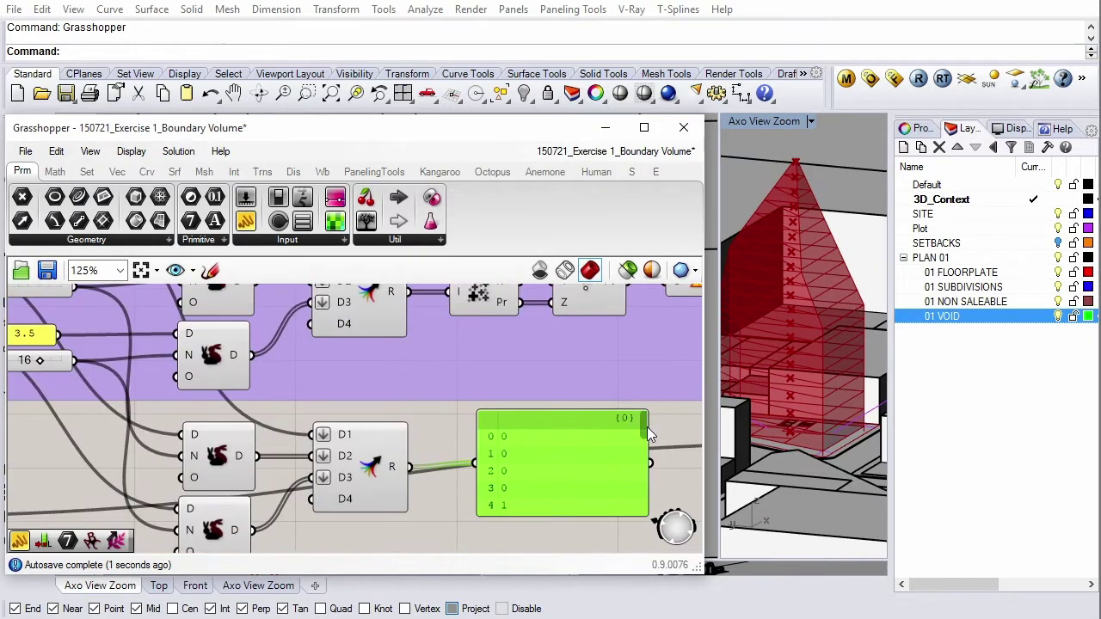
{"action": "mouse_move", "coordinate": [645, 429]}
{"action": "left_mouse_down"}
{"action": "mouse_move", "coordinate": [649, 447]}
{"action": "mouse_move", "coordinate": [651, 428]}
{"action": "left_mouse_up"}
{"action": "left_click", "coordinate": [360, 460]}
{"action": "scroll", "coordinate": [386, 497], "scroll_direction": "down", "scroll_amount": 3}
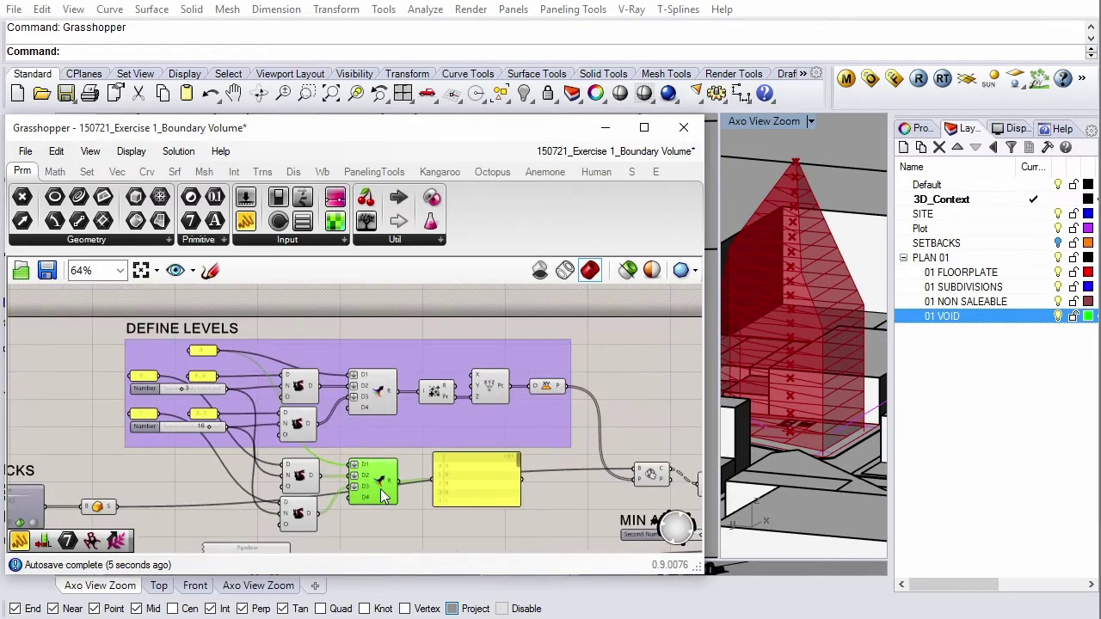
{"action": "scroll", "coordinate": [299, 389], "scroll_direction": "up", "scroll_amount": 2}
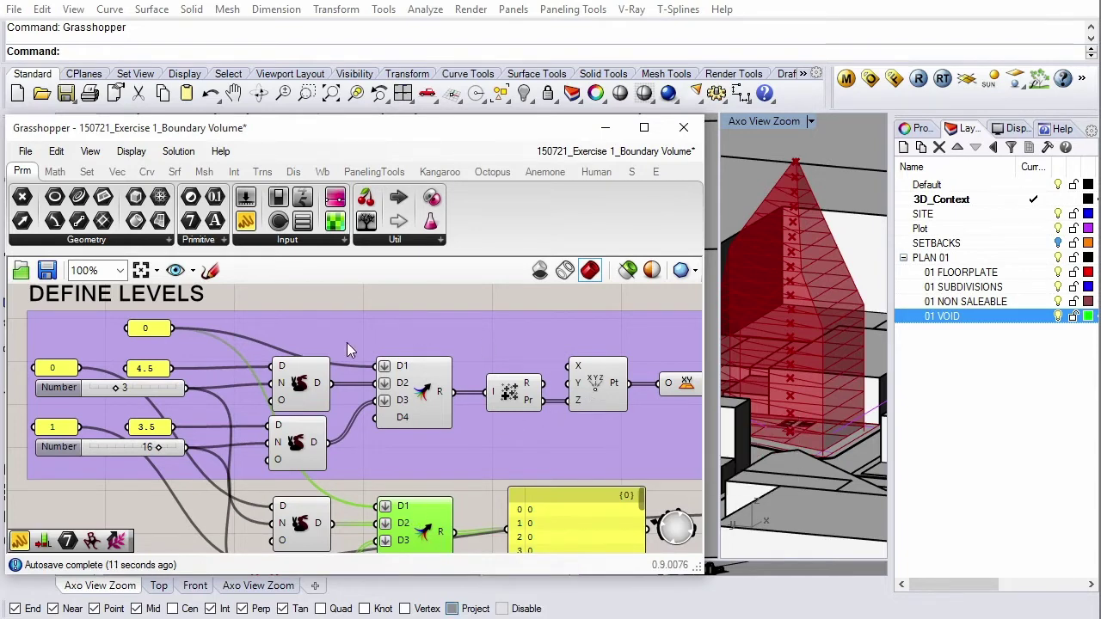
Step: Disconnect the Panel wire from the Merge's D1 input, leaving three 0s followed by 1s
{"action": "right_click", "coordinate": [402, 508]}
{"action": "mouse_move", "coordinate": [498, 565]}
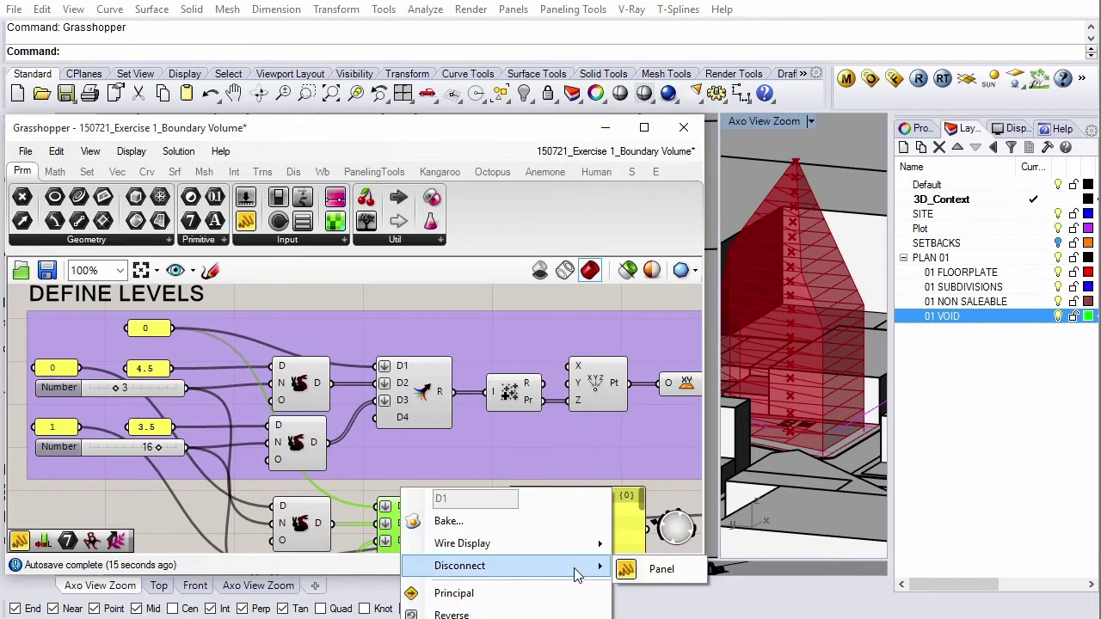
{"action": "left_click", "coordinate": [658, 567]}
{"action": "left_click", "coordinate": [473, 501]}
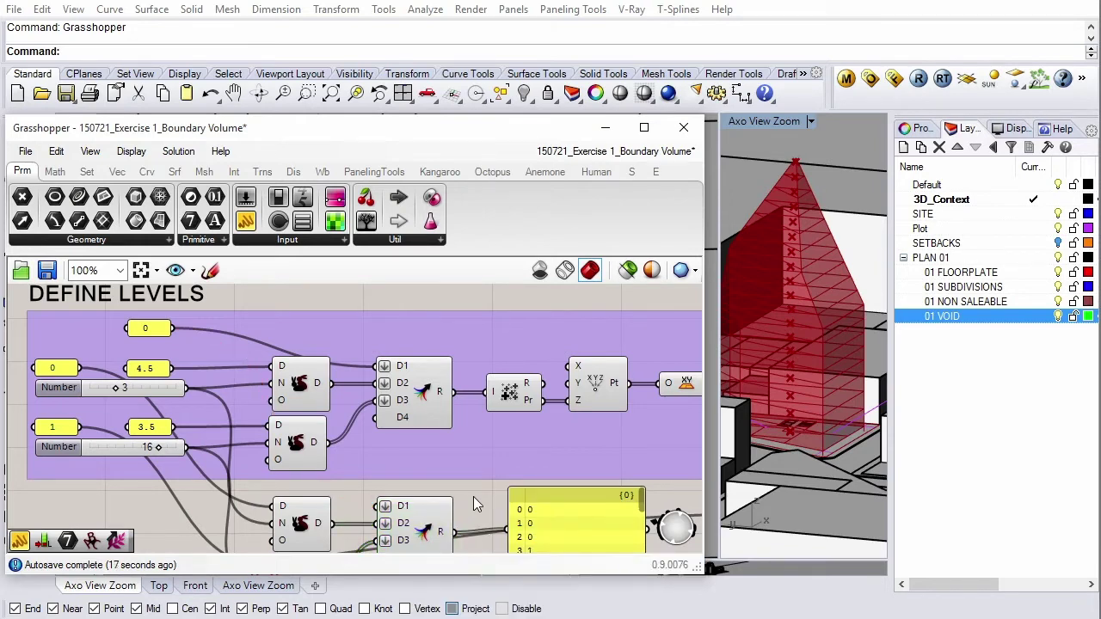
{"action": "scroll", "coordinate": [552, 479], "scroll_direction": "down", "scroll_amount": 1}
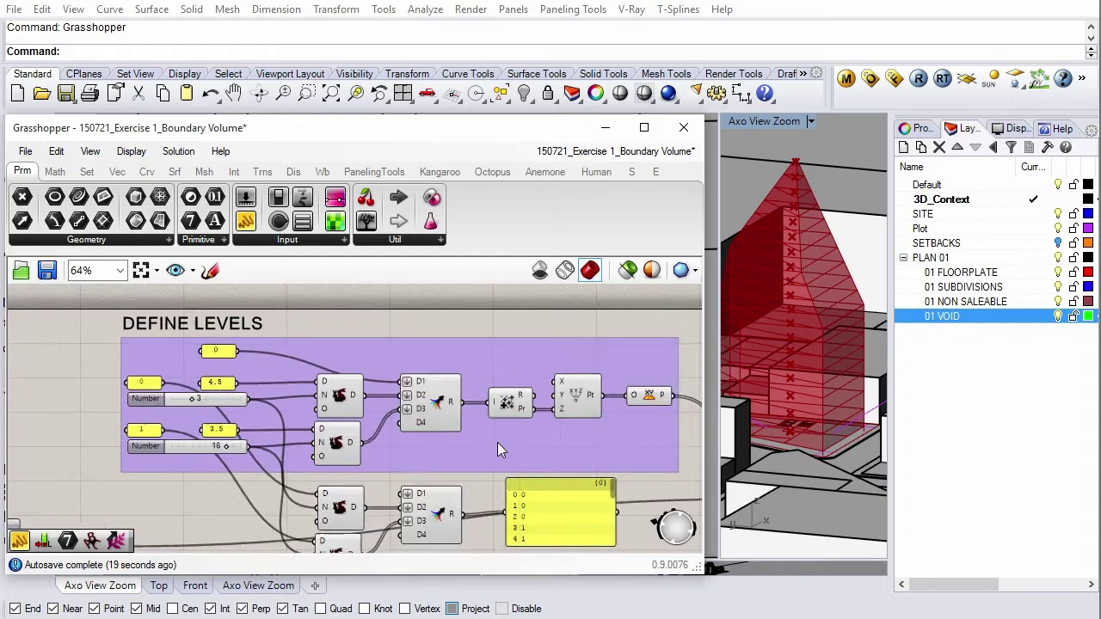
{"action": "scroll", "coordinate": [543, 518], "scroll_direction": "up", "scroll_amount": 2}
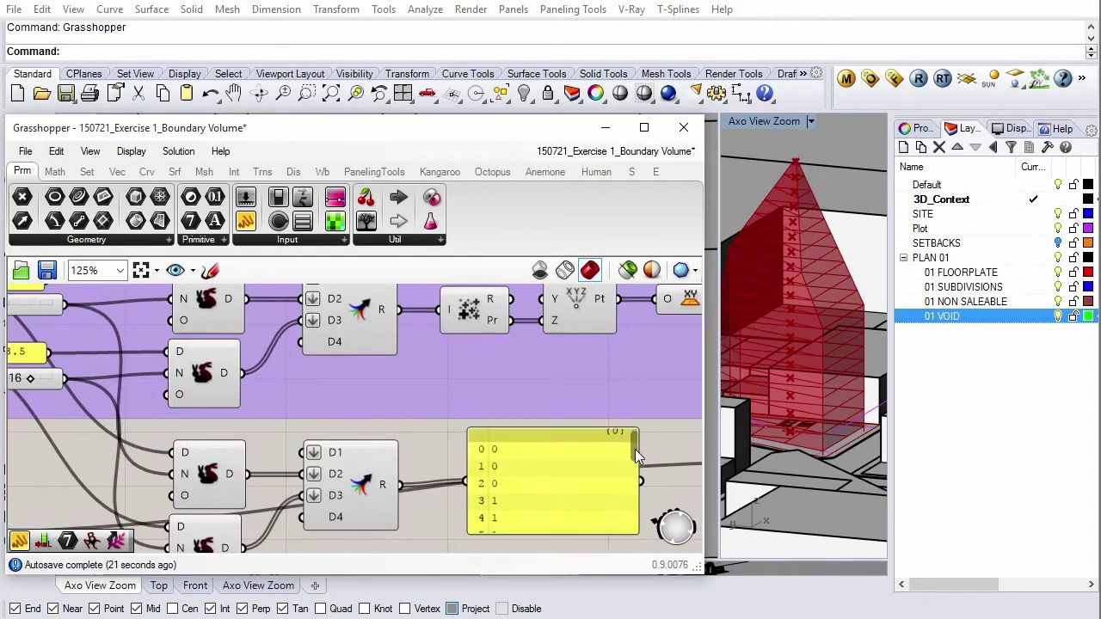
{"action": "left_click_drag", "start_coordinate": [638, 454], "coordinate": [643, 516]}
{"action": "scroll", "coordinate": [471, 436], "scroll_direction": "down", "scroll_amount": 3}
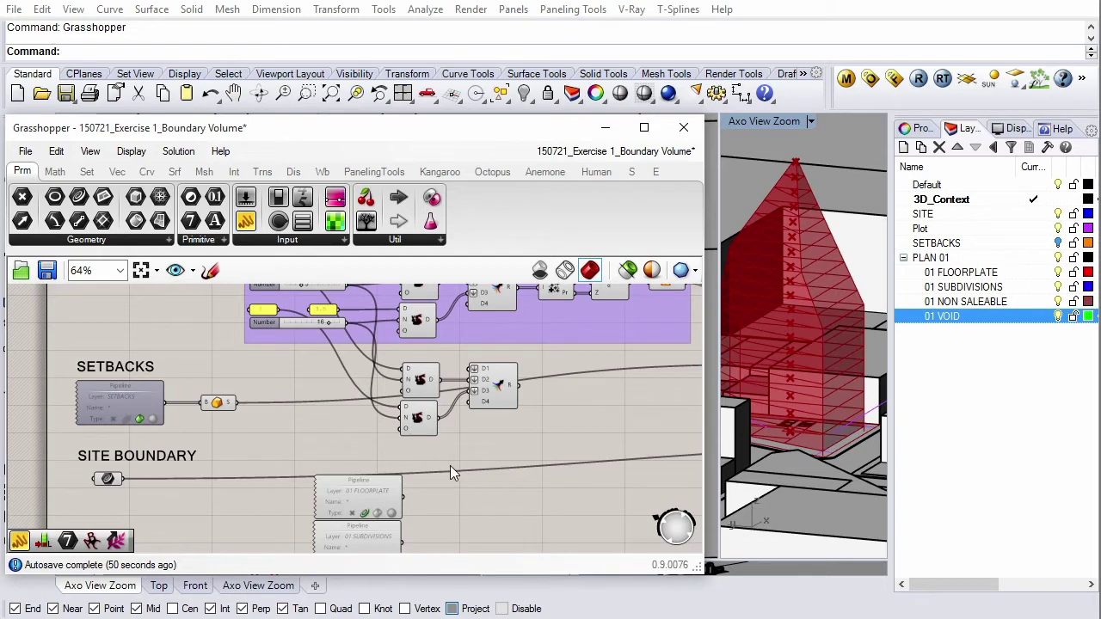
Step: Check the four Pipeline components and frame the empty area beside them
{"action": "scroll", "coordinate": [450, 465], "scroll_direction": "down", "scroll_amount": 2}
{"action": "left_click_drag", "start_coordinate": [475, 416], "coordinate": [374, 545]}
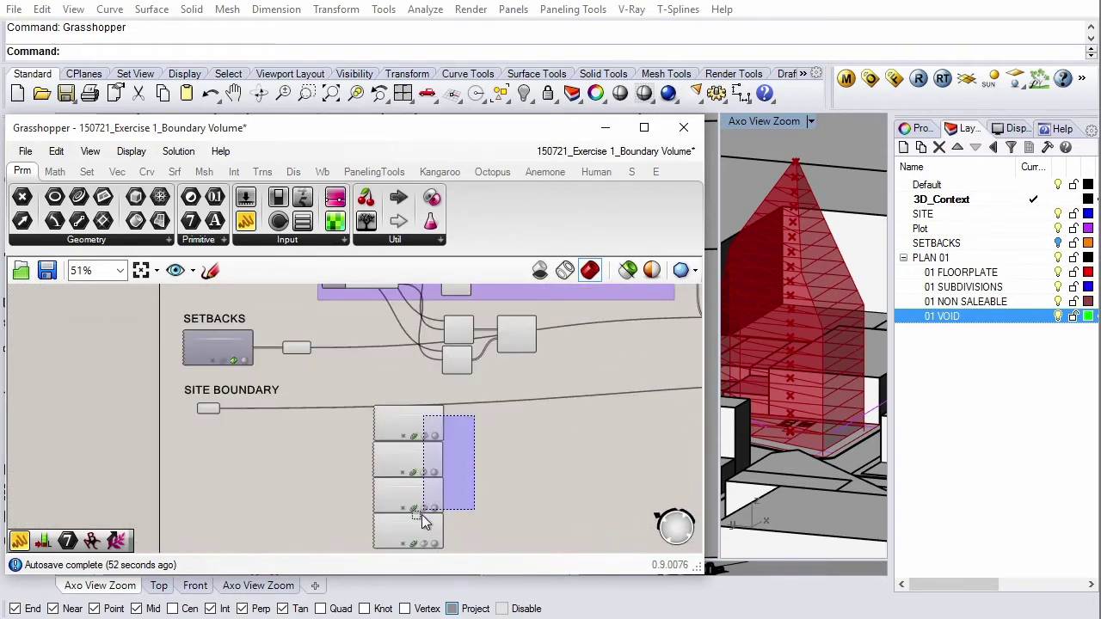
{"action": "scroll", "coordinate": [408, 409], "scroll_direction": "up", "scroll_amount": 4}
{"action": "scroll", "coordinate": [407, 409], "scroll_direction": "up", "scroll_amount": 1}
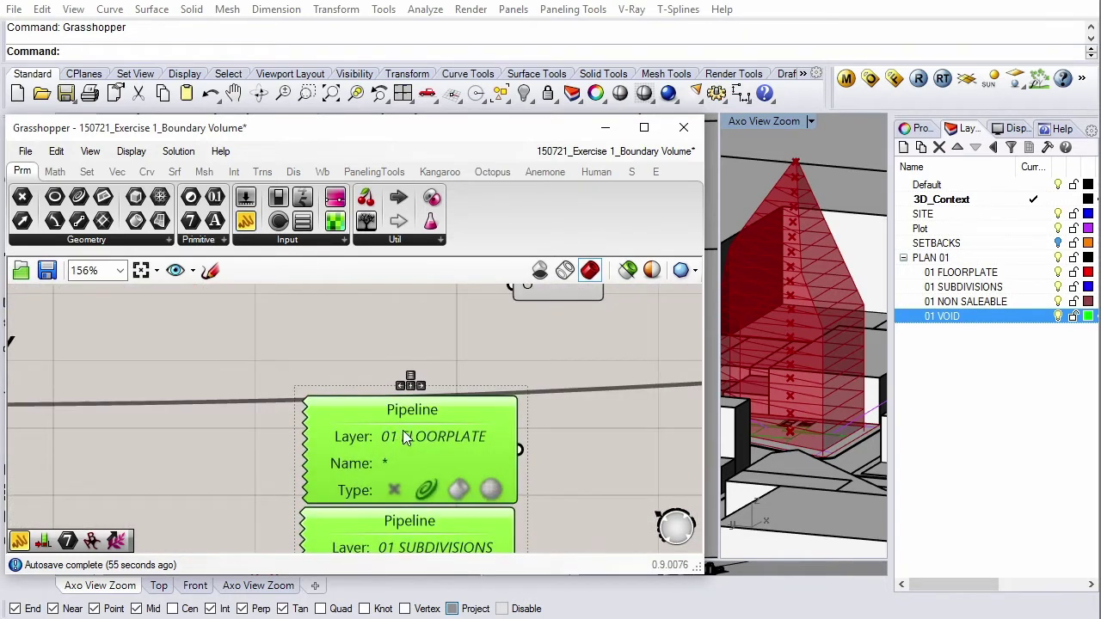
{"action": "scroll", "coordinate": [403, 430], "scroll_direction": "down", "scroll_amount": 3}
{"action": "left_click", "coordinate": [510, 420]}
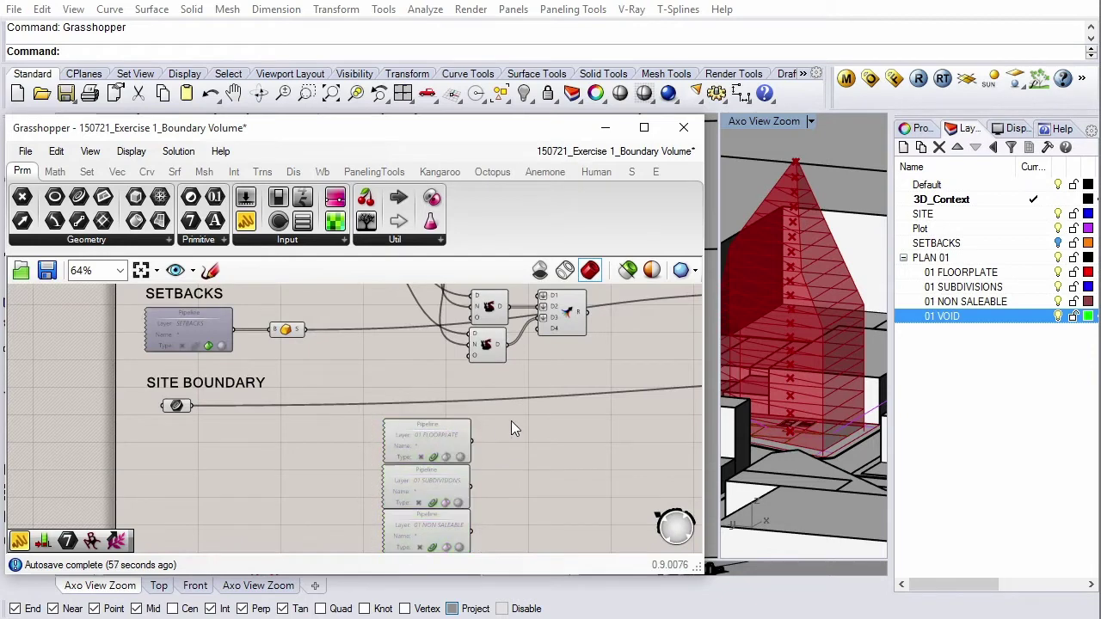
{"action": "scroll", "coordinate": [471, 430], "scroll_direction": "up", "scroll_amount": 2}
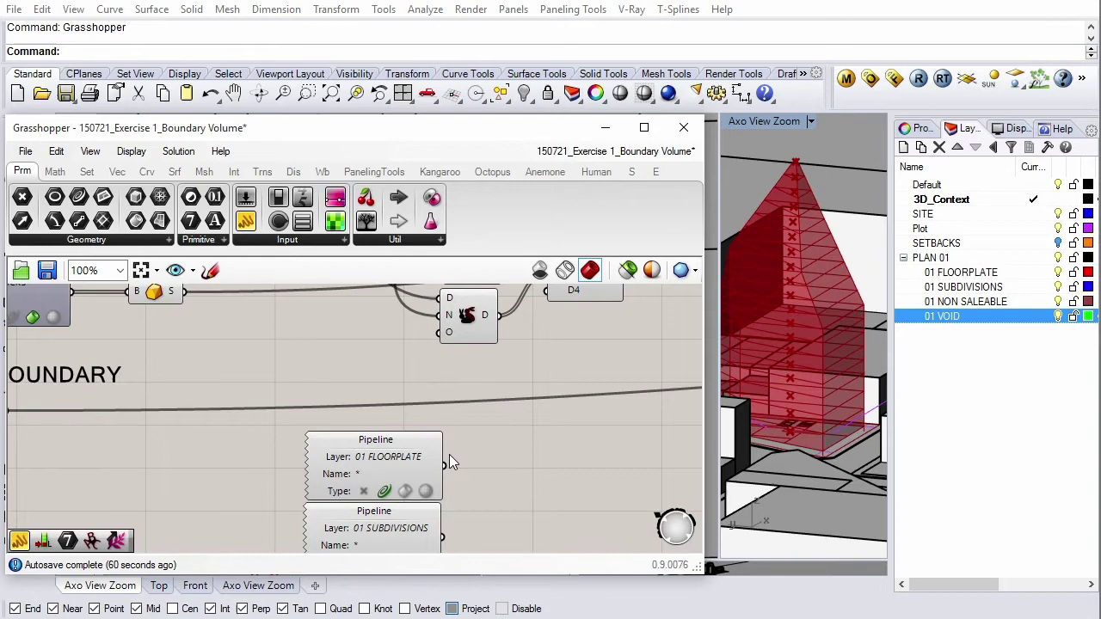
{"action": "right_click_drag", "start_coordinate": [490, 400], "coordinate": [452, 436]}
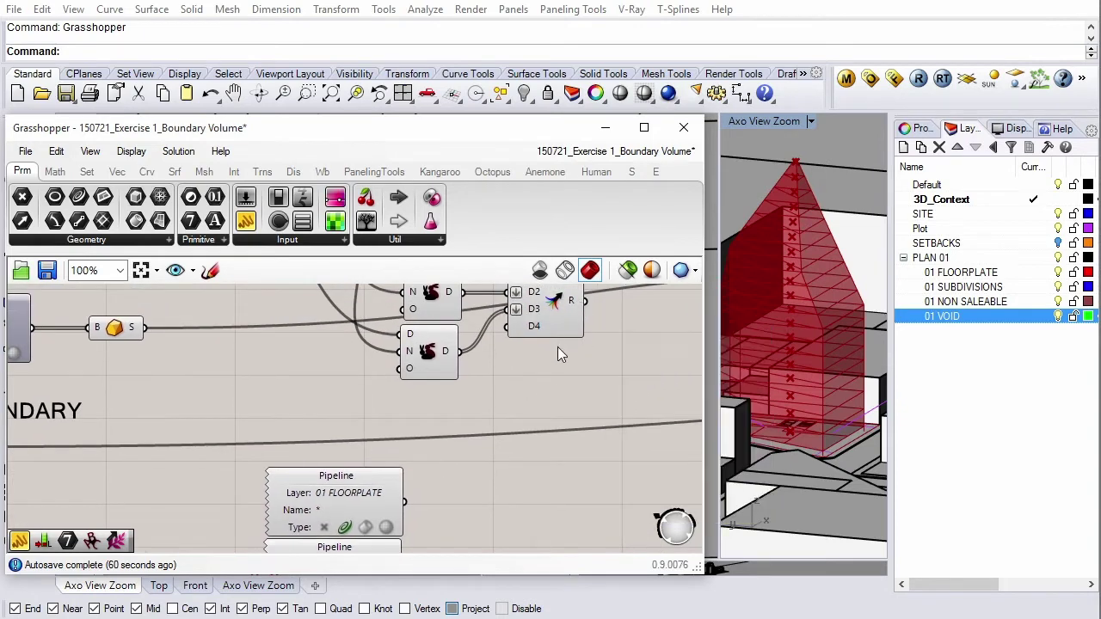
Step: Add an Equality component comparing the merged 0/1 list (A) with the number slider (B)
{"action": "left_click", "coordinate": [62, 174]}
{"action": "left_click", "coordinate": [148, 244]}
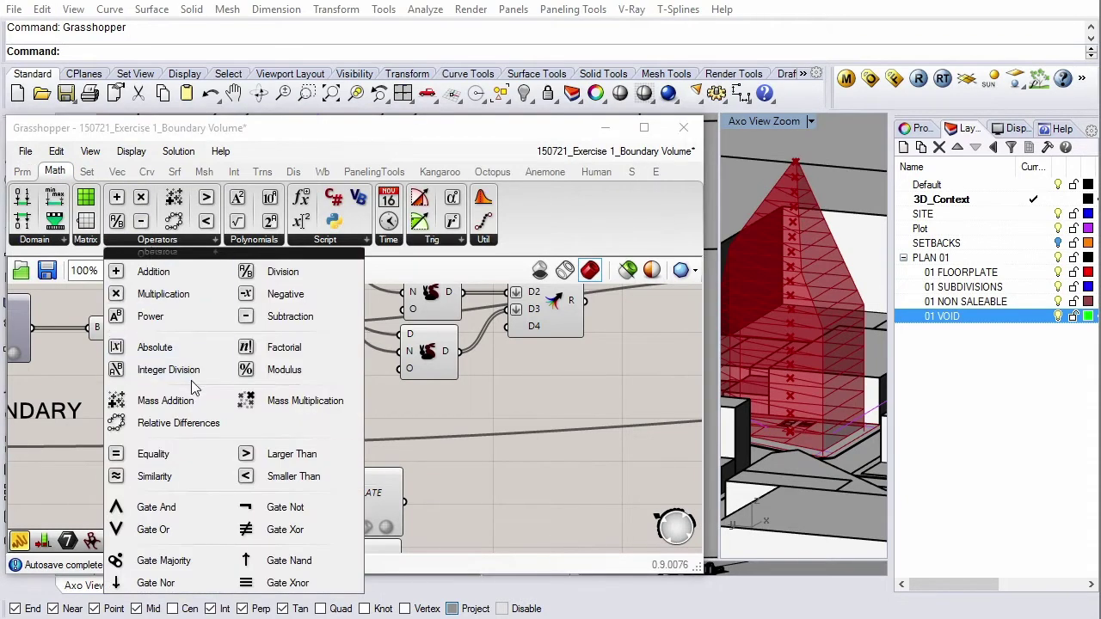
{"action": "left_click_drag", "start_coordinate": [118, 456], "coordinate": [553, 402]}
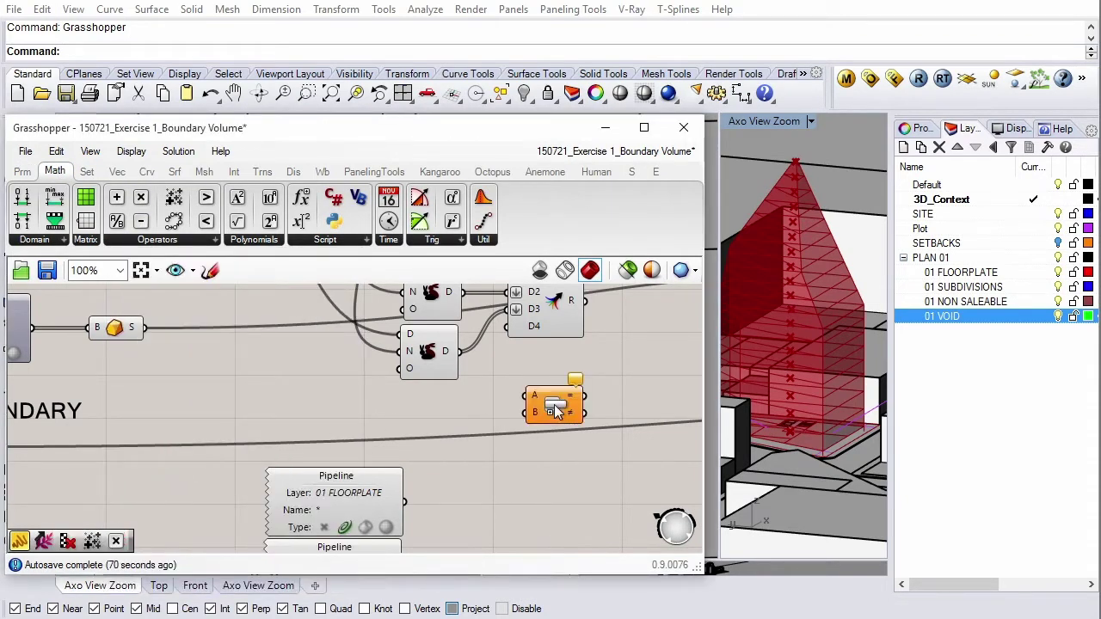
{"action": "mouse_move", "coordinate": [587, 302]}
{"action": "left_mouse_down"}
{"action": "mouse_move", "coordinate": [526, 396]}
{"action": "mouse_move", "coordinate": [556, 416]}
{"action": "mouse_move", "coordinate": [565, 450]}
{"action": "left_mouse_up"}
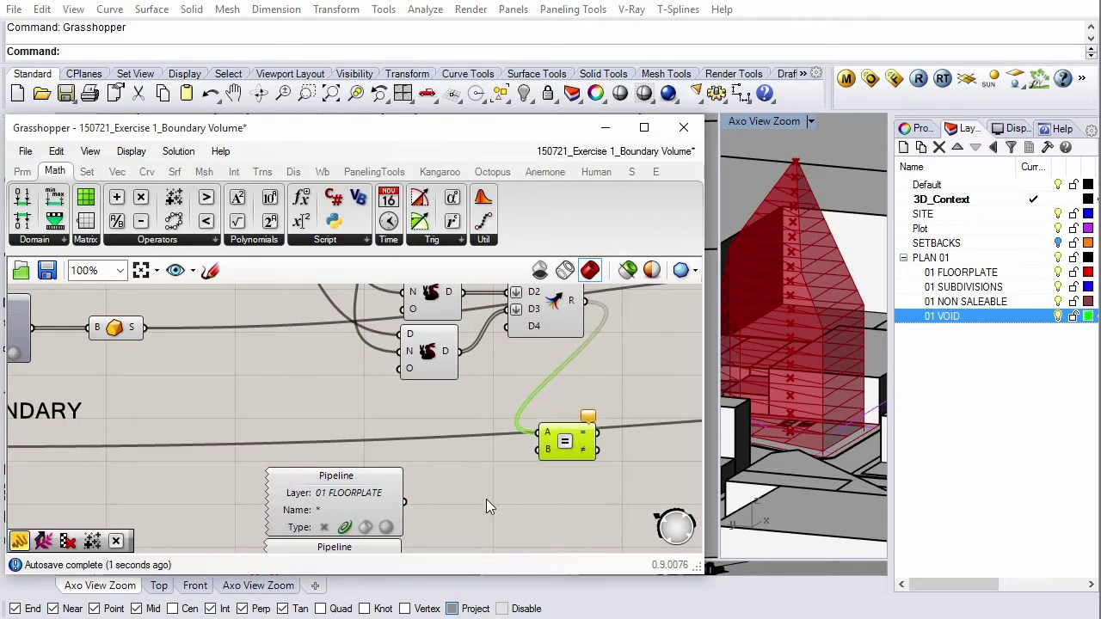
{"action": "scroll", "coordinate": [486, 506], "scroll_direction": "down", "scroll_amount": 2}
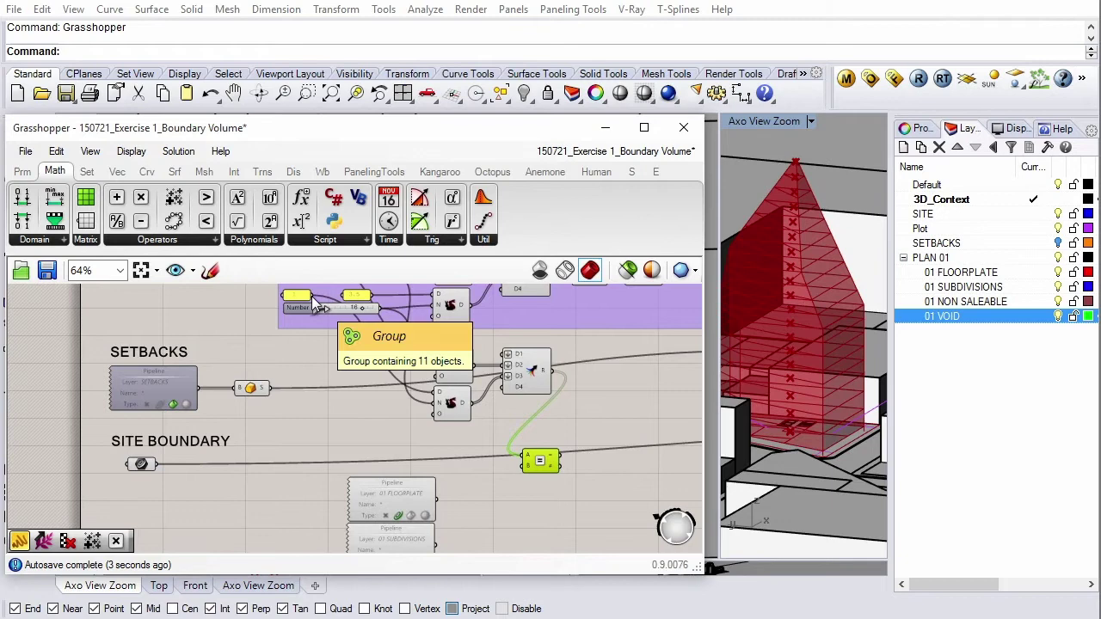
{"action": "left_click_drag", "start_coordinate": [377, 307], "coordinate": [523, 473]}
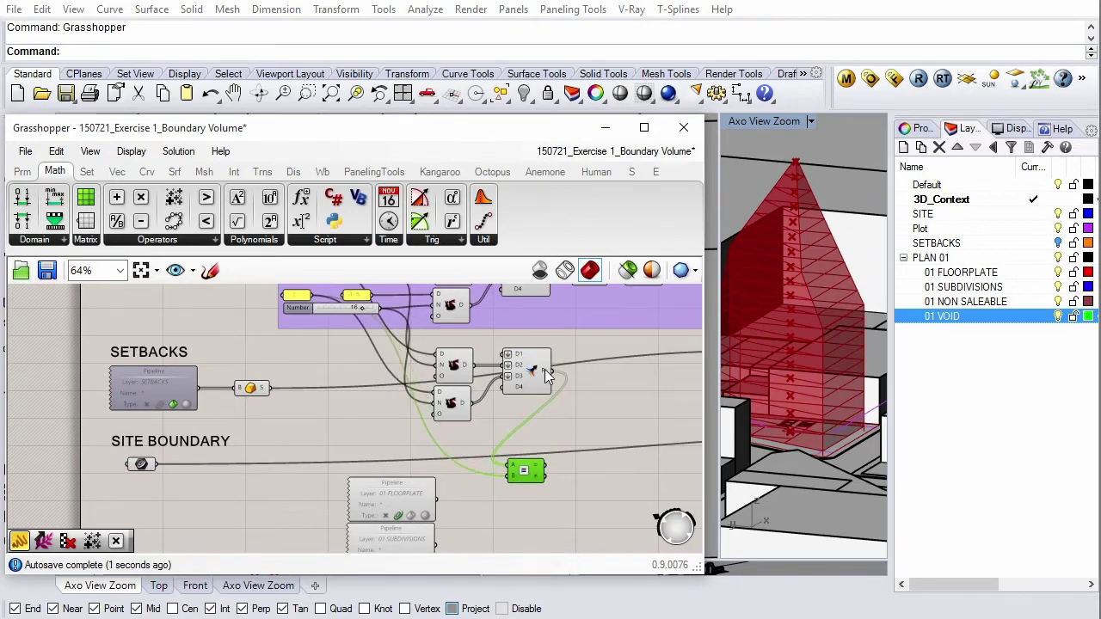
{"action": "scroll", "coordinate": [525, 472], "scroll_direction": "up", "scroll_amount": 2}
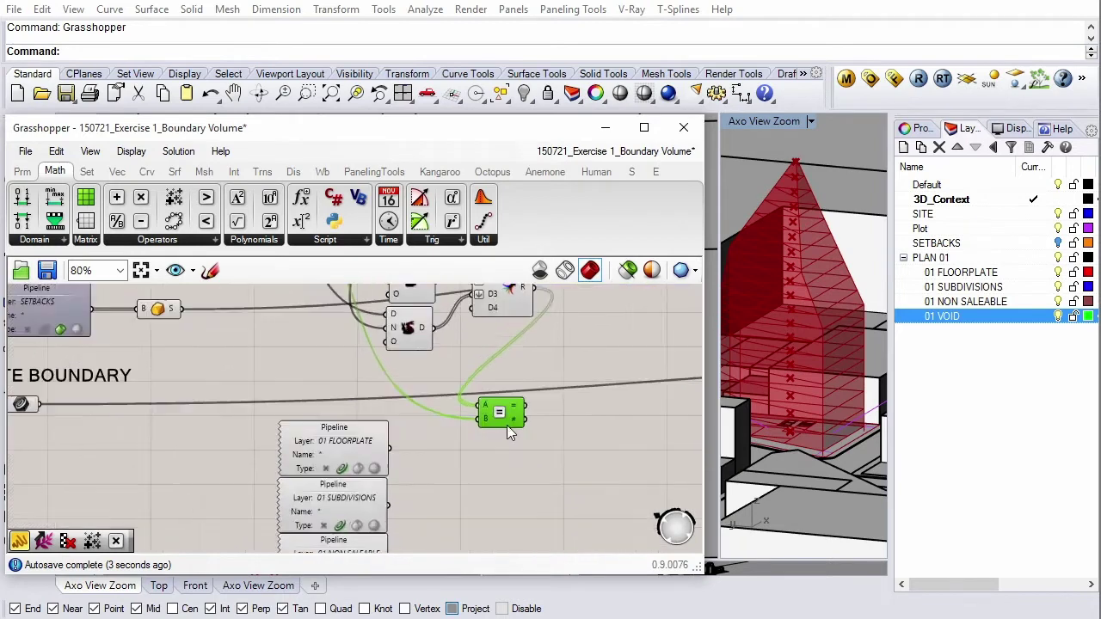
{"action": "scroll", "coordinate": [507, 430], "scroll_direction": "up", "scroll_amount": 1}
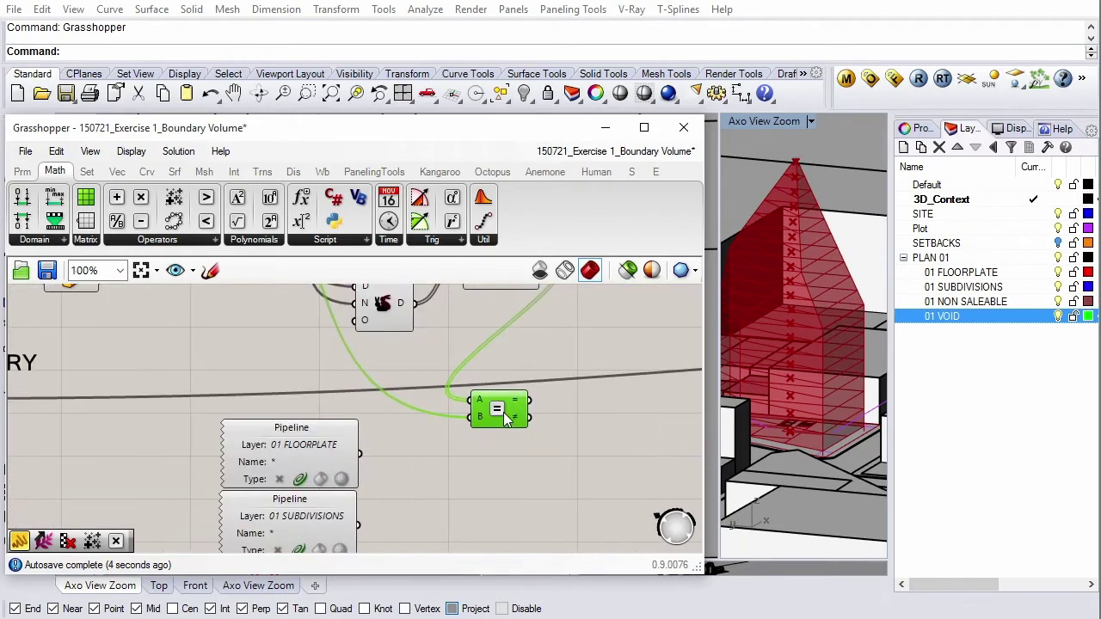
Step: Pick Duplicate Data from Sets > Sequence for placement
{"action": "left_click", "coordinate": [87, 172]}
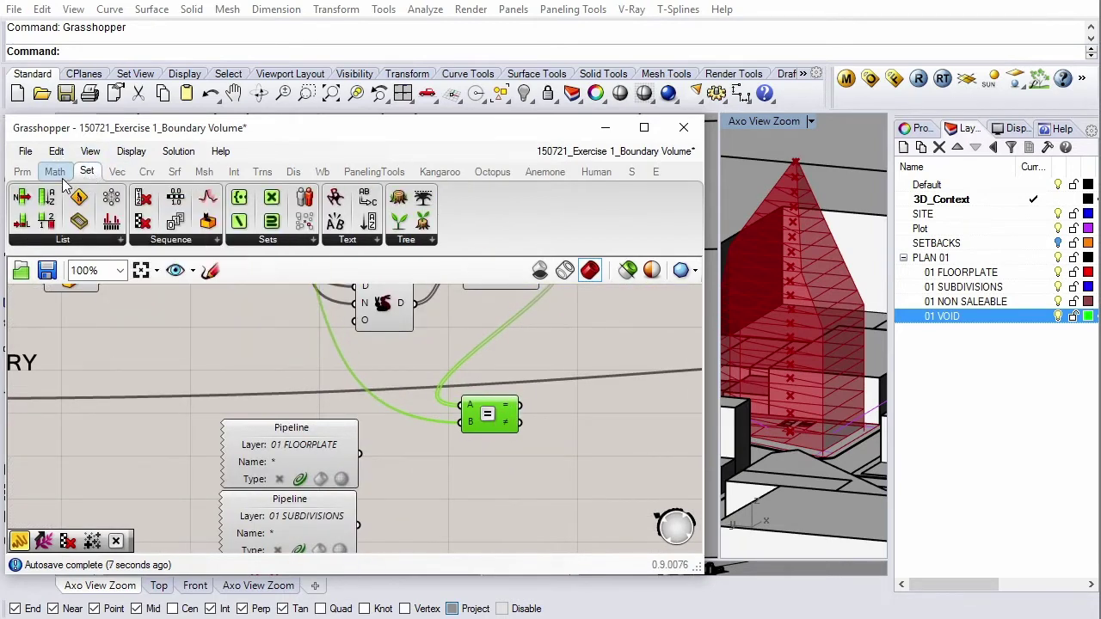
{"action": "left_click", "coordinate": [194, 241]}
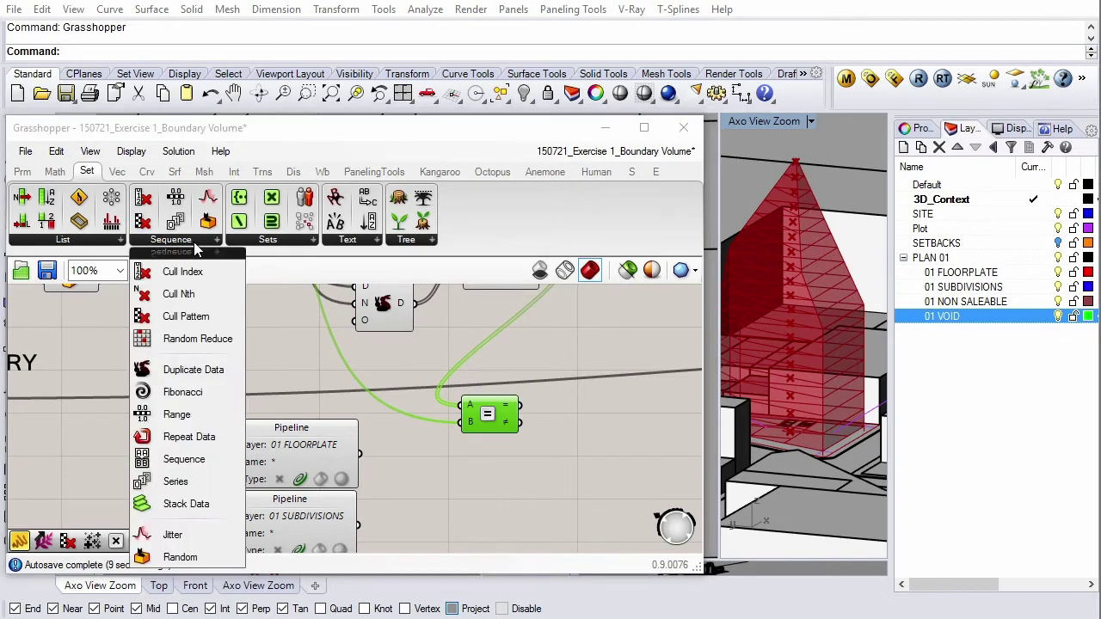
{"action": "left_click", "coordinate": [201, 369]}
{"action": "scroll", "coordinate": [203, 367], "scroll_direction": "down", "scroll_amount": 1}
Step: Place Duplicate Data beside Equality and feed the 01 FLOORPLATE curve into its D input
{"action": "scroll", "coordinate": [203, 367], "scroll_direction": "down", "scroll_amount": 1}
{"action": "scroll", "coordinate": [421, 445], "scroll_direction": "up", "scroll_amount": 3}
{"action": "left_click", "coordinate": [469, 399]}
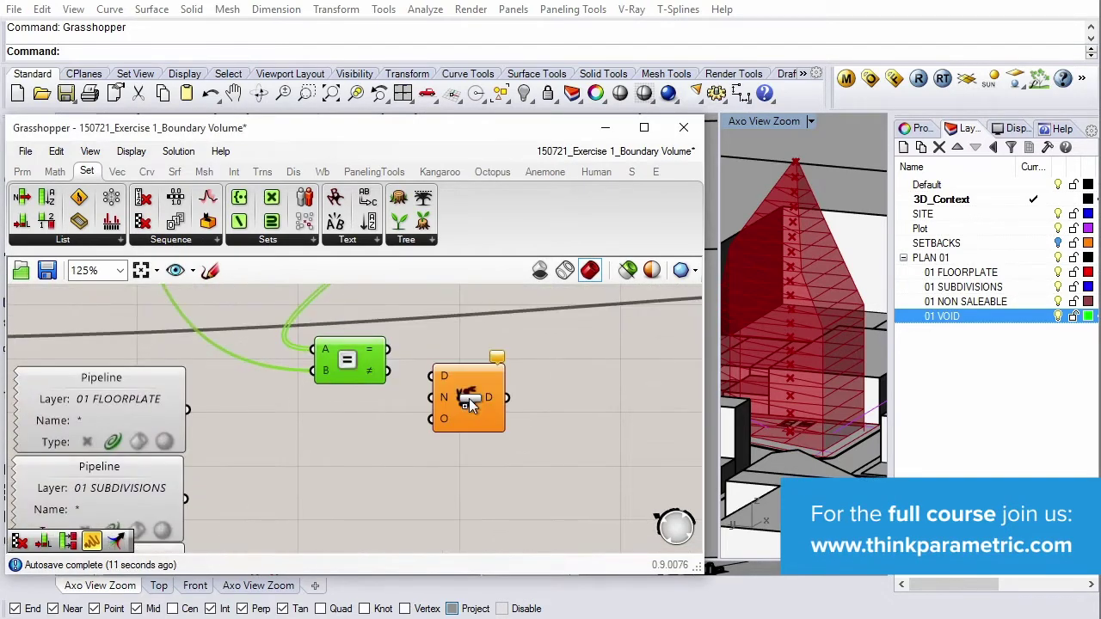
{"action": "left_click_drag", "start_coordinate": [445, 399], "coordinate": [454, 381]}
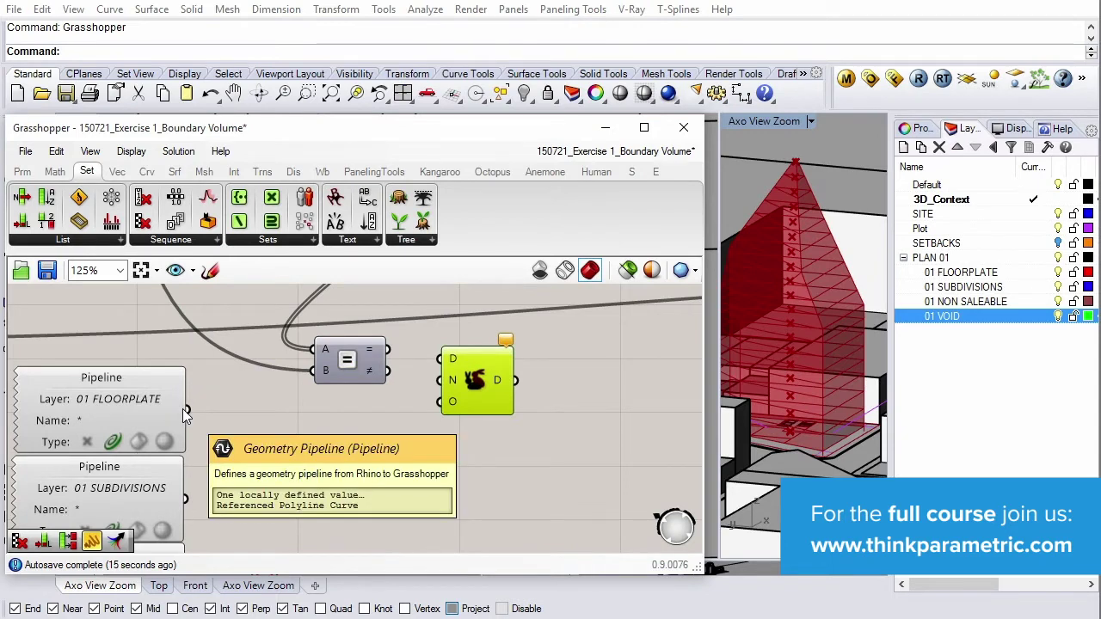
{"action": "mouse_move", "coordinate": [185, 409]}
{"action": "left_mouse_down"}
{"action": "mouse_move", "coordinate": [440, 359]}
{"action": "mouse_move", "coordinate": [485, 372]}
{"action": "mouse_move", "coordinate": [394, 364]}
{"action": "mouse_move", "coordinate": [387, 351]}
{"action": "left_mouse_up"}
{"action": "left_click_drag", "start_coordinate": [486, 374], "coordinate": [488, 392]}
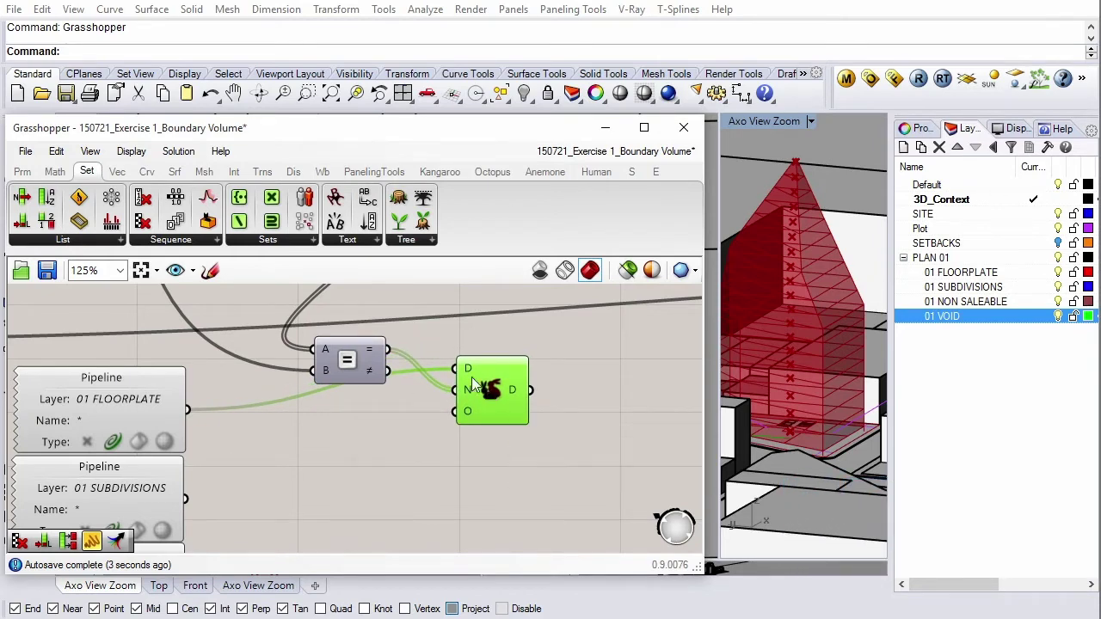
Step: Graft Equality's = output so it drives the Duplicate Data count
{"action": "left_click", "coordinate": [372, 356]}
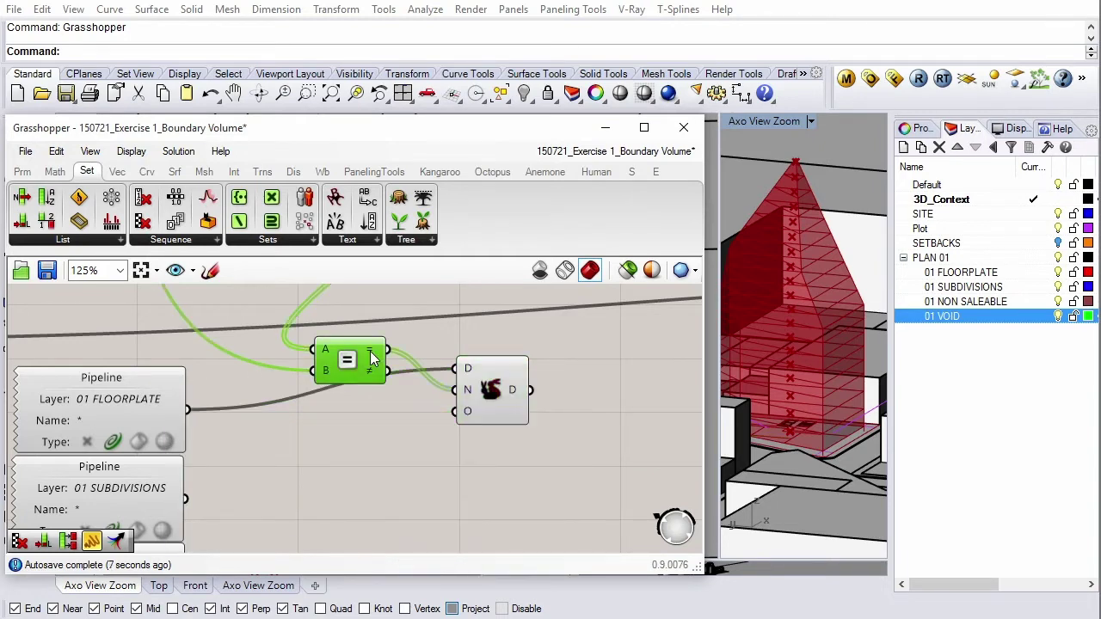
{"action": "right_click", "coordinate": [371, 355]}
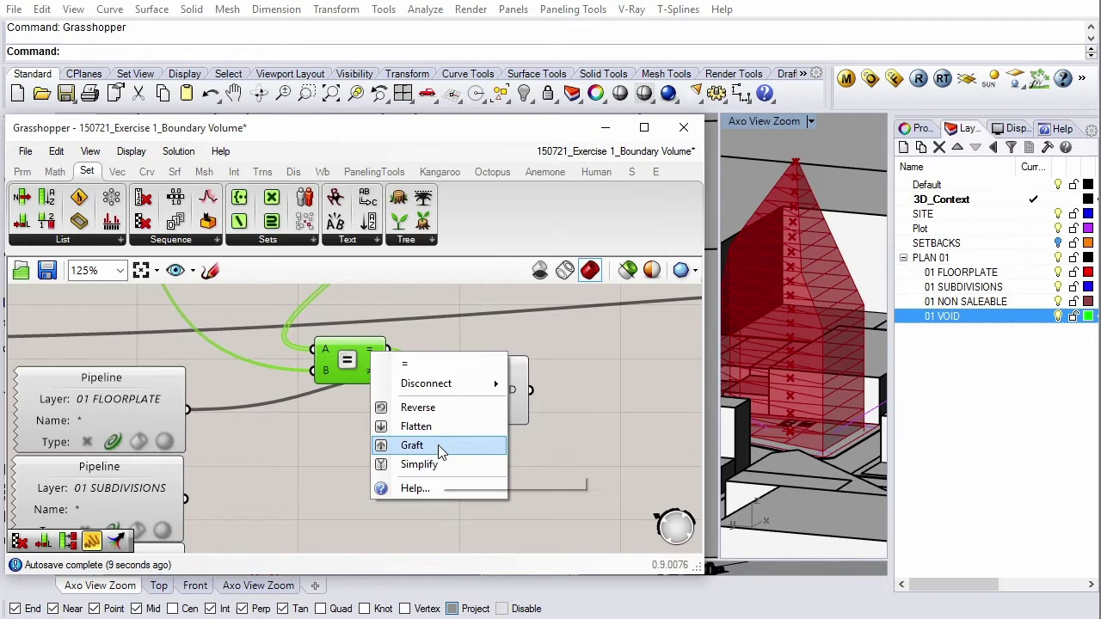
{"action": "left_click", "coordinate": [438, 445]}
{"action": "left_click", "coordinate": [486, 398]}
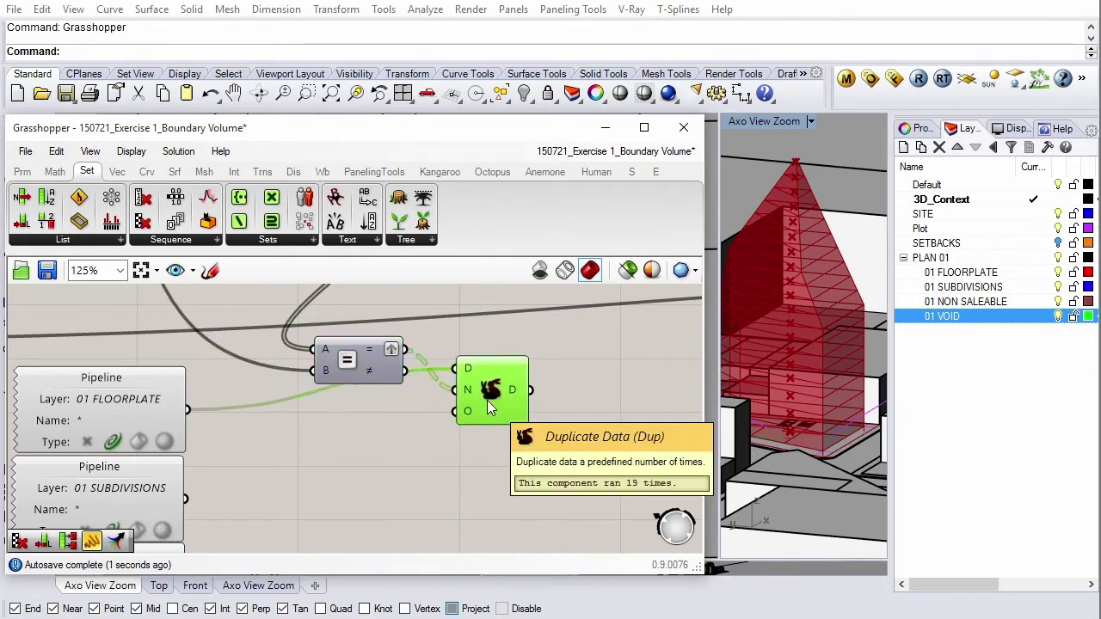
{"action": "left_click_drag", "start_coordinate": [486, 434], "coordinate": [481, 421]}
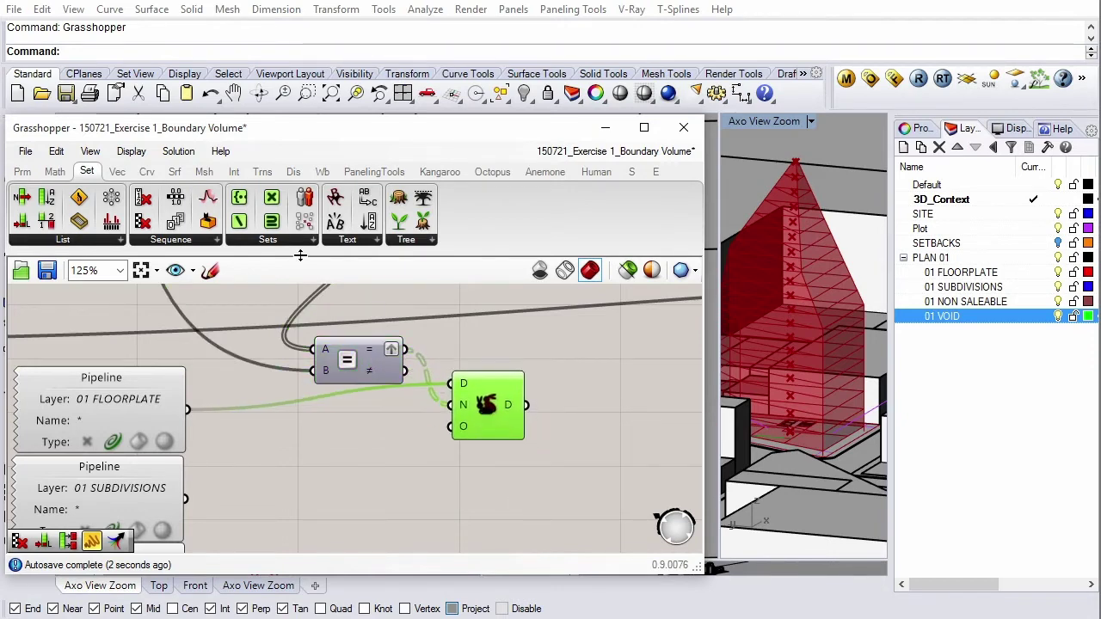
{"action": "left_click", "coordinate": [19, 175]}
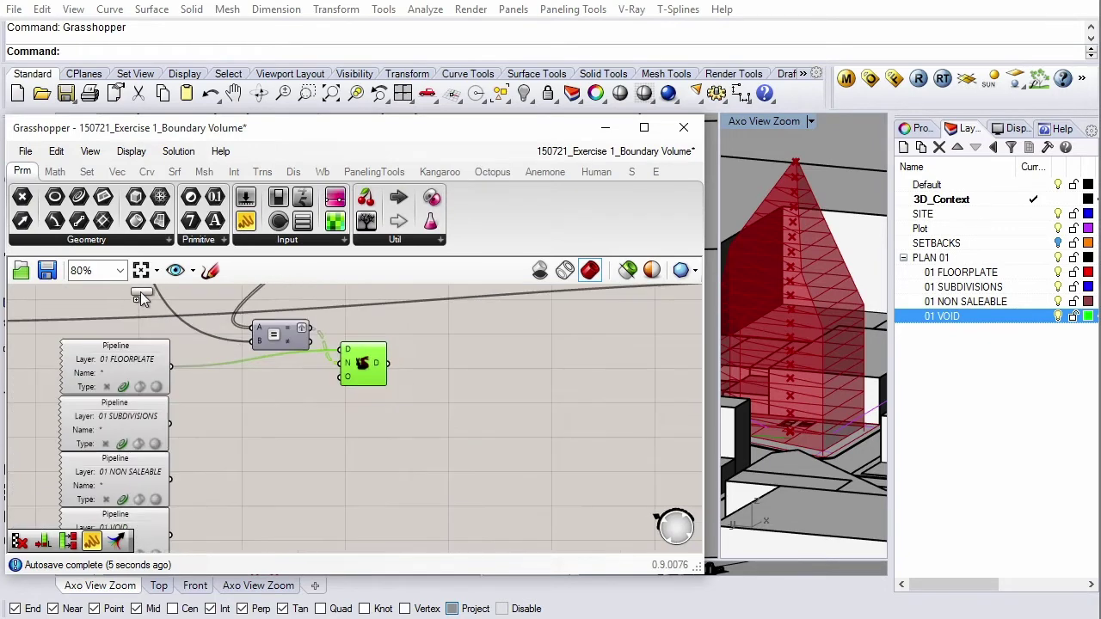
Step: Attach a Panel to Duplicate Data's output to check its 19 floorplate branches
{"action": "scroll", "coordinate": [142, 292], "scroll_direction": "down", "scroll_amount": 2}
{"action": "left_click_drag", "start_coordinate": [429, 350], "coordinate": [439, 352]}
{"action": "scroll", "coordinate": [439, 353], "scroll_direction": "up", "scroll_amount": 1}
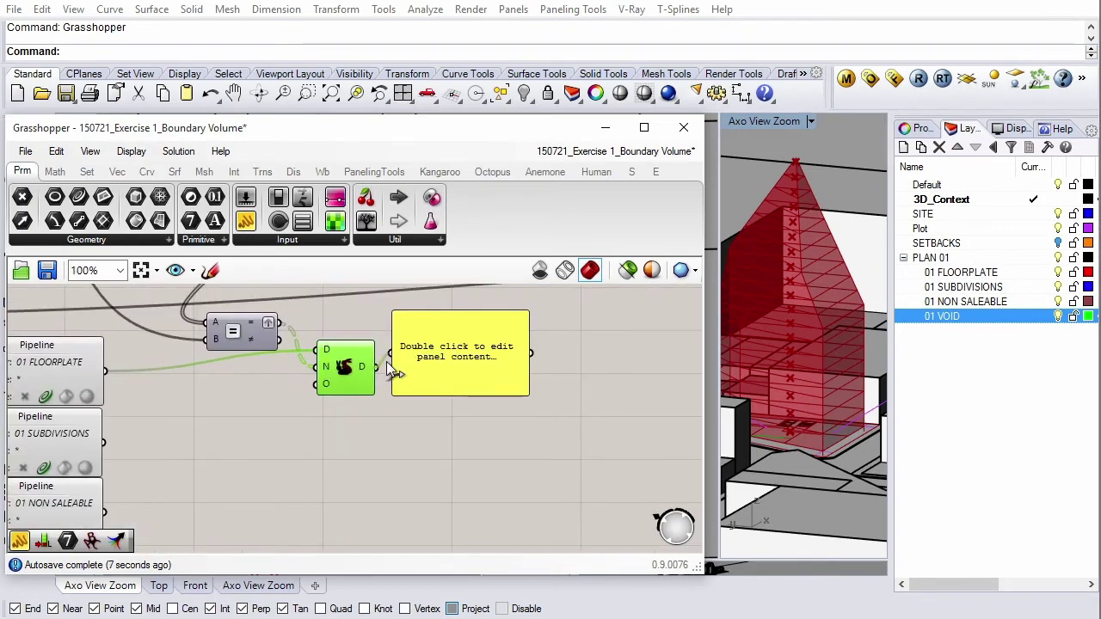
{"action": "left_click_drag", "start_coordinate": [376, 366], "coordinate": [392, 352]}
{"action": "left_click", "coordinate": [418, 354]}
{"action": "scroll", "coordinate": [517, 337], "scroll_direction": "up", "scroll_amount": 1}
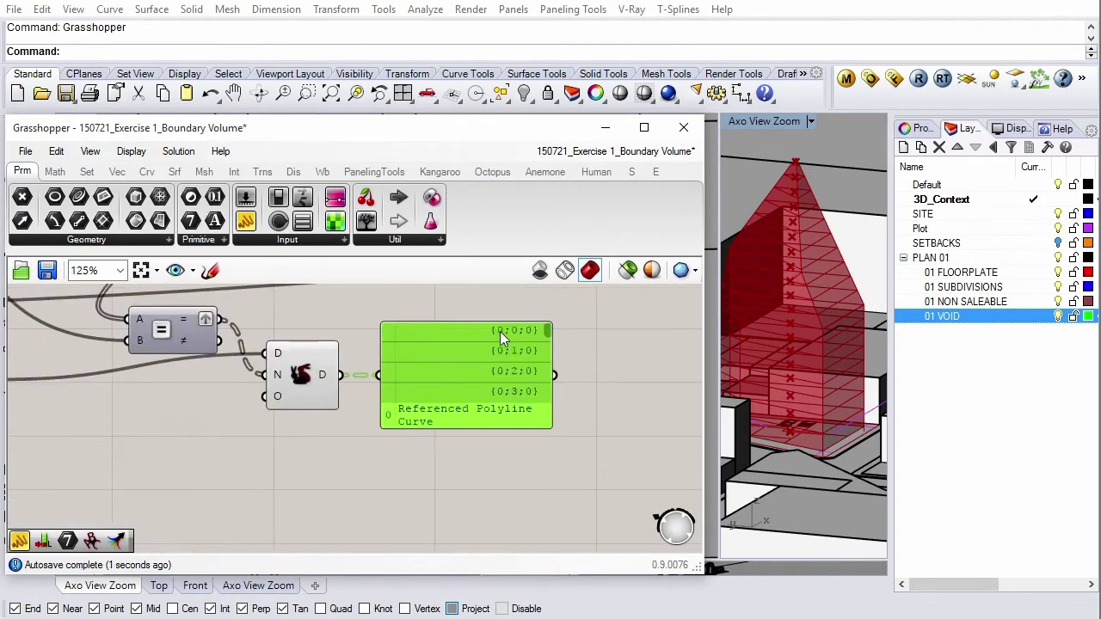
{"action": "scroll", "coordinate": [510, 352], "scroll_direction": "down", "scroll_amount": 1}
{"action": "scroll", "coordinate": [481, 362], "scroll_direction": "up", "scroll_amount": 1}
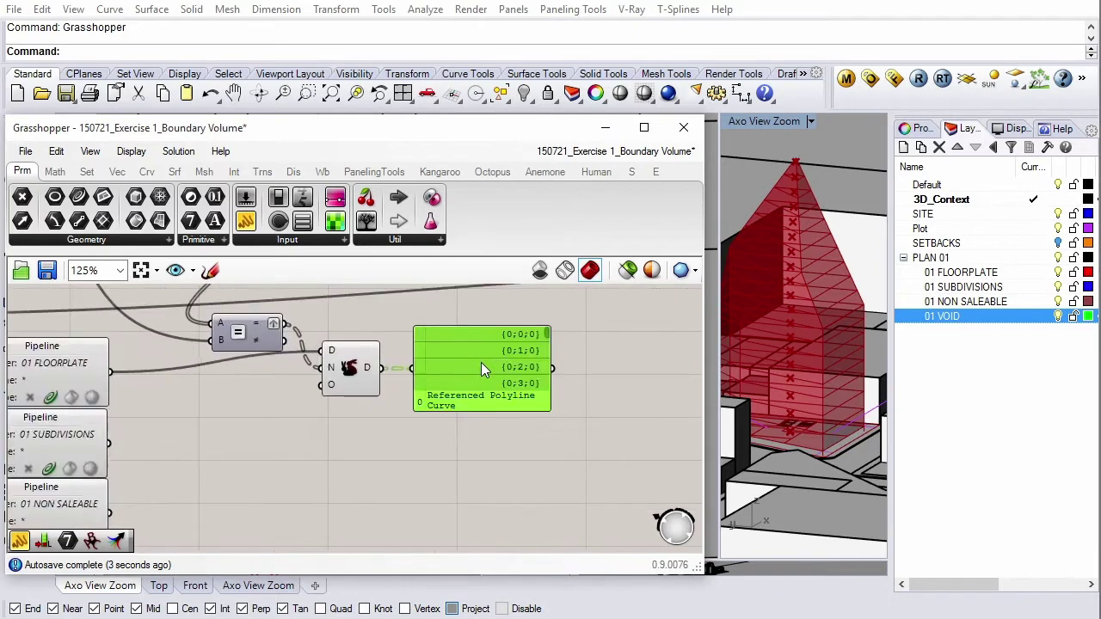
Step: Delete the inspection panel and reselect the Duplicate Data component
{"action": "left_click_drag", "start_coordinate": [562, 325], "coordinate": [562, 330]}
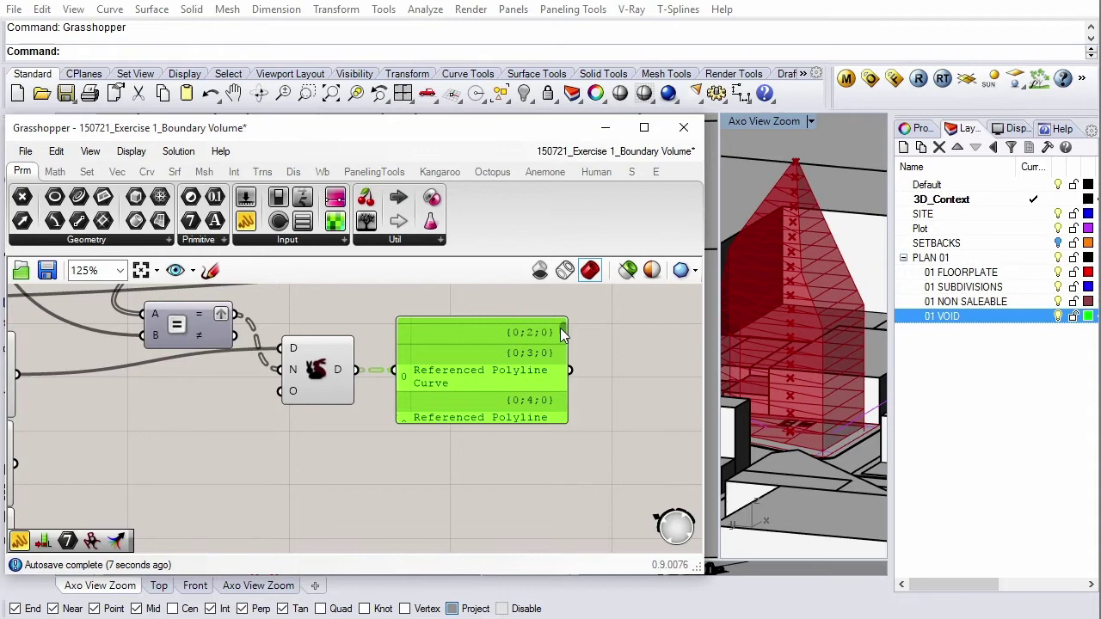
{"action": "left_click_drag", "start_coordinate": [562, 332], "coordinate": [571, 425]}
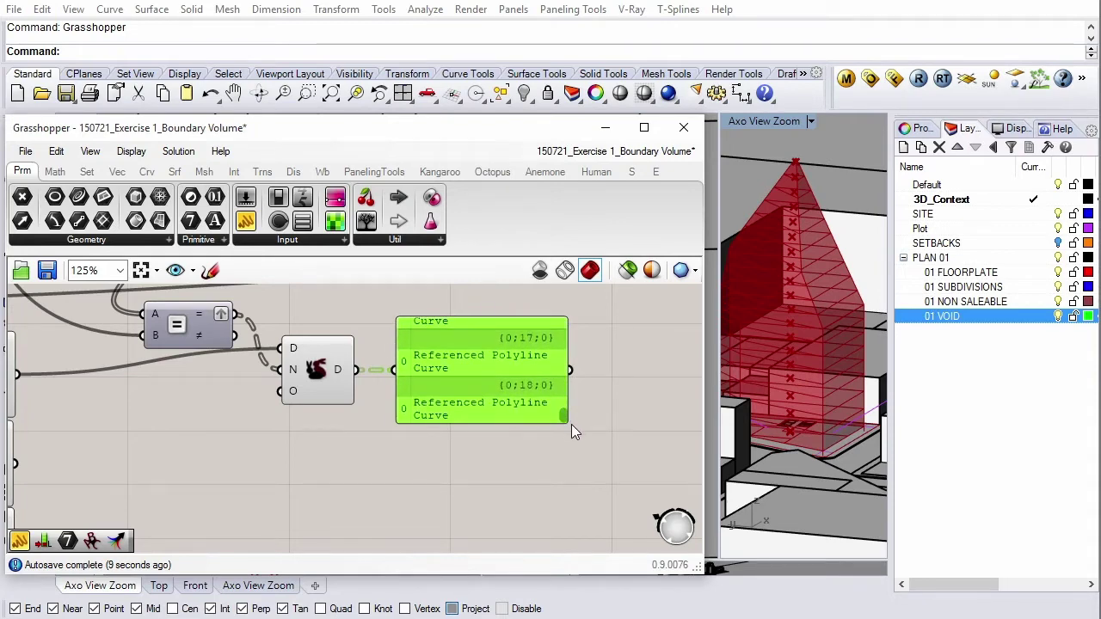
{"action": "key", "text": "Delete"}
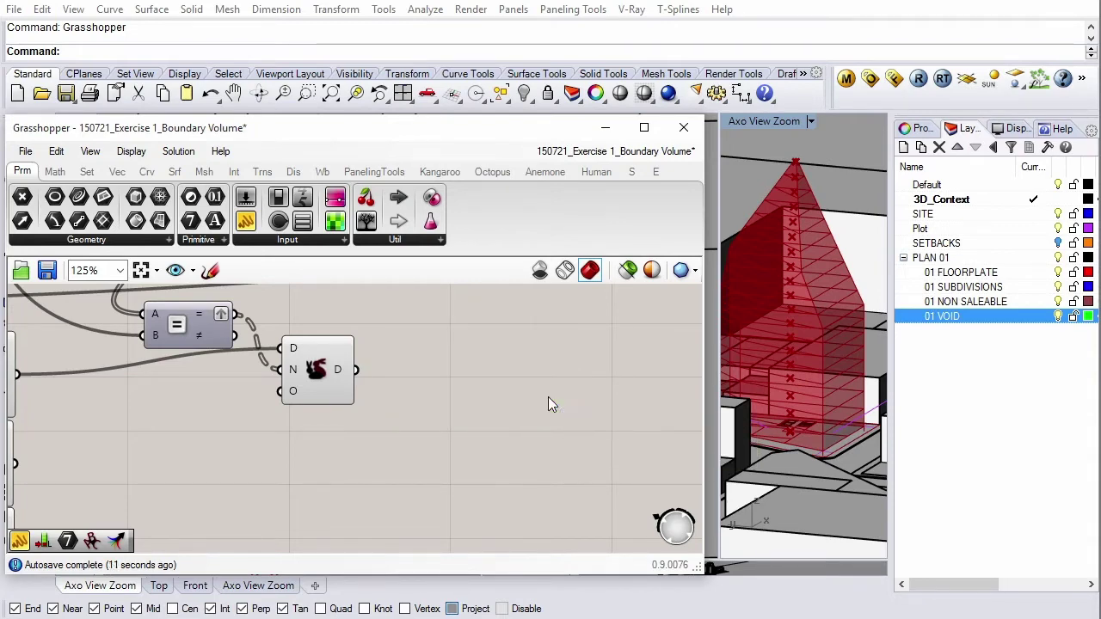
{"action": "scroll", "coordinate": [516, 387], "scroll_direction": "down", "scroll_amount": 2}
{"action": "scroll", "coordinate": [440, 389], "scroll_direction": "up", "scroll_amount": 1}
{"action": "left_click", "coordinate": [400, 384]}
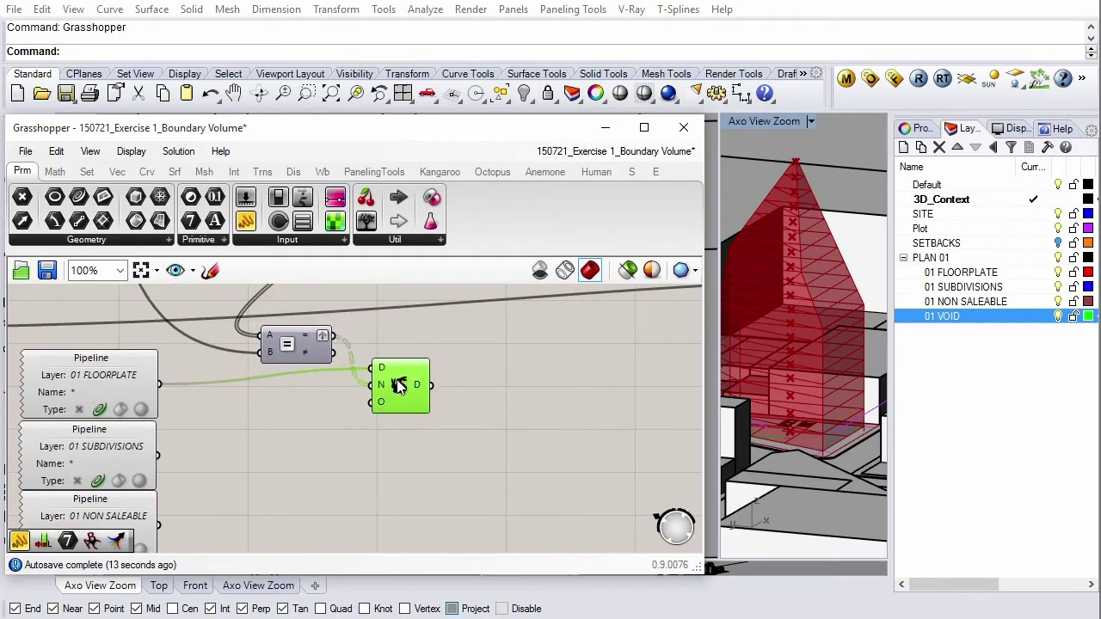
Step: In Rhino, make PLAN 01 the current layer and hide the 3D_Context buildings
{"action": "left_click", "coordinate": [709, 224]}
{"action": "scroll", "coordinate": [714, 262], "scroll_direction": "up", "scroll_amount": 2}
{"action": "scroll", "coordinate": [687, 275], "scroll_direction": "up", "scroll_amount": 2}
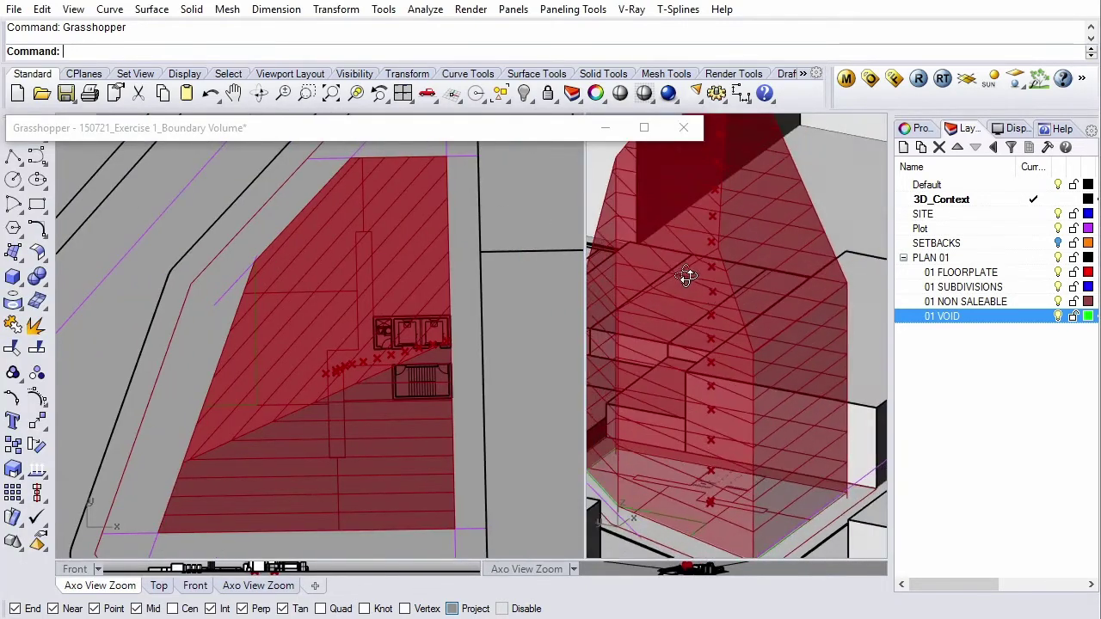
{"action": "scroll", "coordinate": [720, 305], "scroll_direction": "down", "scroll_amount": 2}
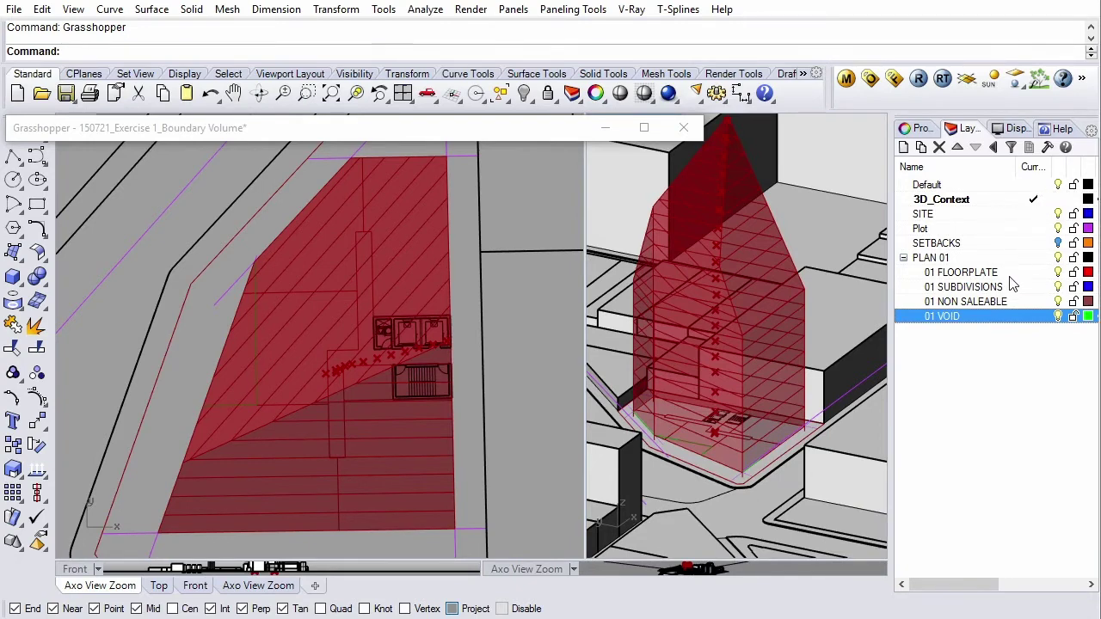
{"action": "left_click", "coordinate": [1023, 258]}
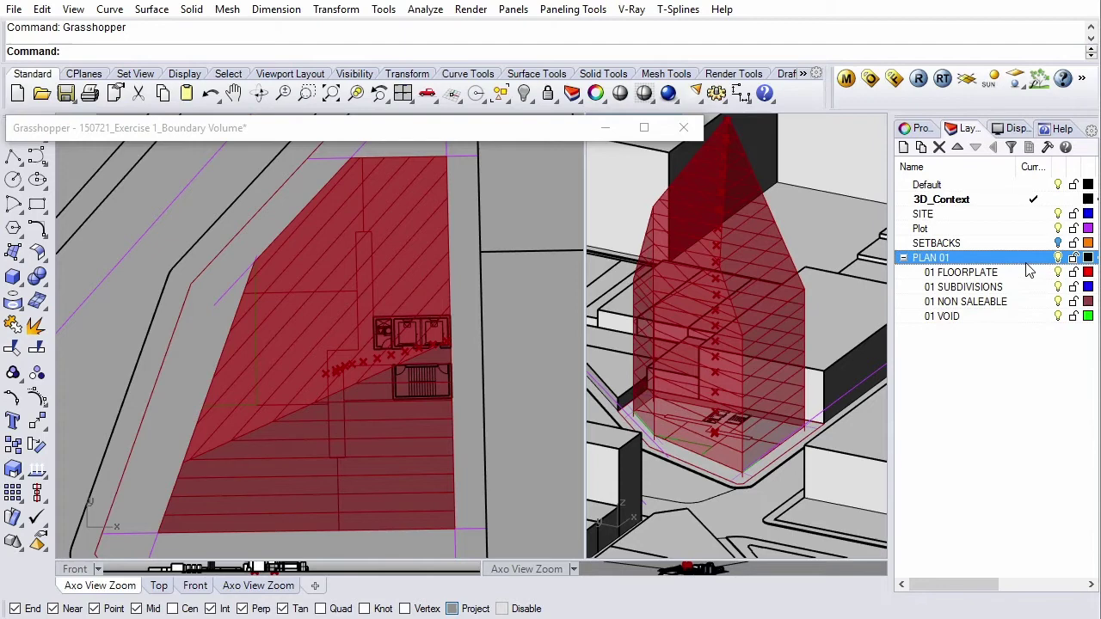
{"action": "left_click", "coordinate": [1058, 199]}
Step: Restore the Grasshopper canvas, nudge the component below Equality, and frame DEFINE LEVELS
{"action": "double_click", "coordinate": [520, 131]}
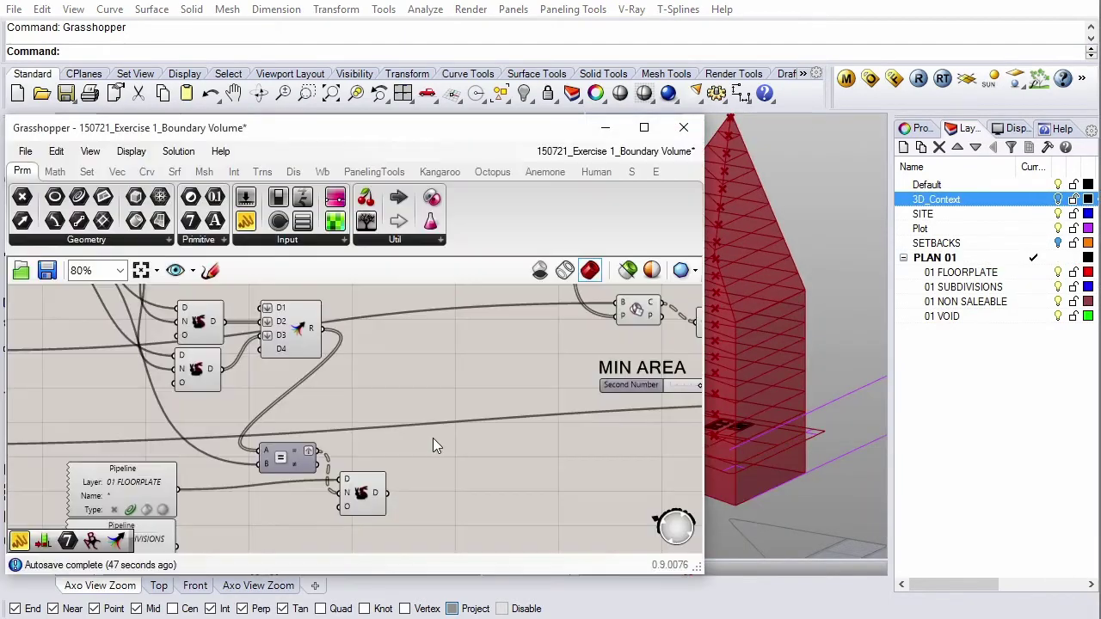
{"action": "scroll", "coordinate": [432, 438], "scroll_direction": "down", "scroll_amount": 3}
{"action": "scroll", "coordinate": [387, 475], "scroll_direction": "up", "scroll_amount": 3}
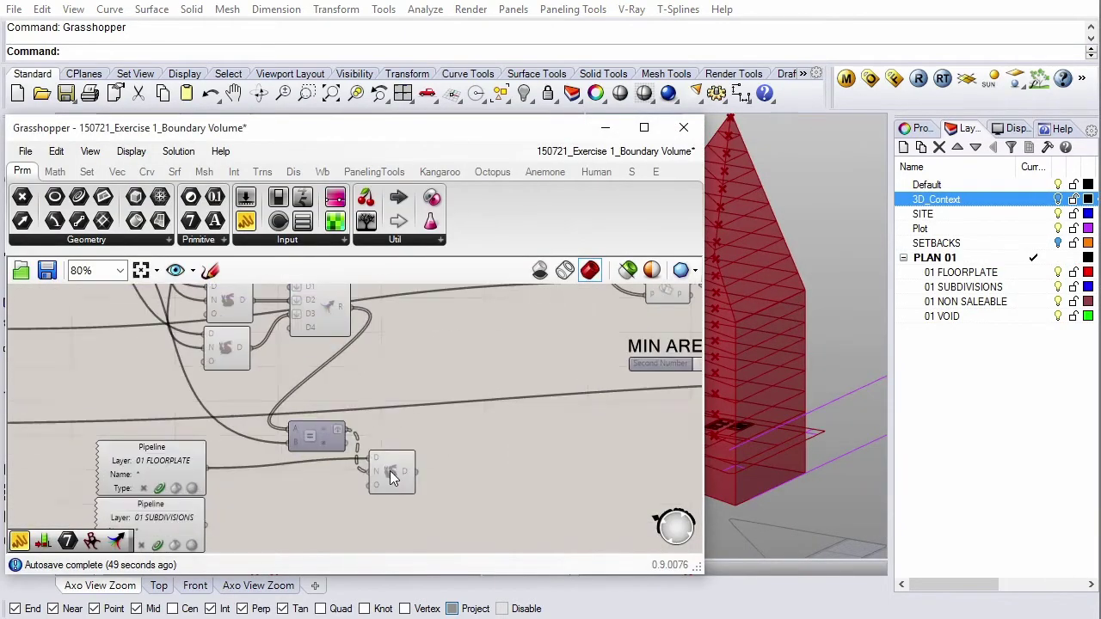
{"action": "left_click", "coordinate": [387, 489]}
{"action": "left_click_drag", "start_coordinate": [387, 488], "coordinate": [387, 483]}
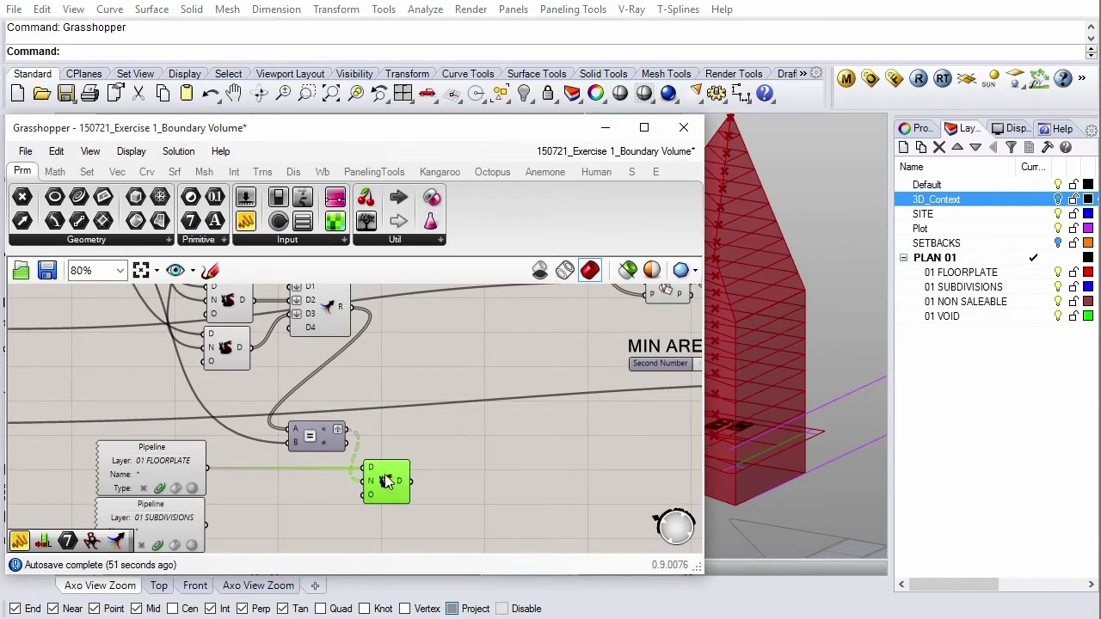
{"action": "scroll", "coordinate": [387, 482], "scroll_direction": "down", "scroll_amount": 3}
{"action": "scroll", "coordinate": [387, 482], "scroll_direction": "down", "scroll_amount": 1}
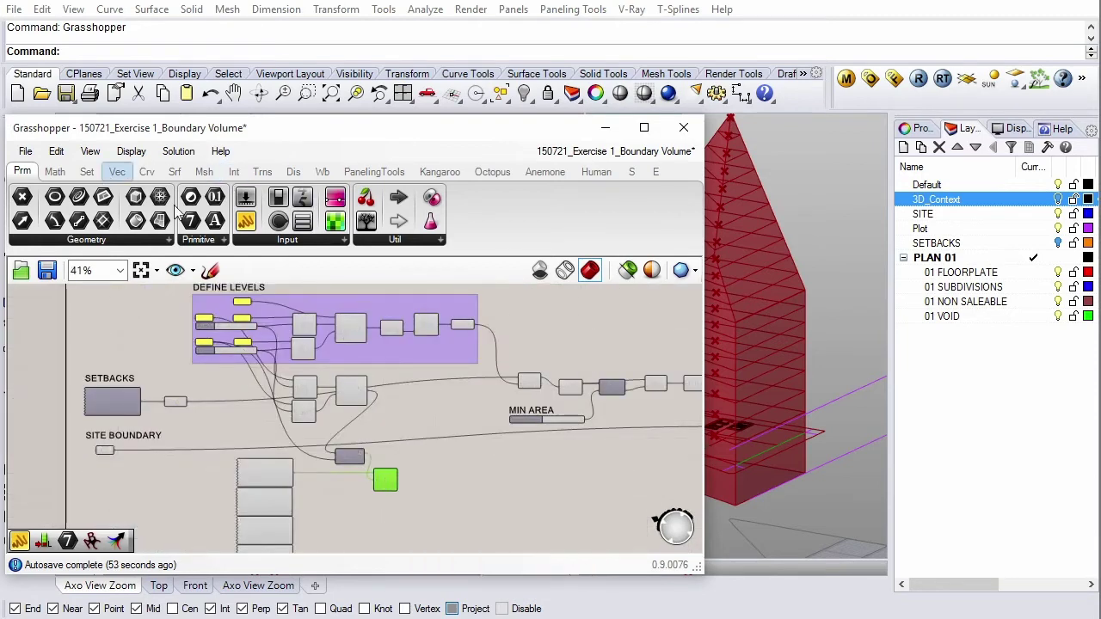
{"action": "right_click_drag", "start_coordinate": [403, 365], "coordinate": [411, 405]}
{"action": "scroll", "coordinate": [405, 385], "scroll_direction": "up", "scroll_amount": 3}
{"action": "scroll", "coordinate": [405, 385], "scroll_direction": "up", "scroll_amount": 1}
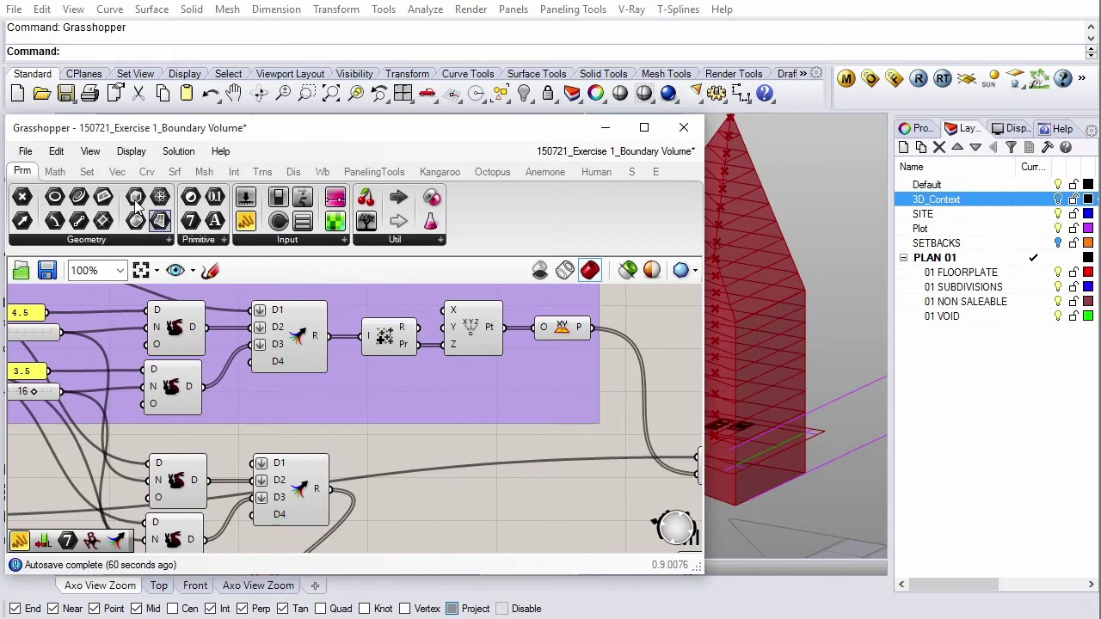
Step: Add a Unit Z component fed by the Mass Addition partial sums and position it
{"action": "left_click", "coordinate": [117, 171]}
{"action": "left_click", "coordinate": [365, 244]}
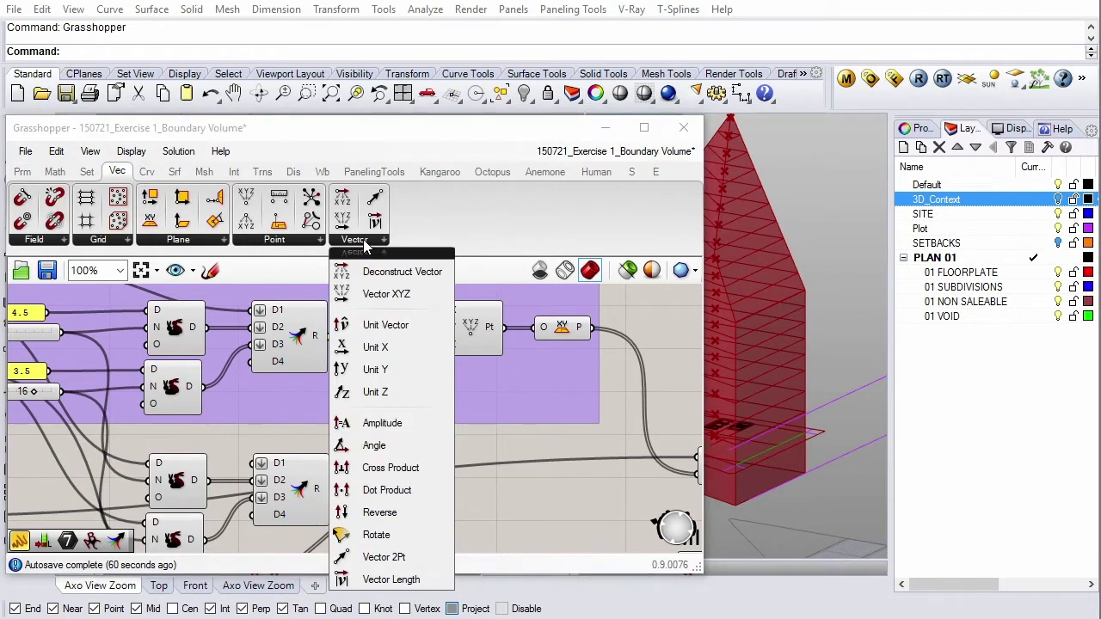
{"action": "left_click_drag", "start_coordinate": [427, 392], "coordinate": [460, 405]}
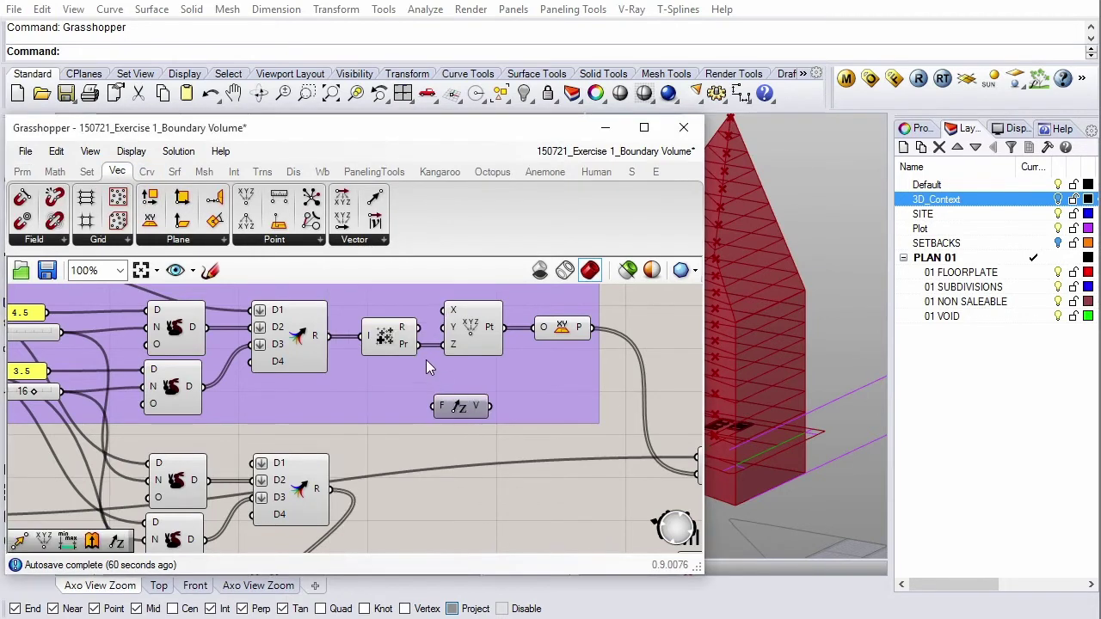
{"action": "left_click_drag", "start_coordinate": [419, 344], "coordinate": [441, 406]}
{"action": "scroll", "coordinate": [487, 383], "scroll_direction": "down", "scroll_amount": 3}
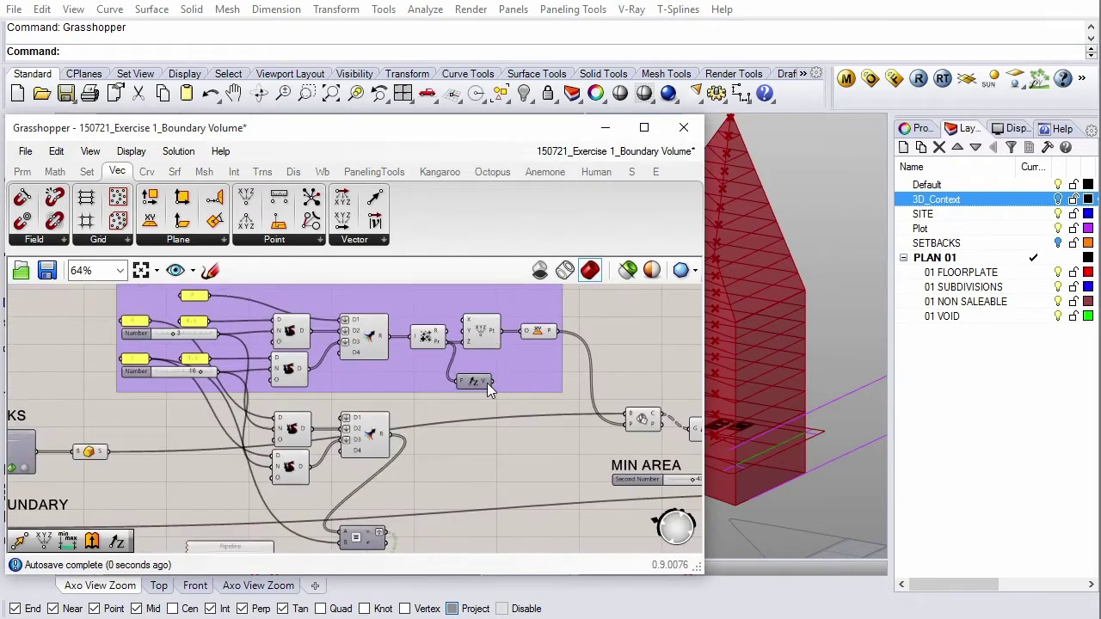
{"action": "scroll", "coordinate": [487, 383], "scroll_direction": "up", "scroll_amount": 3}
{"action": "right_click", "coordinate": [486, 383]}
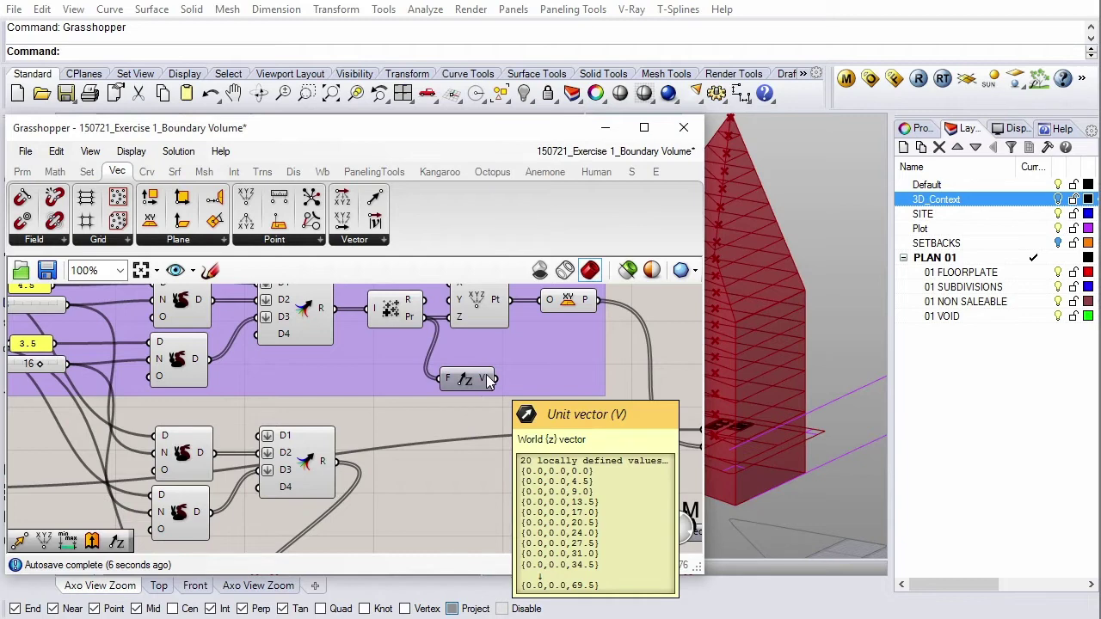
{"action": "right_click_drag", "start_coordinate": [325, 464], "coordinate": [351, 534]}
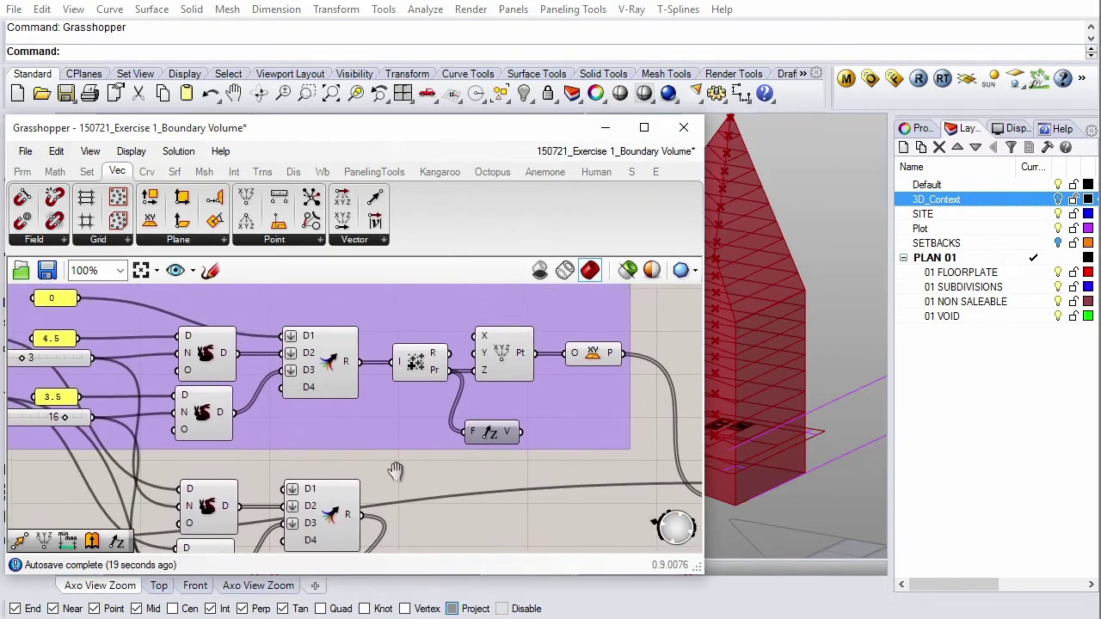
{"action": "left_click_drag", "start_coordinate": [509, 451], "coordinate": [509, 456]}
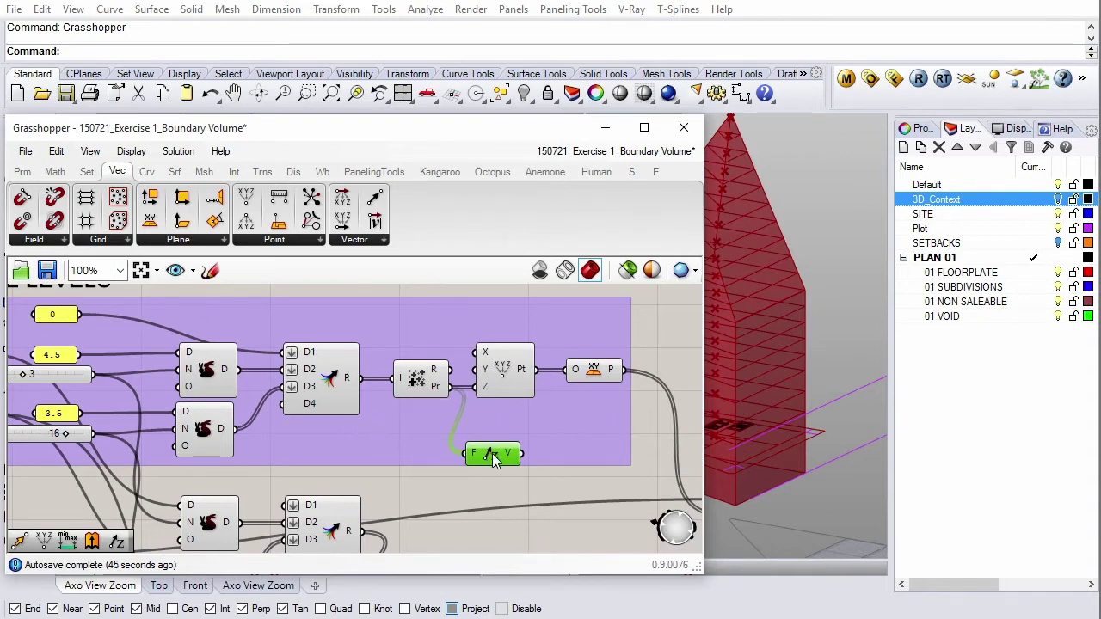
{"action": "left_click_drag", "start_coordinate": [494, 459], "coordinate": [485, 444]}
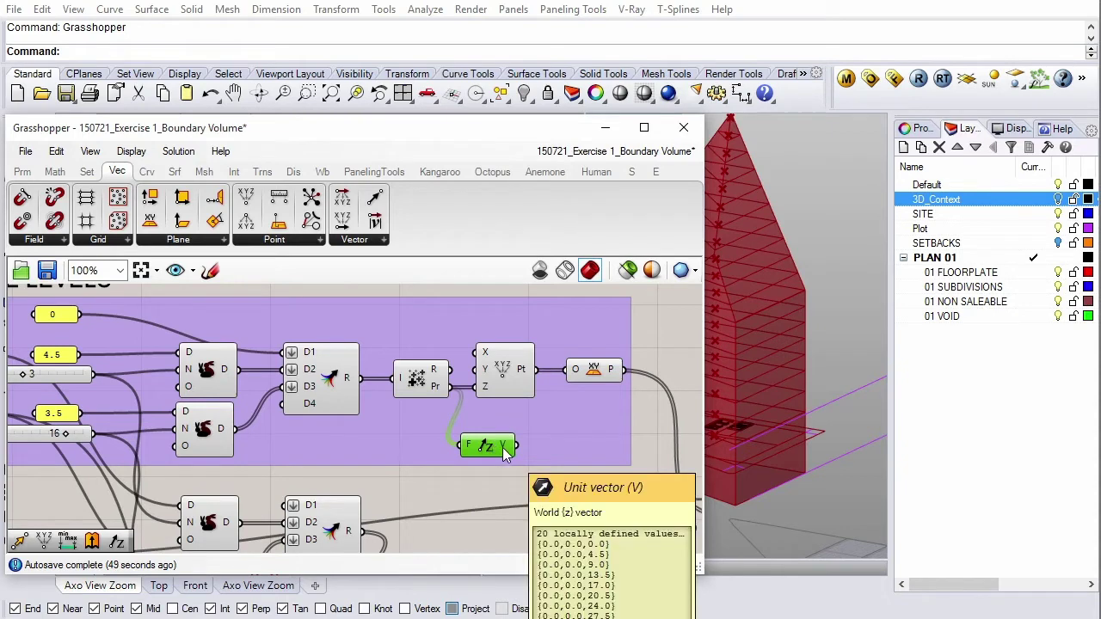
Step: Shift the mass addition components right and add a Cull Index with its list input reversed
{"action": "left_click_drag", "start_coordinate": [641, 472], "coordinate": [382, 334]}
{"action": "left_click_drag", "start_coordinate": [434, 382], "coordinate": [505, 382]}
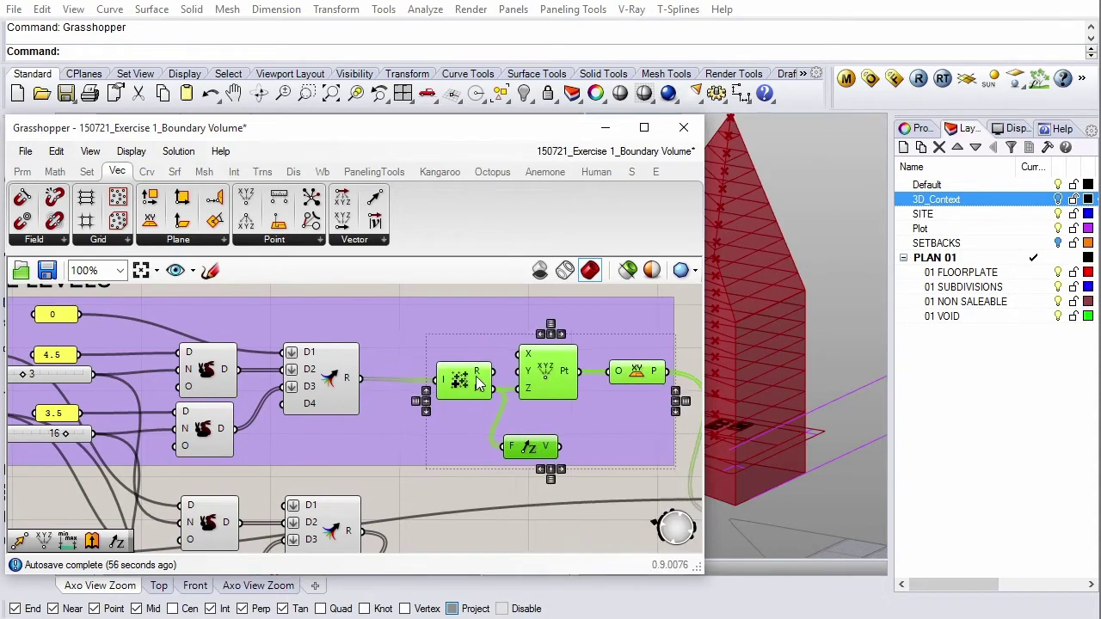
{"action": "left_click", "coordinate": [87, 171]}
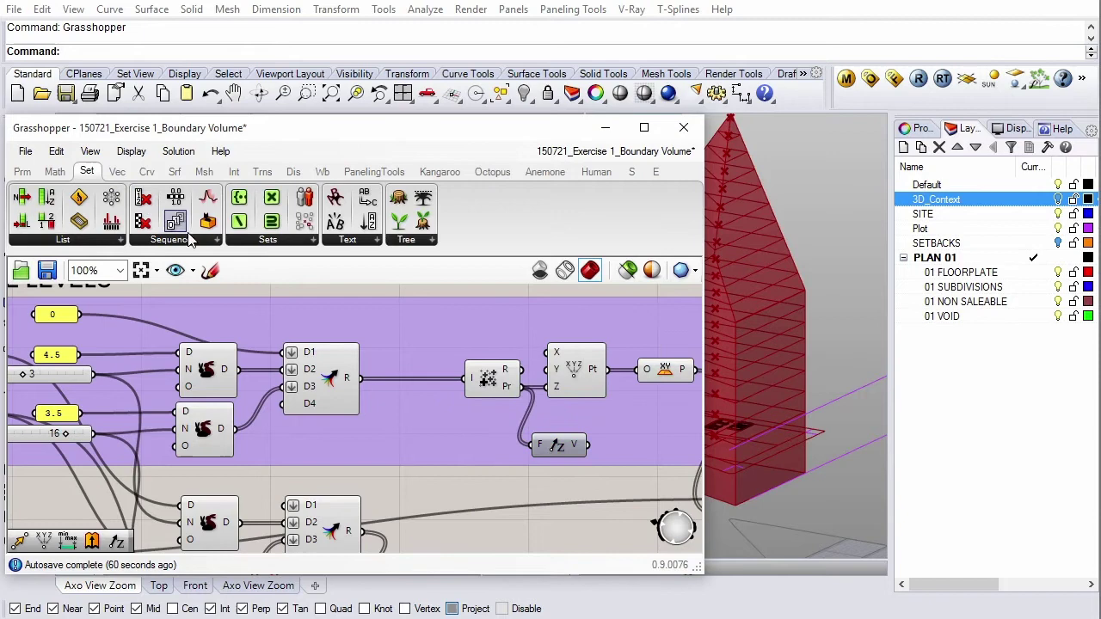
{"action": "left_click_drag", "start_coordinate": [143, 199], "coordinate": [416, 419]}
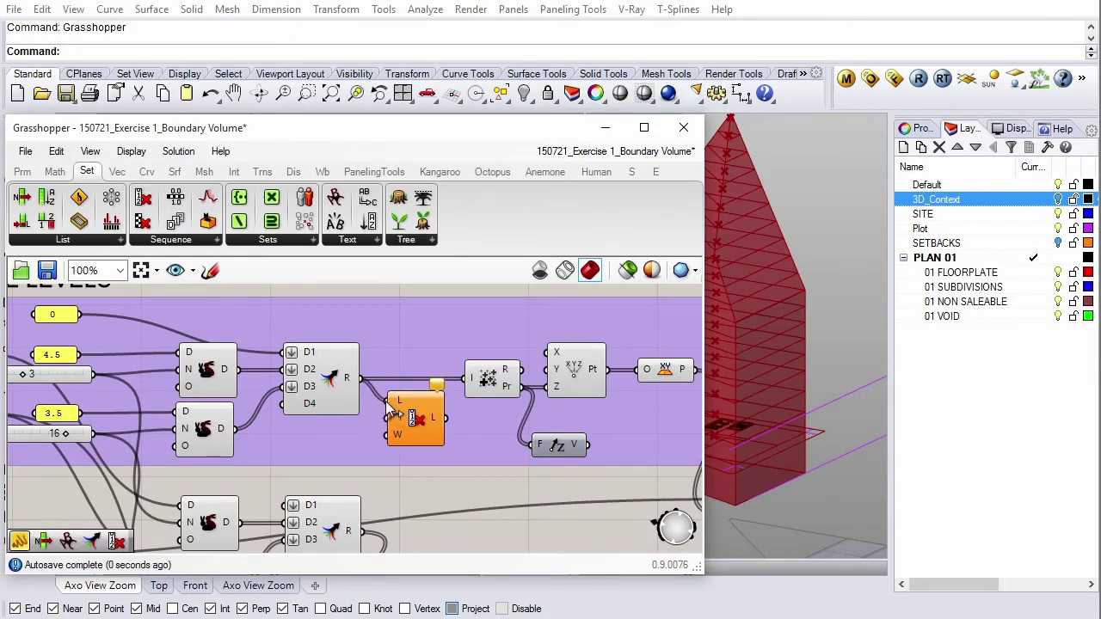
{"action": "right_click", "coordinate": [398, 407]}
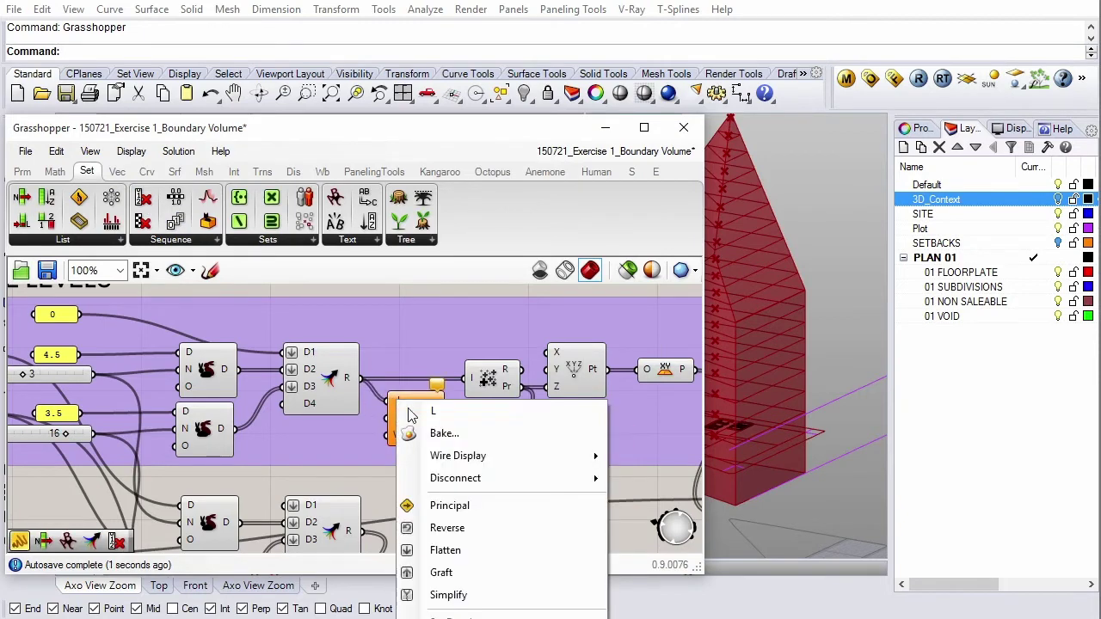
{"action": "left_click", "coordinate": [474, 527]}
{"action": "left_click_drag", "start_coordinate": [417, 431], "coordinate": [423, 451]}
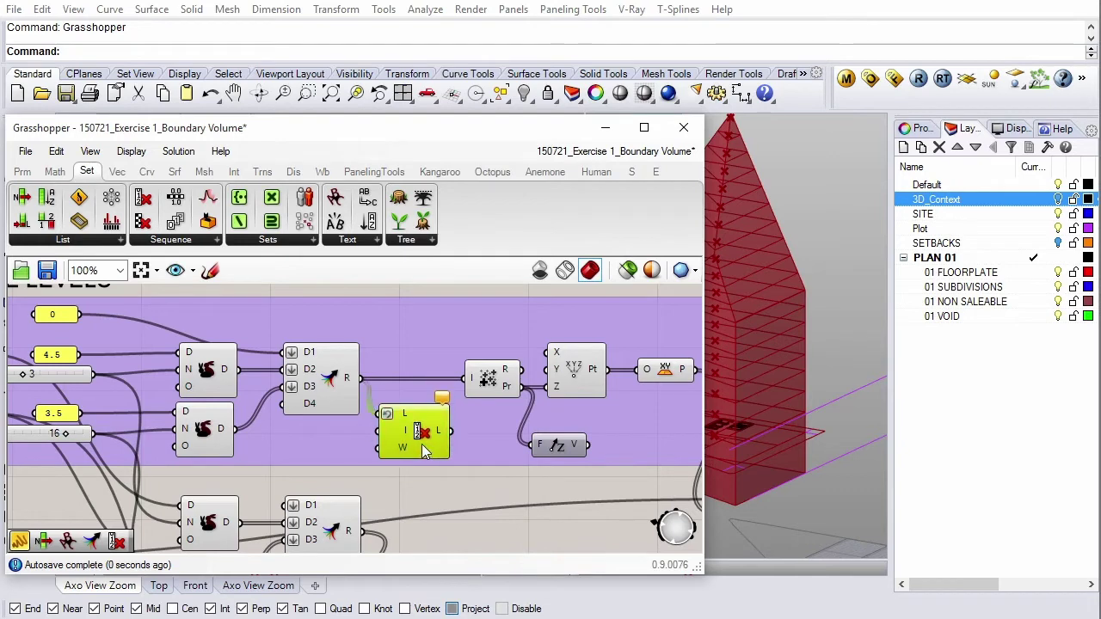
Step: Set the Cull Index index, reverse its output, and place it before Mass Addition
{"action": "right_click", "coordinate": [398, 436]}
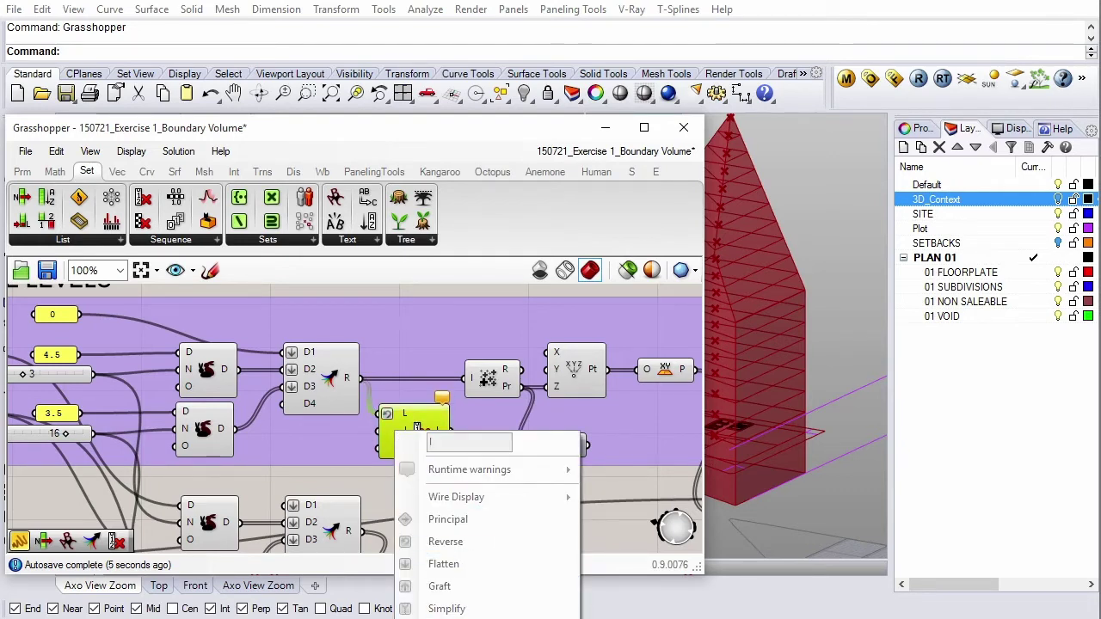
{"action": "key", "text": "Return"}
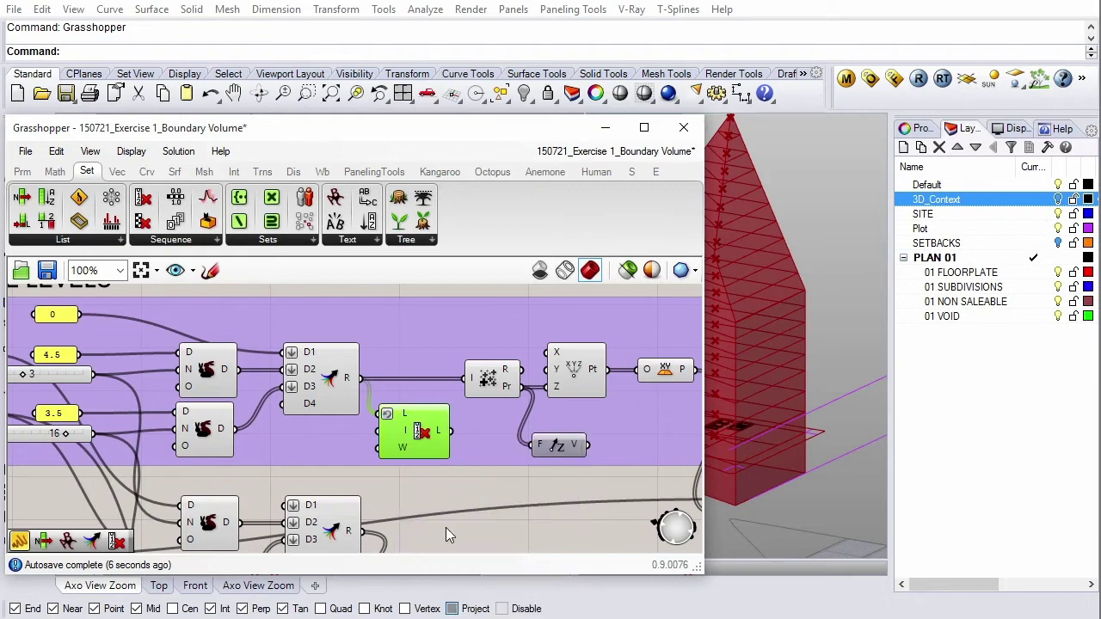
{"action": "right_click", "coordinate": [440, 433]}
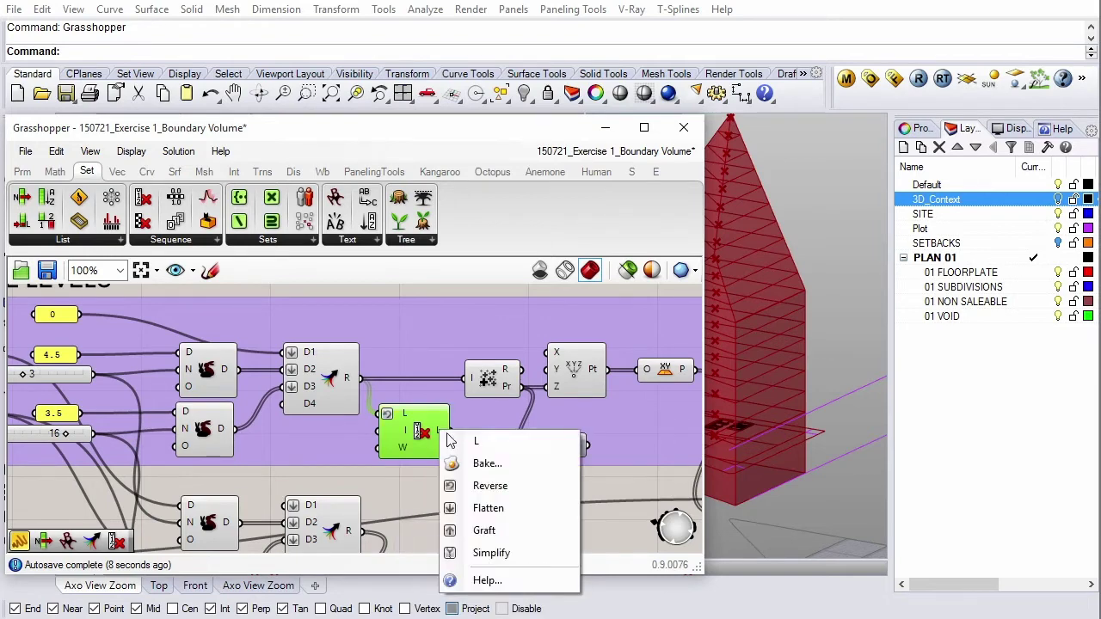
{"action": "left_click", "coordinate": [505, 490]}
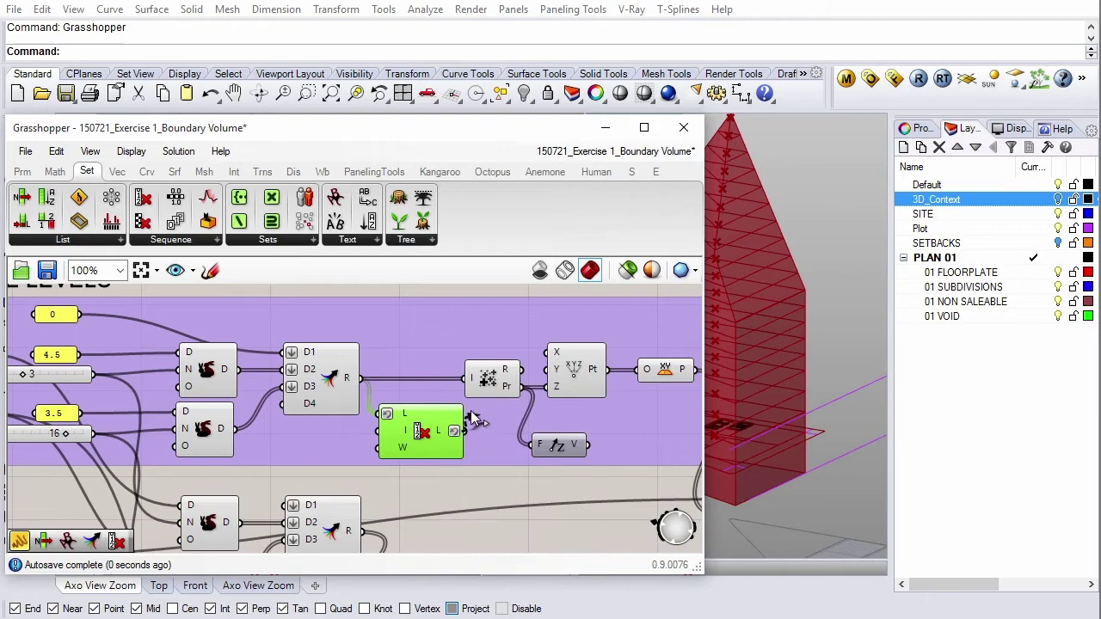
{"action": "left_click_drag", "start_coordinate": [424, 441], "coordinate": [413, 390]}
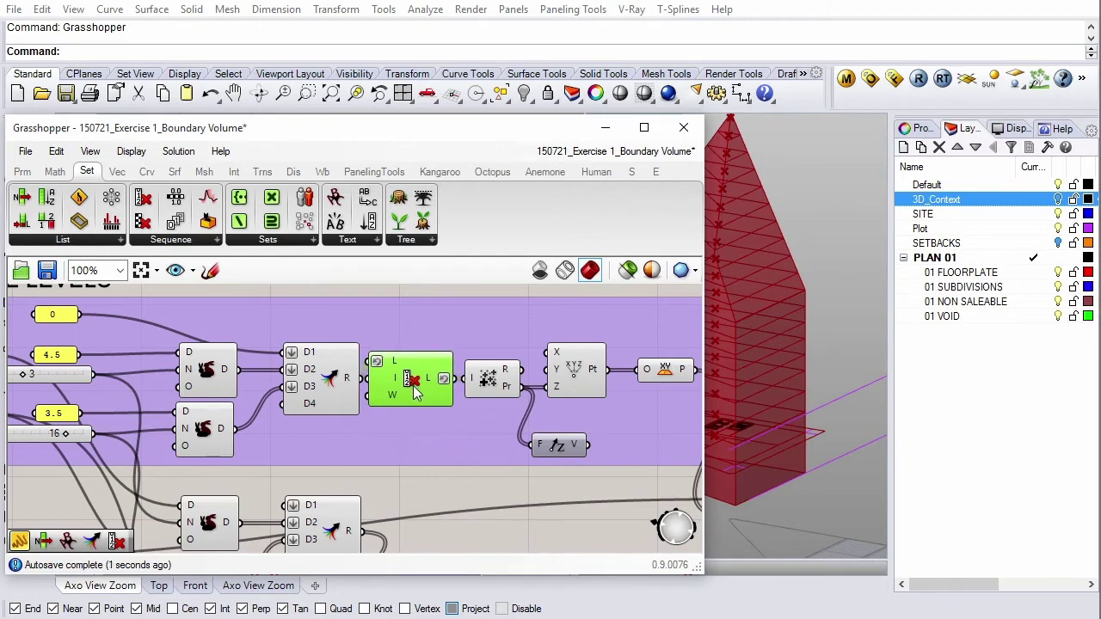
{"action": "scroll", "coordinate": [572, 430], "scroll_direction": "down", "scroll_amount": 2}
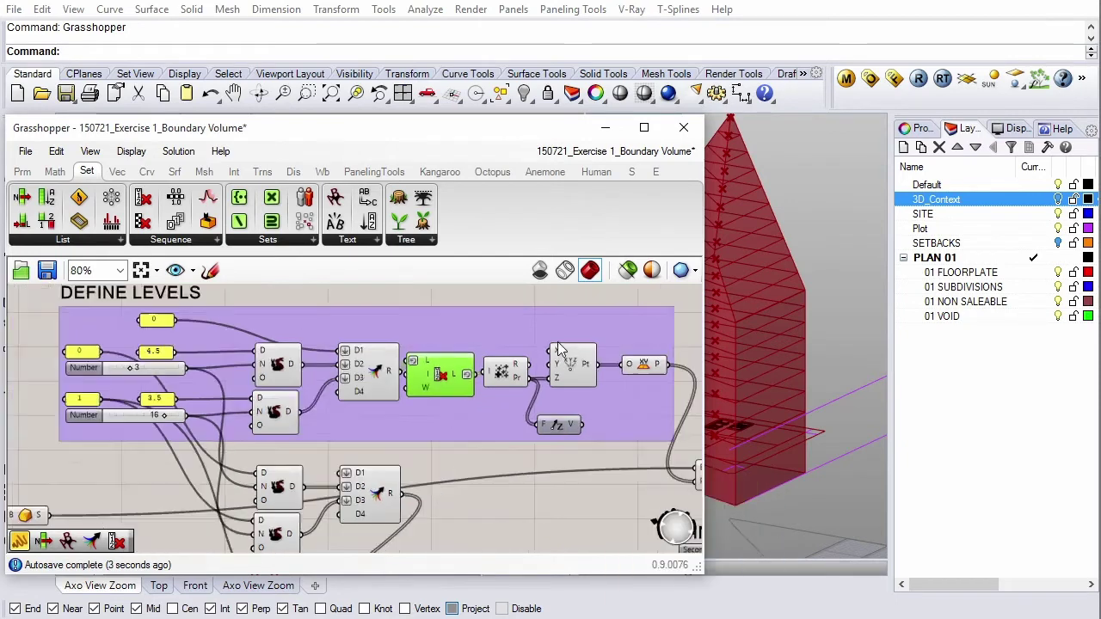
{"action": "scroll", "coordinate": [562, 406], "scroll_direction": "down", "scroll_amount": 3}
Step: Graft the Unit Z vector output so each level gets its own branch
{"action": "left_click_drag", "start_coordinate": [557, 382], "coordinate": [529, 456]}
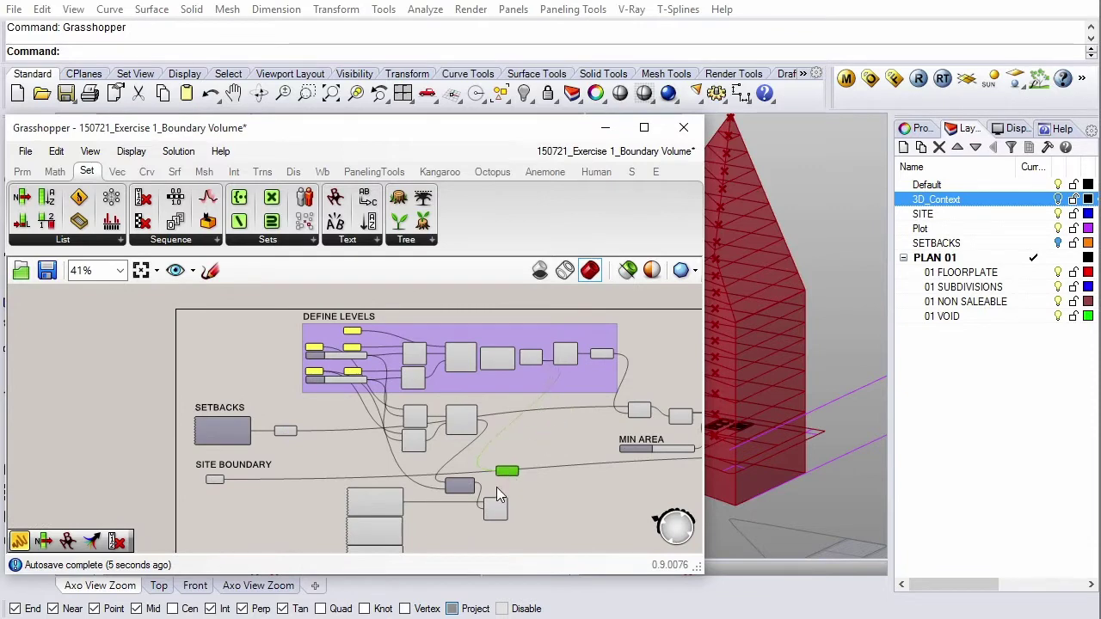
{"action": "scroll", "coordinate": [496, 486], "scroll_direction": "up", "scroll_amount": 5}
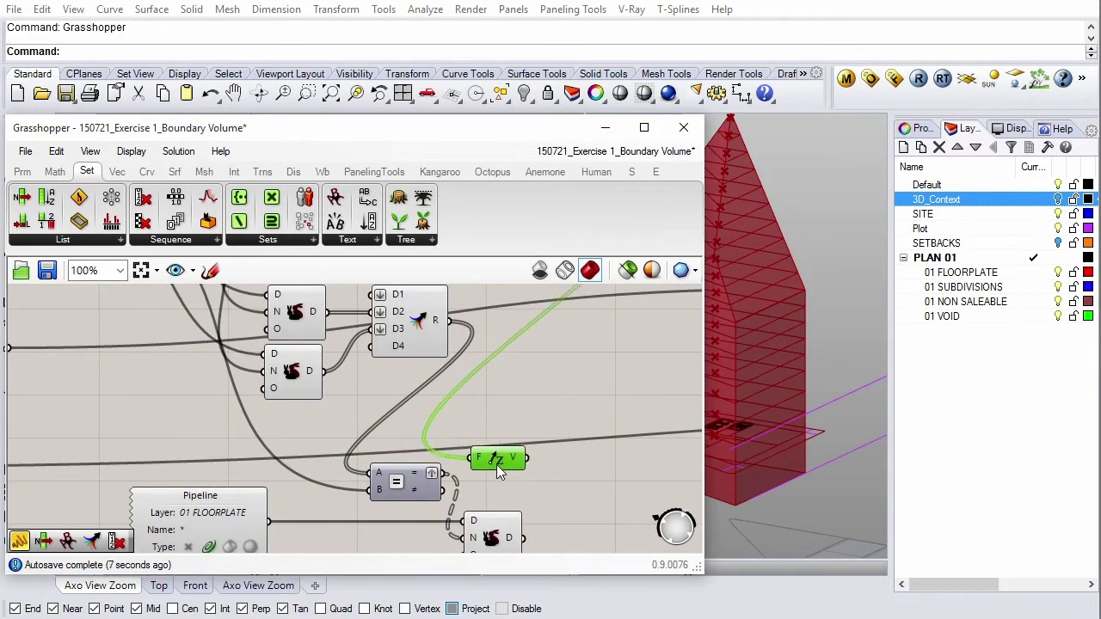
{"action": "left_click_drag", "start_coordinate": [497, 467], "coordinate": [490, 456]}
{"action": "right_click", "coordinate": [513, 446]}
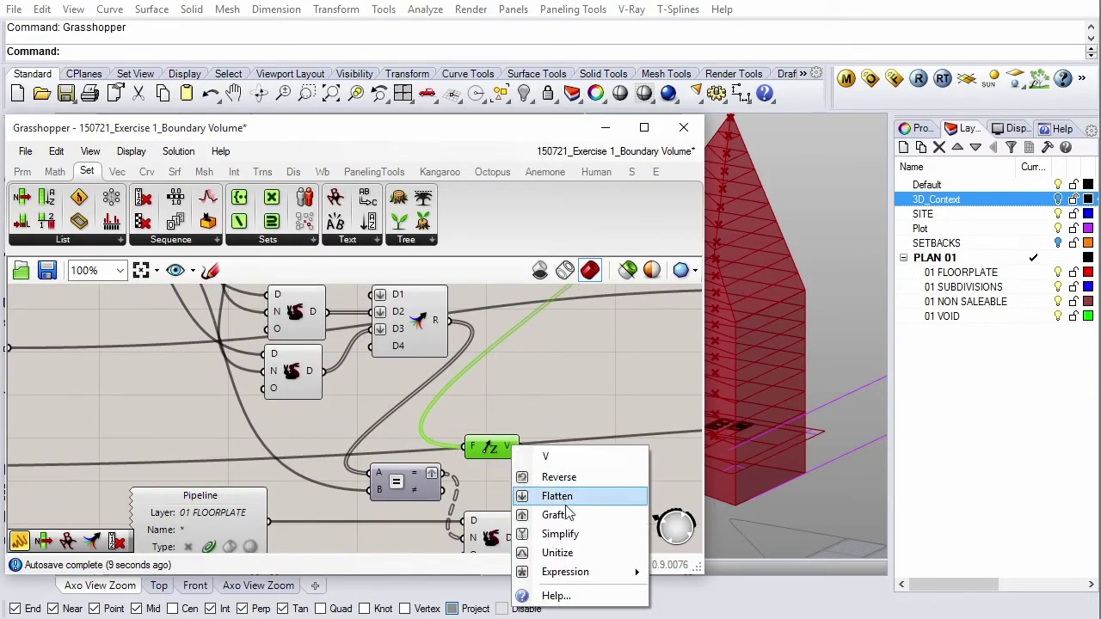
{"action": "left_click", "coordinate": [571, 514]}
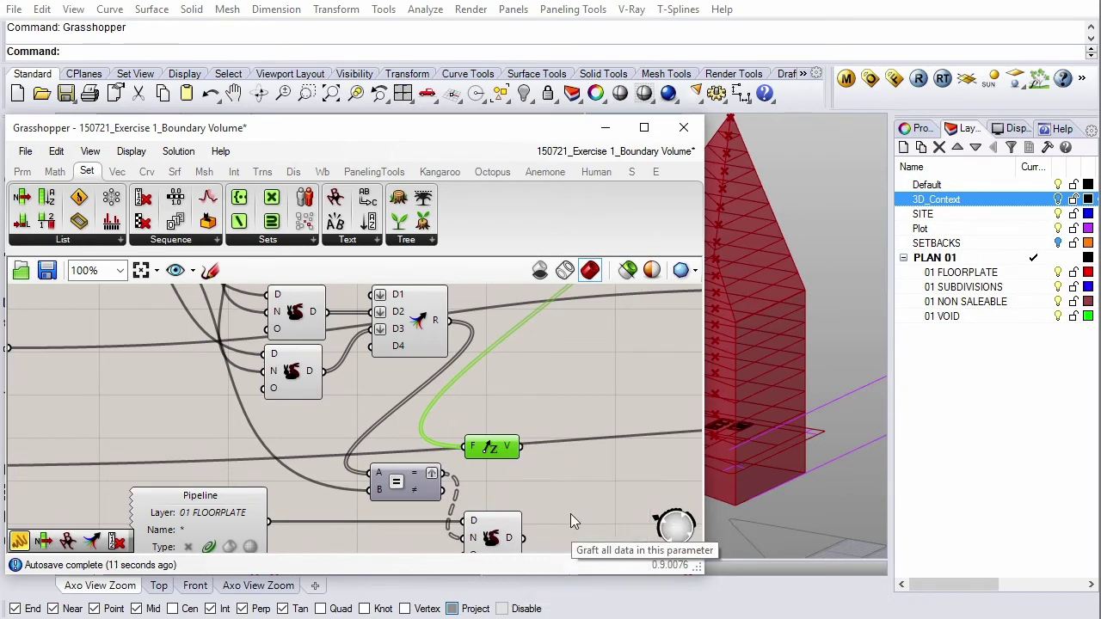
{"action": "left_click_drag", "start_coordinate": [491, 448], "coordinate": [491, 463]}
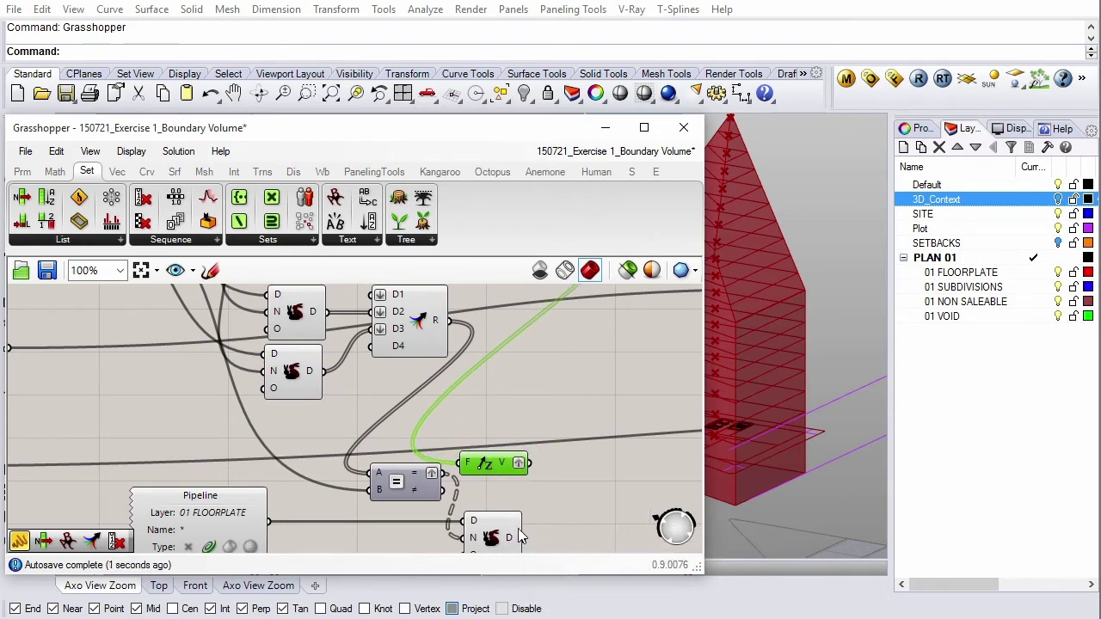
Step: Add a Move component lifting the Dup floorplate curves by the grafted level vectors
{"action": "left_click", "coordinate": [262, 175]}
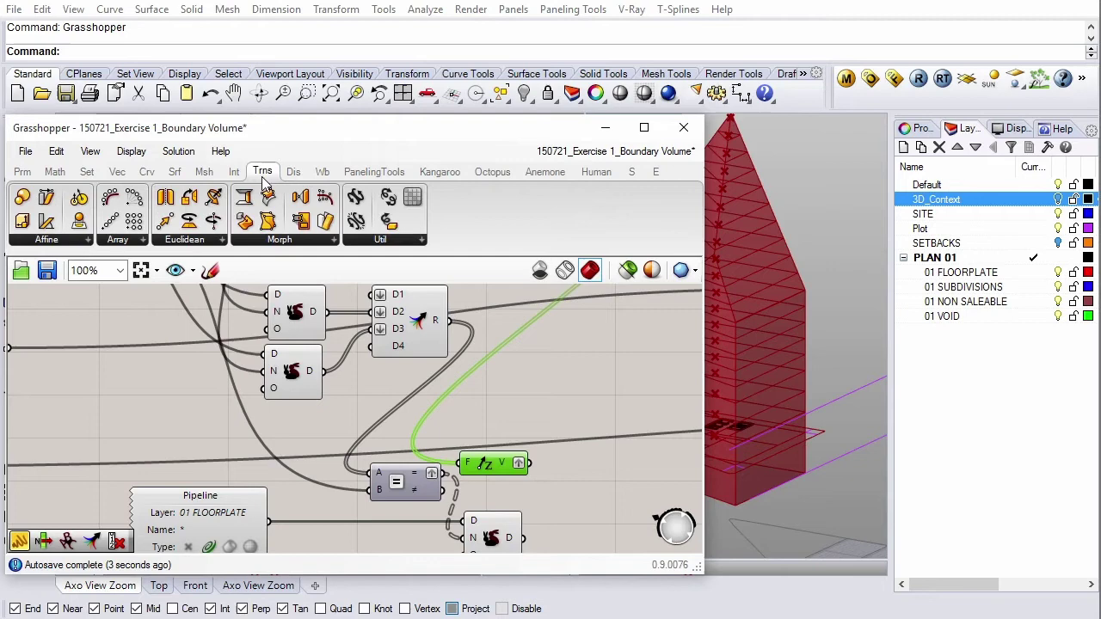
{"action": "scroll", "coordinate": [331, 375], "scroll_direction": "down", "scroll_amount": 5}
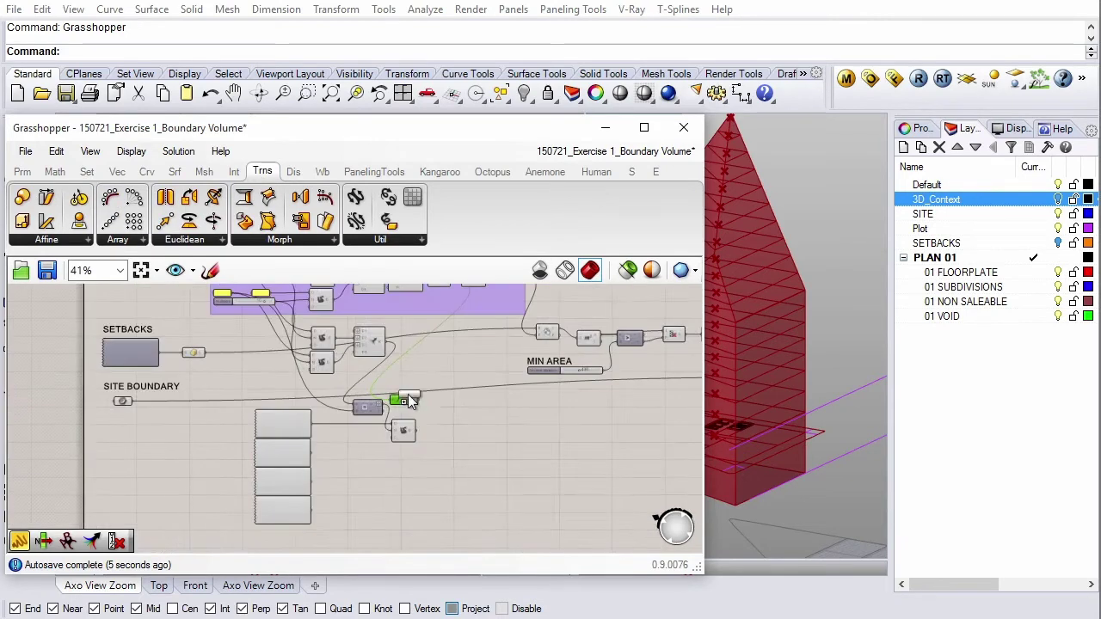
{"action": "scroll", "coordinate": [409, 400], "scroll_direction": "up", "scroll_amount": 4}
{"action": "scroll", "coordinate": [411, 404], "scroll_direction": "up", "scroll_amount": 1}
{"action": "mouse_move", "coordinate": [408, 461]}
{"action": "left_mouse_down"}
{"action": "mouse_move", "coordinate": [453, 427]}
{"action": "mouse_move", "coordinate": [417, 387]}
{"action": "left_mouse_up"}
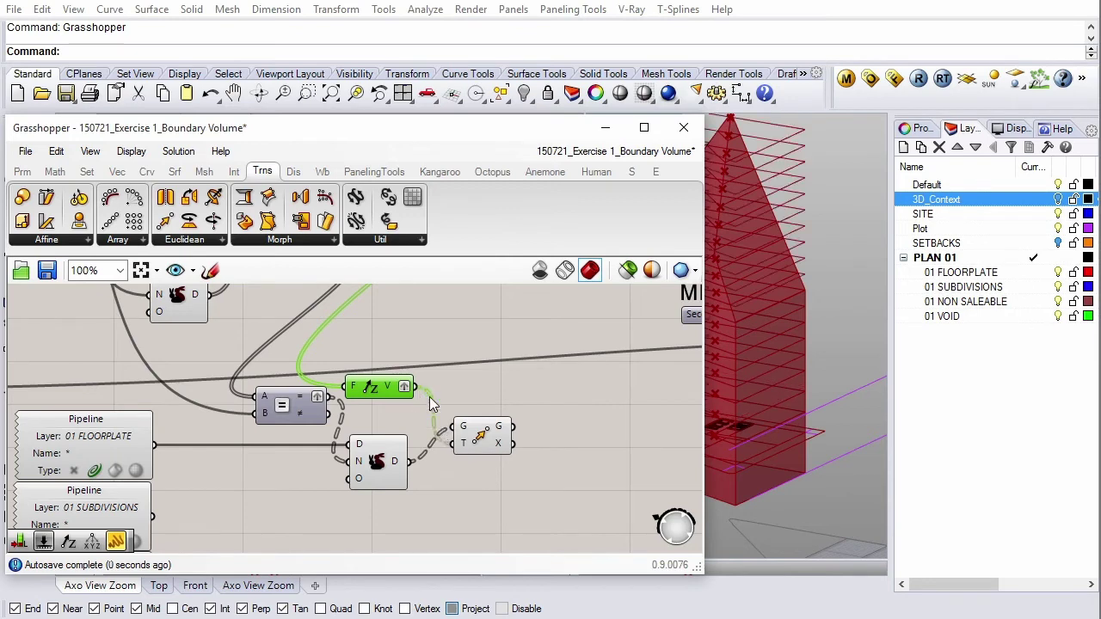
{"action": "left_click", "coordinate": [477, 434]}
{"action": "scroll", "coordinate": [757, 395], "scroll_direction": "down", "scroll_amount": 3}
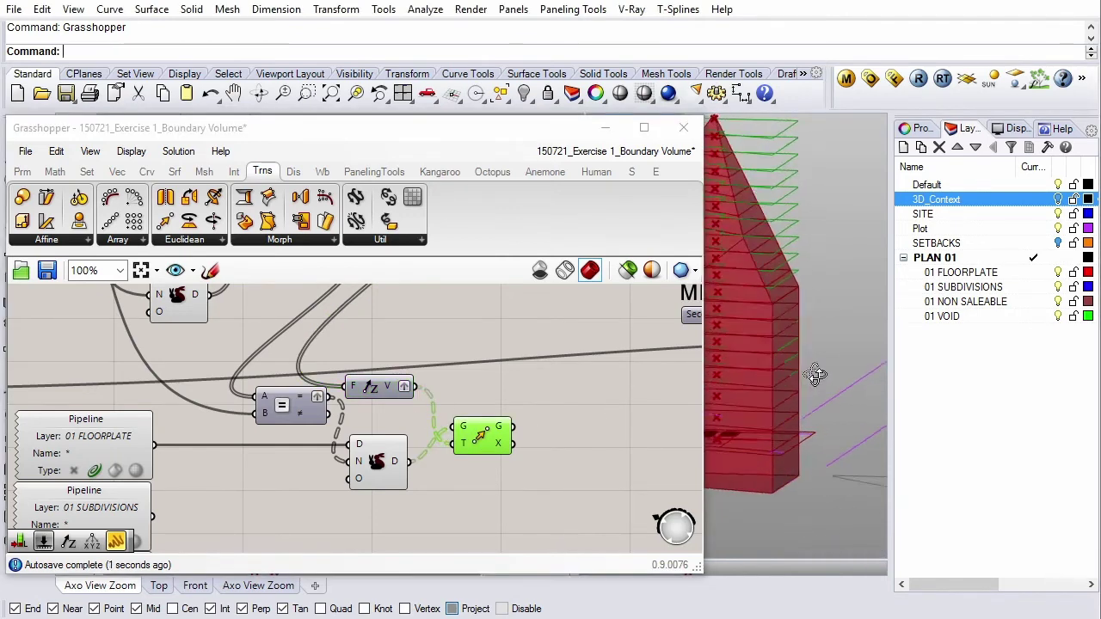
{"action": "scroll", "coordinate": [817, 382], "scroll_direction": "down", "scroll_amount": 2}
{"action": "left_click", "coordinate": [585, 397]}
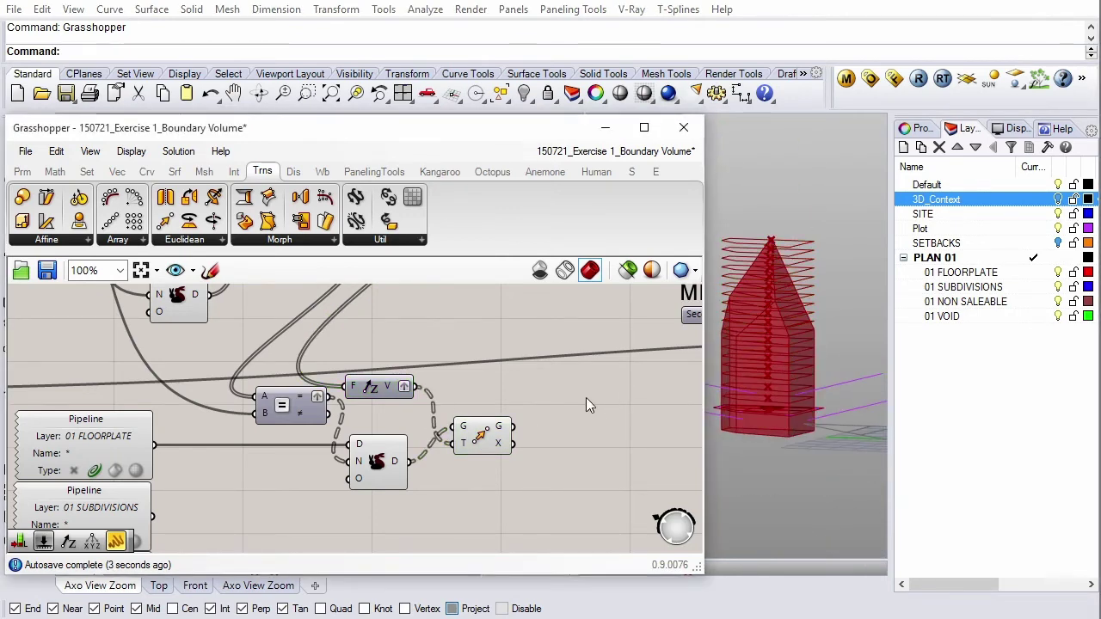
{"action": "scroll", "coordinate": [585, 397], "scroll_direction": "down", "scroll_amount": 3}
{"action": "scroll", "coordinate": [311, 412], "scroll_direction": "down", "scroll_amount": 3}
{"action": "scroll", "coordinate": [512, 337], "scroll_direction": "up", "scroll_amount": 1}
{"action": "scroll", "coordinate": [547, 310], "scroll_direction": "up", "scroll_amount": 1}
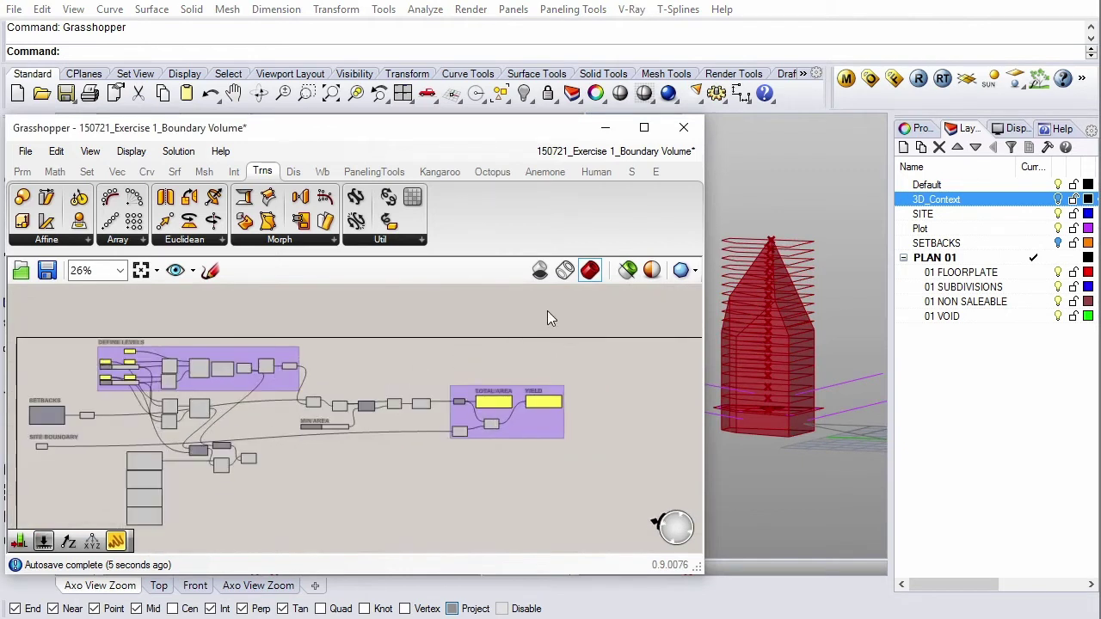
Step: Turn off preview for the upstream tower-volume components, leaving only the Move output visible
{"action": "left_click_drag", "start_coordinate": [555, 304], "coordinate": [72, 433]}
{"action": "right_click", "coordinate": [384, 344]}
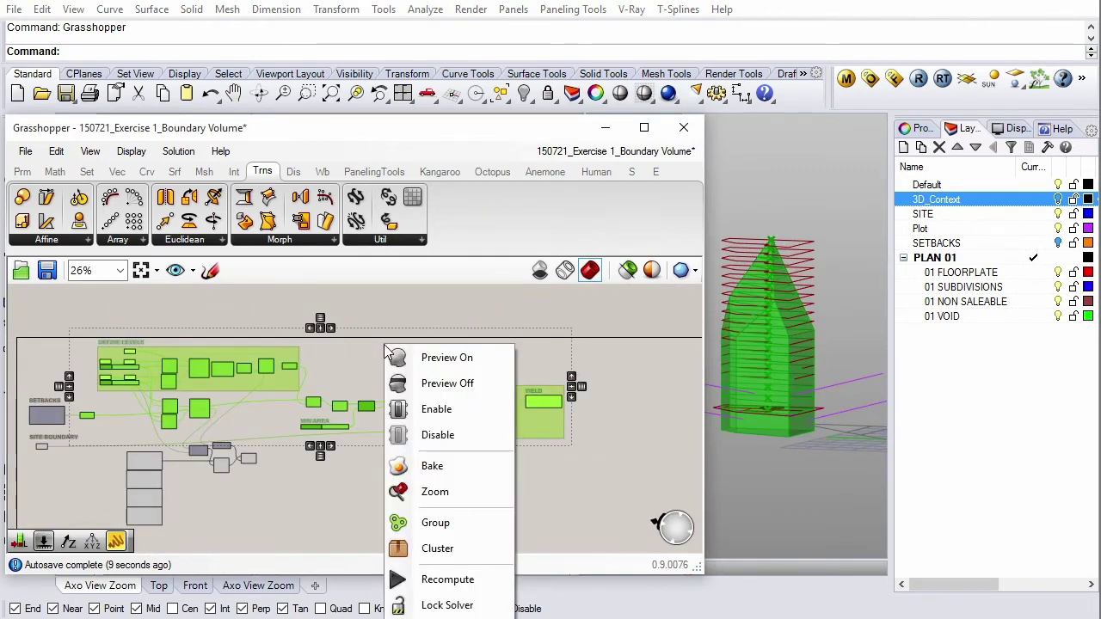
{"action": "left_click", "coordinate": [449, 383]}
{"action": "left_click", "coordinate": [457, 468]}
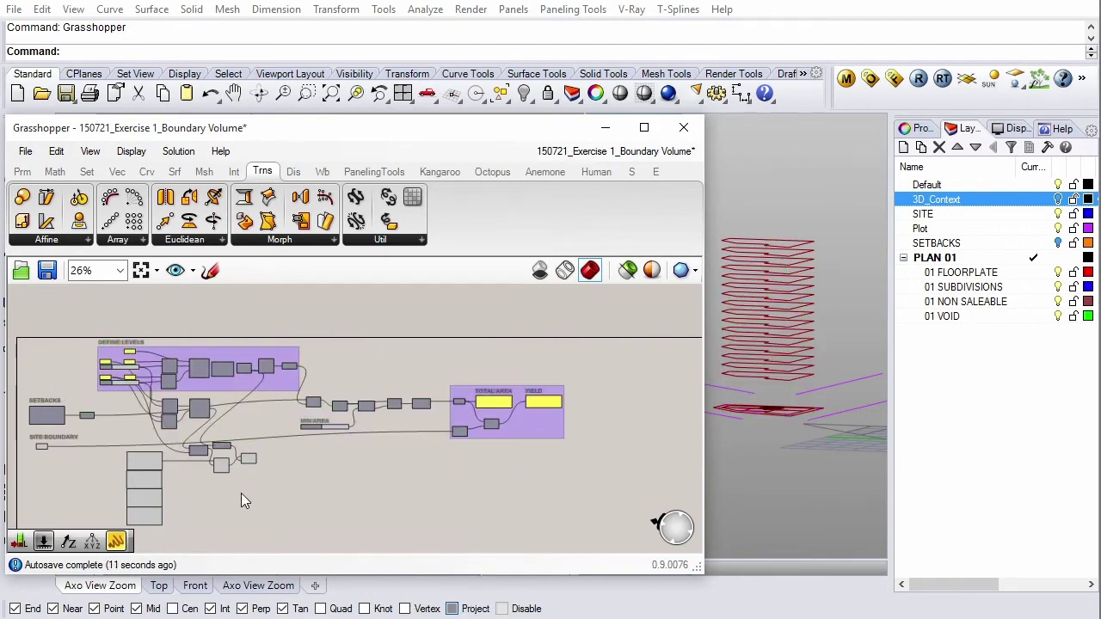
{"action": "scroll", "coordinate": [243, 468], "scroll_direction": "up", "scroll_amount": 1}
{"action": "scroll", "coordinate": [242, 459], "scroll_direction": "up", "scroll_amount": 3}
{"action": "scroll", "coordinate": [258, 460], "scroll_direction": "up", "scroll_amount": 2}
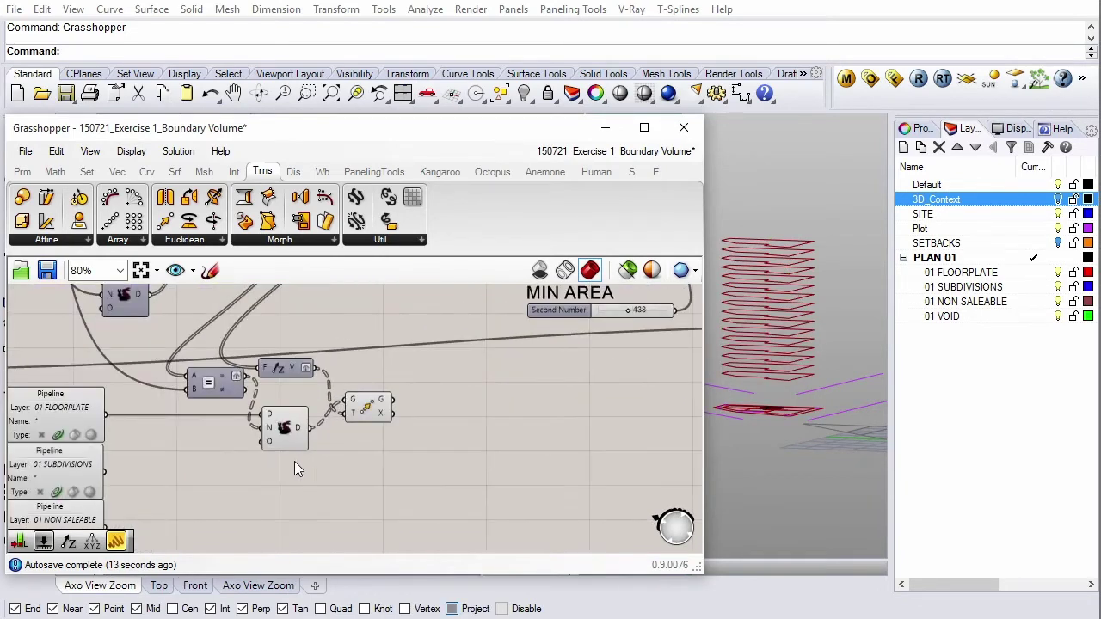
{"action": "left_click", "coordinate": [369, 410]}
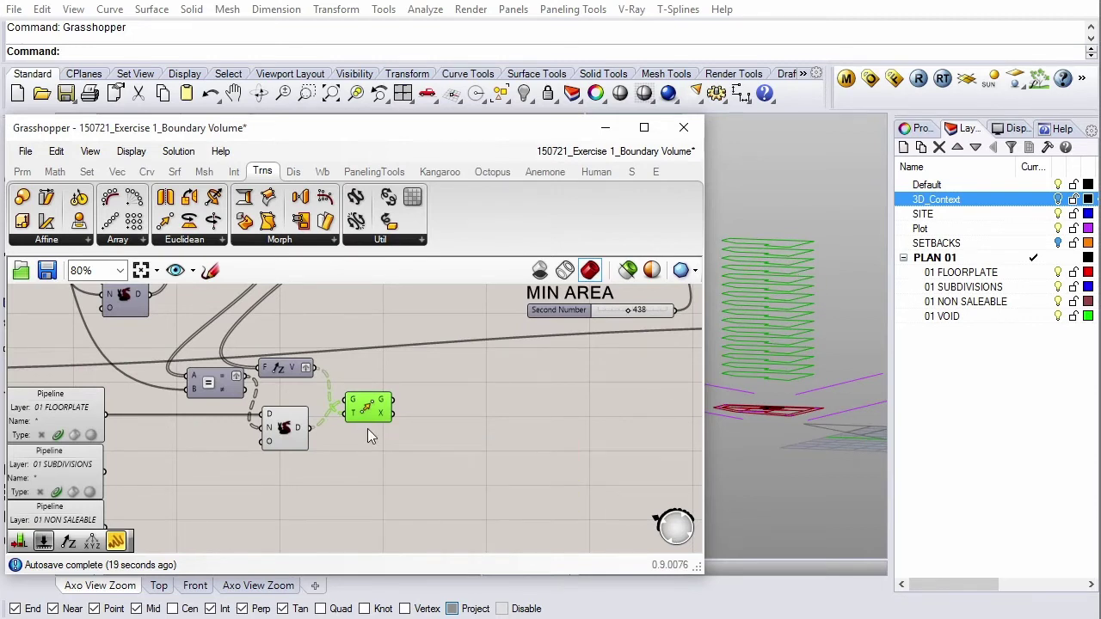
Step: Copy the Dup/Move pair and feed it the 01 SUBDIVISIONS curves
{"action": "left_click_drag", "start_coordinate": [380, 444], "coordinate": [274, 398]}
{"action": "scroll", "coordinate": [381, 404], "scroll_direction": "down", "scroll_amount": 2}
{"action": "scroll", "coordinate": [381, 404], "scroll_direction": "up", "scroll_amount": 2}
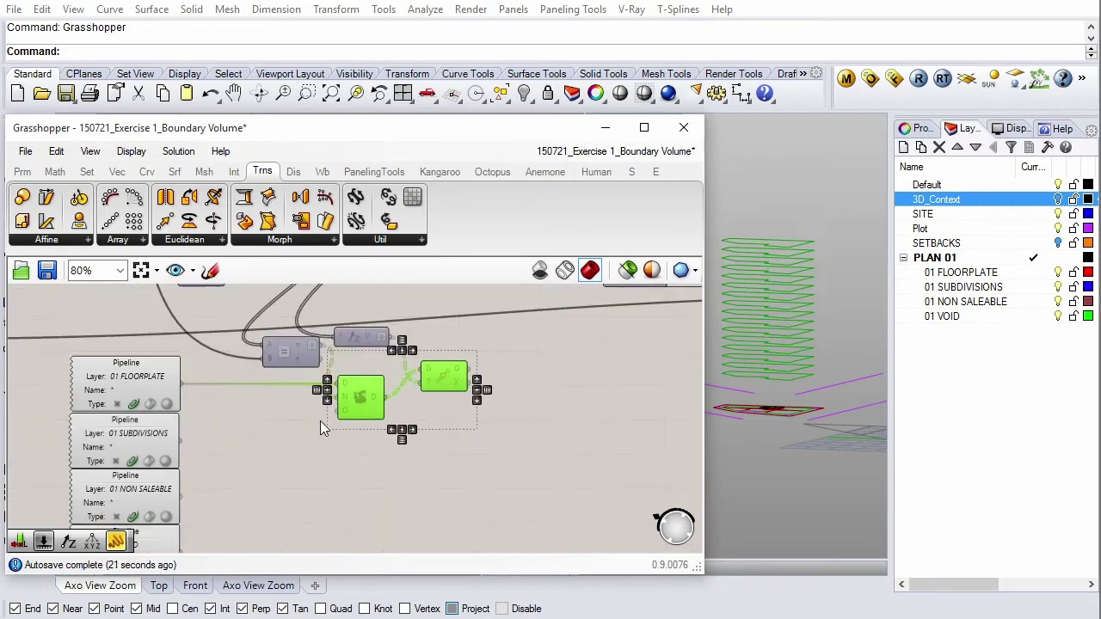
{"action": "left_click_drag", "start_coordinate": [369, 404], "coordinate": [364, 445], "text": "alt"}
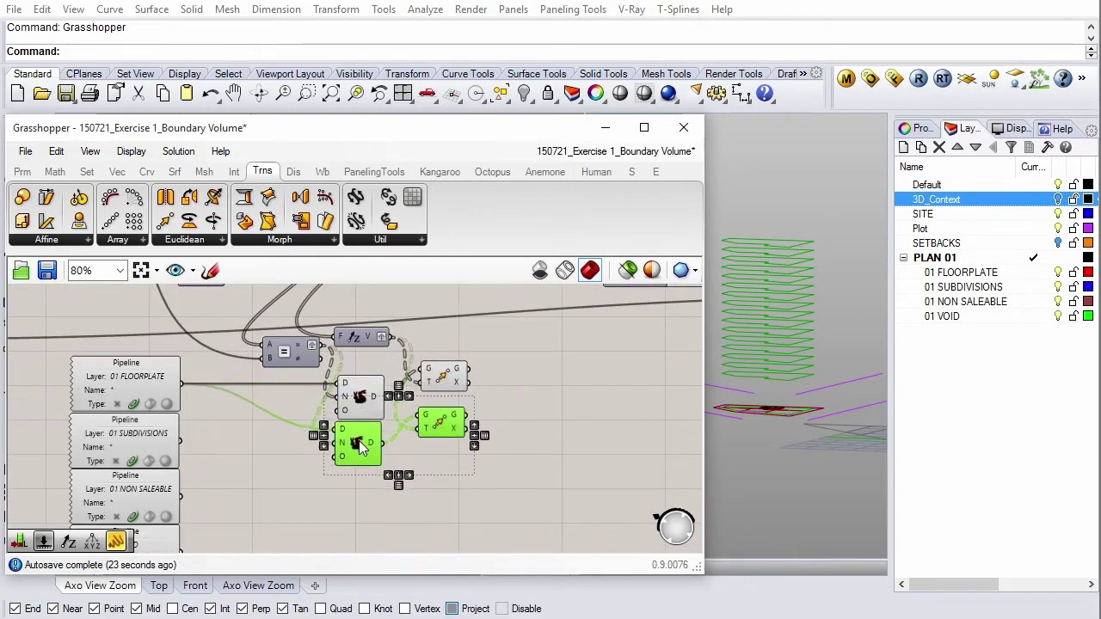
{"action": "left_click_drag", "start_coordinate": [180, 439], "coordinate": [334, 432]}
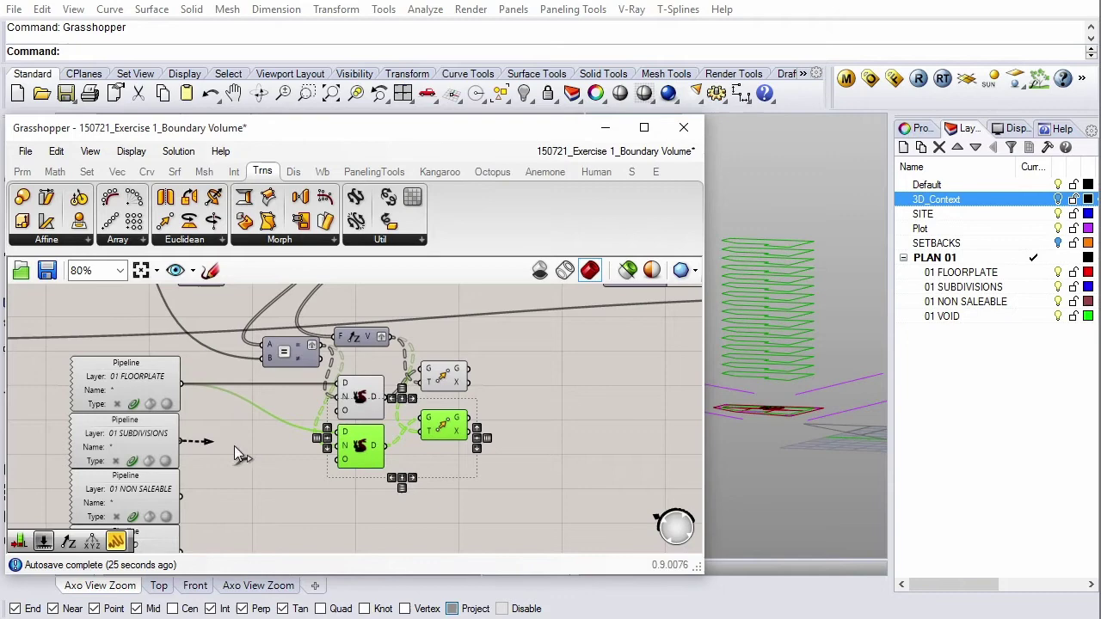
{"action": "left_click", "coordinate": [443, 471]}
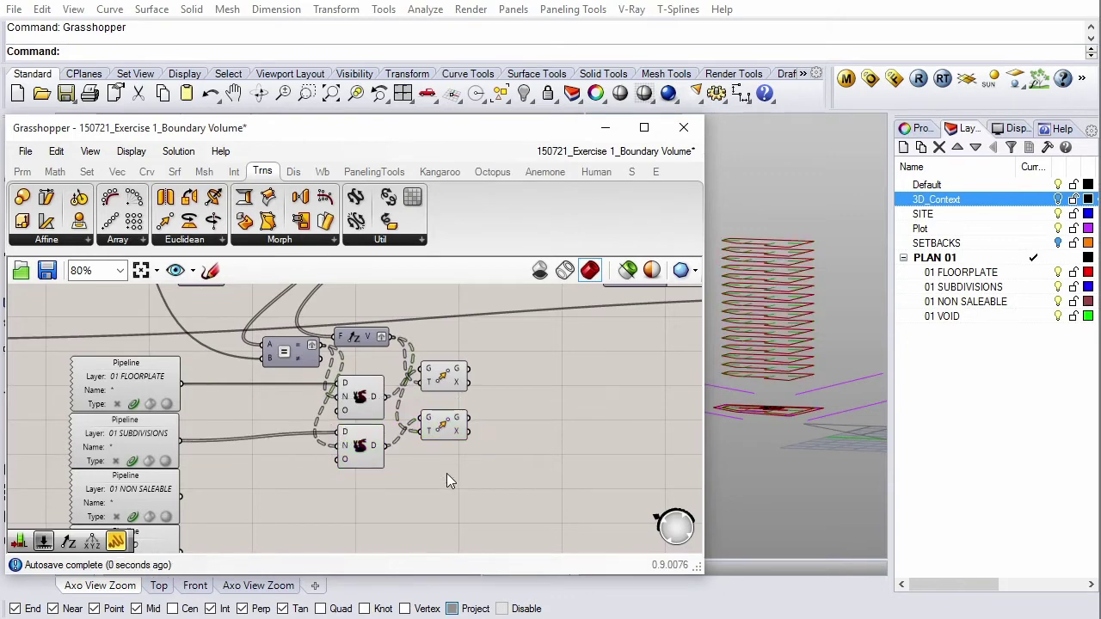
Step: Copy the pair again and feed it the 01 NON SALEABLE curves
{"action": "left_click_drag", "start_coordinate": [471, 488], "coordinate": [355, 439]}
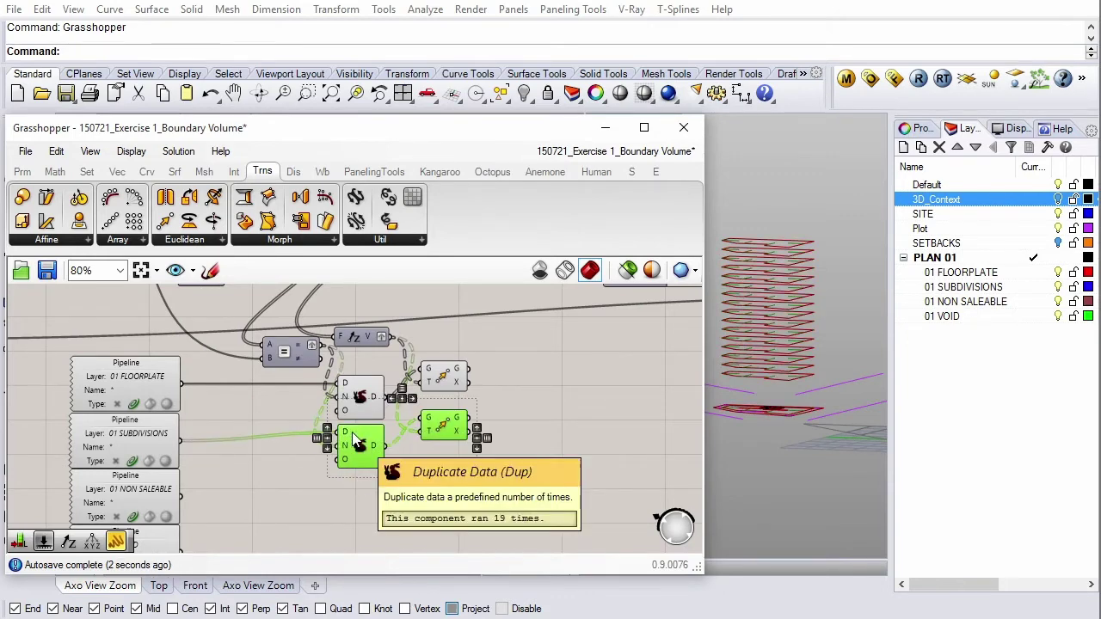
{"action": "scroll", "coordinate": [408, 412], "scroll_direction": "down", "scroll_amount": 3}
{"action": "scroll", "coordinate": [415, 406], "scroll_direction": "up", "scroll_amount": 2}
{"action": "scroll", "coordinate": [413, 406], "scroll_direction": "up", "scroll_amount": 2}
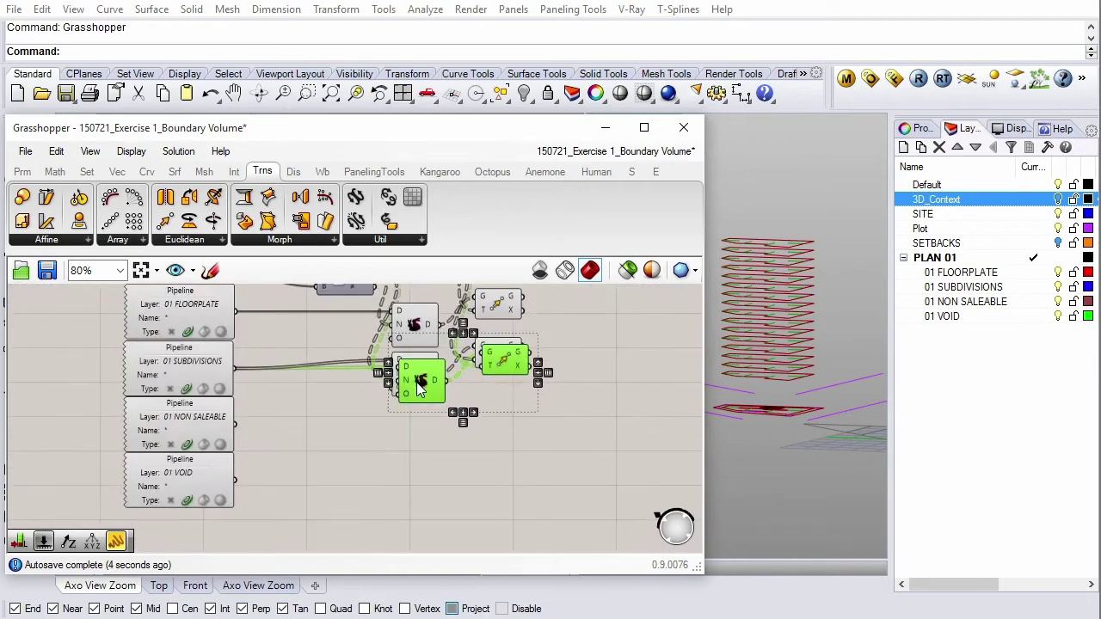
{"action": "left_click_drag", "start_coordinate": [422, 375], "coordinate": [411, 428]}
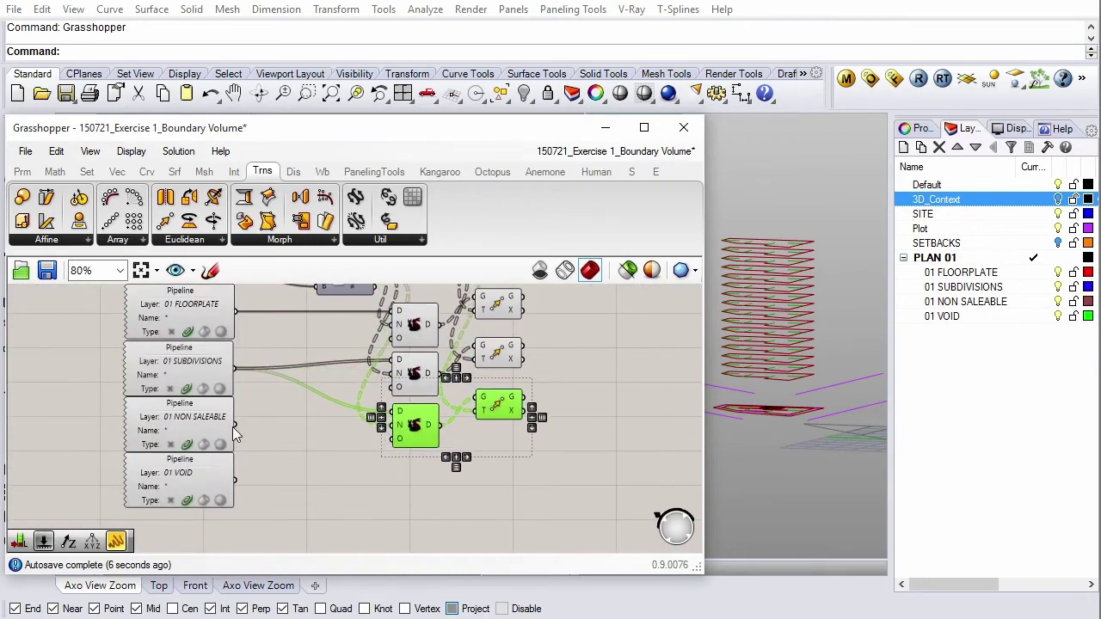
{"action": "left_click_drag", "start_coordinate": [234, 423], "coordinate": [394, 411]}
{"action": "left_click", "coordinate": [527, 461]}
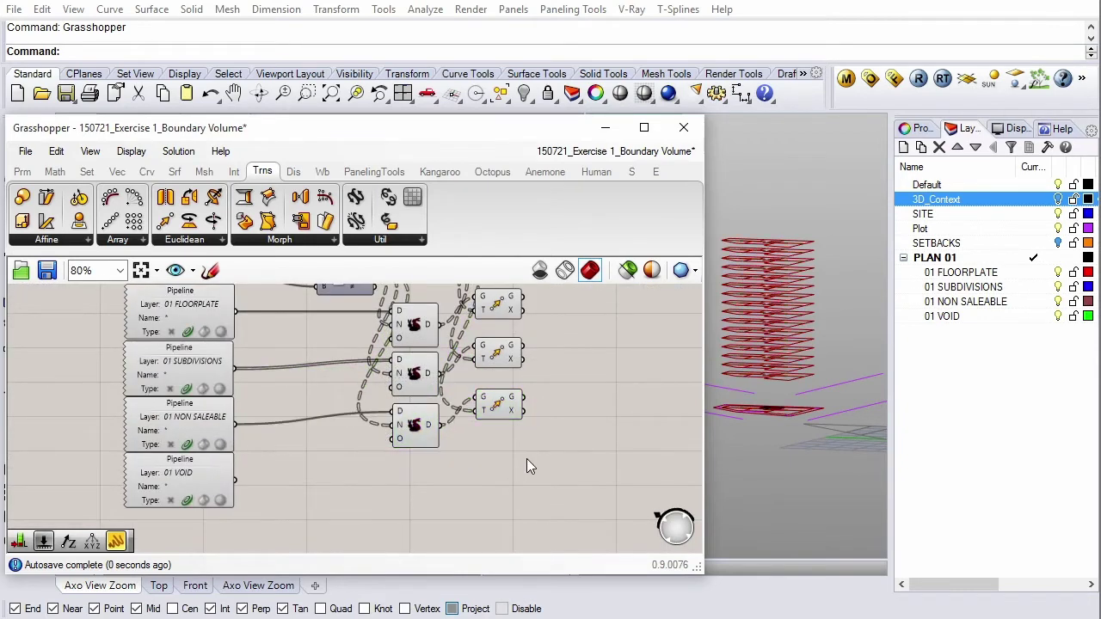
Step: Make a fourth Dup/Move copy and feed it the 01 VOID curves
{"action": "mouse_move", "coordinate": [527, 458]}
{"action": "left_mouse_down"}
{"action": "mouse_move", "coordinate": [409, 412]}
{"action": "mouse_move", "coordinate": [415, 442]}
{"action": "left_mouse_up"}
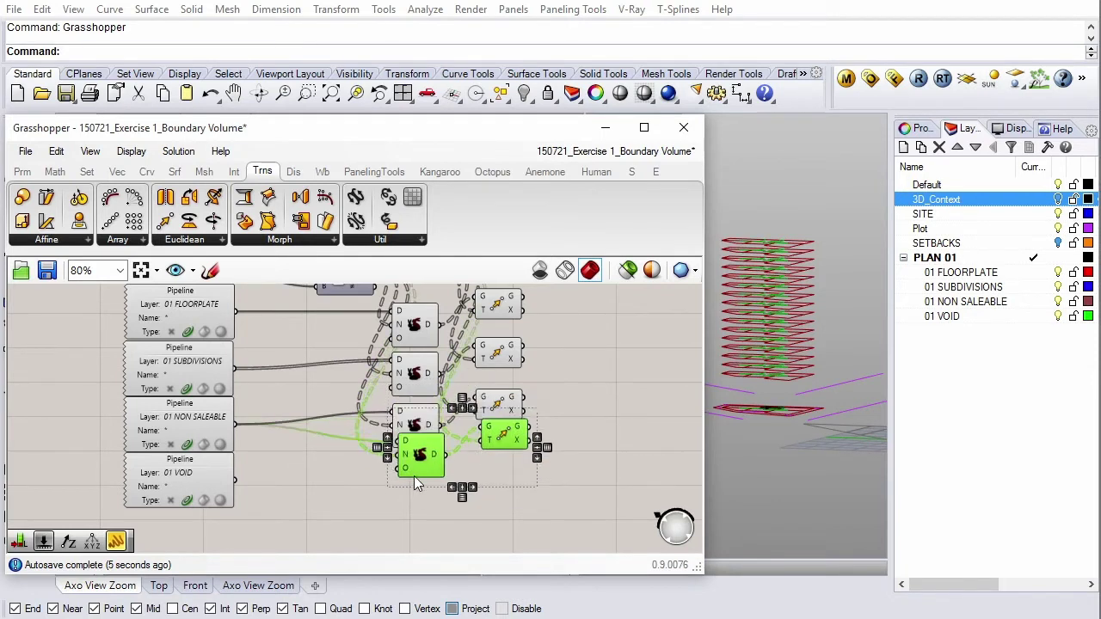
{"action": "left_click_drag", "start_coordinate": [415, 483], "coordinate": [412, 500]}
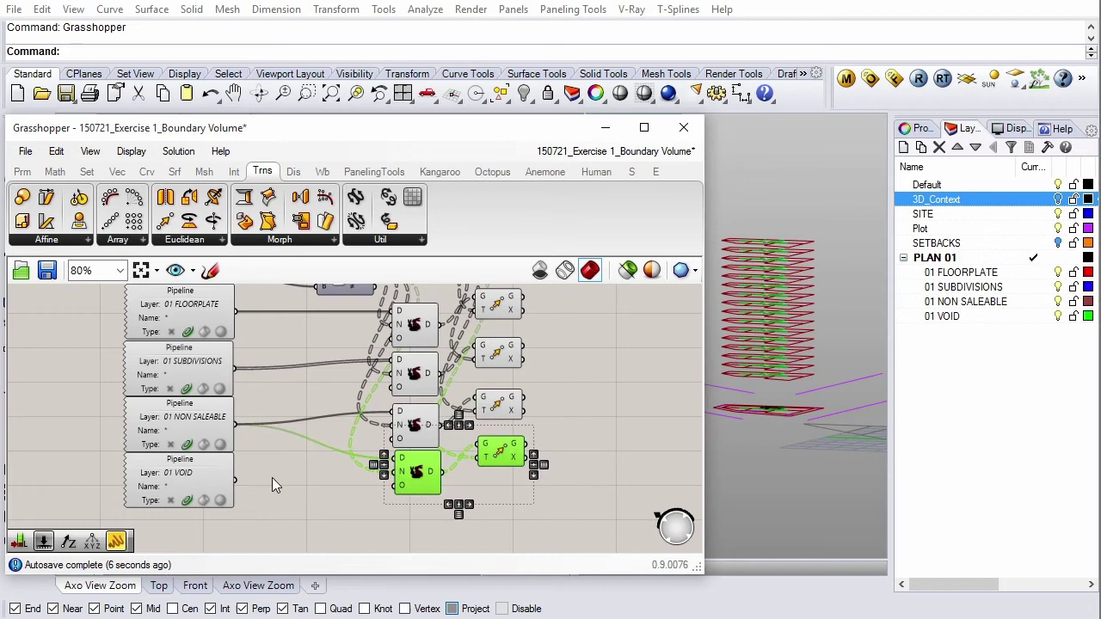
{"action": "left_click_drag", "start_coordinate": [236, 480], "coordinate": [394, 458]}
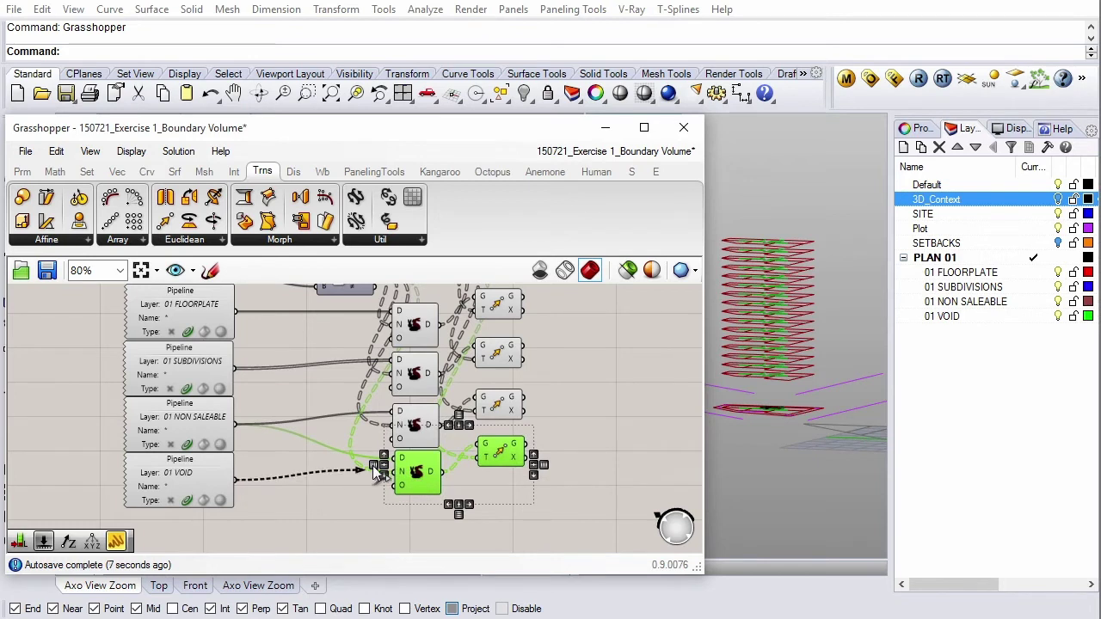
{"action": "left_click", "coordinate": [487, 496]}
{"action": "scroll", "coordinate": [560, 455], "scroll_direction": "down", "scroll_amount": 1}
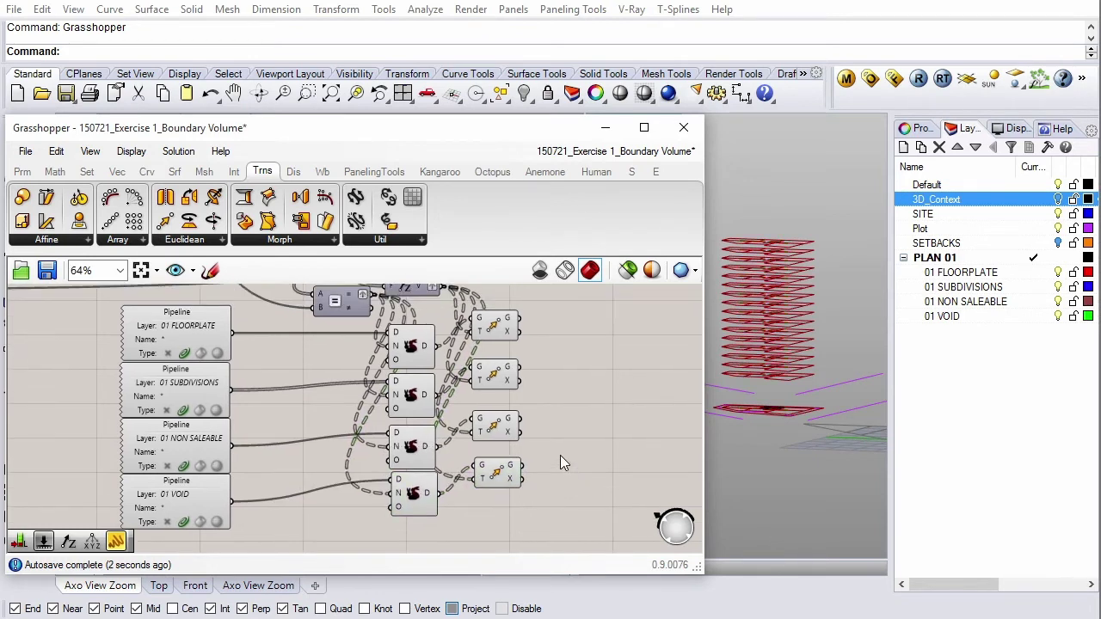
{"action": "scroll", "coordinate": [560, 455], "scroll_direction": "down", "scroll_amount": 1}
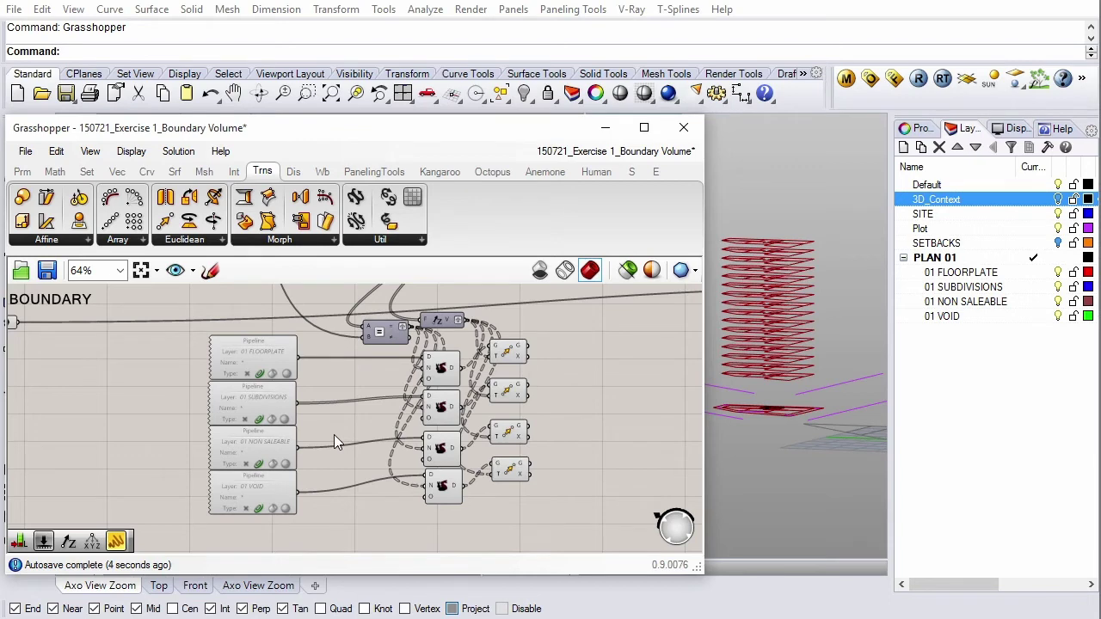
Step: Copy the four level Pipeline components below the originals
{"action": "scroll", "coordinate": [558, 373], "scroll_direction": "down", "scroll_amount": 2}
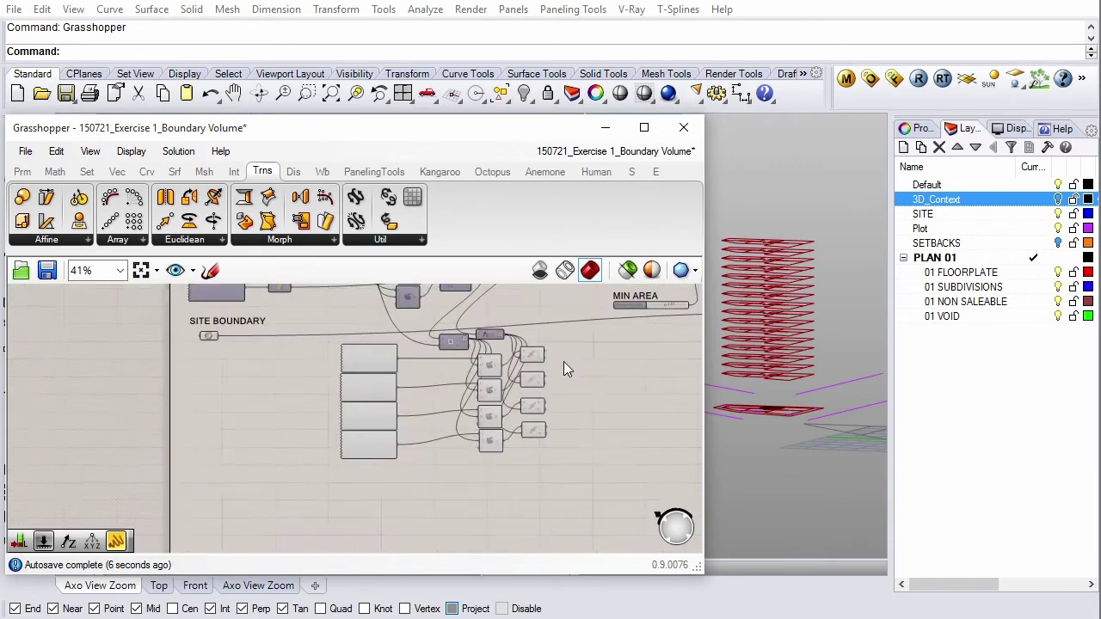
{"action": "scroll", "coordinate": [425, 371], "scroll_direction": "up", "scroll_amount": 3}
{"action": "scroll", "coordinate": [427, 374], "scroll_direction": "down", "scroll_amount": 2}
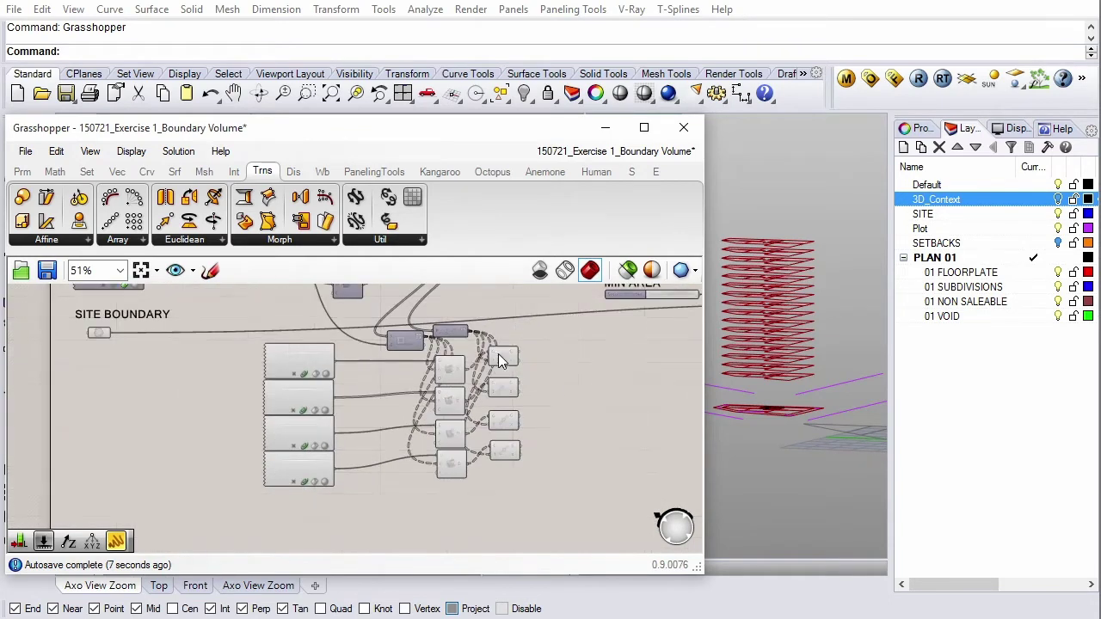
{"action": "mouse_move", "coordinate": [543, 332]}
{"action": "left_mouse_down"}
{"action": "mouse_move", "coordinate": [457, 430]}
{"action": "mouse_move", "coordinate": [303, 492]}
{"action": "left_mouse_up"}
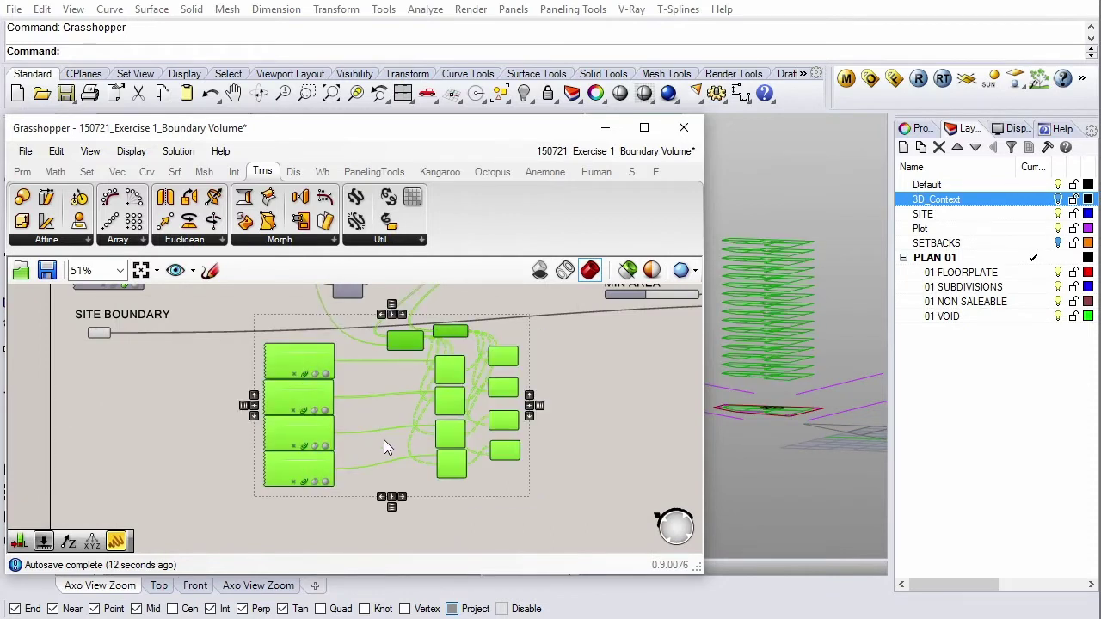
{"action": "scroll", "coordinate": [396, 421], "scroll_direction": "down", "scroll_amount": 1}
{"action": "scroll", "coordinate": [370, 349], "scroll_direction": "down", "scroll_amount": 1}
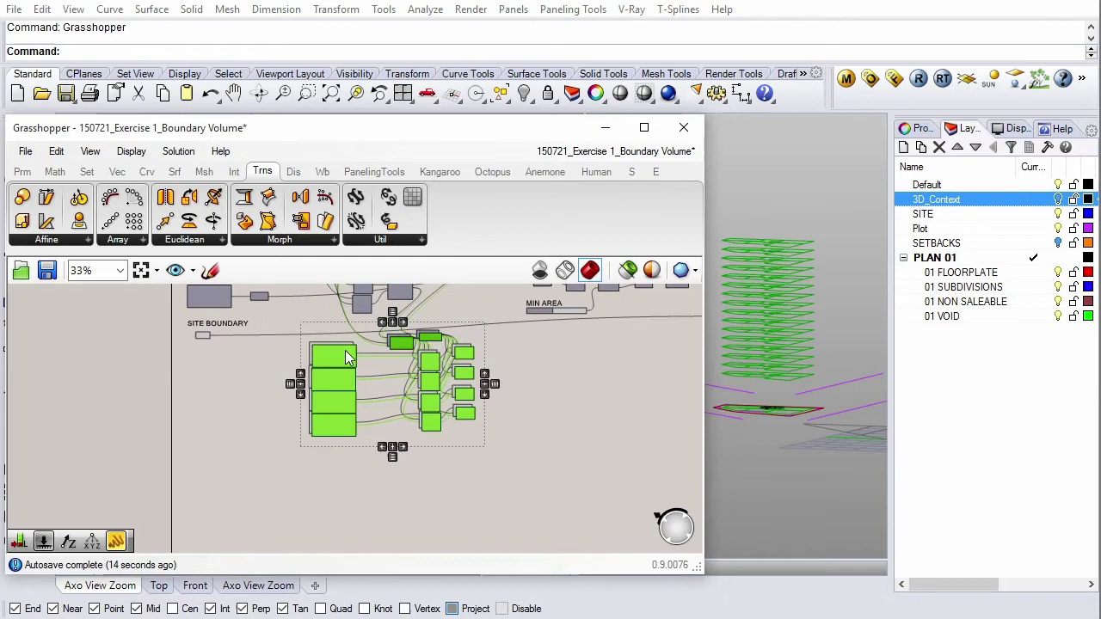
{"action": "left_click_drag", "start_coordinate": [348, 357], "coordinate": [344, 483], "text": "alt"}
{"action": "left_click", "coordinate": [525, 419]}
{"action": "scroll", "coordinate": [473, 430], "scroll_direction": "down", "scroll_amount": 1}
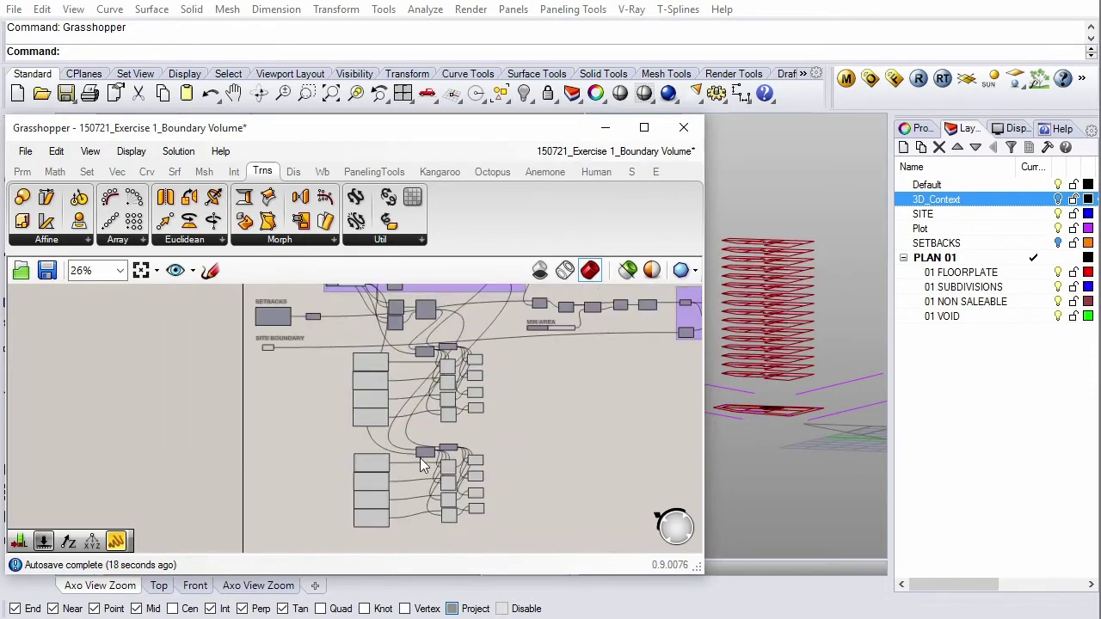
{"action": "scroll", "coordinate": [411, 445], "scroll_direction": "up", "scroll_amount": 1}
{"action": "scroll", "coordinate": [435, 473], "scroll_direction": "up", "scroll_amount": 2}
Step: Move the Equality component out of DEFINE LEVELS to sit beside the copied Pipelines
{"action": "left_click", "coordinate": [445, 466]}
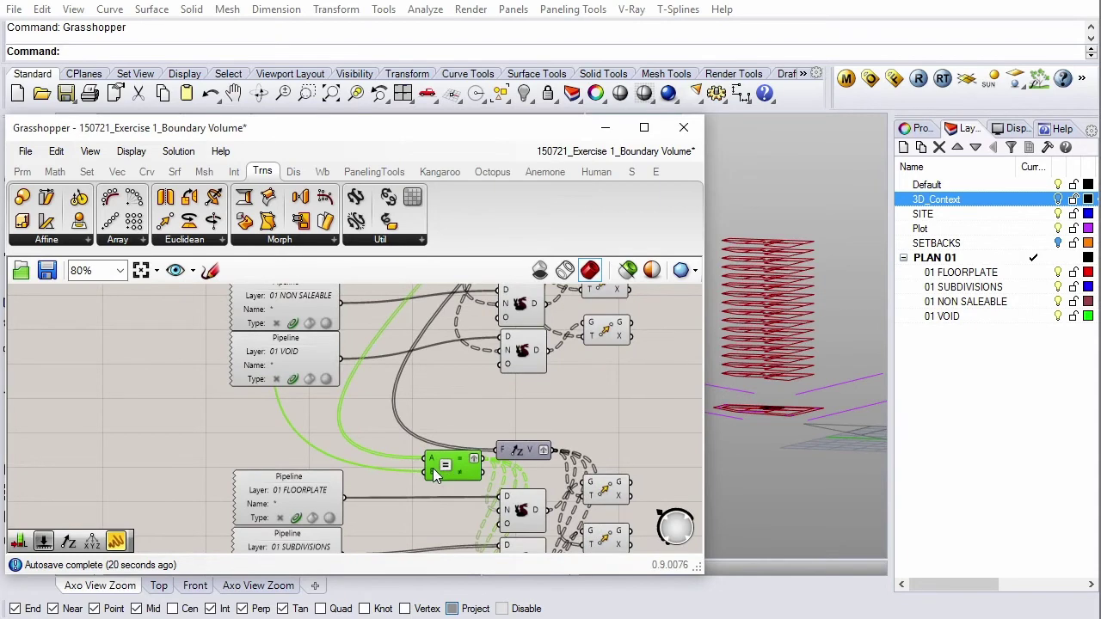
{"action": "scroll", "coordinate": [446, 485], "scroll_direction": "down", "scroll_amount": 2}
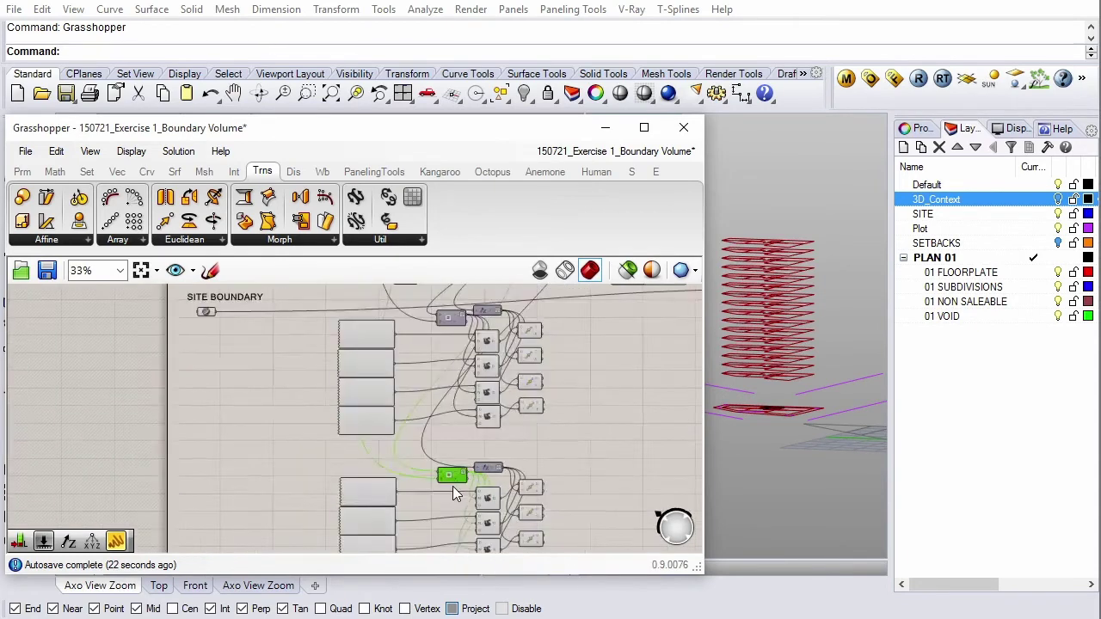
{"action": "scroll", "coordinate": [452, 481], "scroll_direction": "down", "scroll_amount": 2}
{"action": "scroll", "coordinate": [455, 453], "scroll_direction": "up", "scroll_amount": 2}
{"action": "scroll", "coordinate": [445, 493], "scroll_direction": "down", "scroll_amount": 2}
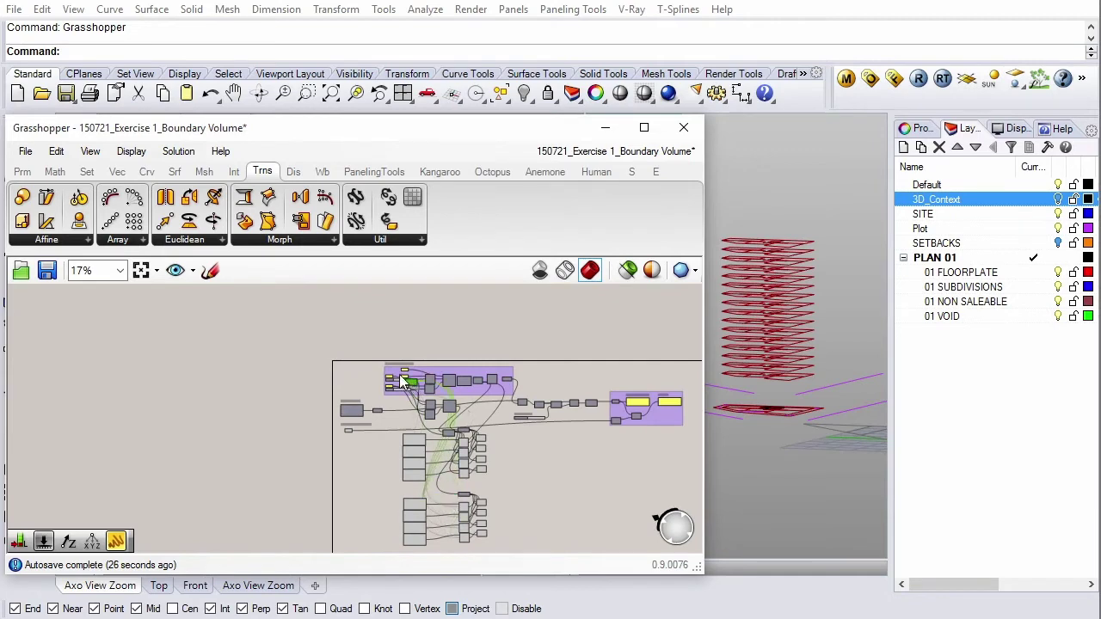
{"action": "scroll", "coordinate": [403, 381], "scroll_direction": "up", "scroll_amount": 5}
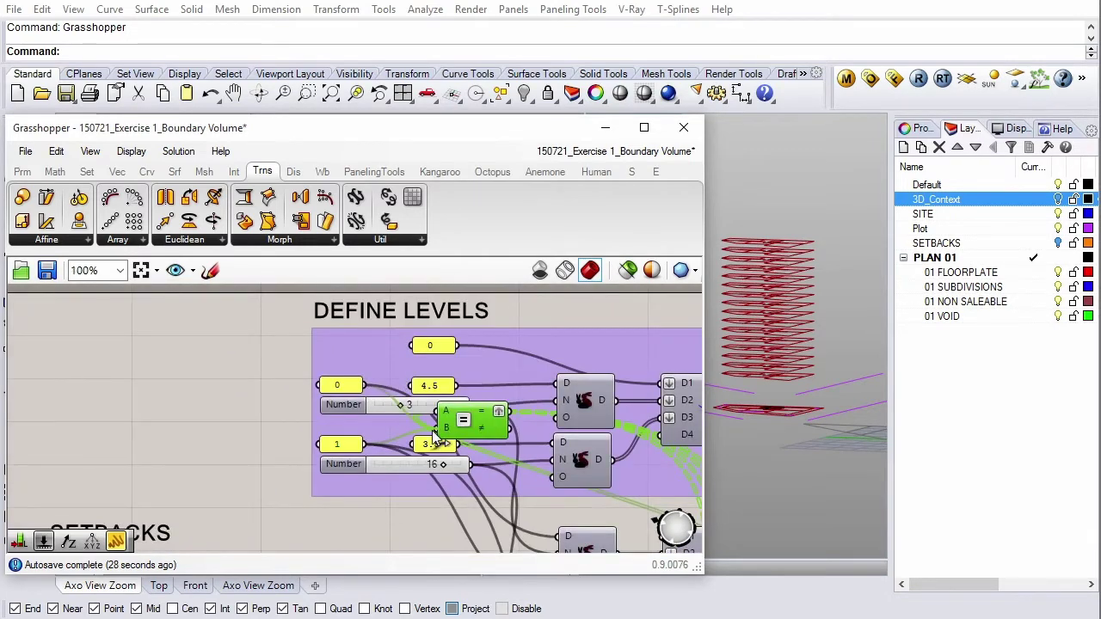
{"action": "scroll", "coordinate": [436, 438], "scroll_direction": "down", "scroll_amount": 2}
{"action": "left_click_drag", "start_coordinate": [456, 428], "coordinate": [465, 499]}
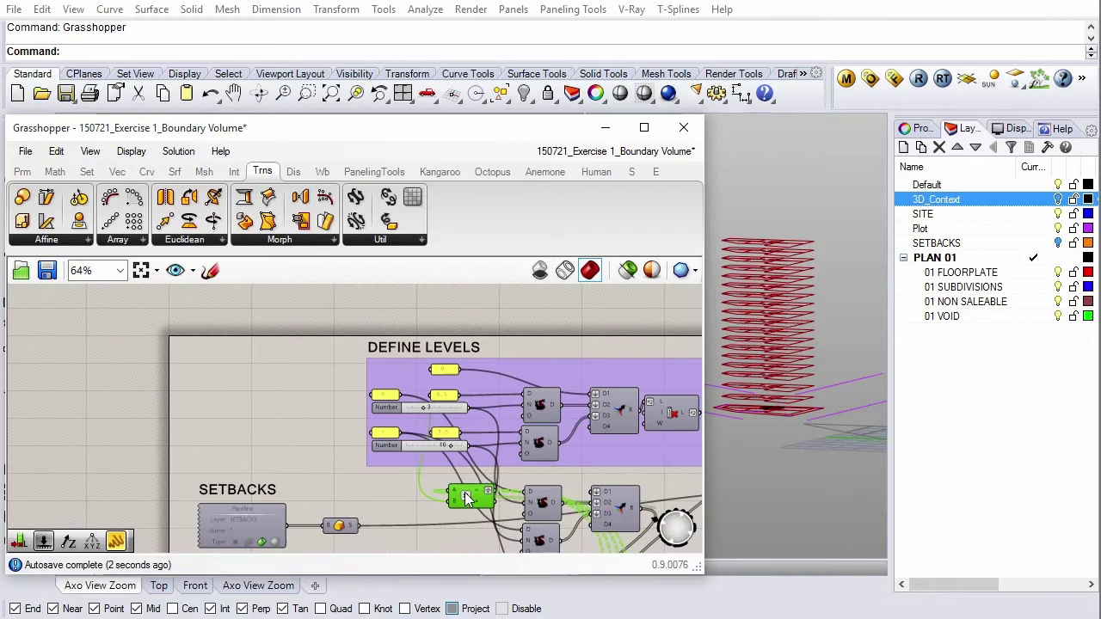
{"action": "scroll", "coordinate": [461, 396], "scroll_direction": "down", "scroll_amount": 4}
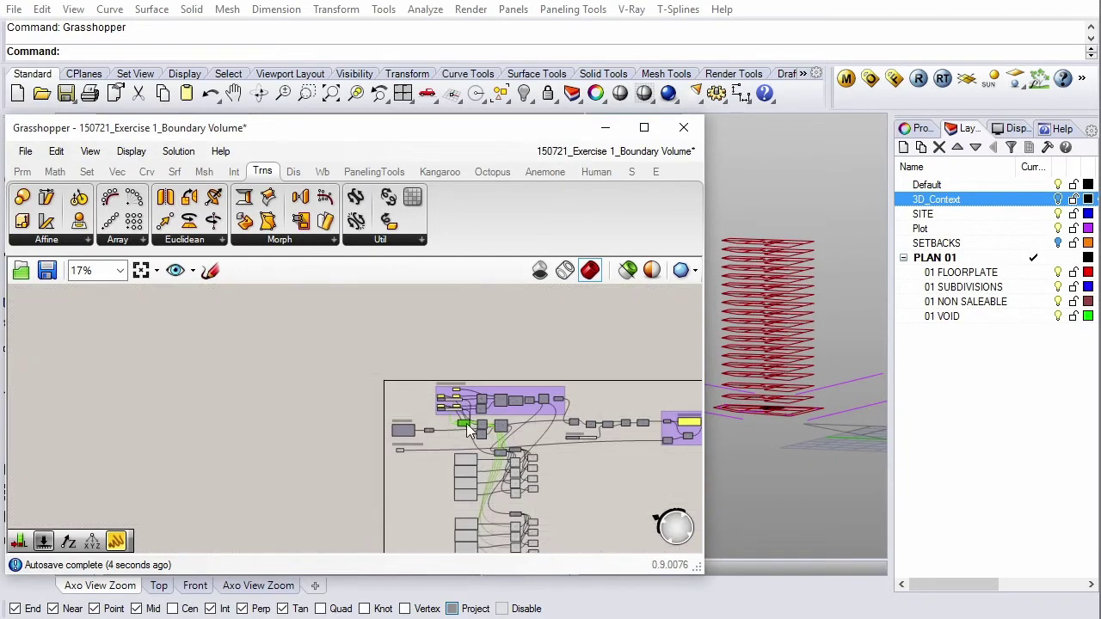
{"action": "left_click_drag", "start_coordinate": [462, 432], "coordinate": [485, 508]}
{"action": "scroll", "coordinate": [488, 512], "scroll_direction": "up", "scroll_amount": 5}
{"action": "left_click_drag", "start_coordinate": [436, 456], "coordinate": [485, 471]}
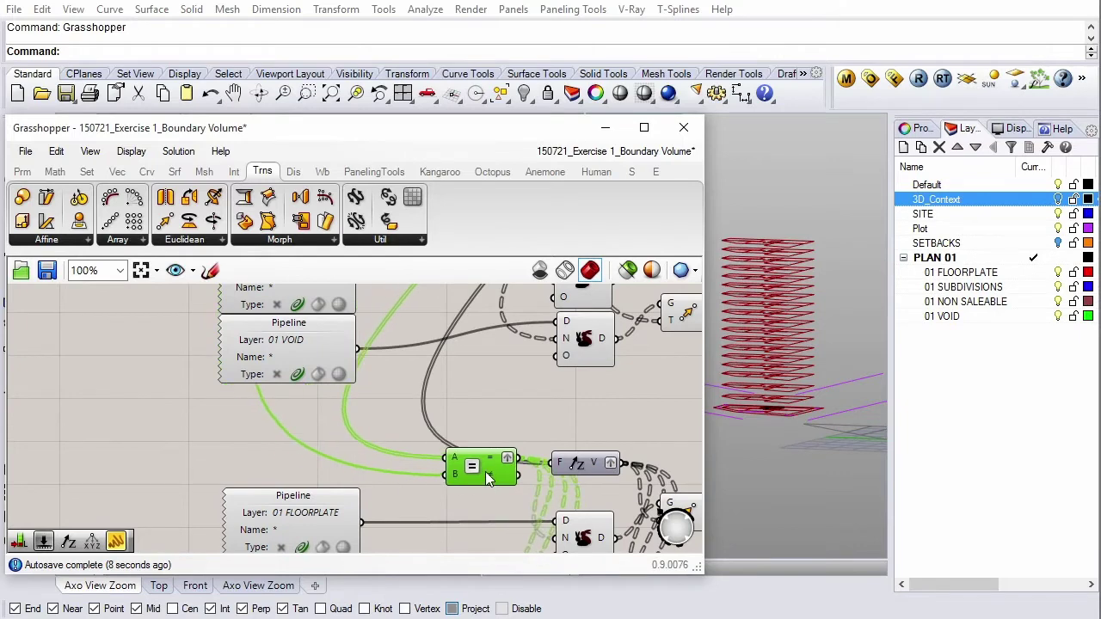
{"action": "scroll", "coordinate": [452, 419], "scroll_direction": "down", "scroll_amount": 4}
Step: Orbit the Perspective view to inspect the stacked outlines, then deselect the Equality component
{"action": "scroll", "coordinate": [421, 424], "scroll_direction": "up", "scroll_amount": 3}
{"action": "scroll", "coordinate": [404, 413], "scroll_direction": "up", "scroll_amount": 2}
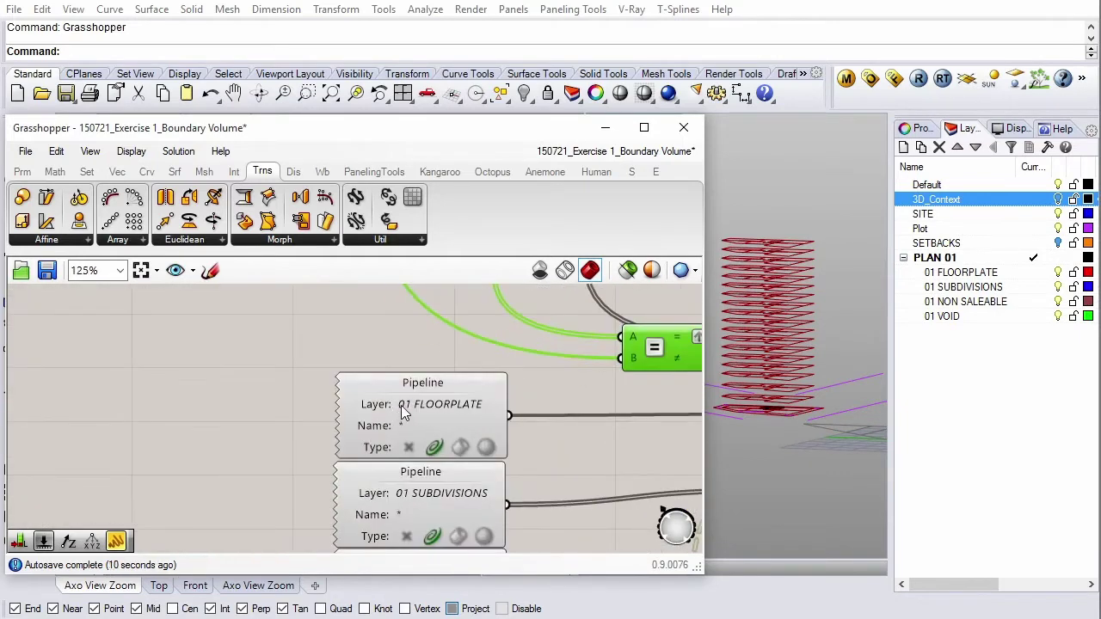
{"action": "left_click", "coordinate": [769, 348]}
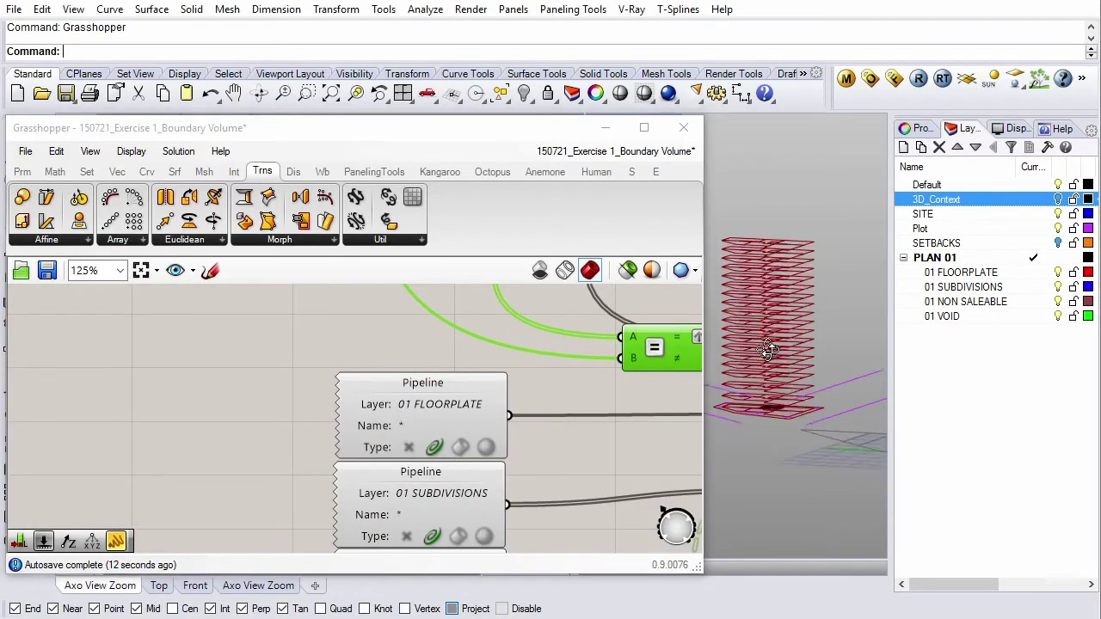
{"action": "scroll", "coordinate": [770, 348], "scroll_direction": "up", "scroll_amount": 2}
{"action": "scroll", "coordinate": [787, 386], "scroll_direction": "up", "scroll_amount": 2}
{"action": "scroll", "coordinate": [803, 419], "scroll_direction": "up", "scroll_amount": 2}
{"action": "scroll", "coordinate": [791, 409], "scroll_direction": "up", "scroll_amount": 2}
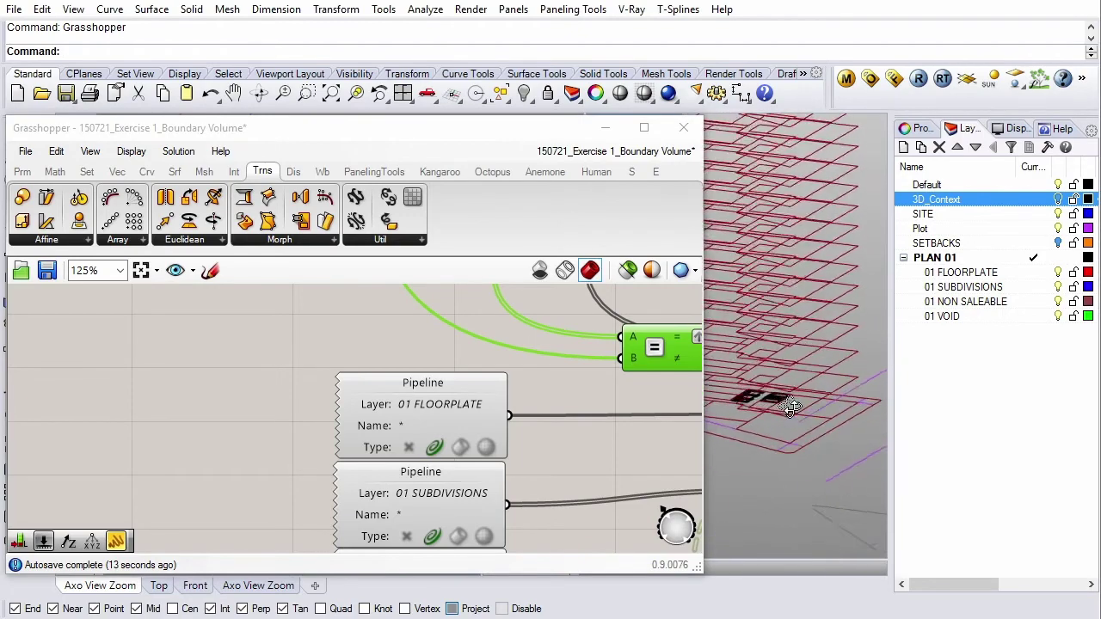
{"action": "right_click_drag", "start_coordinate": [791, 408], "coordinate": [792, 383]}
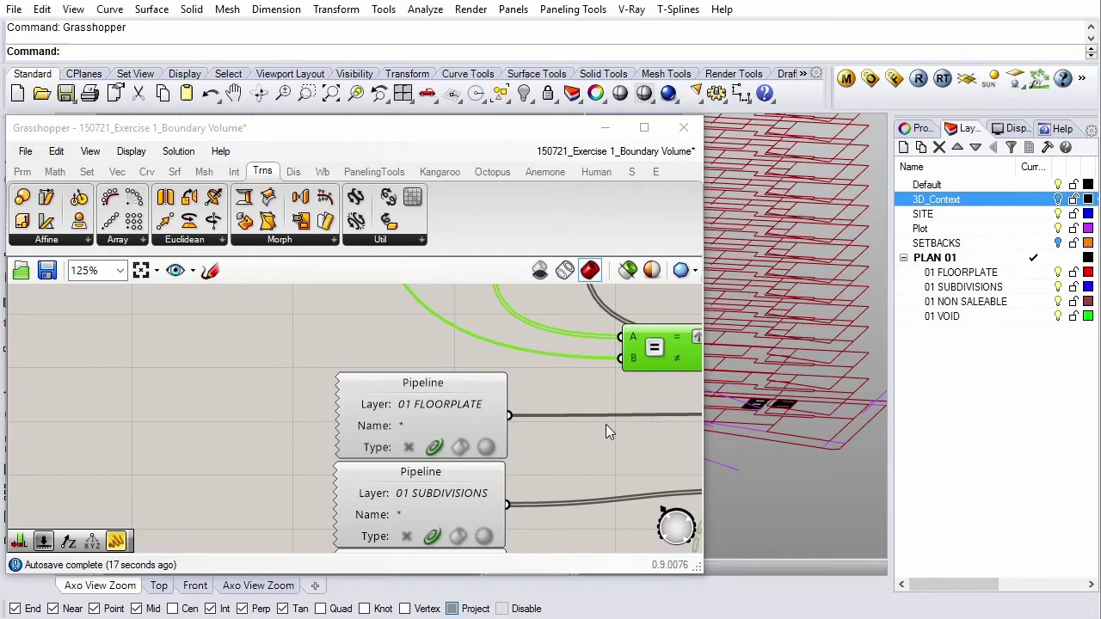
{"action": "left_click", "coordinate": [572, 439]}
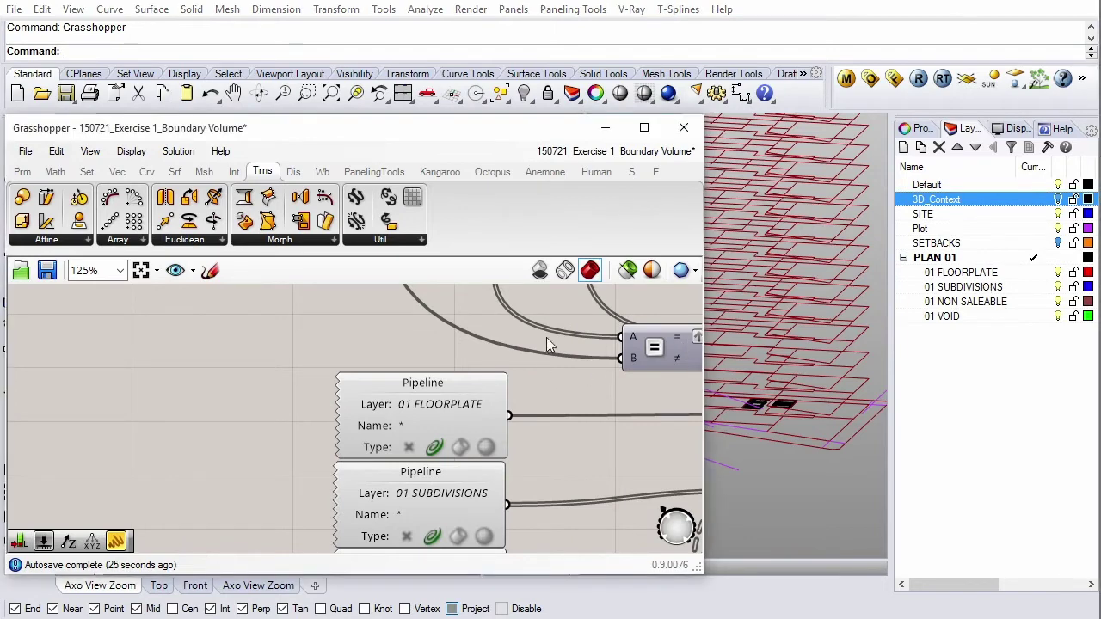
Step: Close the Grasshopper editor and make the plan viewport active
{"action": "left_click", "coordinate": [682, 129]}
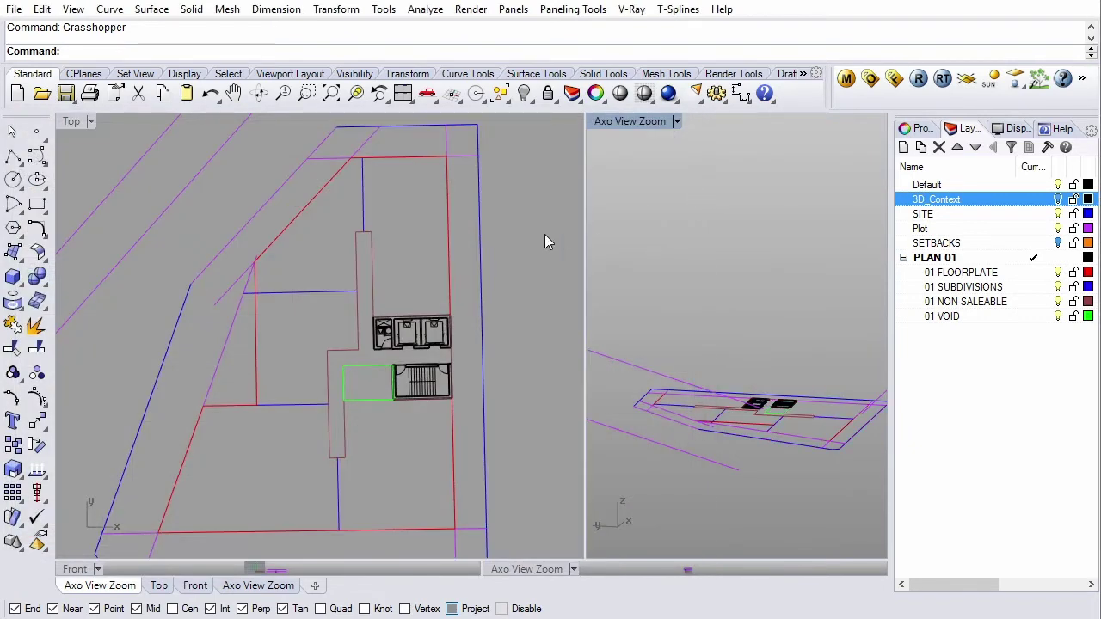
{"action": "left_click", "coordinate": [523, 227]}
{"action": "scroll", "coordinate": [520, 227], "scroll_direction": "down", "scroll_amount": 3}
{"action": "scroll", "coordinate": [437, 252], "scroll_direction": "up", "scroll_amount": 3}
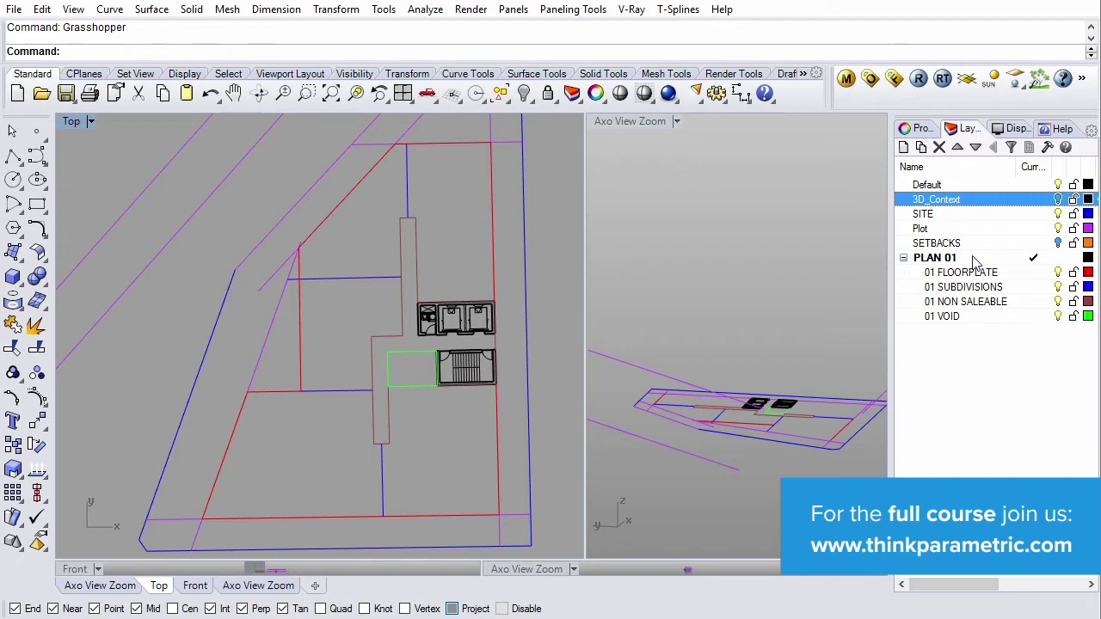
Step: Duplicate the PLAN 01 layer with its objects, including all sublayers
{"action": "left_click", "coordinate": [974, 261]}
{"action": "right_click", "coordinate": [974, 261]}
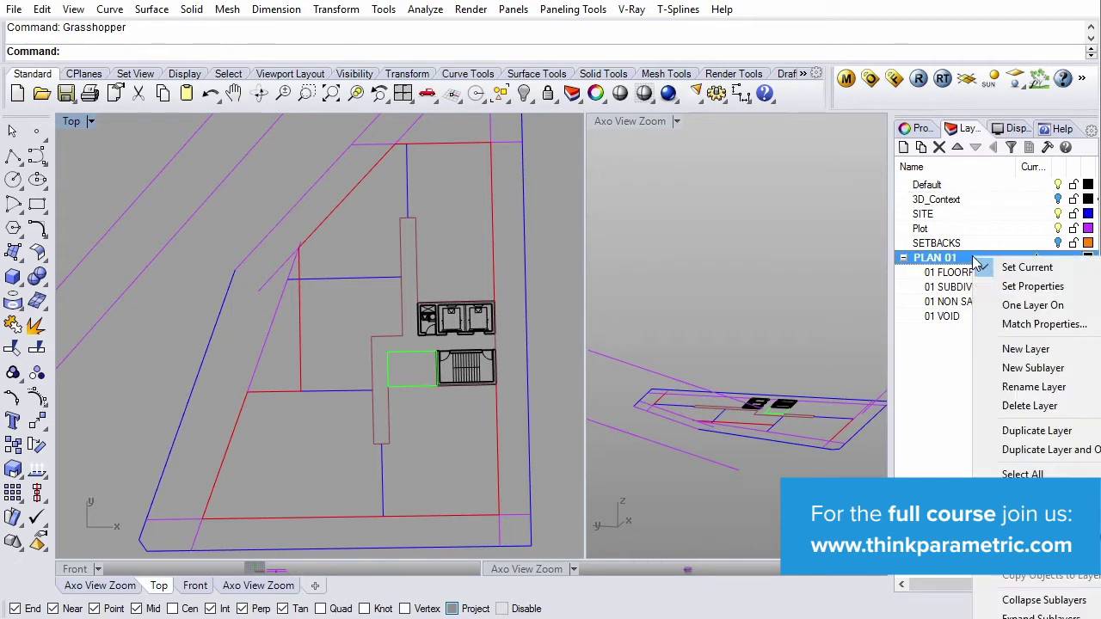
{"action": "left_click", "coordinate": [1071, 460]}
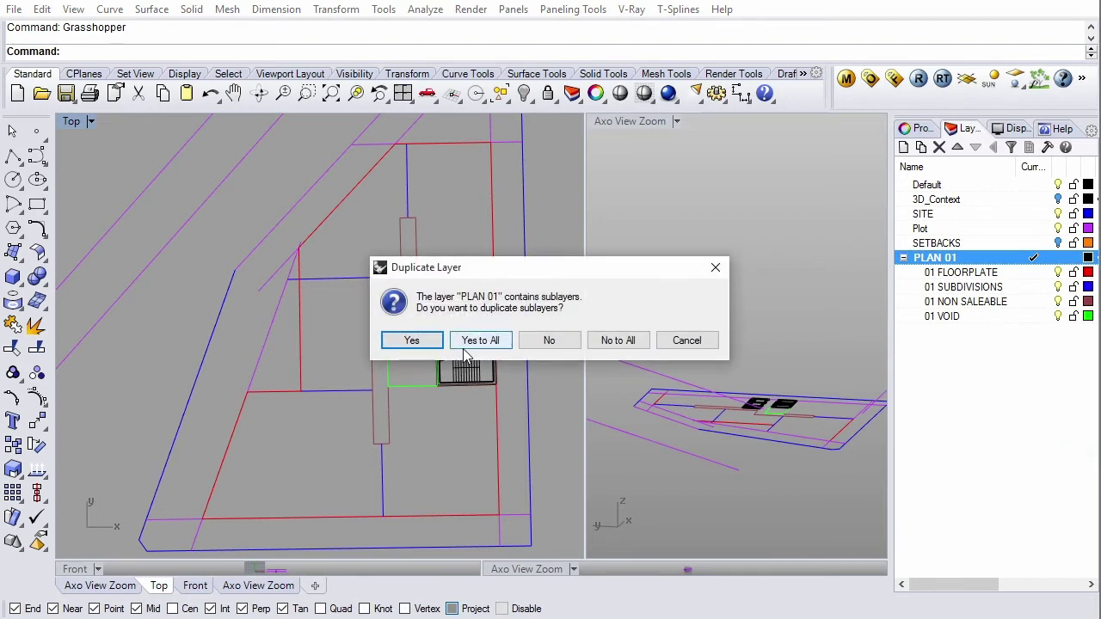
{"action": "left_click", "coordinate": [478, 340]}
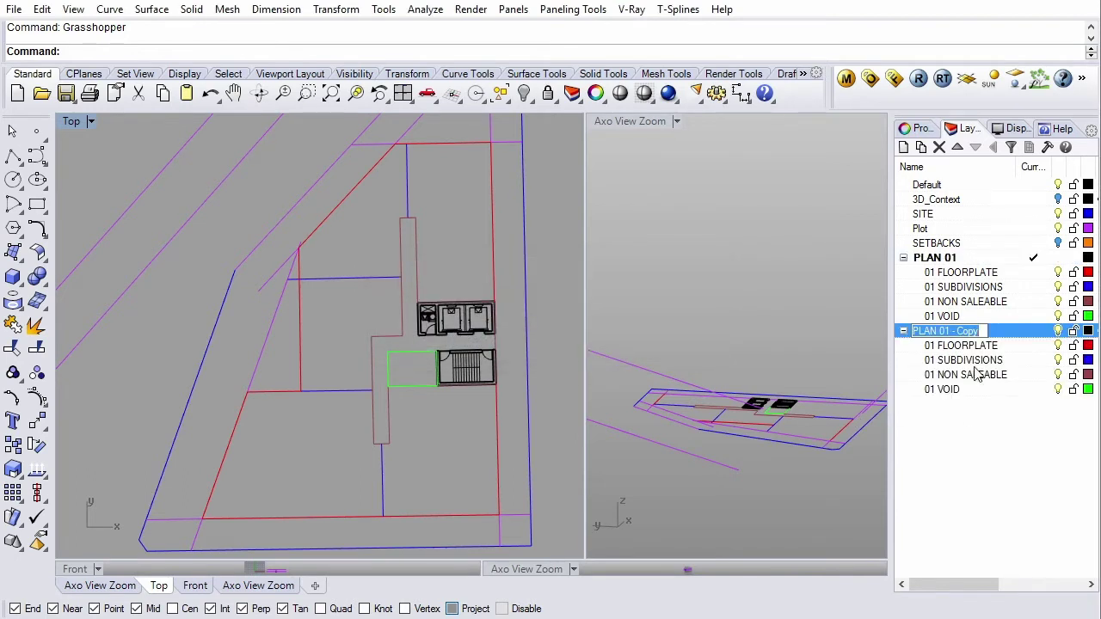
Step: Rename the duplicated layer to PLAN 00
{"action": "left_click", "coordinate": [978, 331]}
{"action": "left_click_drag", "start_coordinate": [987, 334], "coordinate": [944, 344]}
{"action": "type", "text": "00"}
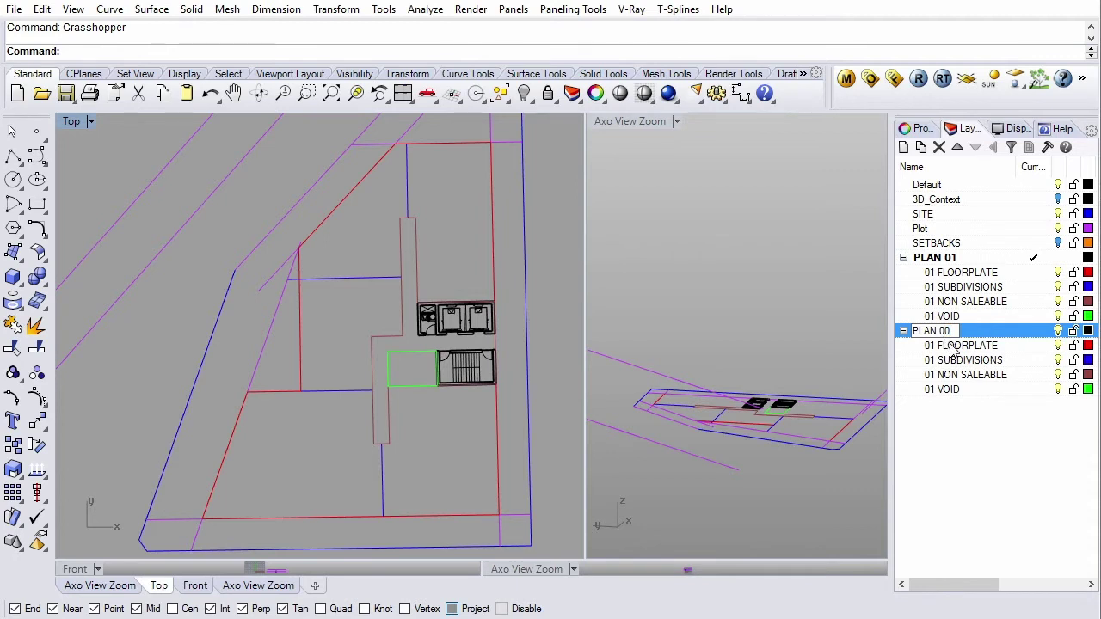
{"action": "left_click", "coordinate": [952, 347]}
Step: Rename the sublayers to 00 FLOORPLATE, 00 SUBDIVISIONS, 00 NON SALEABLE and 00 VOID
{"action": "left_click", "coordinate": [935, 348]}
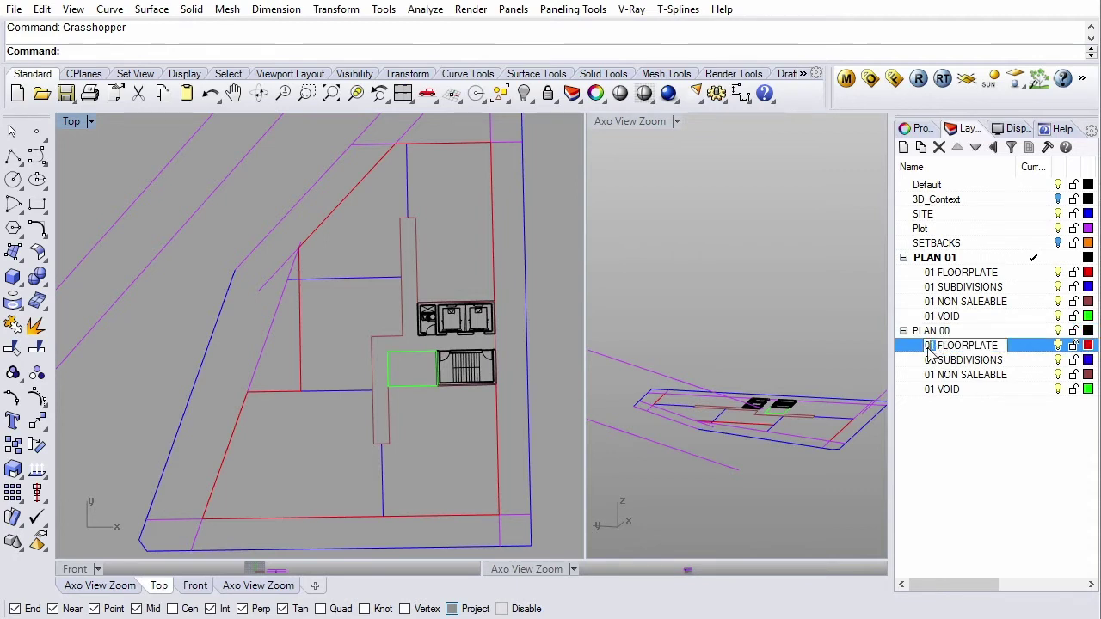
{"action": "type", "text": "0"}
{"action": "left_click", "coordinate": [937, 362]}
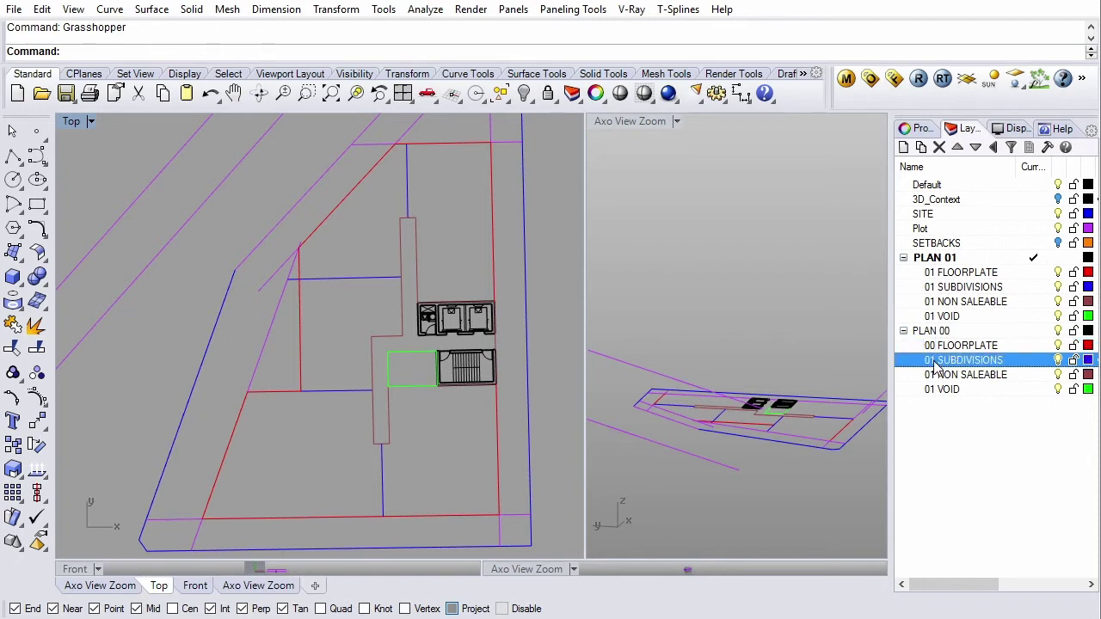
{"action": "left_click", "coordinate": [935, 362]}
{"action": "type", "text": "0"}
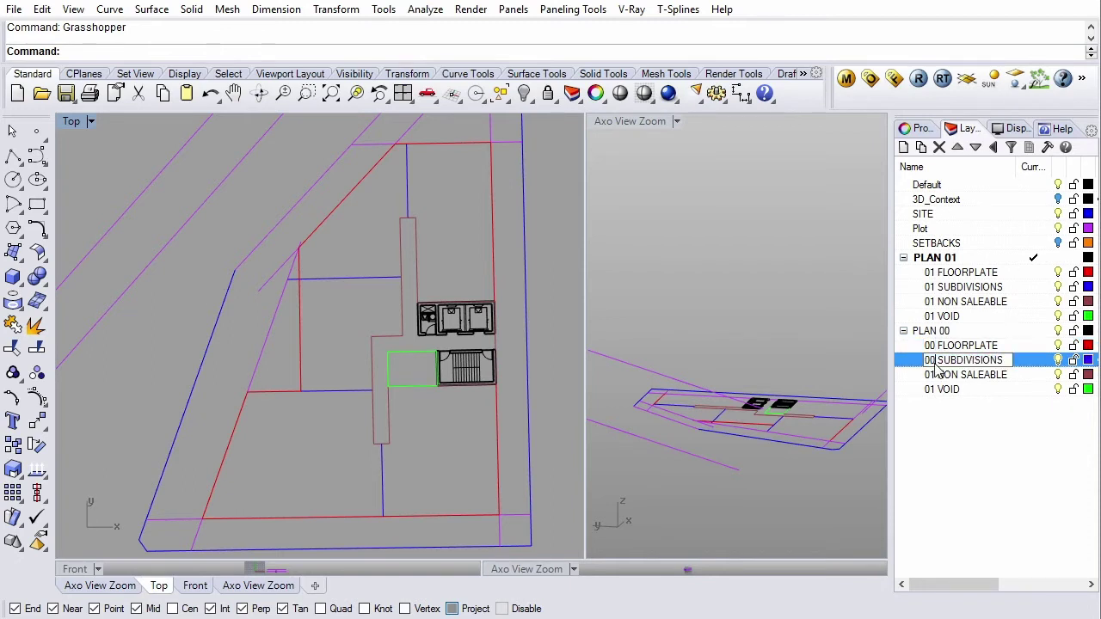
{"action": "left_click", "coordinate": [933, 376]}
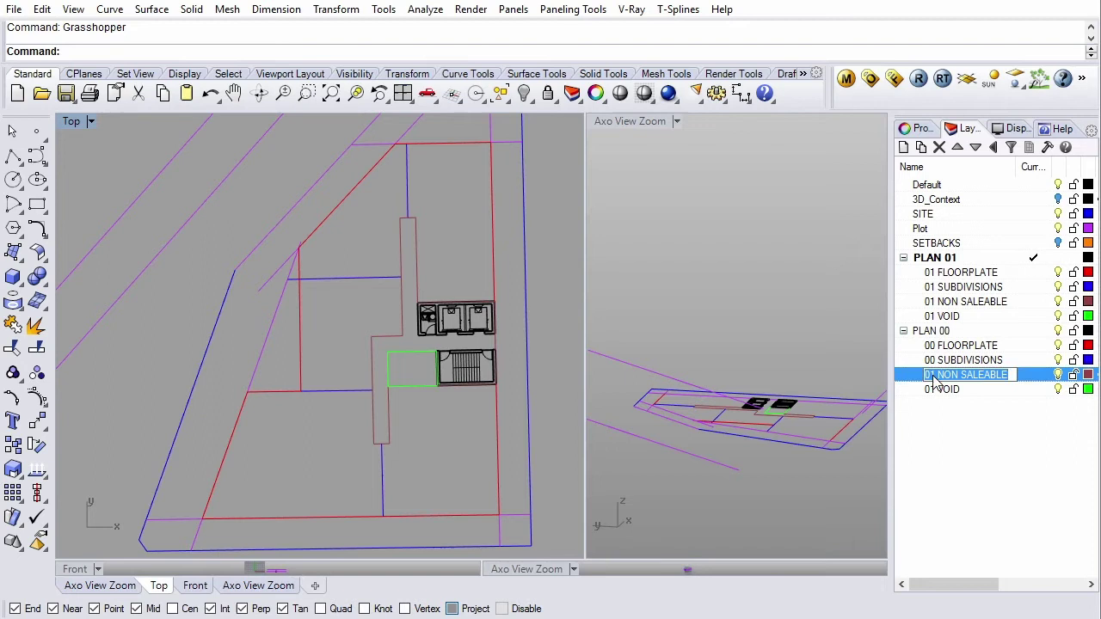
{"action": "left_click_drag", "start_coordinate": [935, 378], "coordinate": [925, 379]}
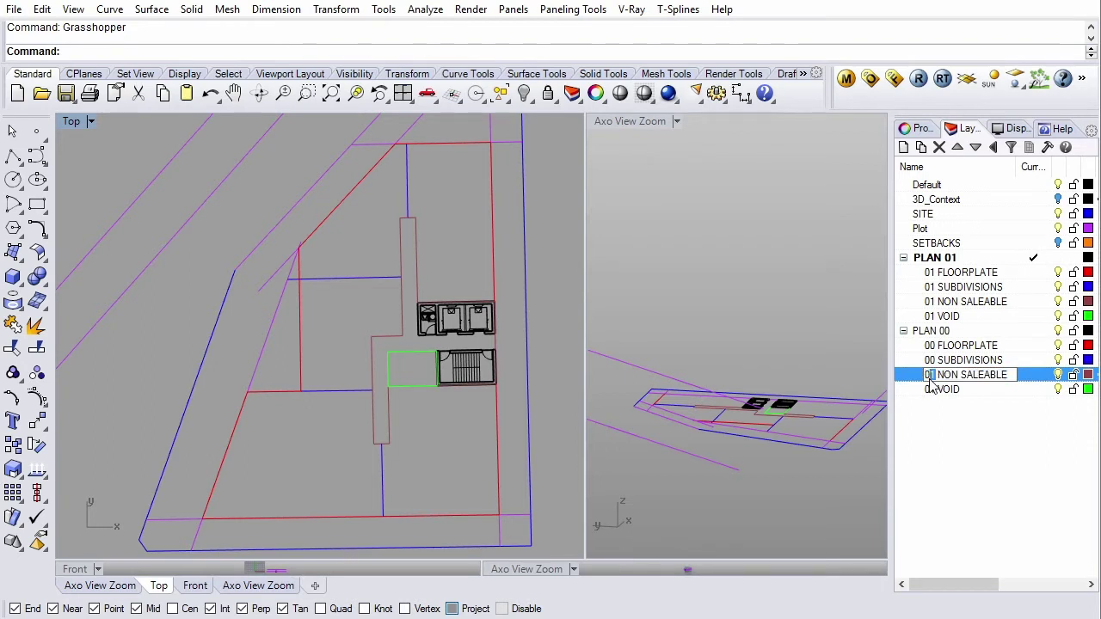
{"action": "type", "text": "0"}
{"action": "left_click", "coordinate": [936, 391]}
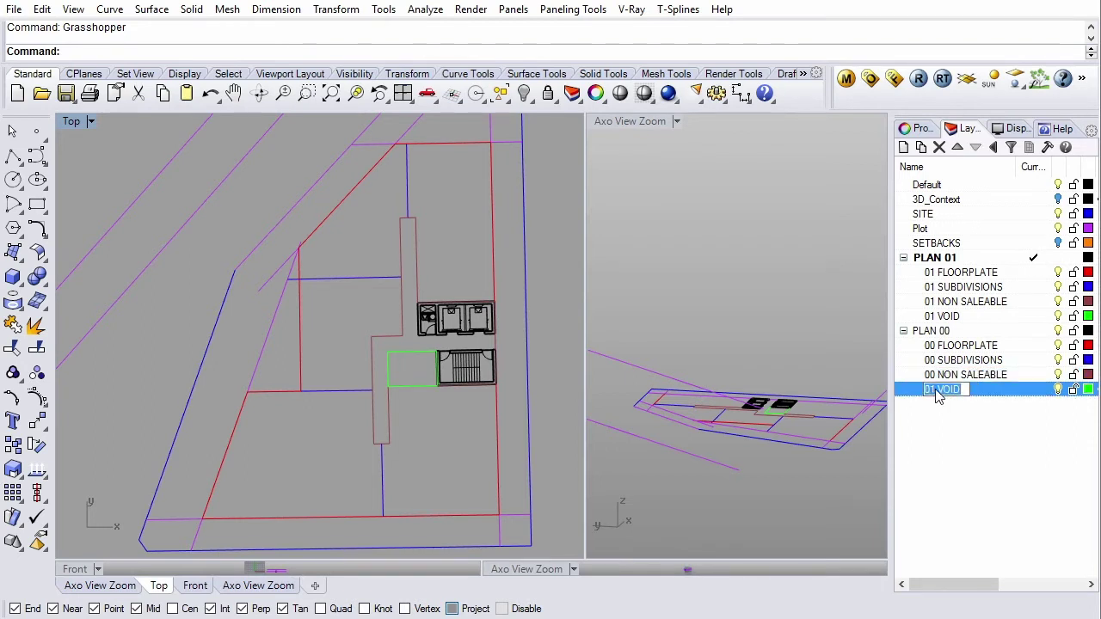
{"action": "left_click_drag", "start_coordinate": [937, 394], "coordinate": [932, 397]}
{"action": "type", "text": "0"}
{"action": "key", "text": "Return"}
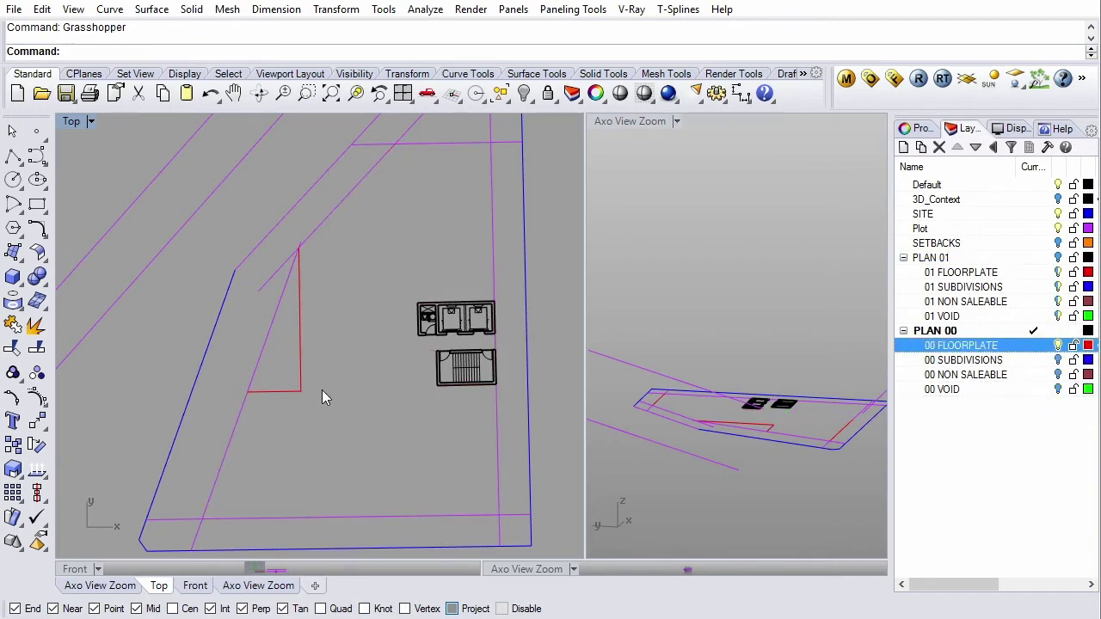
Step: On 00 FLOORPLATE, draw a closed four-sided polyline following the corners and diagonal edge
{"action": "left_click", "coordinate": [299, 389]}
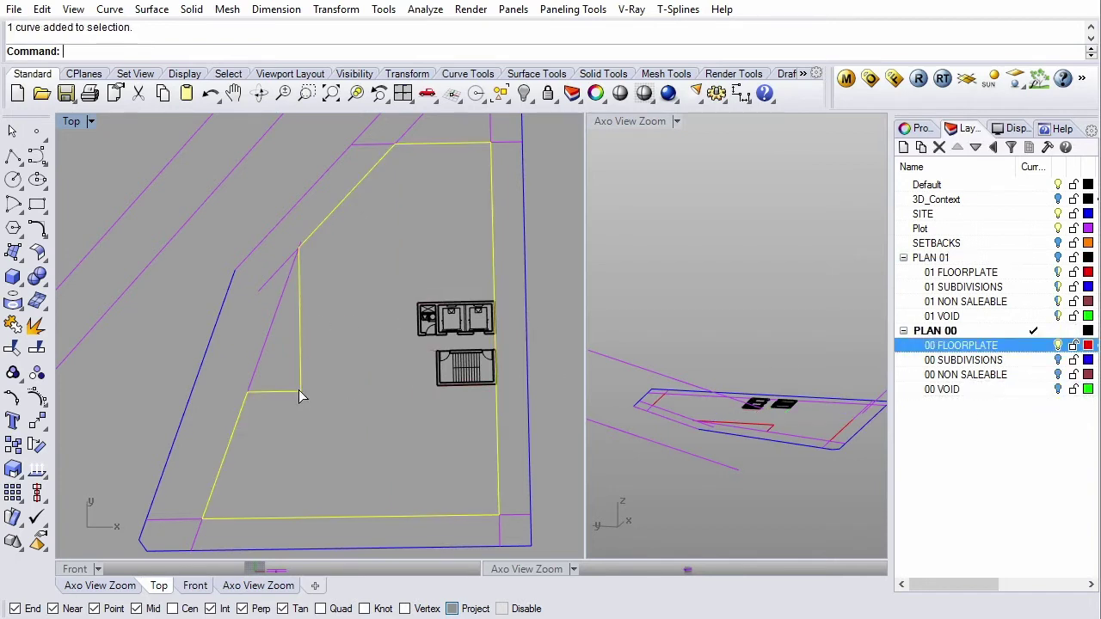
{"action": "left_click", "coordinate": [13, 156]}
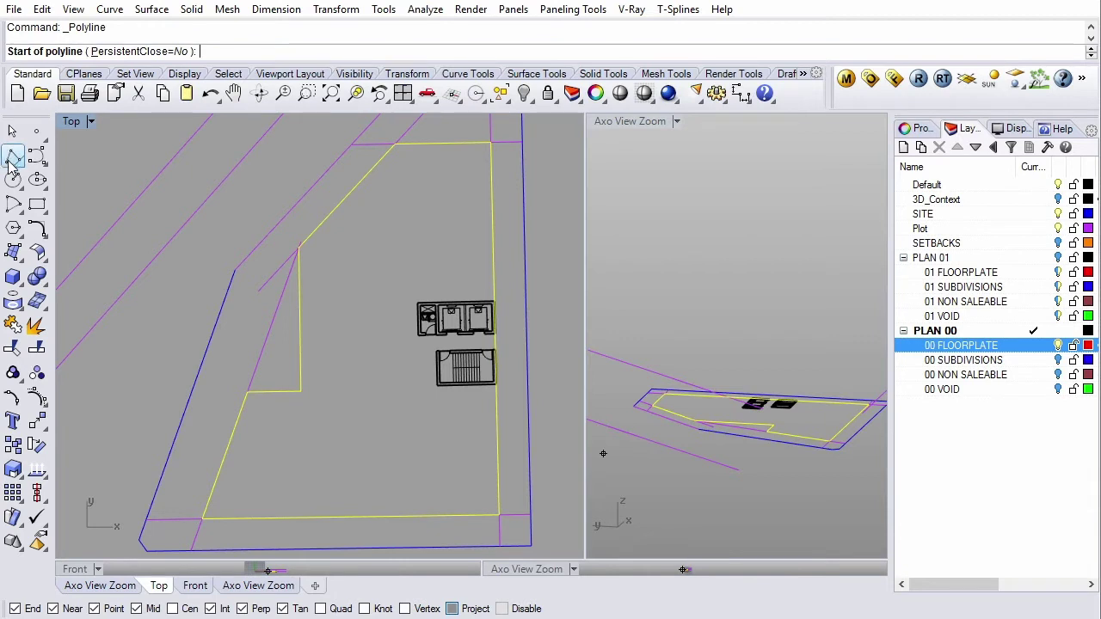
{"action": "double_click", "coordinate": [1017, 348]}
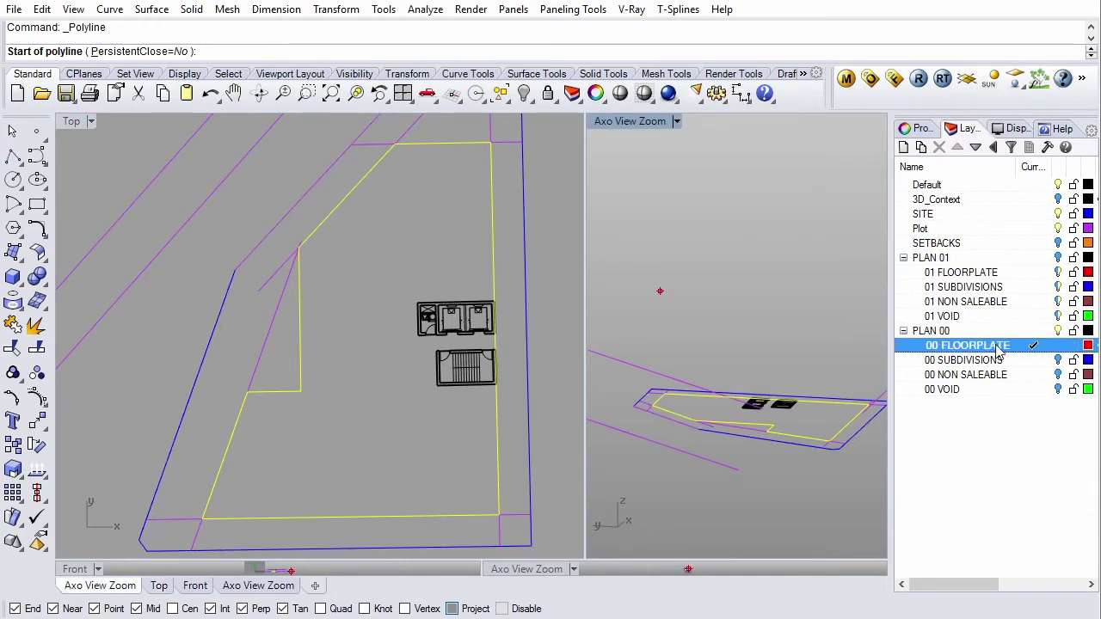
{"action": "left_click", "coordinate": [393, 145]}
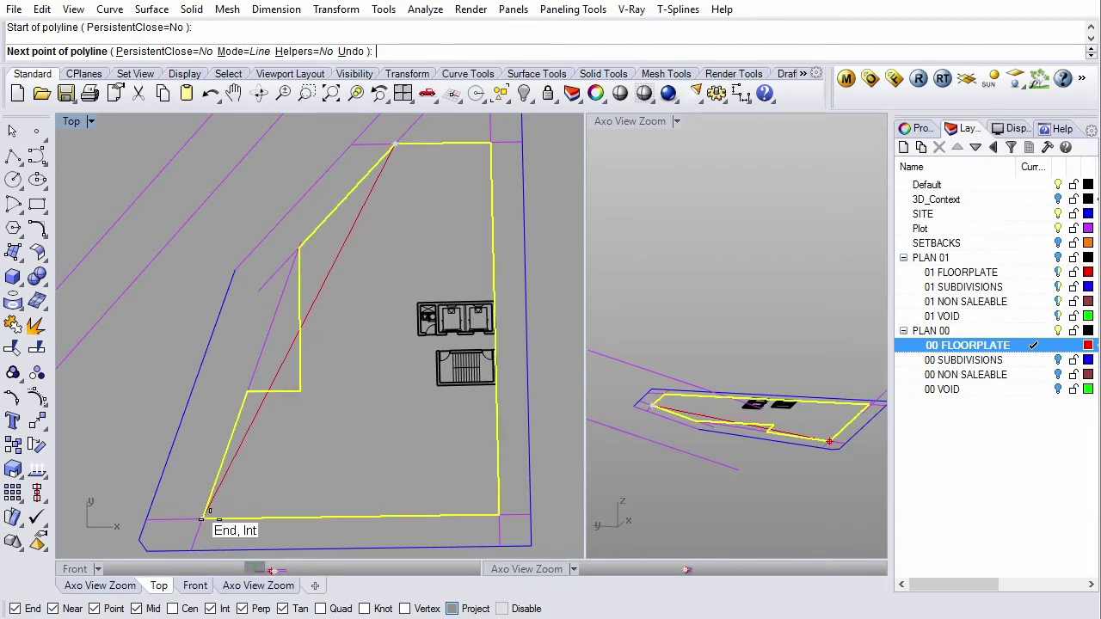
{"action": "left_click", "coordinate": [209, 511]}
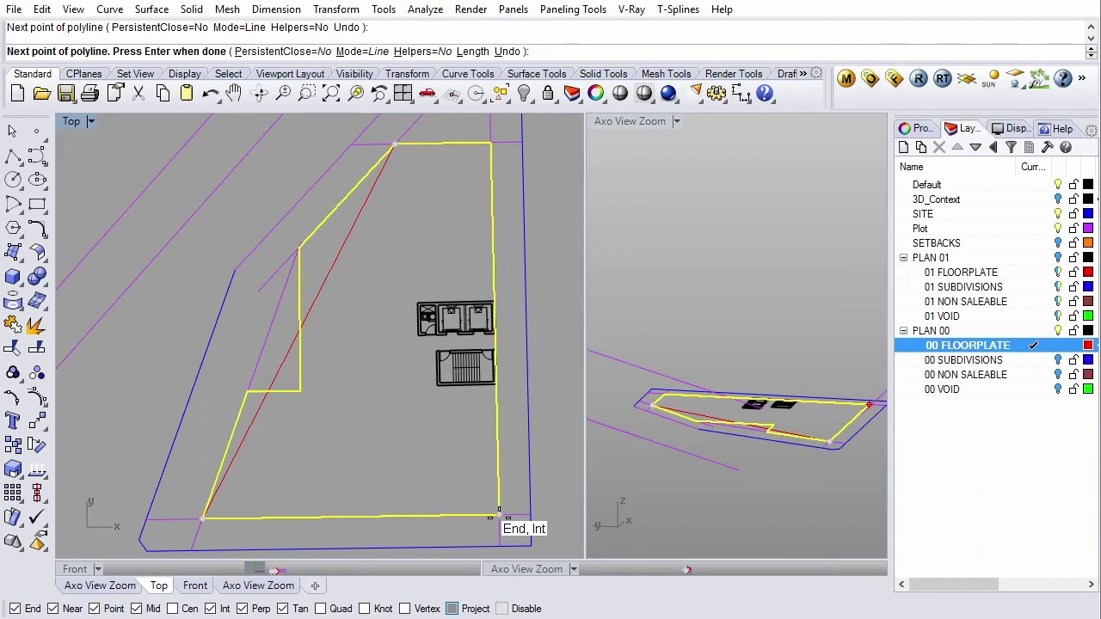
{"action": "left_click", "coordinate": [499, 514]}
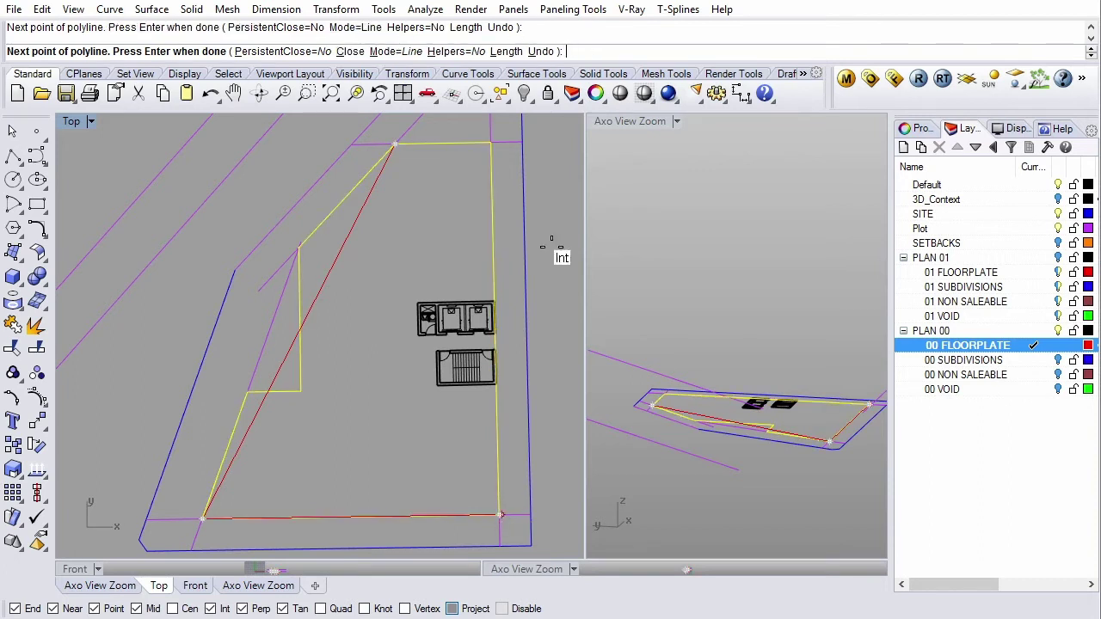
{"action": "left_click", "coordinate": [492, 142]}
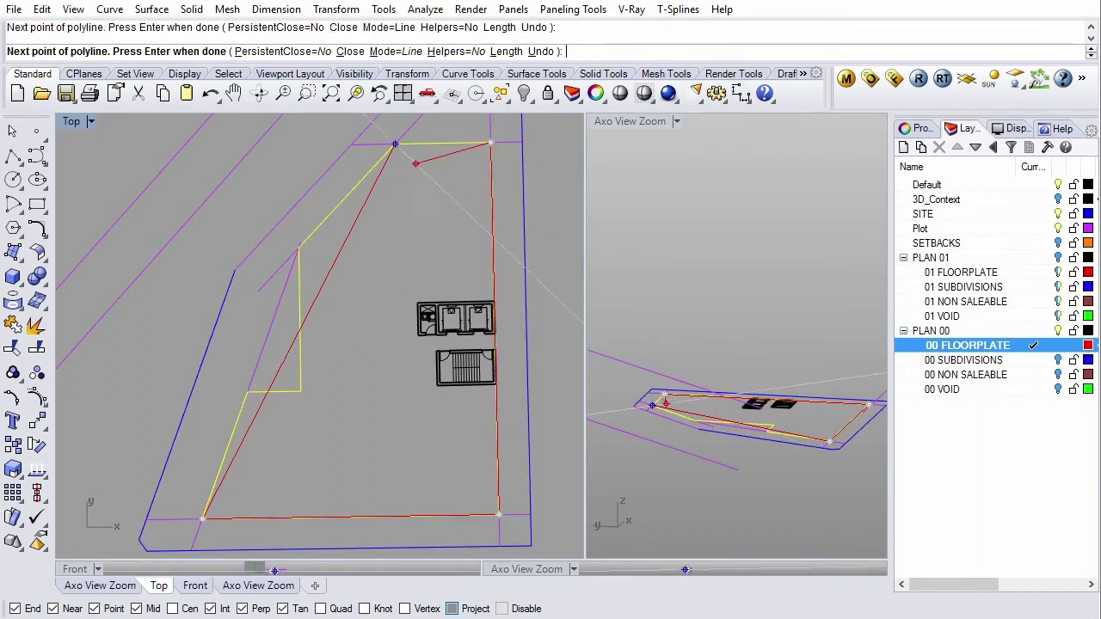
{"action": "scroll", "coordinate": [393, 146], "scroll_direction": "up", "scroll_amount": 3}
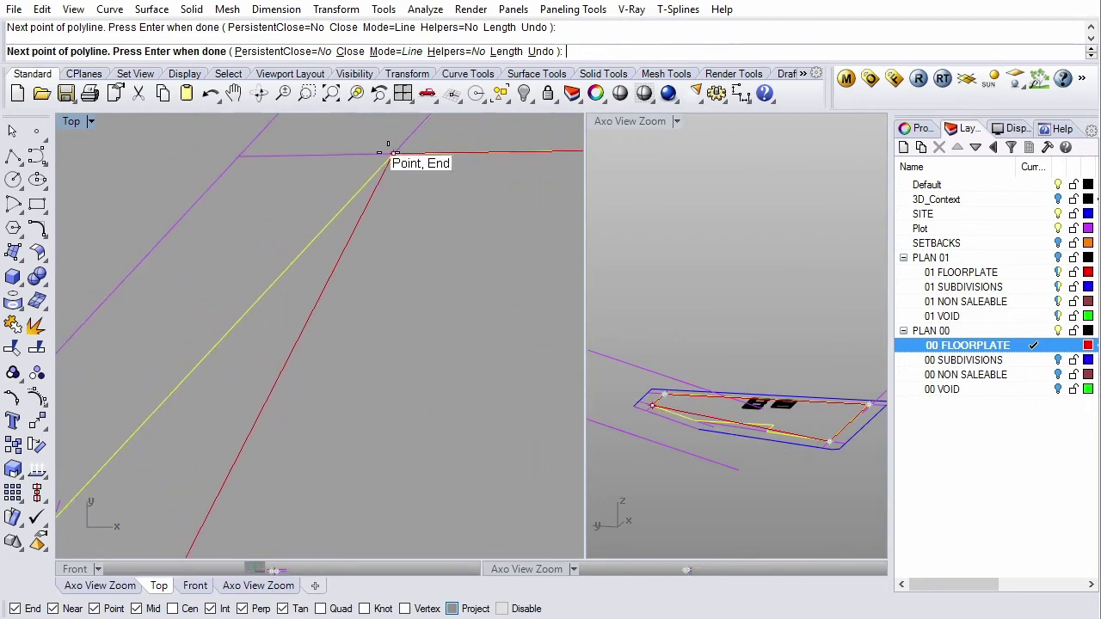
{"action": "left_click", "coordinate": [392, 155]}
{"action": "key", "text": "Return"}
{"action": "scroll", "coordinate": [404, 138], "scroll_direction": "down", "scroll_amount": 3}
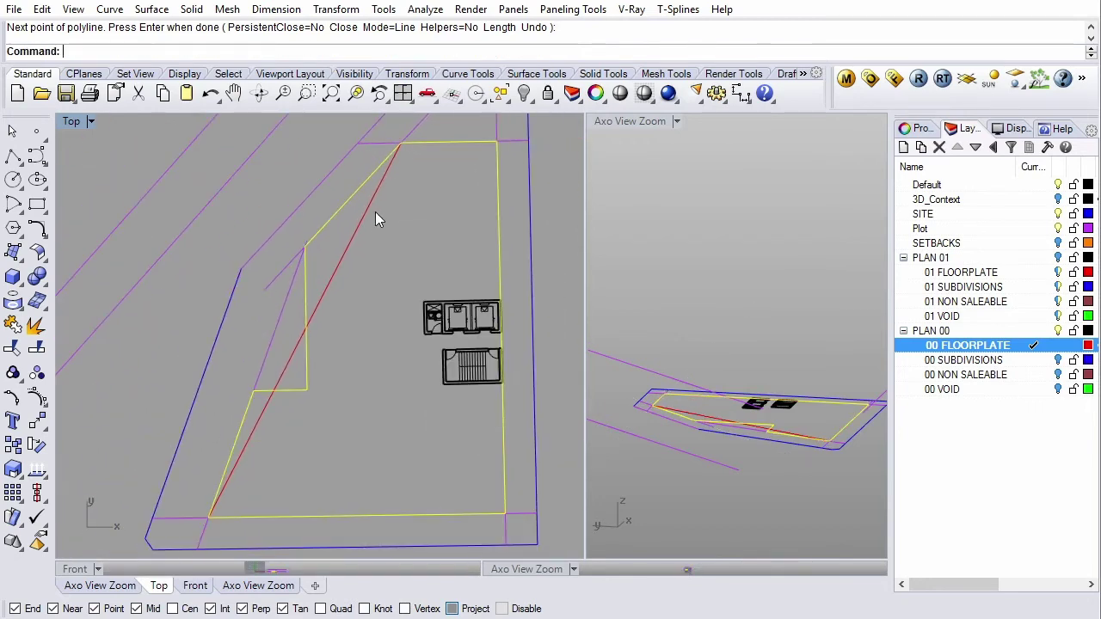
{"action": "scroll", "coordinate": [375, 211], "scroll_direction": "down", "scroll_amount": 2}
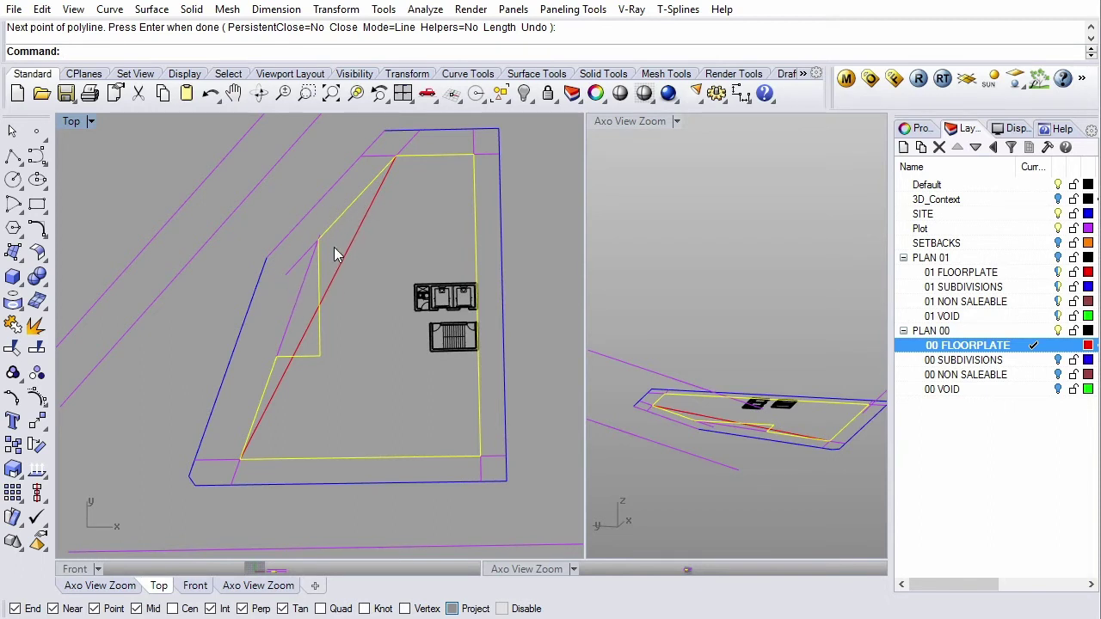
Step: Delete the old stepped floorplate outline, keeping the new four-sided one
{"action": "left_click", "coordinate": [362, 270]}
{"action": "left_click", "coordinate": [319, 269]}
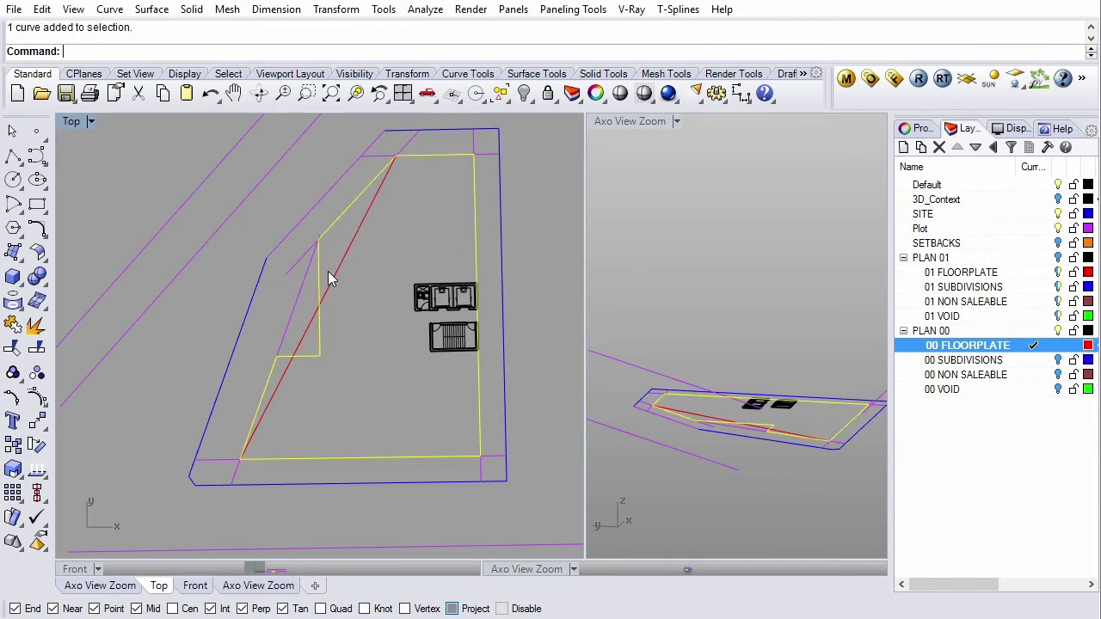
{"action": "key", "text": "Delete"}
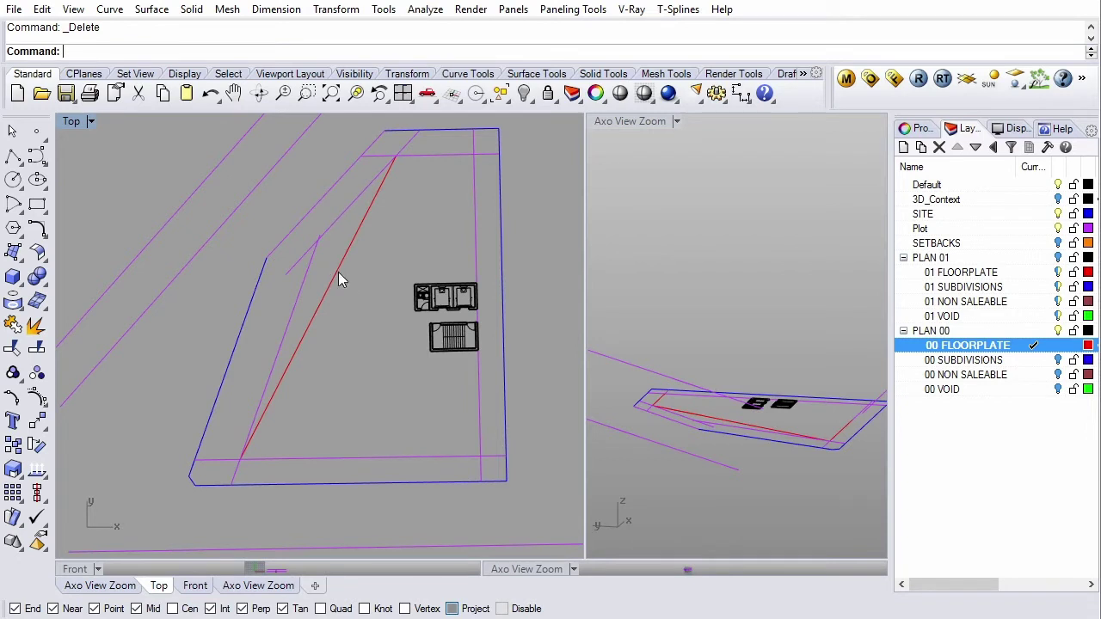
{"action": "left_click", "coordinate": [338, 271]}
{"action": "scroll", "coordinate": [344, 258], "scroll_direction": "up", "scroll_amount": 2}
{"action": "scroll", "coordinate": [344, 275], "scroll_direction": "down", "scroll_amount": 2}
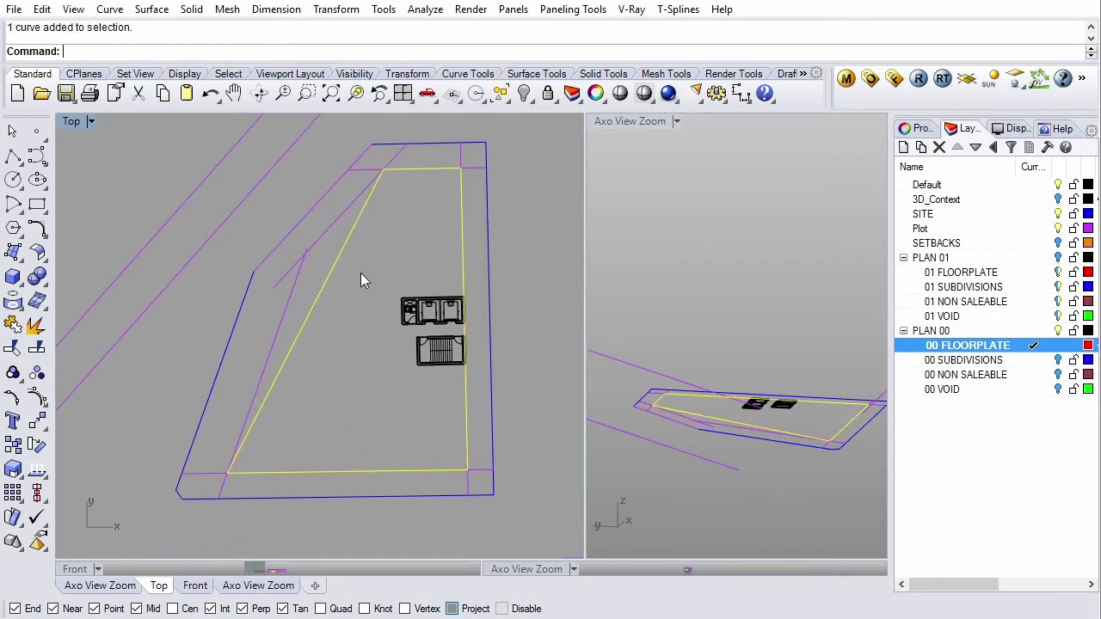
Step: Show 00 SUBDIVISIONS and 00 NON SALEABLE, deleting the old subdivision lines and L-shaped non-saleable curve
{"action": "left_click", "coordinate": [1057, 359]}
{"action": "left_click_drag", "start_coordinate": [412, 225], "coordinate": [366, 291]}
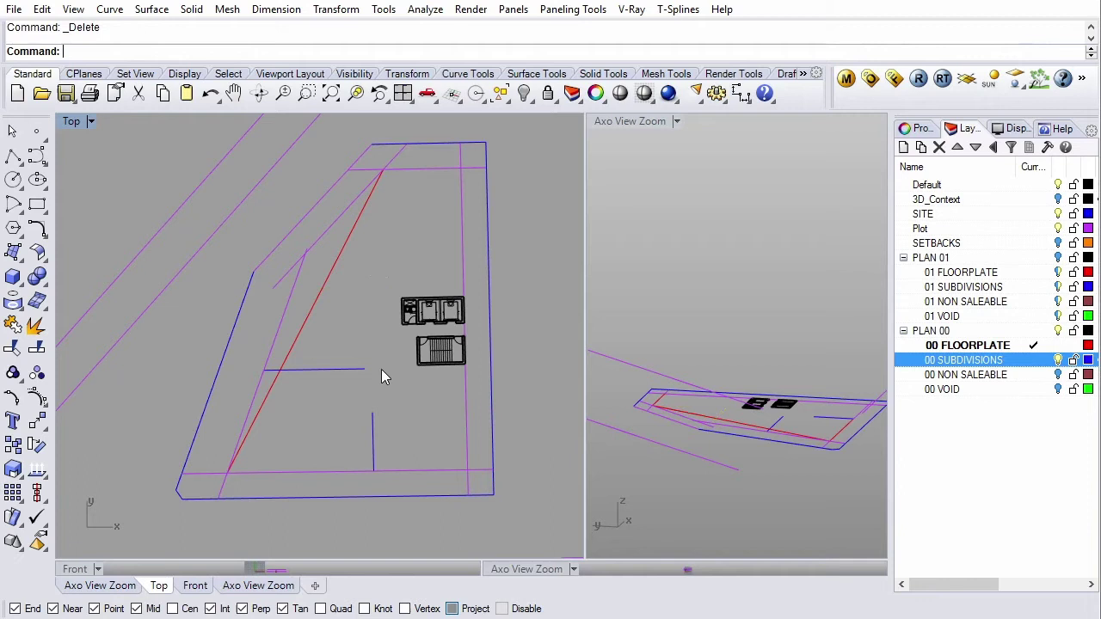
{"action": "left_click_drag", "start_coordinate": [350, 444], "coordinate": [351, 444]}
{"action": "key", "text": "Delete"}
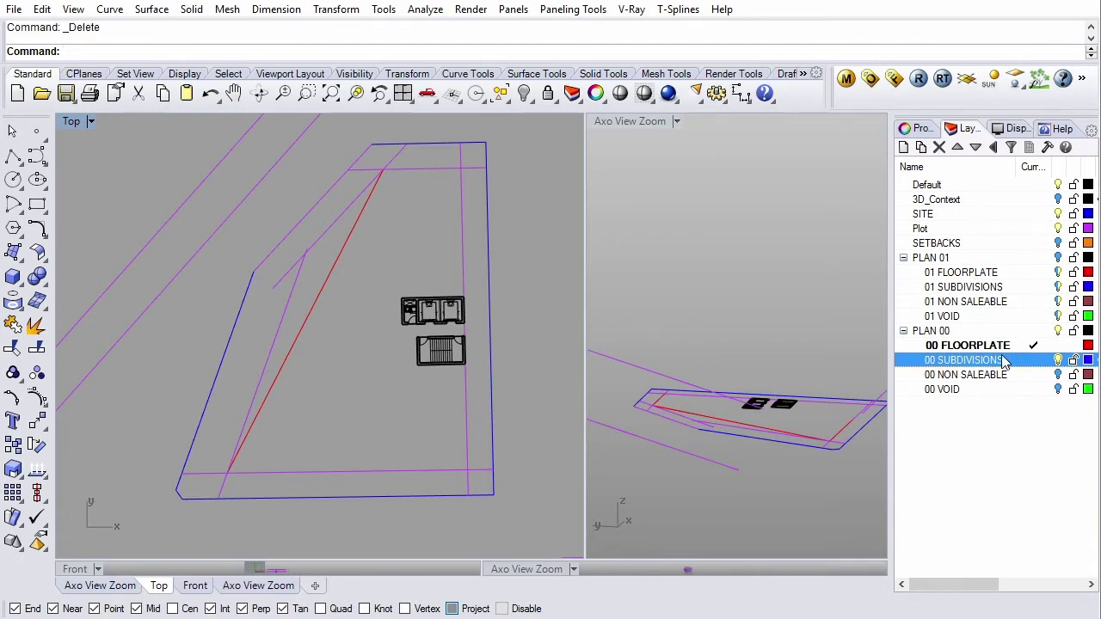
{"action": "left_click", "coordinate": [1057, 374]}
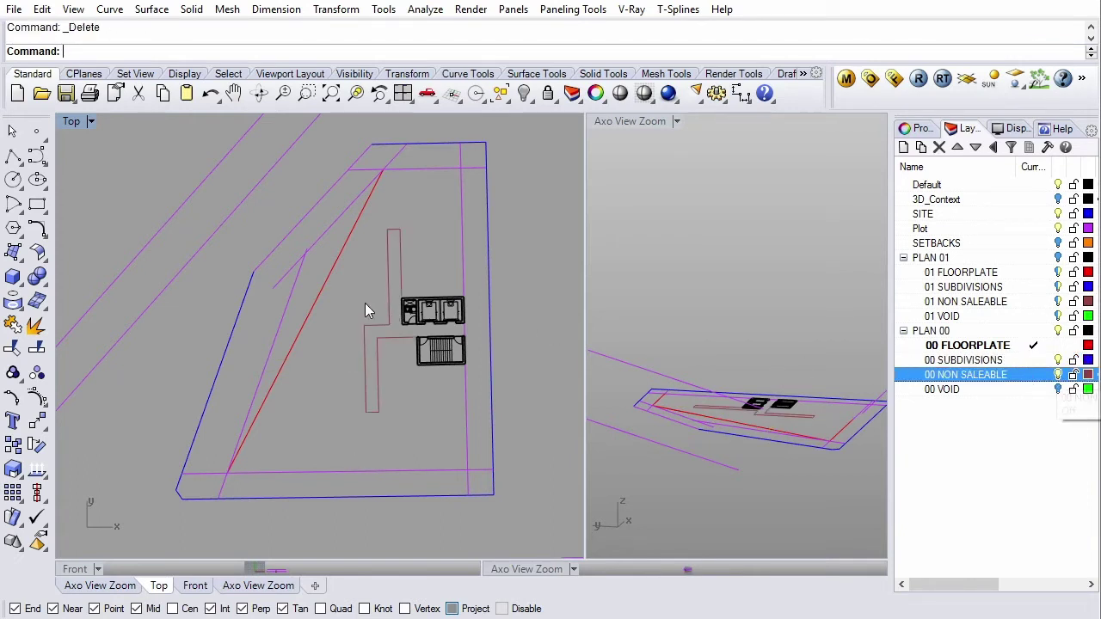
{"action": "left_click", "coordinate": [390, 284]}
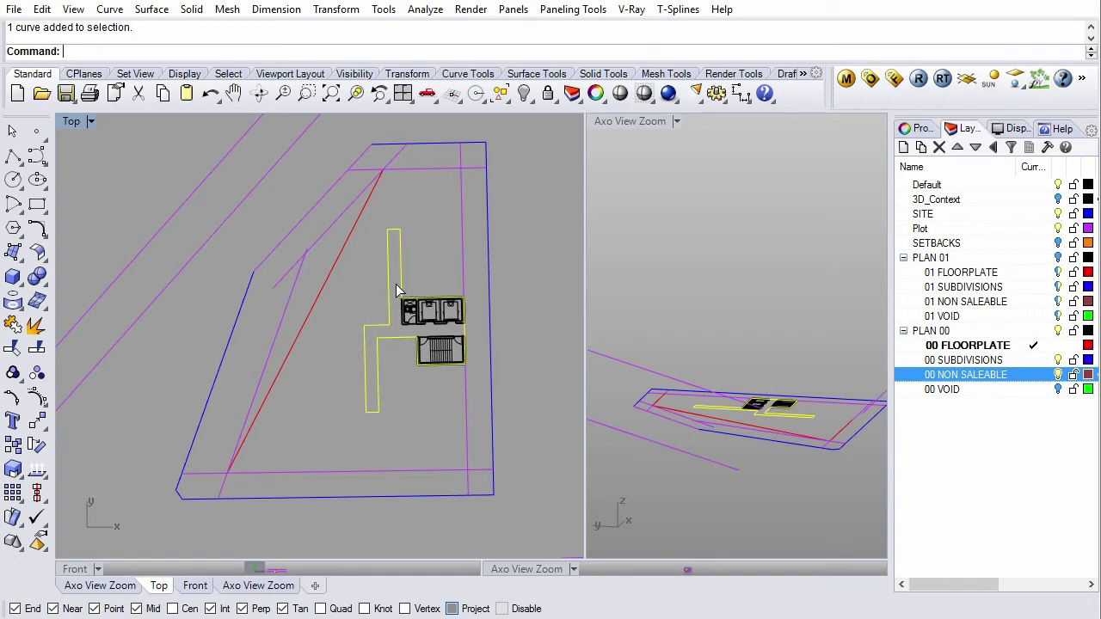
{"action": "key", "text": "Delete"}
Step: On 00 NON SALEABLE, draw a closed polyline from the core corner to the diagonal edge
{"action": "left_click", "coordinate": [12, 155]}
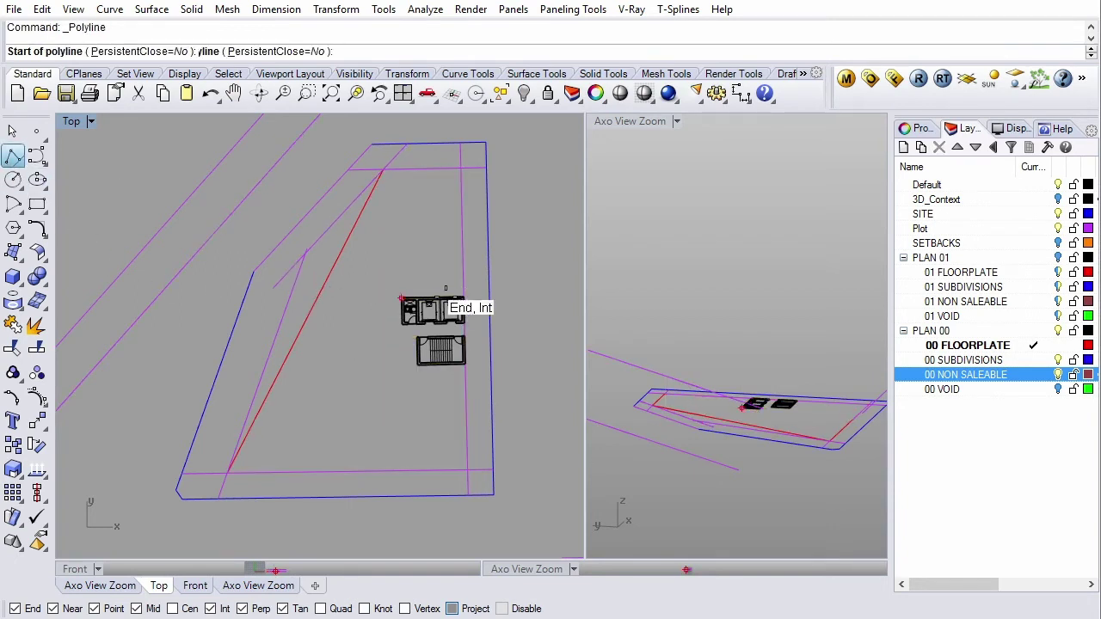
{"action": "scroll", "coordinate": [421, 305], "scroll_direction": "up", "scroll_amount": 3}
{"action": "scroll", "coordinate": [481, 300], "scroll_direction": "up", "scroll_amount": 1}
{"action": "double_click", "coordinate": [989, 378]}
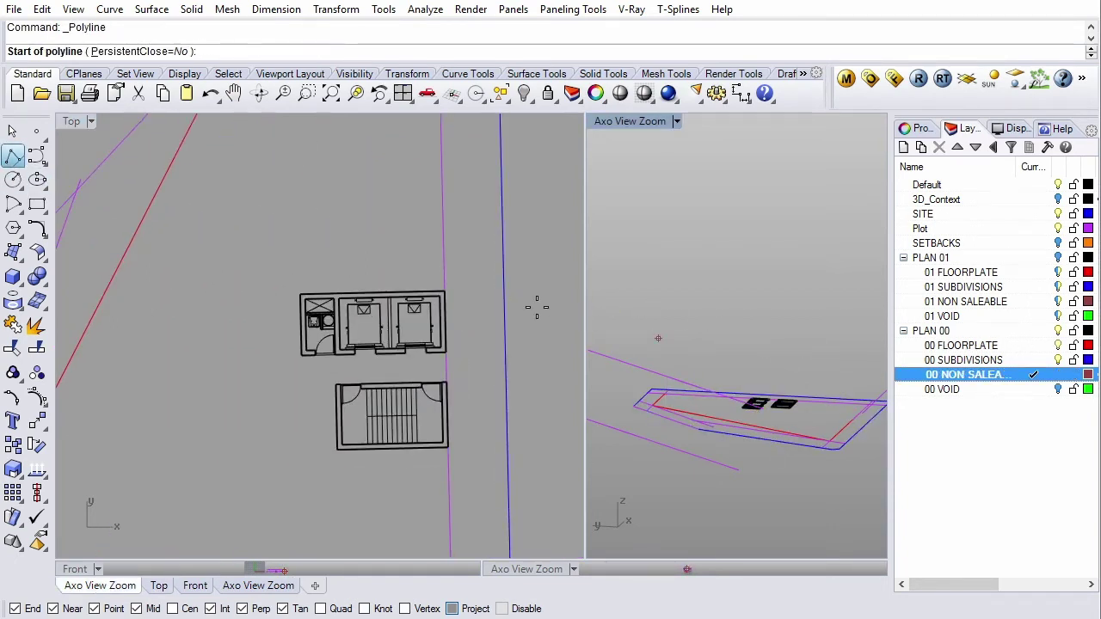
{"action": "left_click", "coordinate": [447, 292]}
{"action": "scroll", "coordinate": [454, 289], "scroll_direction": "down", "scroll_amount": 3}
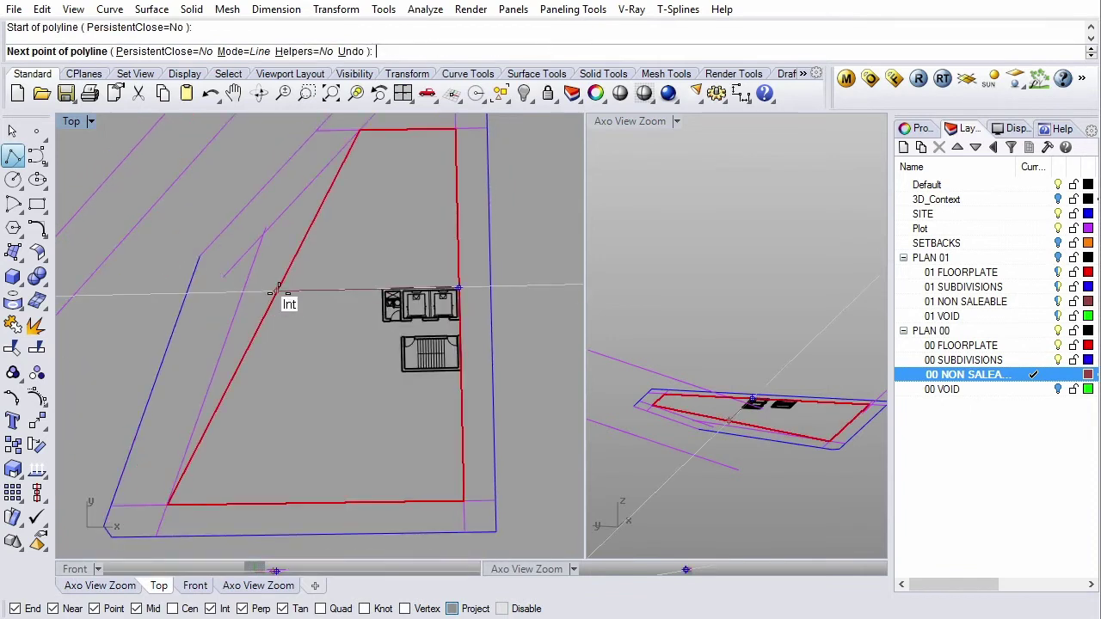
{"action": "scroll", "coordinate": [278, 292], "scroll_direction": "up", "scroll_amount": 2}
{"action": "left_click", "coordinate": [277, 290]}
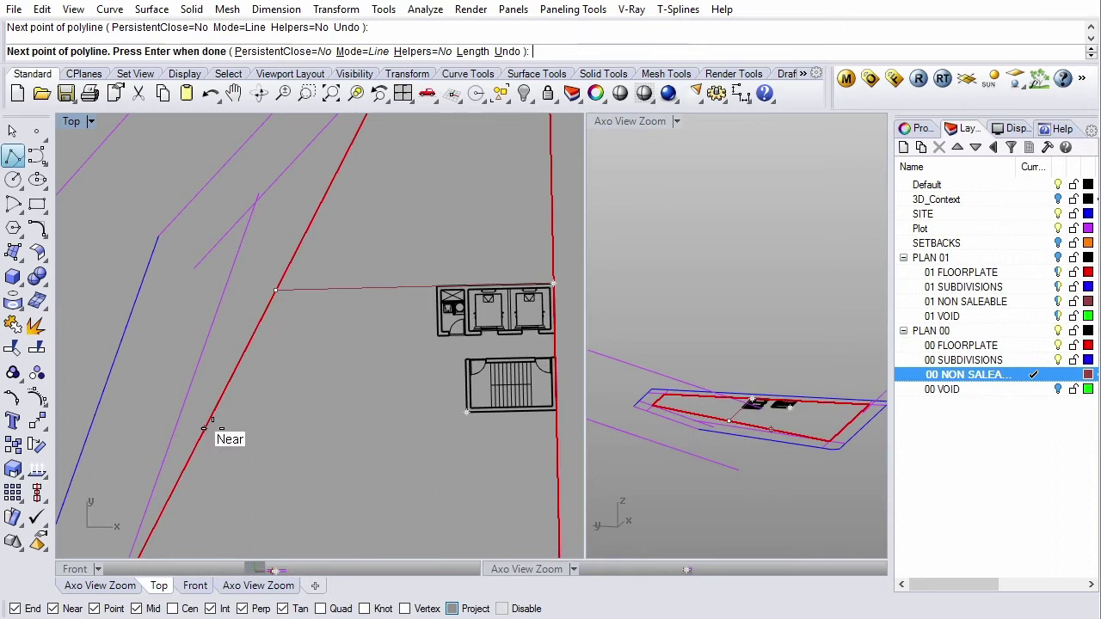
{"action": "left_click", "coordinate": [211, 421]}
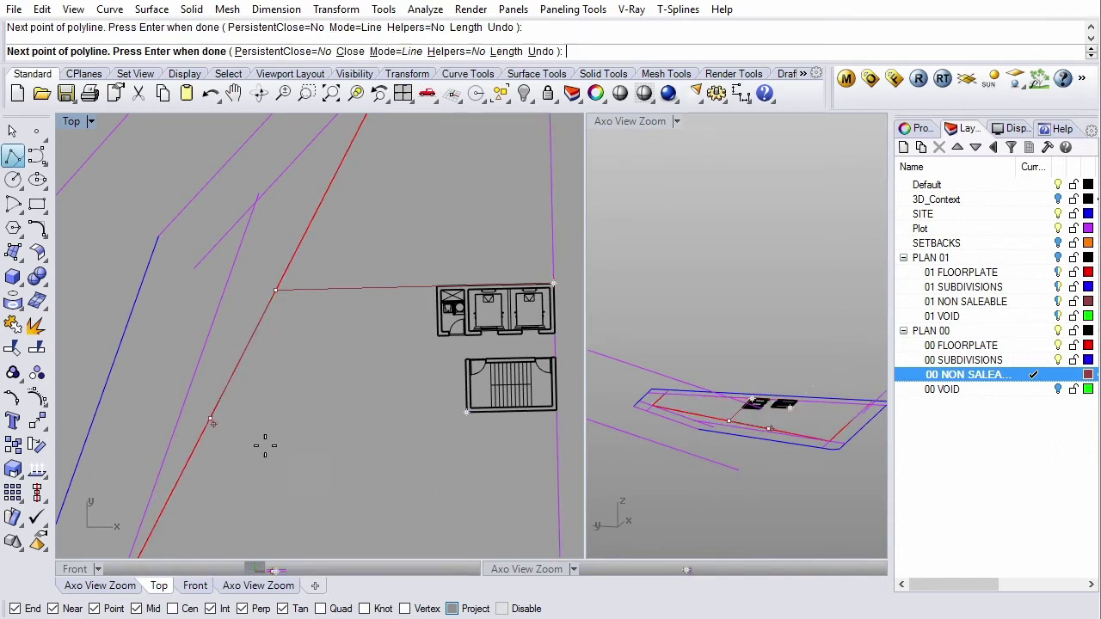
{"action": "left_click", "coordinate": [555, 414]}
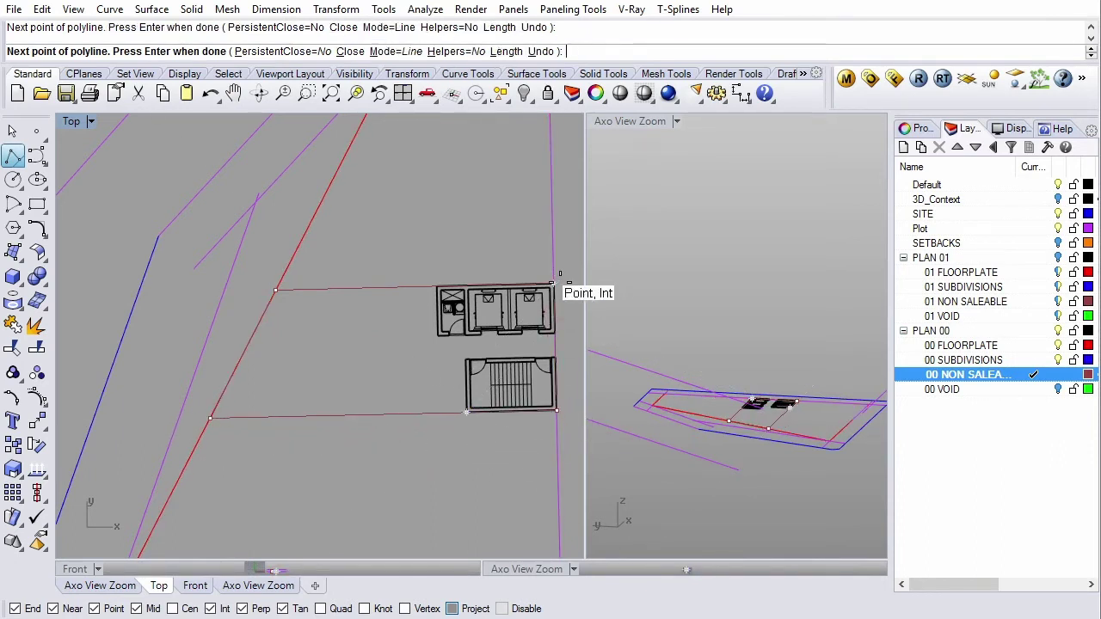
{"action": "left_click", "coordinate": [555, 283]}
{"action": "right_click", "coordinate": [368, 291]}
{"action": "scroll", "coordinate": [375, 292], "scroll_direction": "down", "scroll_amount": 1}
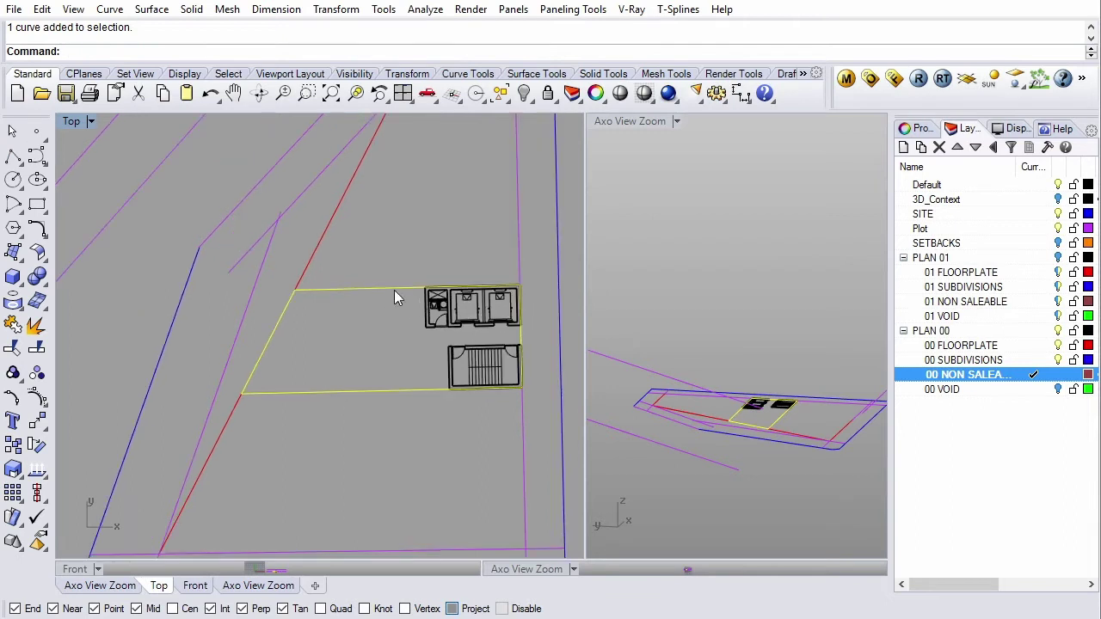
{"action": "scroll", "coordinate": [442, 316], "scroll_direction": "down", "scroll_amount": 3}
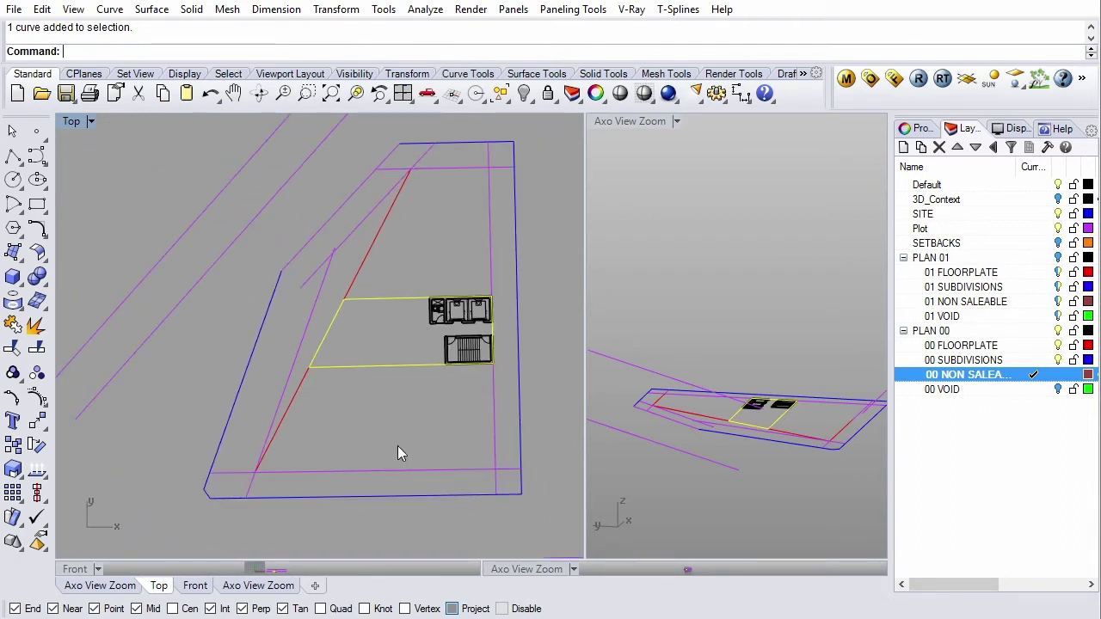
{"action": "key", "text": "Escape"}
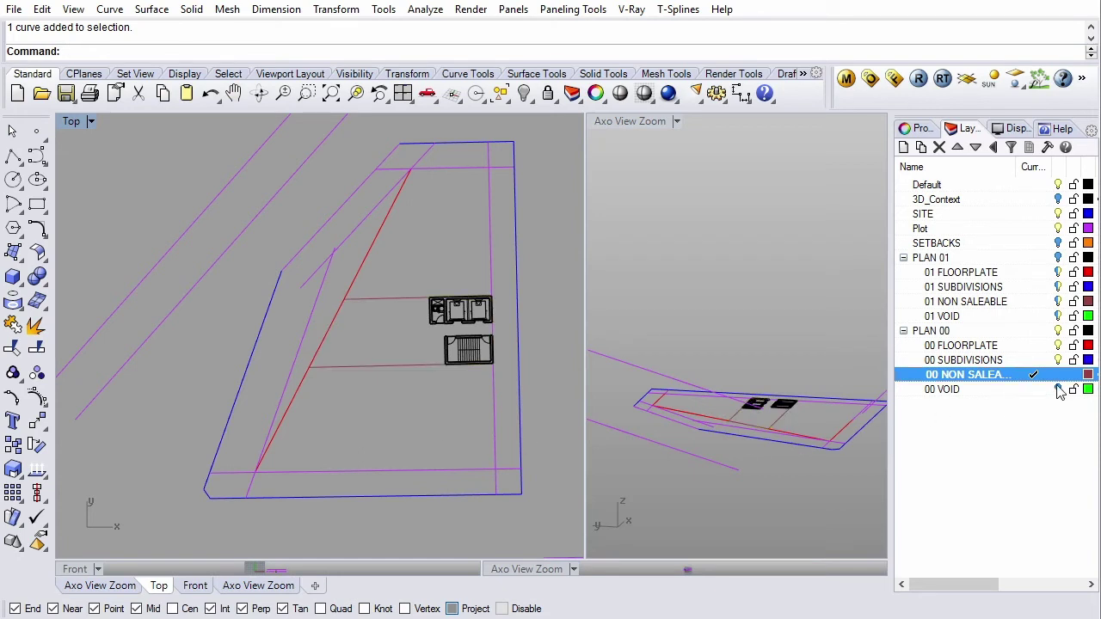
Step: Show 00 VOID and delete the old green void rectangle beside the stair core
{"action": "left_click", "coordinate": [1057, 390]}
{"action": "left_click", "coordinate": [432, 338]}
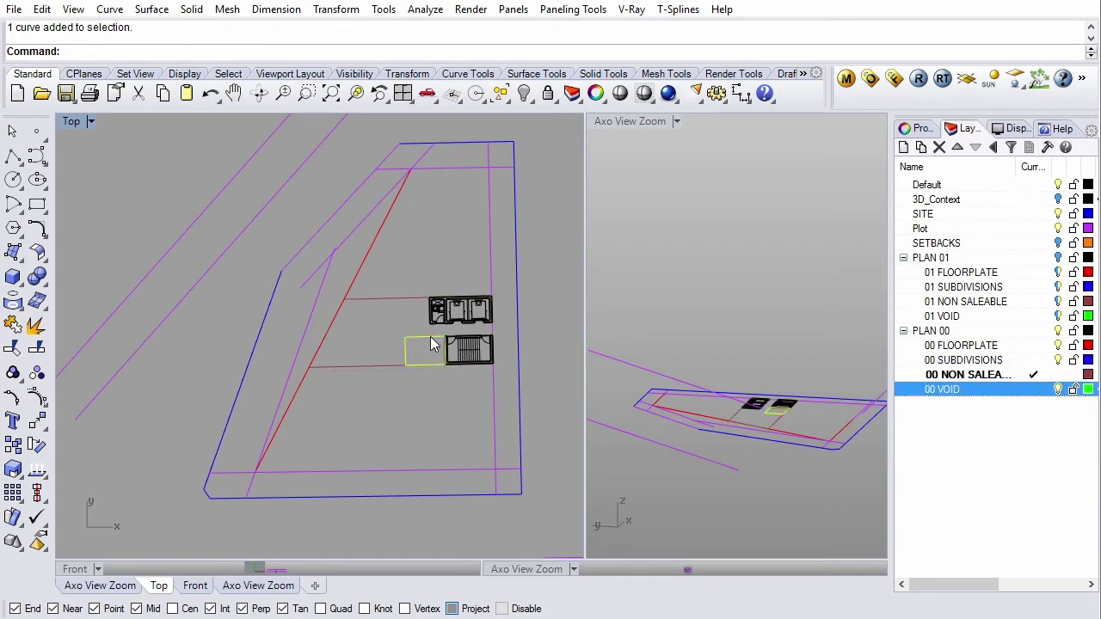
{"action": "key", "text": "Delete"}
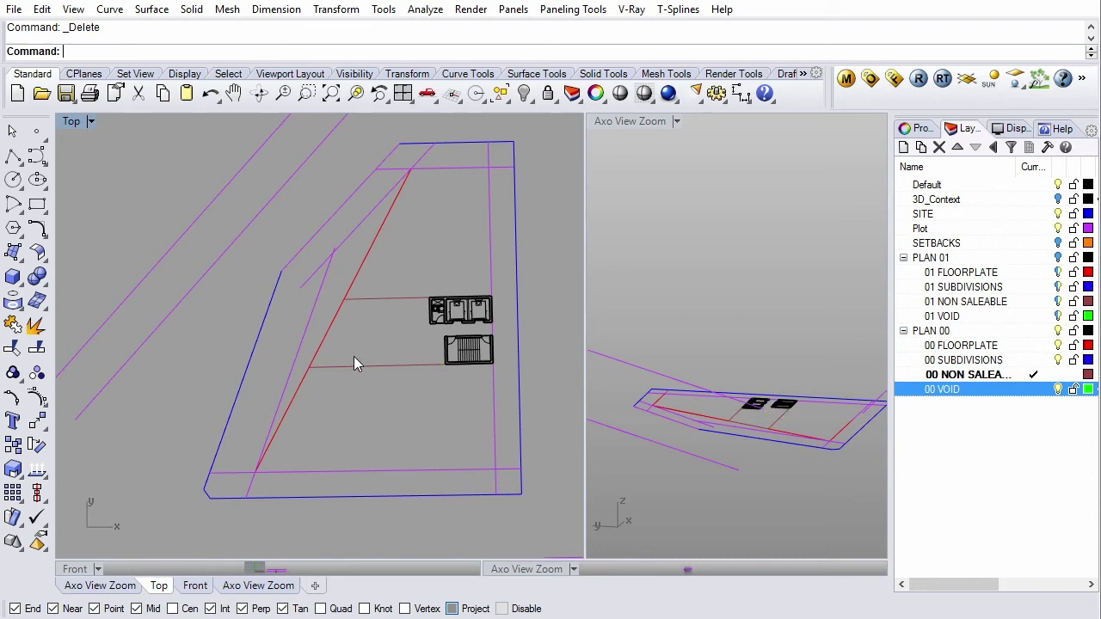
{"action": "mouse_move", "coordinate": [353, 361]}
{"action": "right_mouse_down"}
{"action": "mouse_move", "coordinate": [396, 328]}
{"action": "mouse_move", "coordinate": [347, 349]}
{"action": "right_mouse_up"}
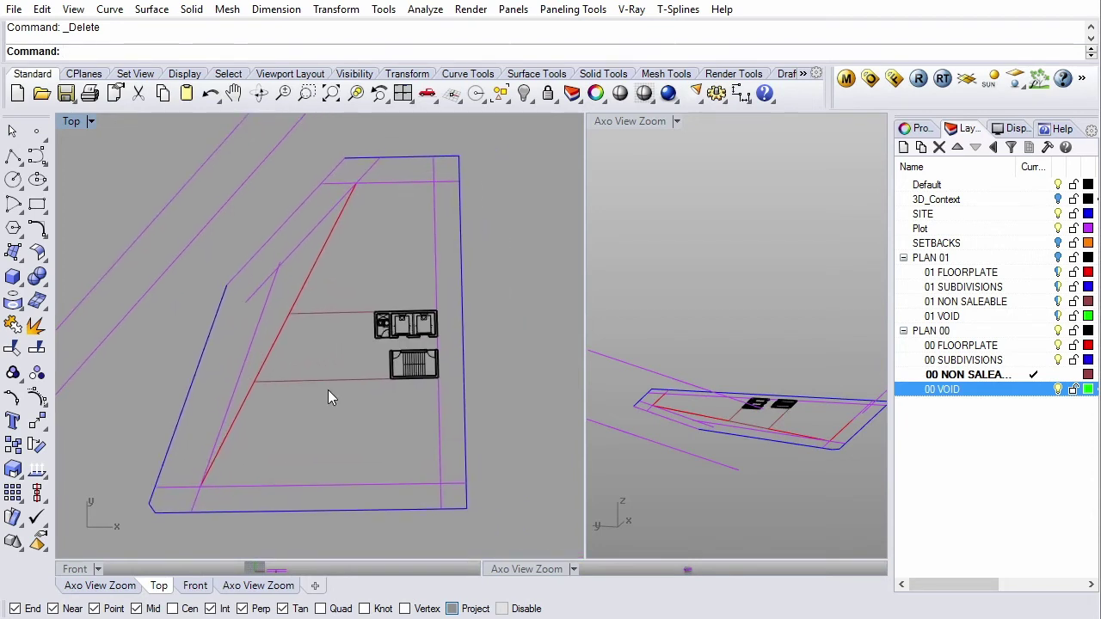
{"action": "left_click", "coordinate": [991, 332]}
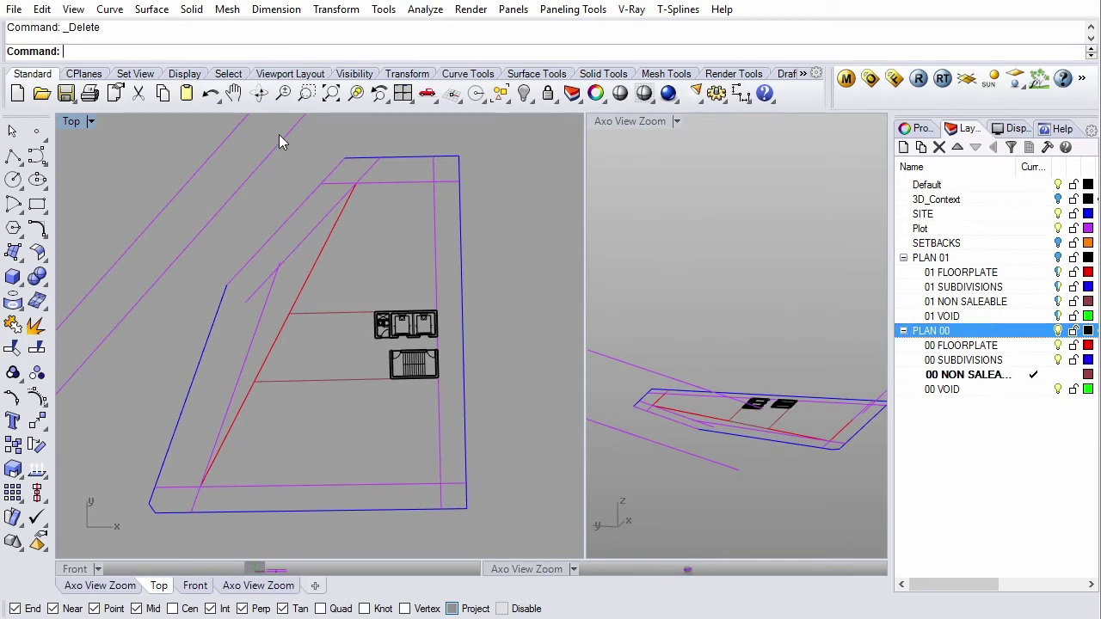
Step: Reopen Grasshopper with G and change the first Pipeline's layer to 00 FLOORPLATE
{"action": "type", "text": "Grasshopper"}
{"action": "key", "text": "Return"}
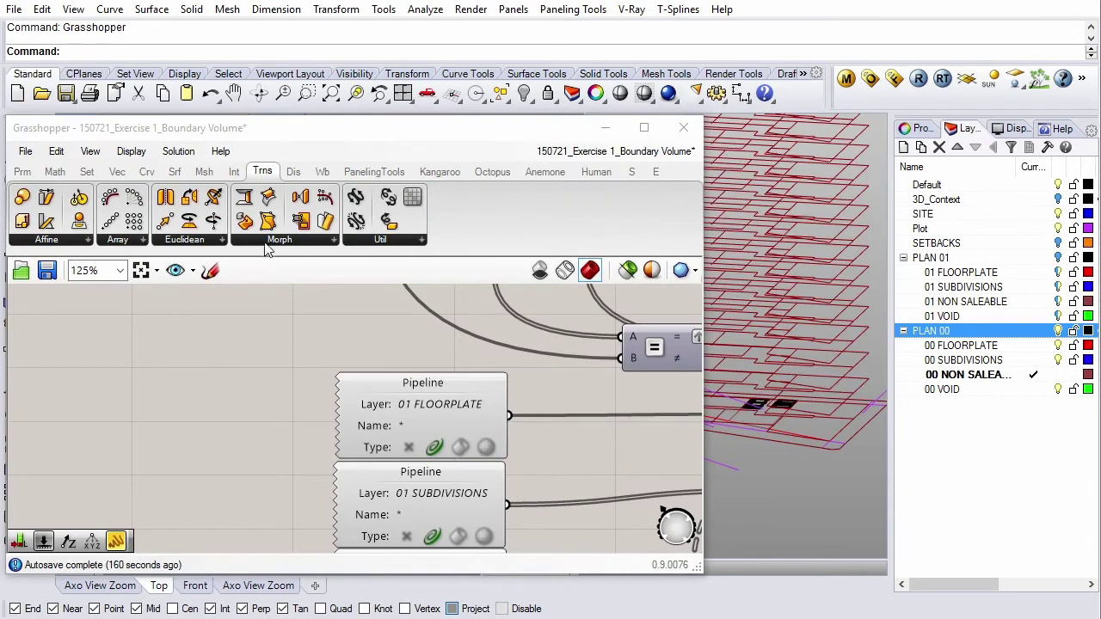
{"action": "scroll", "coordinate": [273, 423], "scroll_direction": "down", "scroll_amount": 5}
{"action": "scroll", "coordinate": [332, 372], "scroll_direction": "up", "scroll_amount": 3}
{"action": "scroll", "coordinate": [331, 371], "scroll_direction": "up", "scroll_amount": 3}
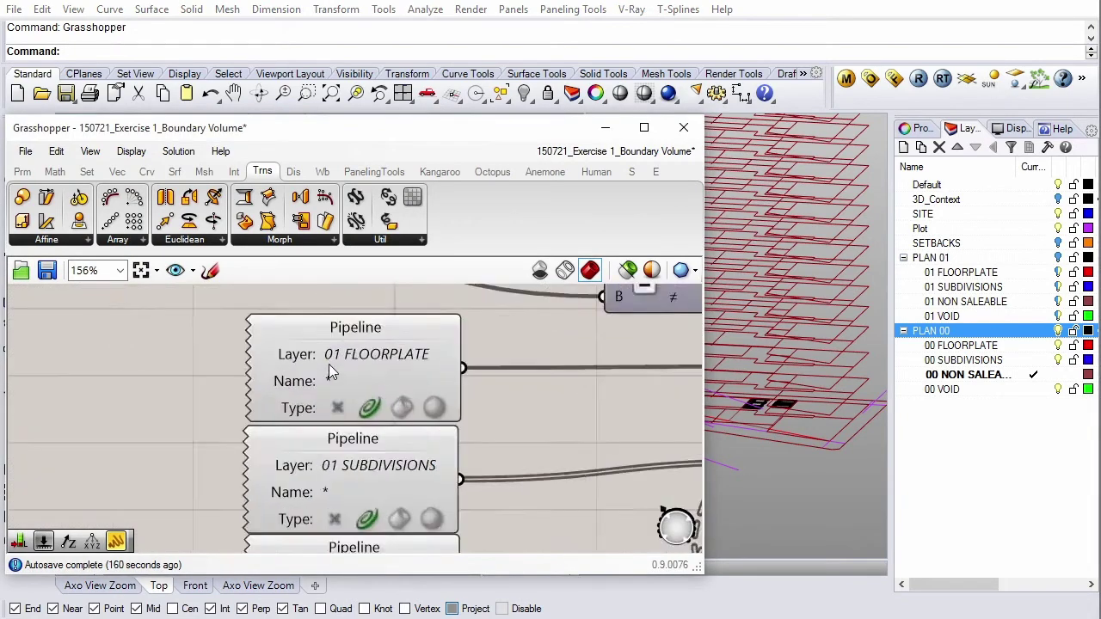
{"action": "scroll", "coordinate": [331, 372], "scroll_direction": "up", "scroll_amount": 2}
{"action": "double_click", "coordinate": [344, 349]}
{"action": "mouse_move", "coordinate": [342, 348]}
{"action": "left_mouse_down"}
{"action": "mouse_move", "coordinate": [320, 348]}
{"action": "mouse_move", "coordinate": [336, 349]}
{"action": "left_mouse_up"}
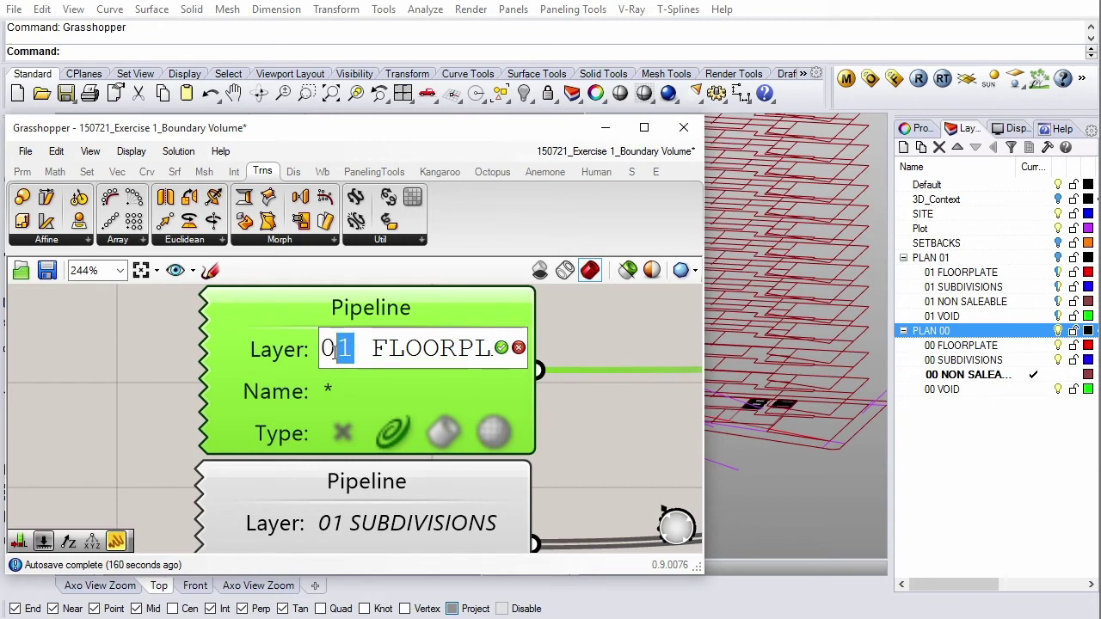
{"action": "type", "text": "0"}
{"action": "left_click", "coordinate": [500, 347]}
Step: Change the second Pipeline's layer from 01 SUBDIVISIONS to 00 SUBDIVISIONS
{"action": "scroll", "coordinate": [483, 354], "scroll_direction": "down", "scroll_amount": 4}
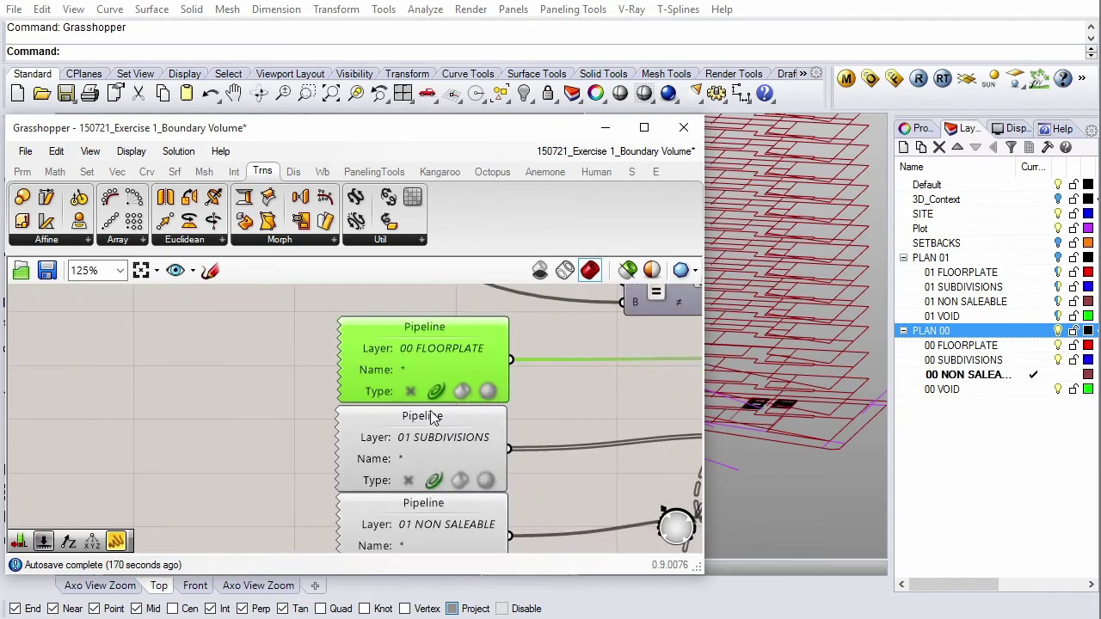
{"action": "scroll", "coordinate": [413, 439], "scroll_direction": "up", "scroll_amount": 1}
{"action": "scroll", "coordinate": [392, 460], "scroll_direction": "up", "scroll_amount": 1}
{"action": "left_click", "coordinate": [399, 455]}
{"action": "double_click", "coordinate": [399, 455]}
{"action": "left_click_drag", "start_coordinate": [392, 448], "coordinate": [368, 449]}
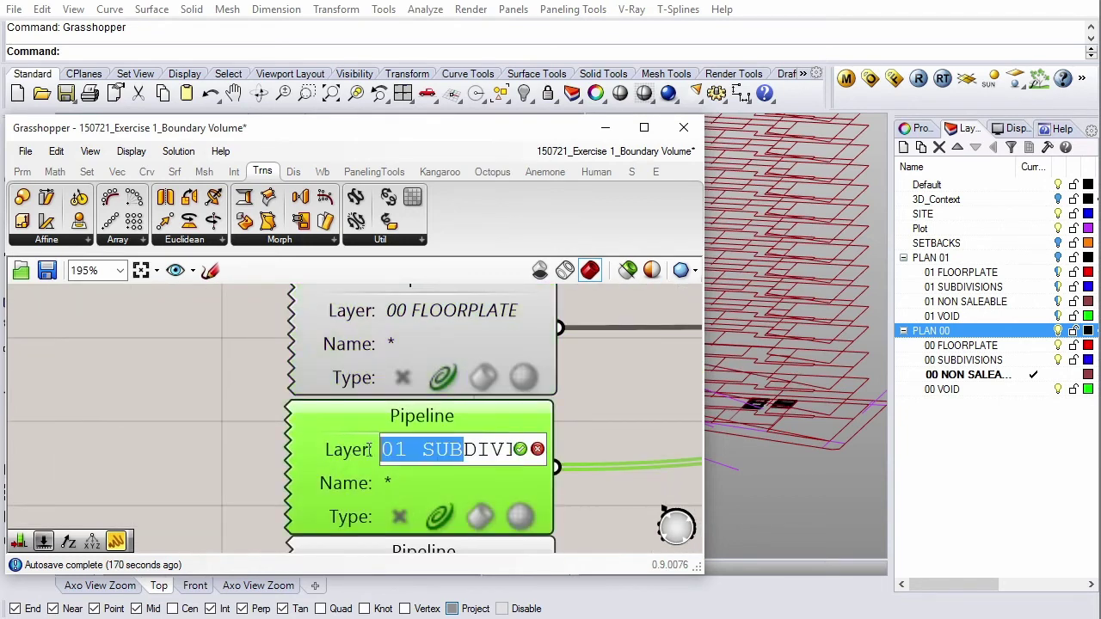
{"action": "left_click", "coordinate": [407, 449]}
{"action": "key", "text": "BackSpace"}
{"action": "type", "text": "0"}
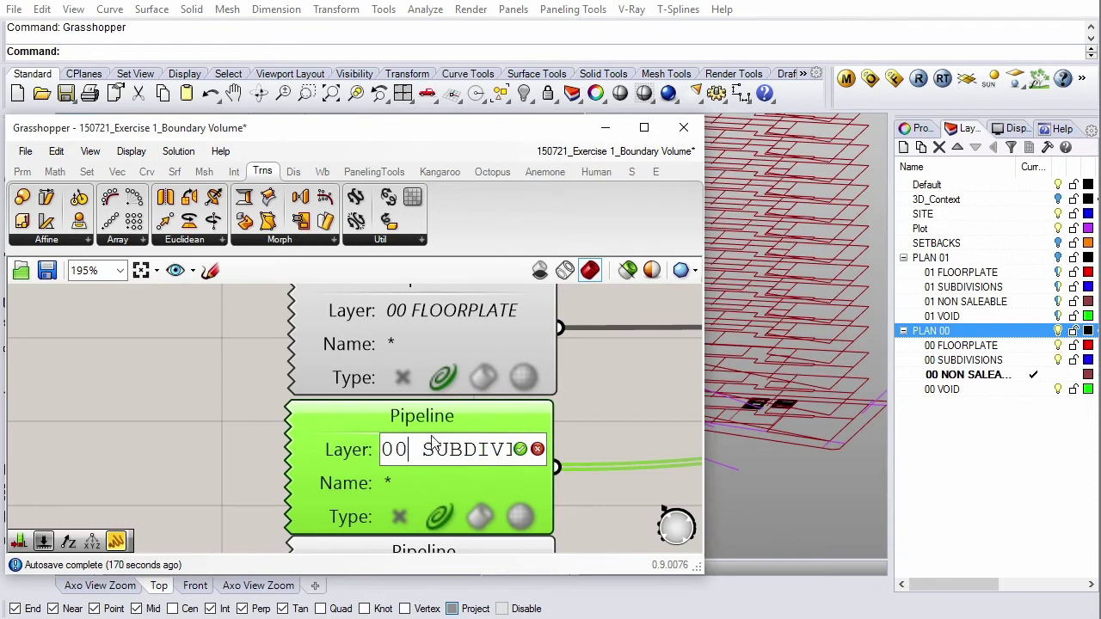
{"action": "left_click", "coordinate": [520, 448]}
Step: Change the third Pipeline's layer from 01 NON SALEABLE to 00 NON SALEABLE
{"action": "scroll", "coordinate": [486, 401], "scroll_direction": "down", "scroll_amount": 3}
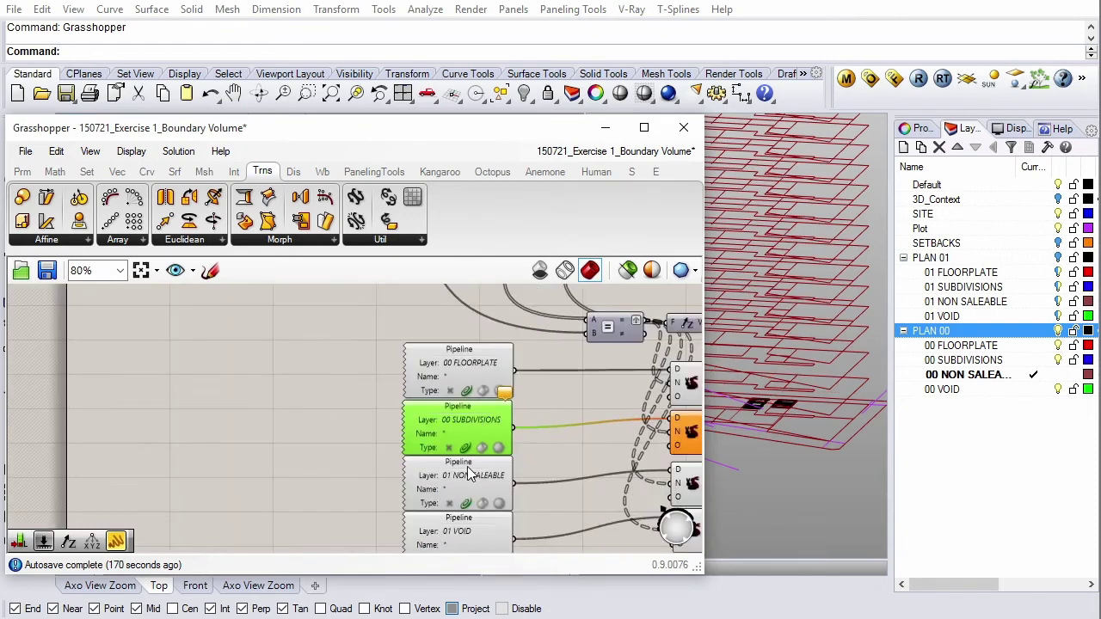
{"action": "scroll", "coordinate": [434, 485], "scroll_direction": "up", "scroll_amount": 3}
{"action": "left_click", "coordinate": [438, 484]}
{"action": "double_click", "coordinate": [438, 484]}
{"action": "left_click_drag", "start_coordinate": [438, 484], "coordinate": [400, 478]}
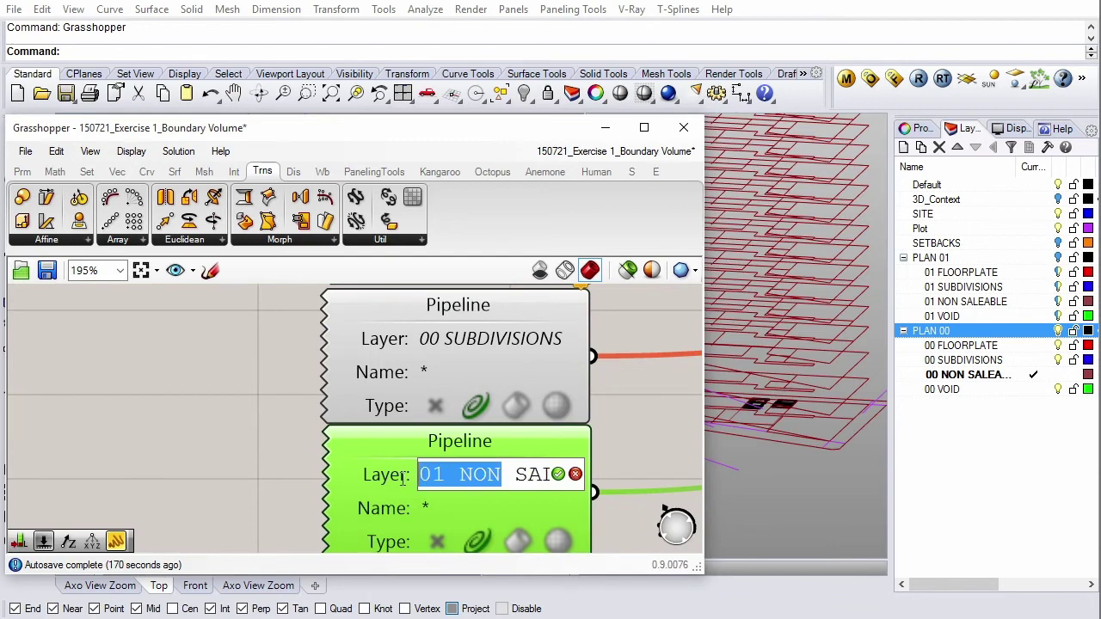
{"action": "left_click", "coordinate": [444, 475]}
{"action": "key", "text": "BackSpace"}
{"action": "type", "text": "0"}
{"action": "scroll", "coordinate": [532, 464], "scroll_direction": "down", "scroll_amount": 2}
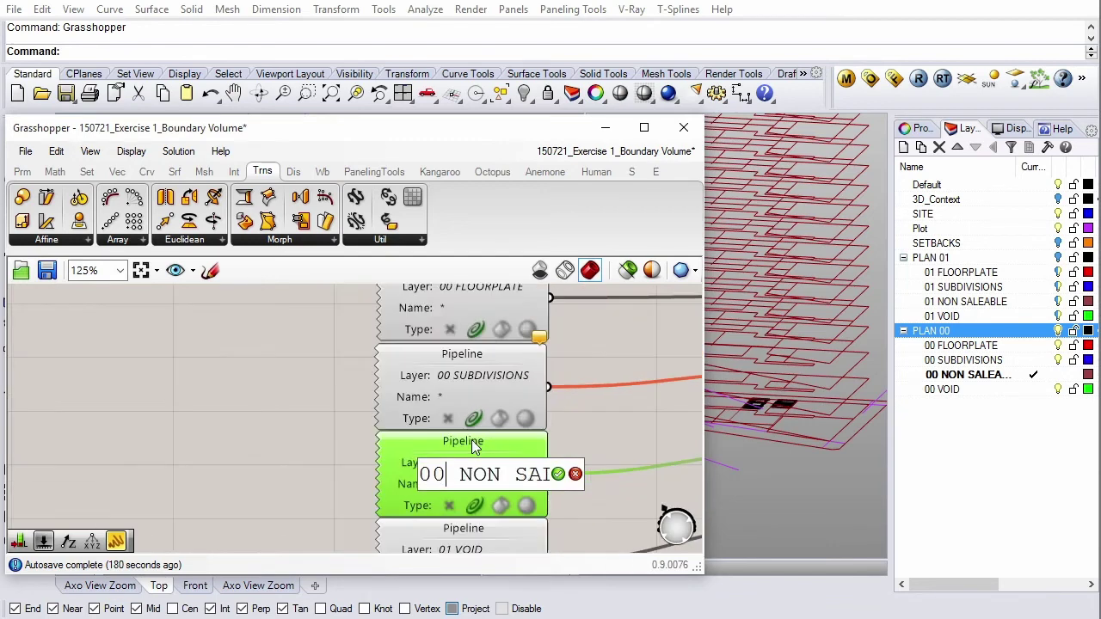
{"action": "scroll", "coordinate": [532, 464], "scroll_direction": "down", "scroll_amount": 1}
{"action": "left_click", "coordinate": [558, 474]}
Step: Change the fourth Pipeline's layer from 01 VOID to 00 VOID
{"action": "scroll", "coordinate": [480, 488], "scroll_direction": "up", "scroll_amount": 2}
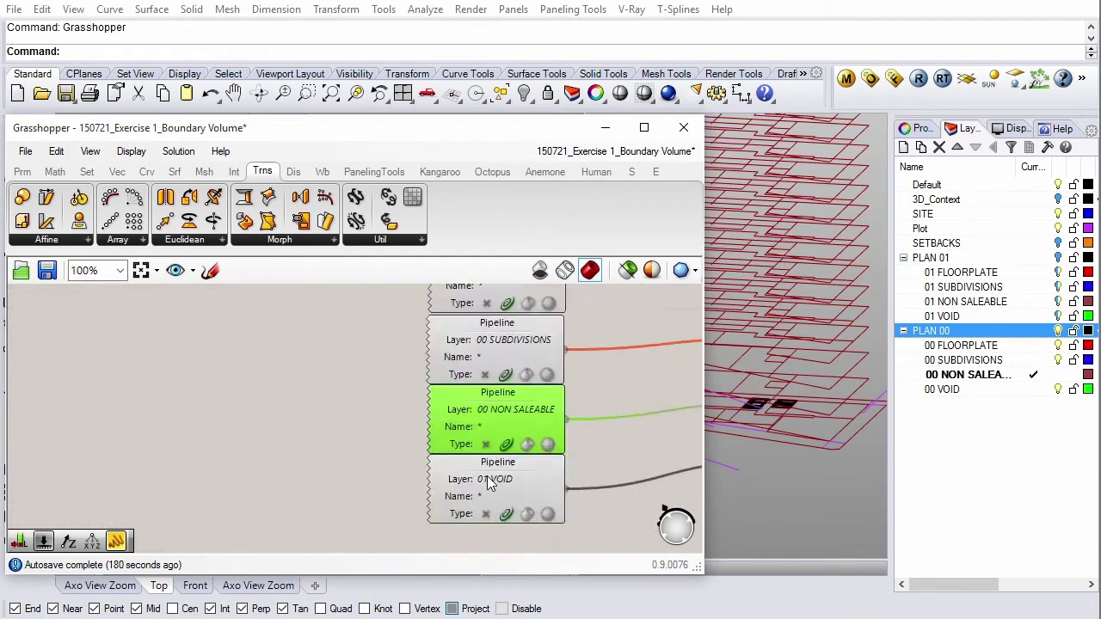
{"action": "scroll", "coordinate": [480, 489], "scroll_direction": "up", "scroll_amount": 1}
{"action": "double_click", "coordinate": [480, 488]}
{"action": "left_click_drag", "start_coordinate": [498, 489], "coordinate": [504, 494]}
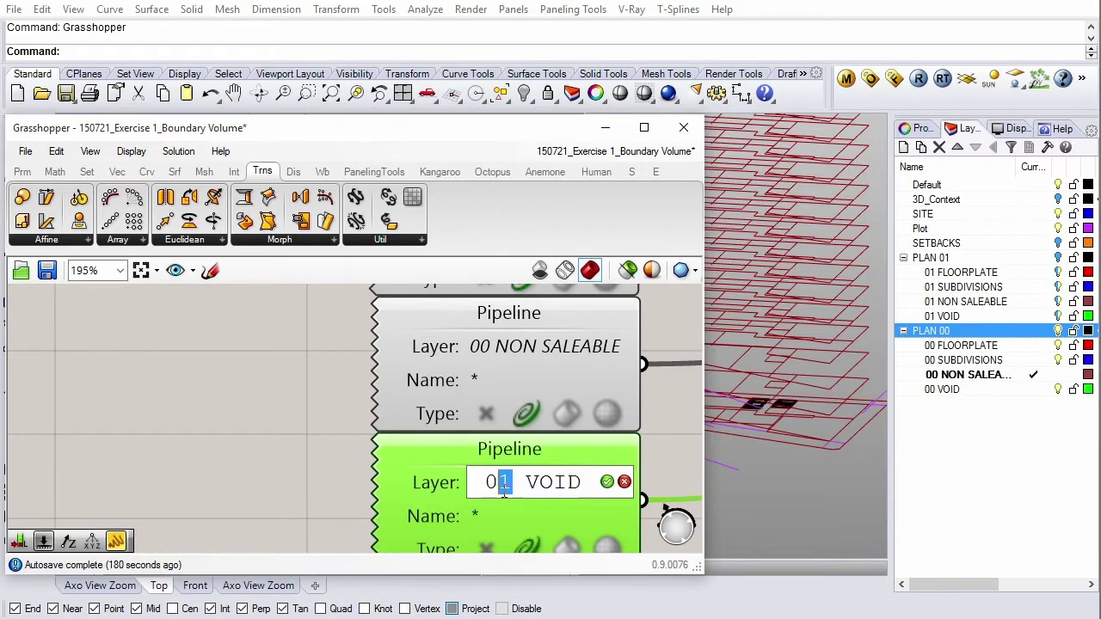
{"action": "type", "text": "0"}
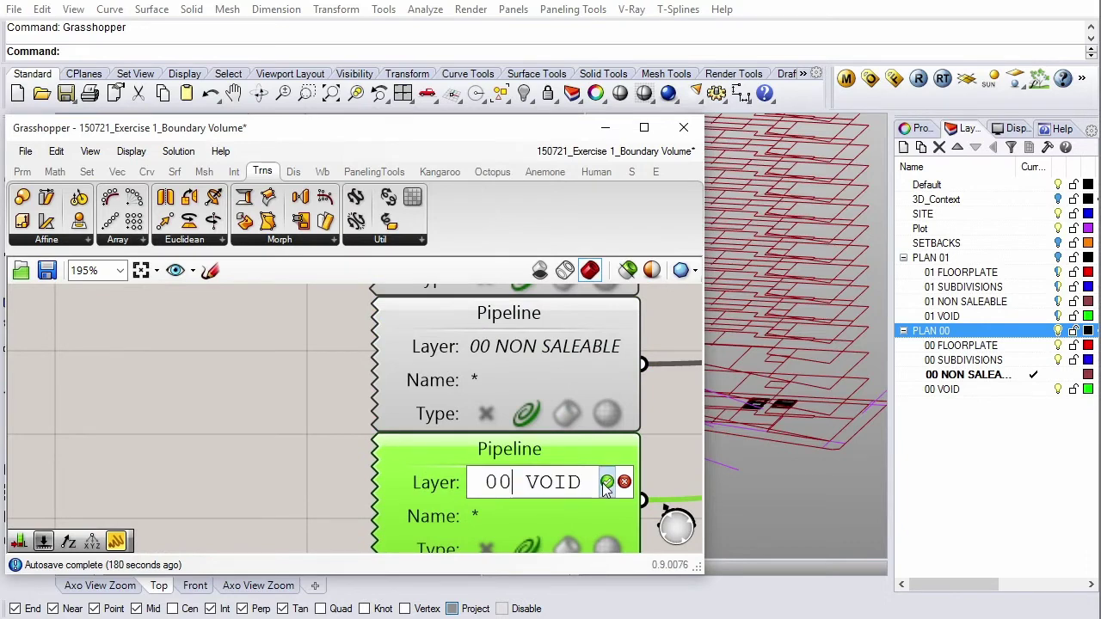
{"action": "left_click", "coordinate": [606, 482]}
{"action": "left_click", "coordinate": [653, 424]}
Step: Pan the canvas to bring the four 00 Pipelines and their connected outputs into view
{"action": "scroll", "coordinate": [441, 427], "scroll_direction": "down", "scroll_amount": 3}
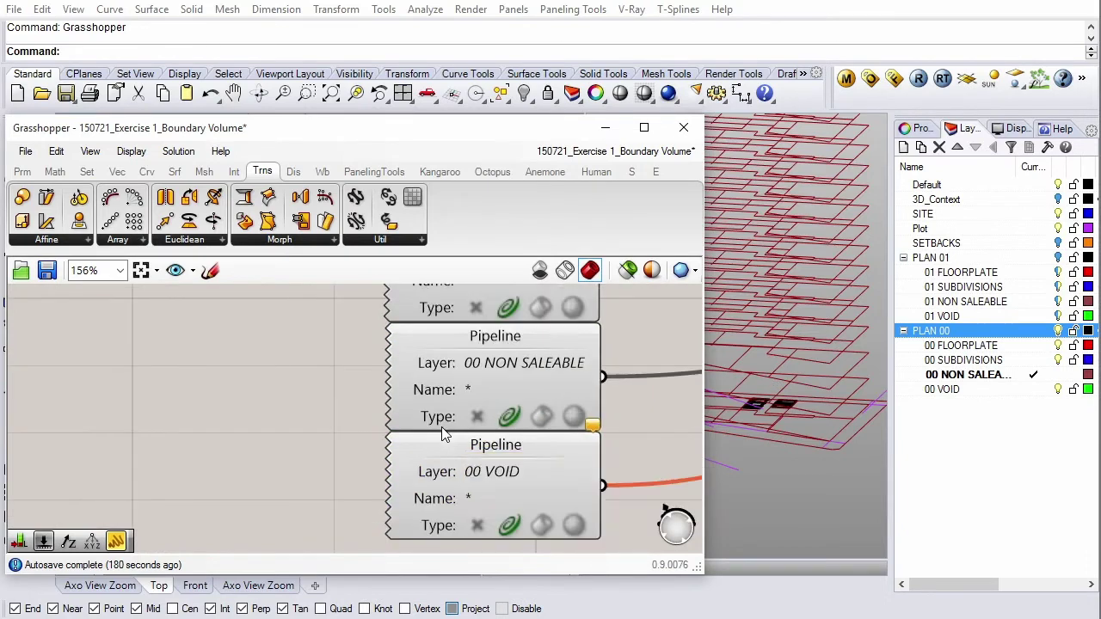
{"action": "scroll", "coordinate": [423, 442], "scroll_direction": "down", "scroll_amount": 2}
{"action": "scroll", "coordinate": [423, 442], "scroll_direction": "down", "scroll_amount": 1}
{"action": "scroll", "coordinate": [423, 444], "scroll_direction": "down", "scroll_amount": 1}
{"action": "scroll", "coordinate": [479, 444], "scroll_direction": "up", "scroll_amount": 2}
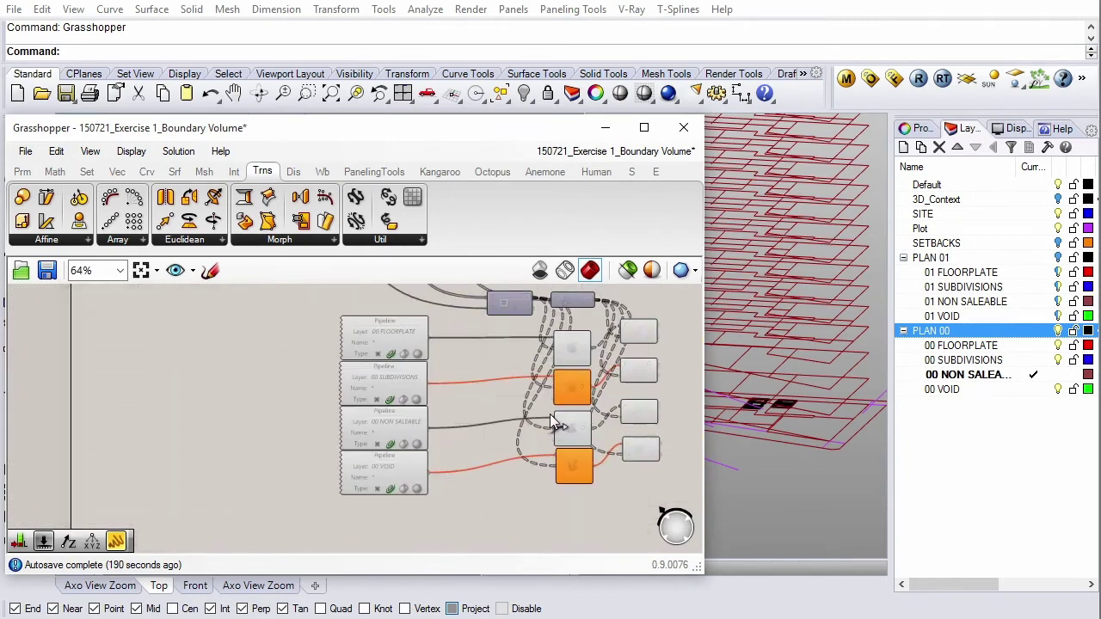
{"action": "right_click_drag", "start_coordinate": [505, 412], "coordinate": [439, 411]}
{"action": "scroll", "coordinate": [439, 411], "scroll_direction": "up", "scroll_amount": 1}
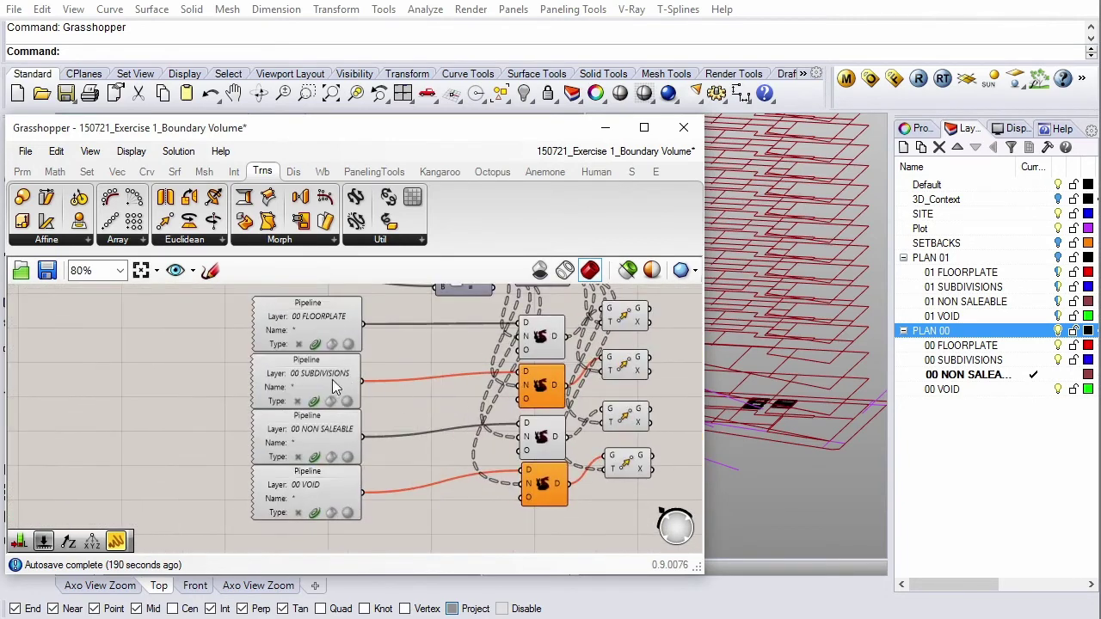
{"action": "right_click_drag", "start_coordinate": [497, 378], "coordinate": [351, 407]}
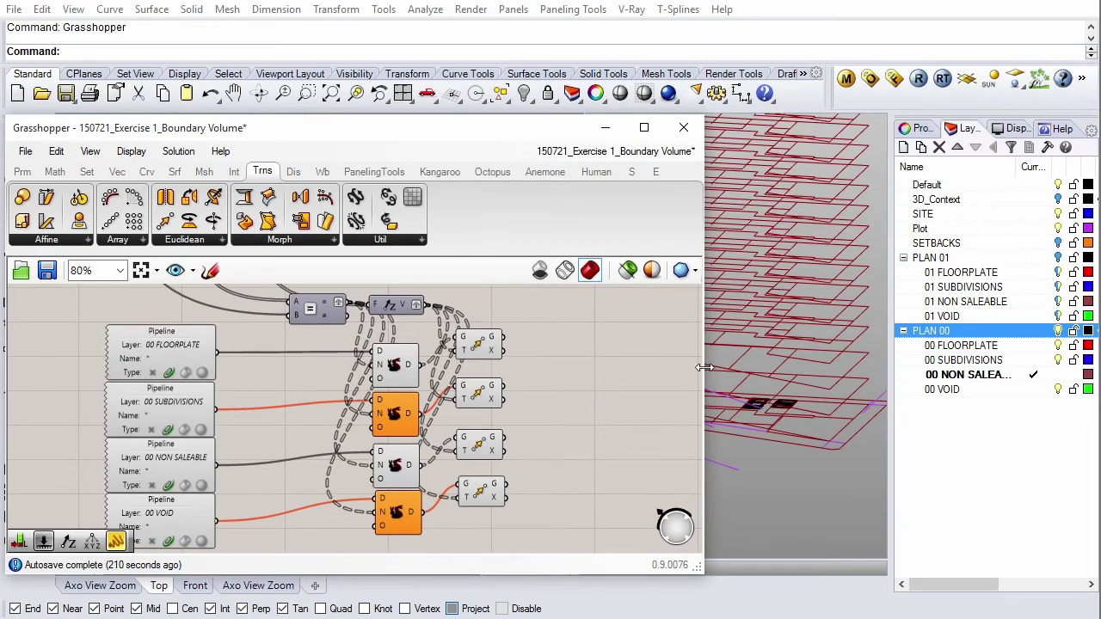
Step: Resize the Grasshopper window and orbit the Rhino viewport to see the stacked floor plates
{"action": "left_click_drag", "start_coordinate": [701, 367], "coordinate": [546, 361]}
{"action": "mouse_move", "coordinate": [643, 357]}
{"action": "right_mouse_down"}
{"action": "mouse_move", "coordinate": [767, 388]}
{"action": "mouse_move", "coordinate": [787, 349]}
{"action": "mouse_move", "coordinate": [801, 373]}
{"action": "mouse_move", "coordinate": [782, 416]}
{"action": "mouse_move", "coordinate": [807, 368]}
{"action": "mouse_move", "coordinate": [794, 430]}
{"action": "mouse_move", "coordinate": [788, 287]}
{"action": "right_mouse_up"}
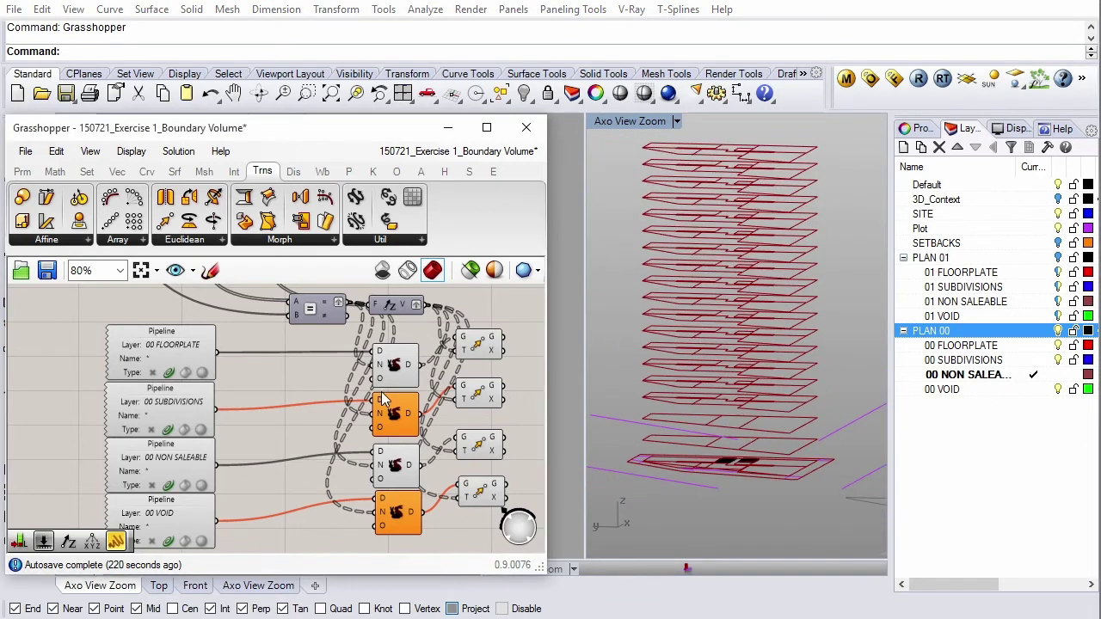
{"action": "scroll", "coordinate": [523, 374], "scroll_direction": "down", "scroll_amount": 4}
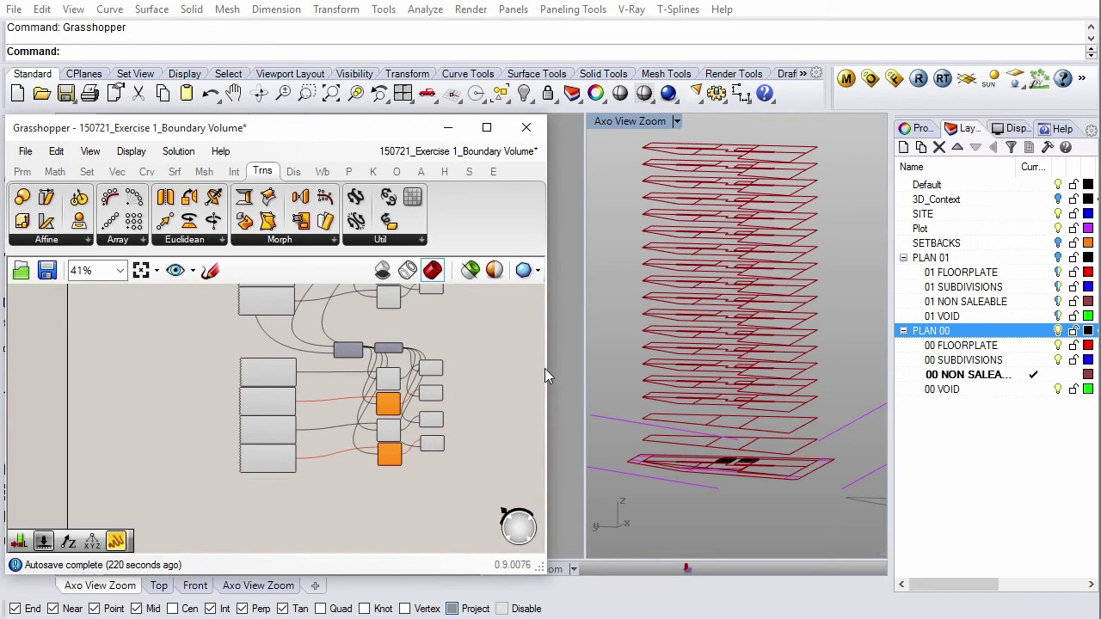
{"action": "left_click_drag", "start_coordinate": [544, 368], "coordinate": [799, 369]}
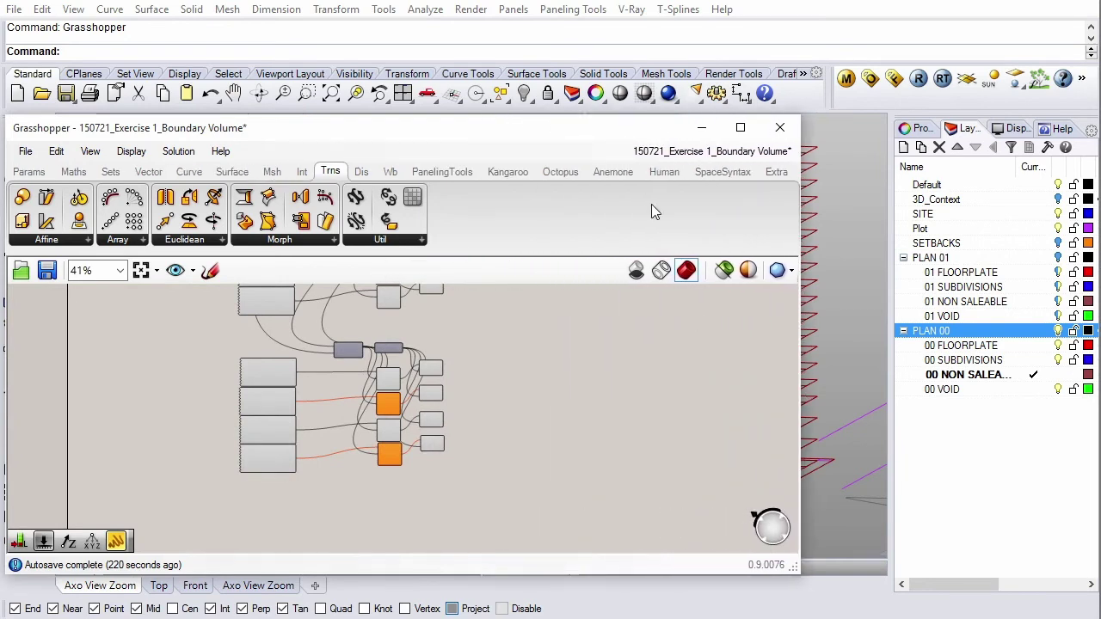
{"action": "left_click_drag", "start_coordinate": [647, 120], "coordinate": [648, 0]}
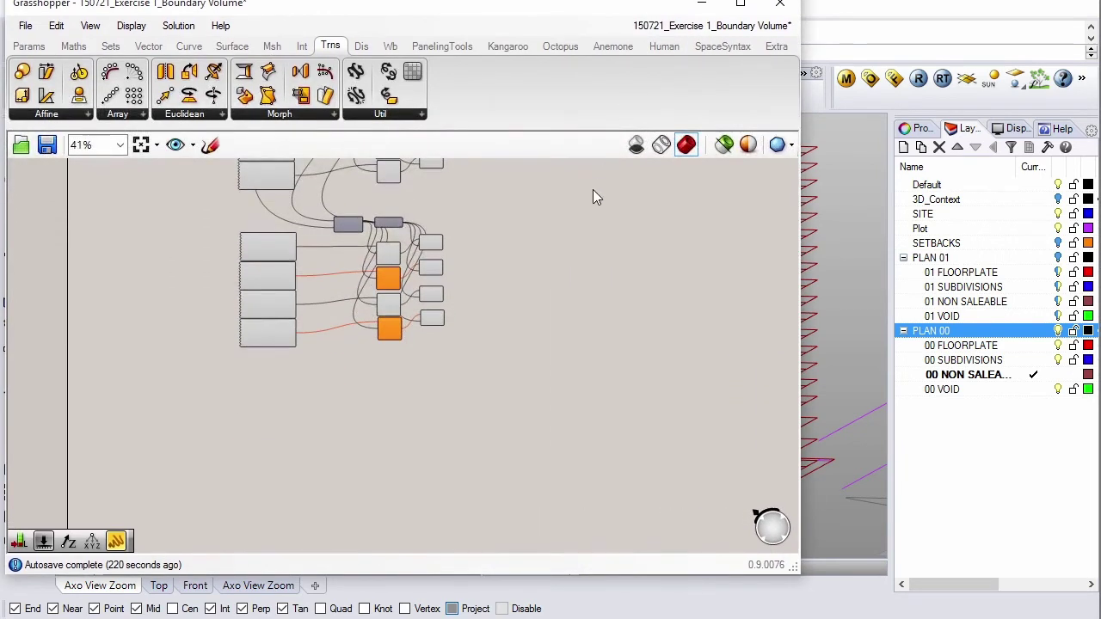
{"action": "scroll", "coordinate": [414, 205], "scroll_direction": "up", "scroll_amount": 4}
{"action": "scroll", "coordinate": [525, 347], "scroll_direction": "down", "scroll_amount": 4}
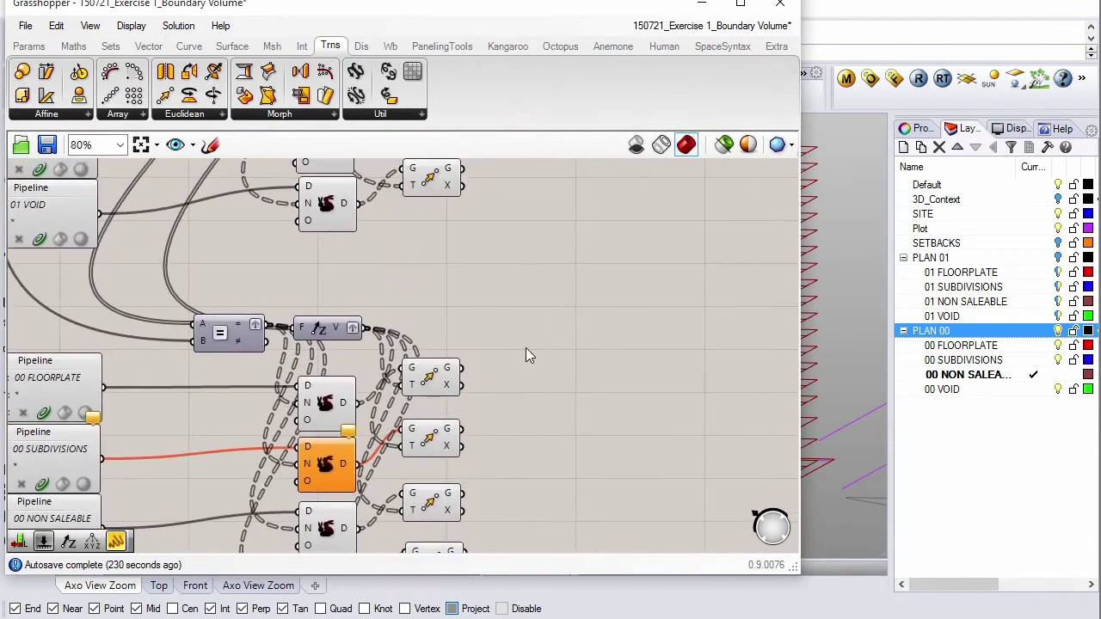
{"action": "scroll", "coordinate": [525, 347], "scroll_direction": "down", "scroll_amount": 1}
{"action": "scroll", "coordinate": [494, 295], "scroll_direction": "up", "scroll_amount": 2}
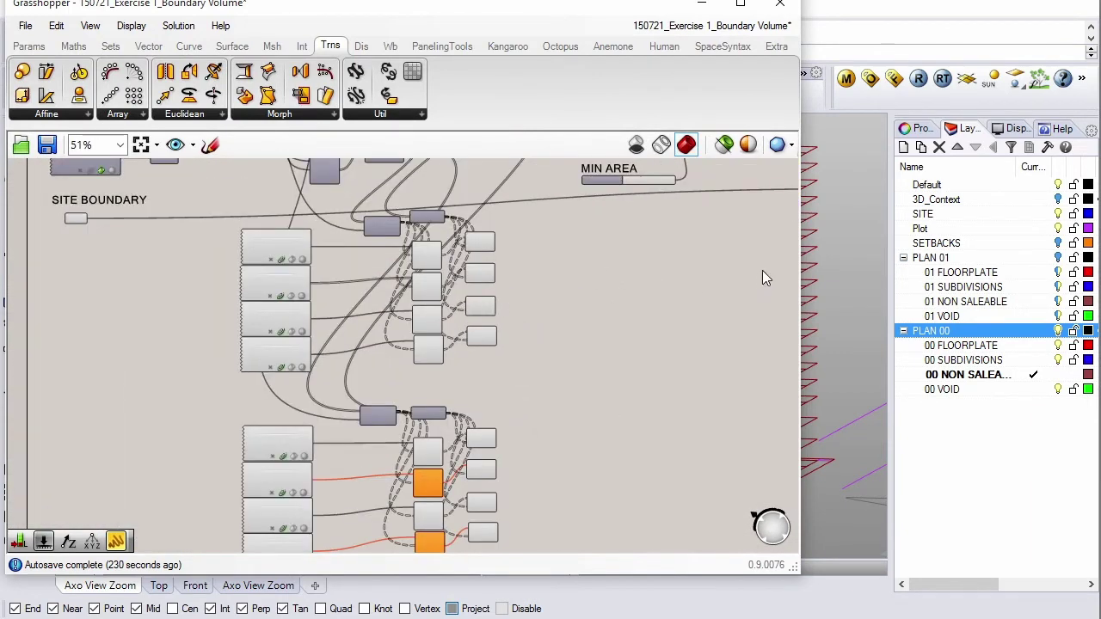
{"action": "left_click_drag", "start_coordinate": [803, 252], "coordinate": [718, 253]}
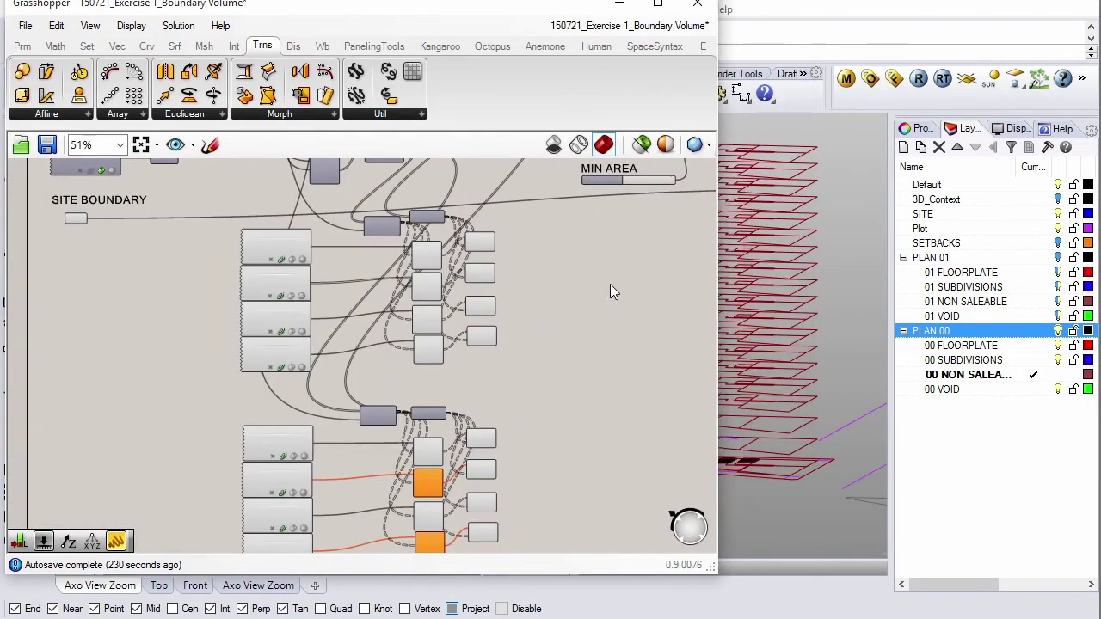
{"action": "scroll", "coordinate": [527, 252], "scroll_direction": "down", "scroll_amount": 2}
{"action": "scroll", "coordinate": [516, 249], "scroll_direction": "up", "scroll_amount": 4}
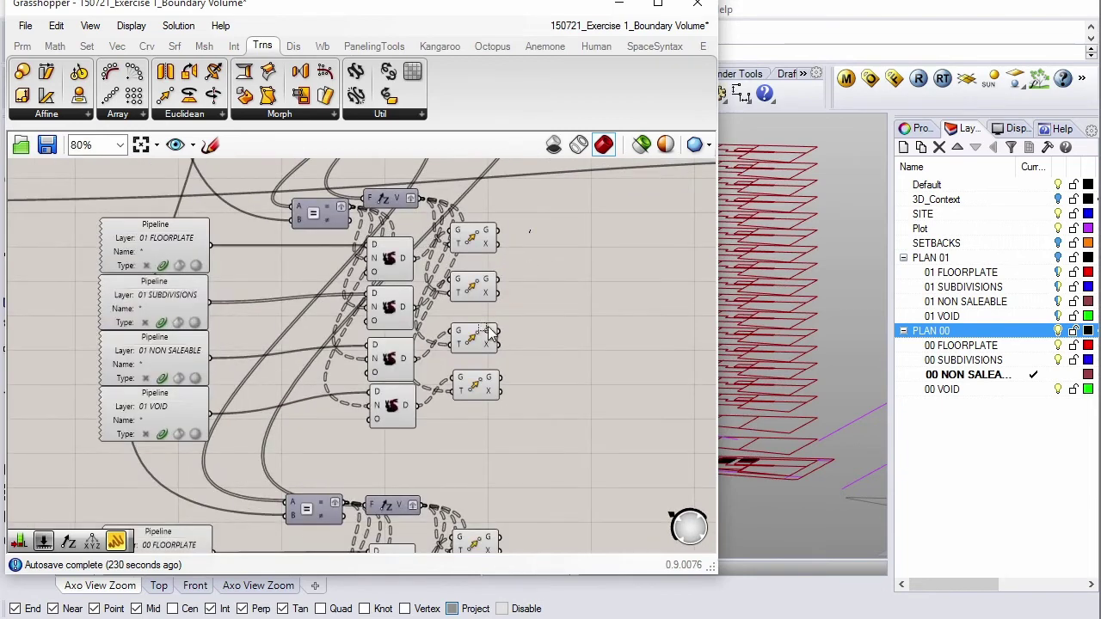
Step: Window-select the level Move components and the PLAN 00 Move components to preview them
{"action": "left_click_drag", "start_coordinate": [530, 230], "coordinate": [485, 411]}
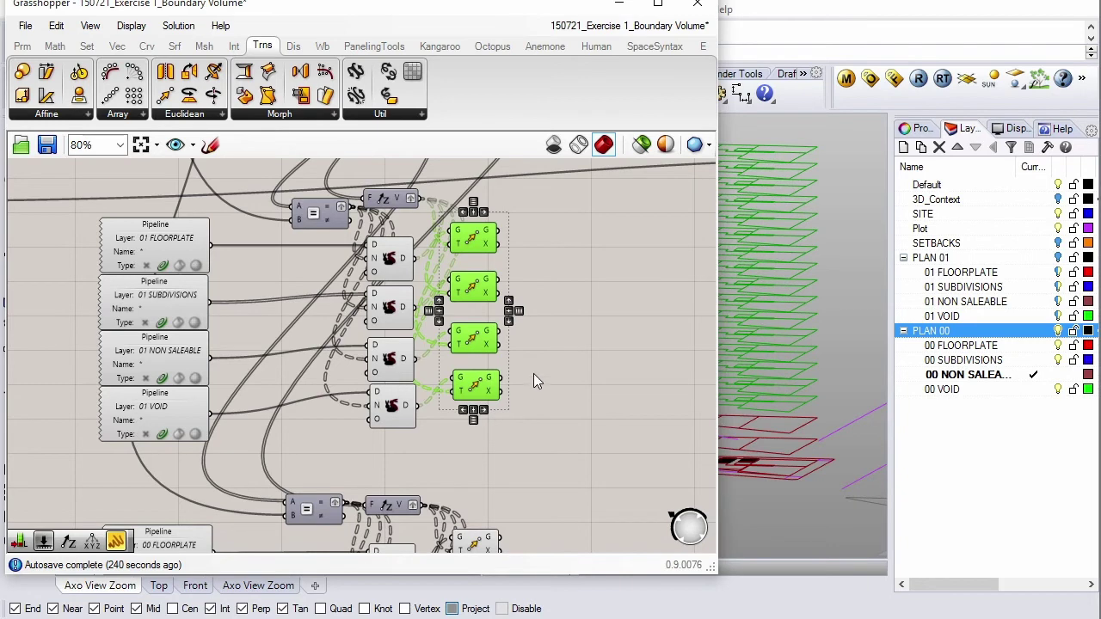
{"action": "left_click", "coordinate": [543, 359]}
{"action": "scroll", "coordinate": [526, 270], "scroll_direction": "down", "scroll_amount": 3}
{"action": "scroll", "coordinate": [532, 409], "scroll_direction": "up", "scroll_amount": 1}
{"action": "scroll", "coordinate": [532, 409], "scroll_direction": "up", "scroll_amount": 1}
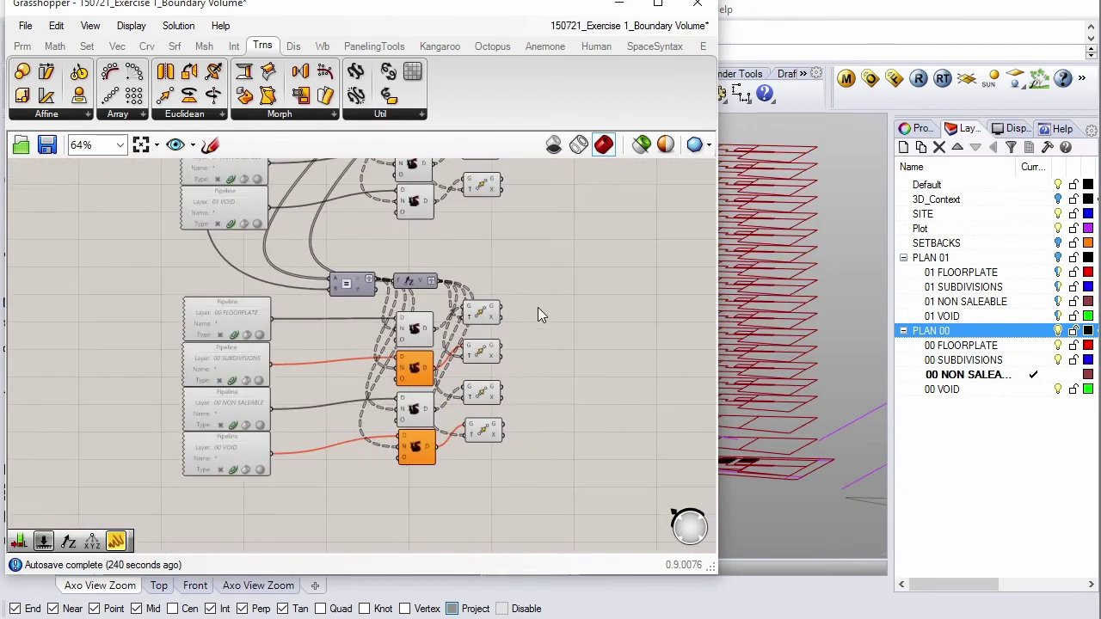
{"action": "left_click_drag", "start_coordinate": [542, 301], "coordinate": [483, 456]}
{"action": "left_click", "coordinate": [564, 386]}
{"action": "scroll", "coordinate": [563, 386], "scroll_direction": "down", "scroll_amount": 1}
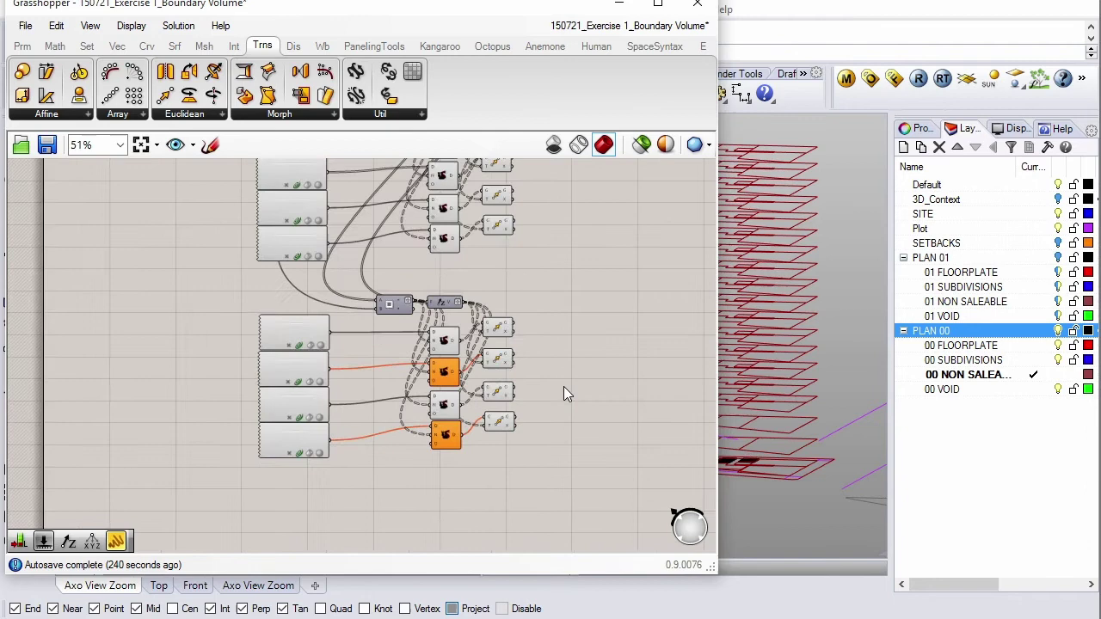
Step: Wire the moved 01 floorplate and the PLAN 00 floorplate into Merge inputs D1 and D2
{"action": "left_click", "coordinate": [87, 48]}
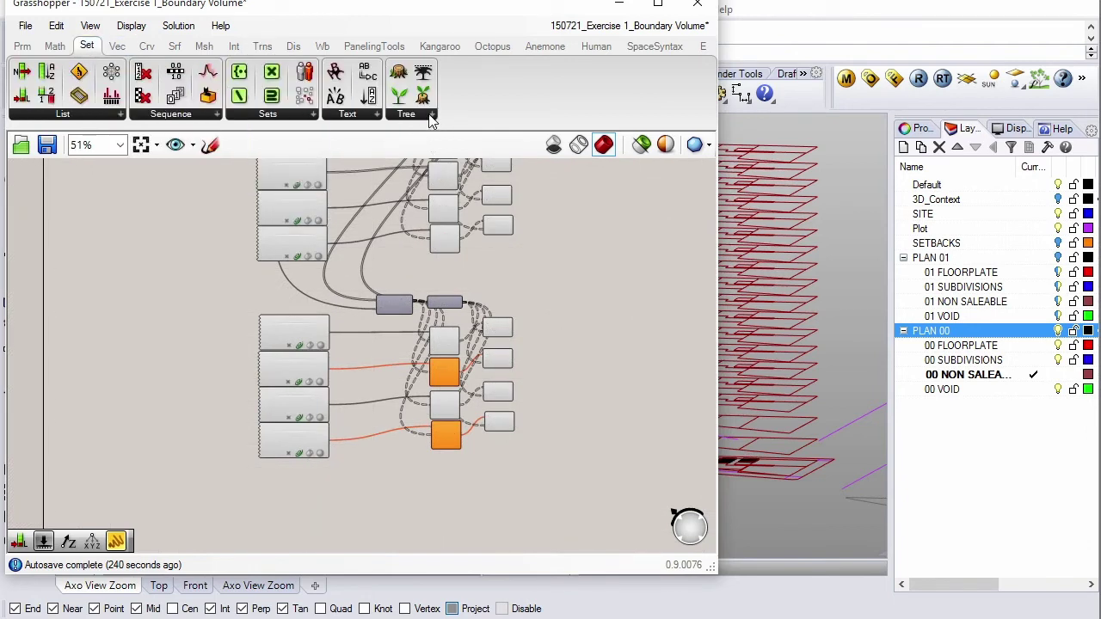
{"action": "left_click", "coordinate": [432, 115]}
{"action": "scroll", "coordinate": [527, 342], "scroll_direction": "down", "scroll_amount": 2}
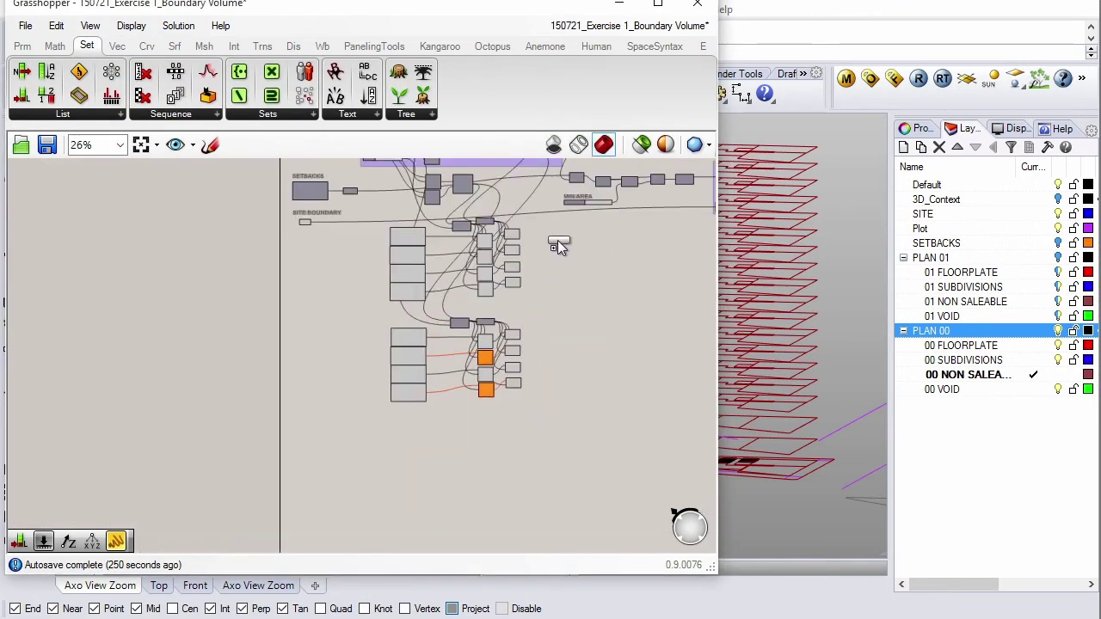
{"action": "scroll", "coordinate": [557, 245], "scroll_direction": "up", "scroll_amount": 4}
{"action": "scroll", "coordinate": [564, 247], "scroll_direction": "up", "scroll_amount": 1}
{"action": "left_click_drag", "start_coordinate": [443, 223], "coordinate": [548, 247]}
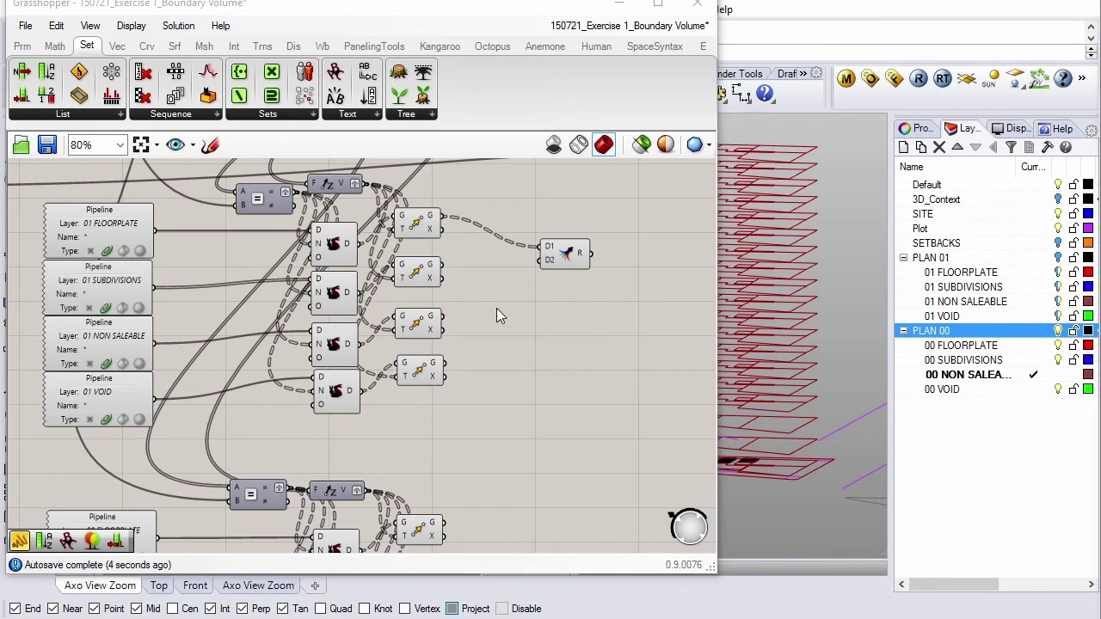
{"action": "mouse_move", "coordinate": [444, 523]}
{"action": "left_mouse_down"}
{"action": "mouse_move", "coordinate": [539, 259]}
{"action": "mouse_move", "coordinate": [563, 230]}
{"action": "left_mouse_up"}
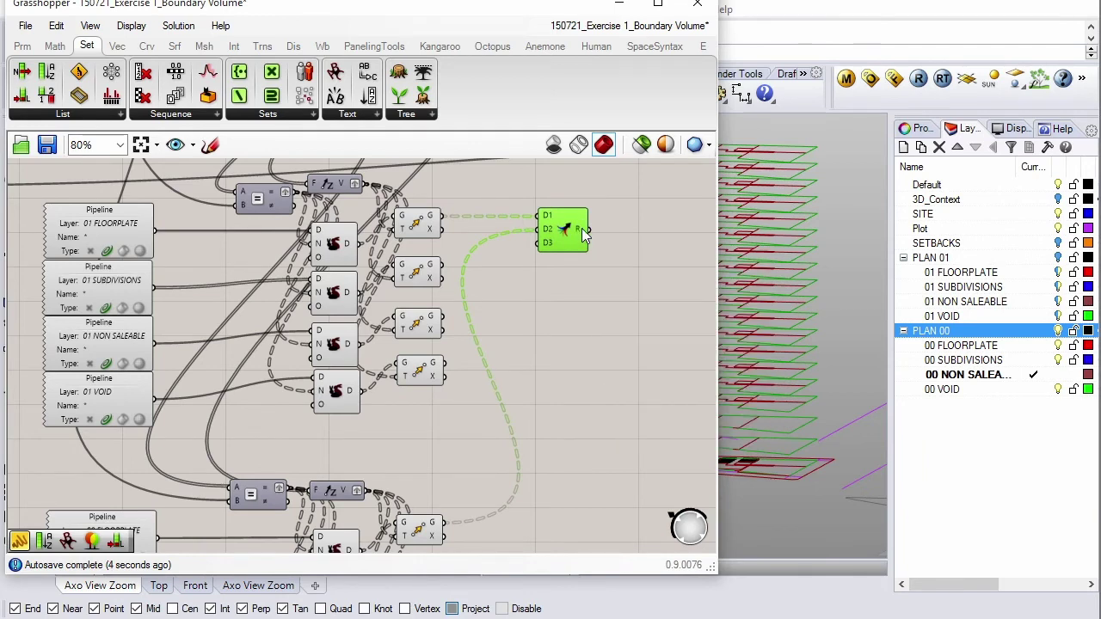
Step: Set Simplify on Merge inputs D1 and D2, then duplicate the Merge just below
{"action": "right_click", "coordinate": [548, 220]}
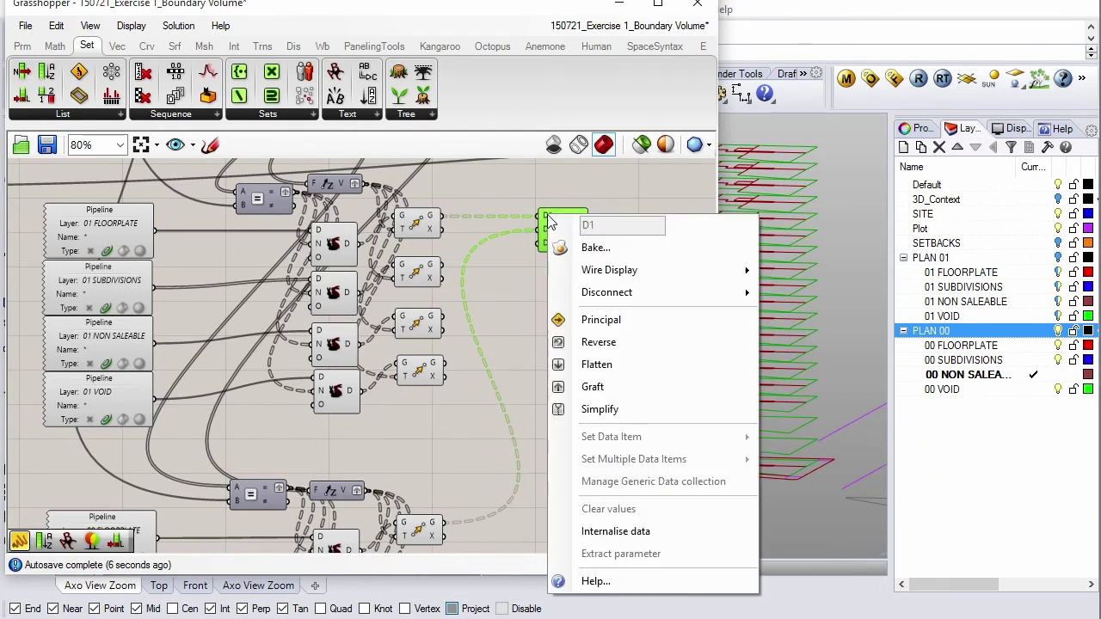
{"action": "left_click", "coordinate": [557, 198]}
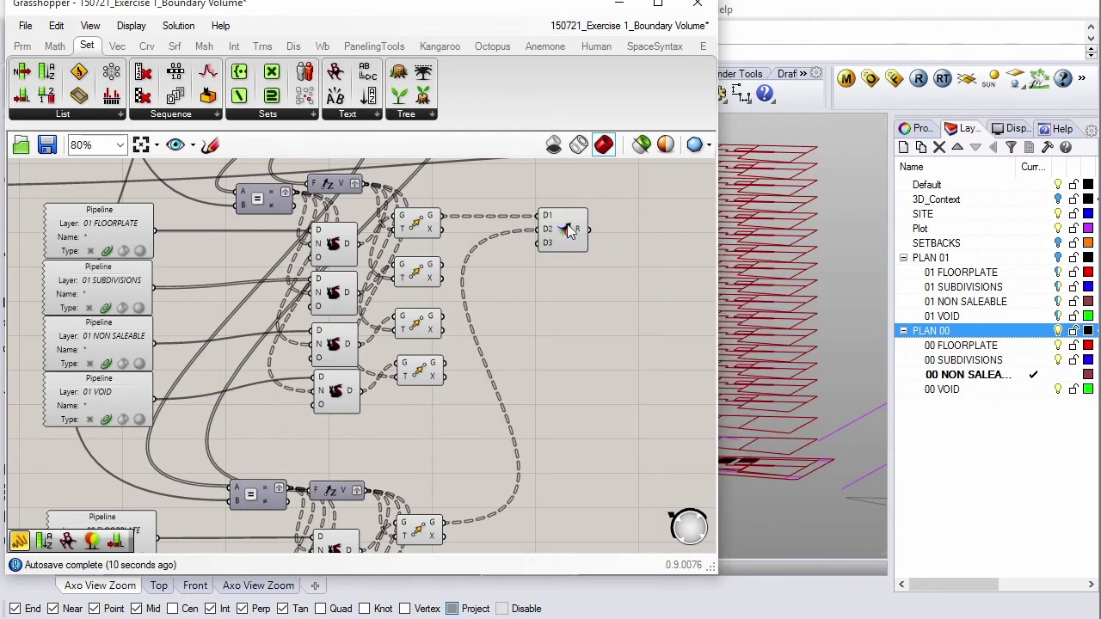
{"action": "scroll", "coordinate": [553, 217], "scroll_direction": "up", "scroll_amount": 3}
{"action": "right_click", "coordinate": [541, 215]}
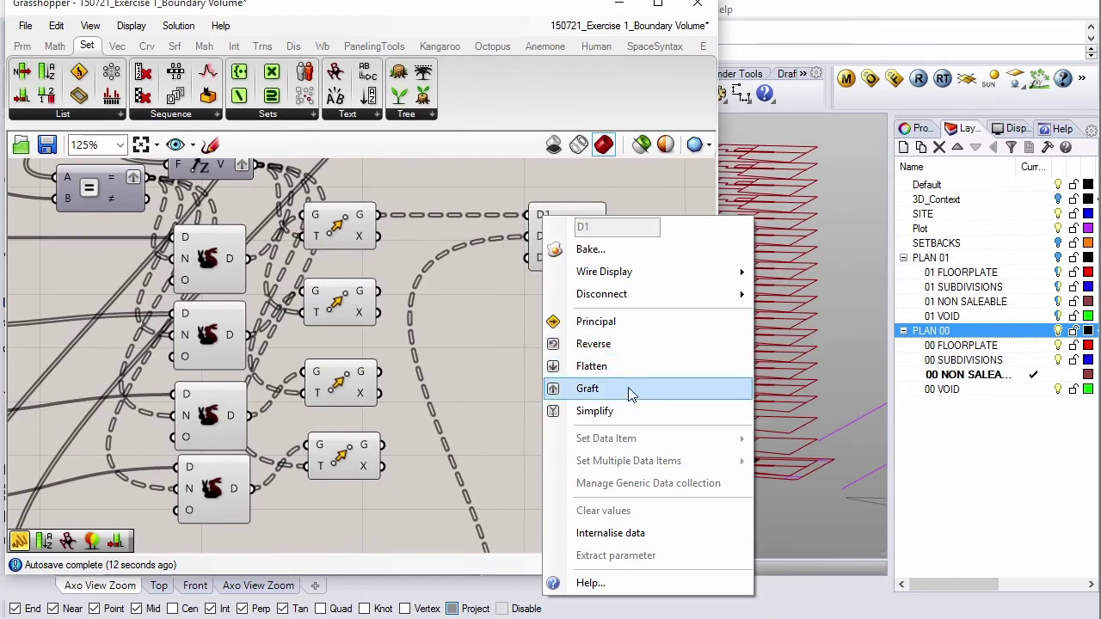
{"action": "left_click", "coordinate": [636, 410]}
{"action": "right_click", "coordinate": [537, 243]}
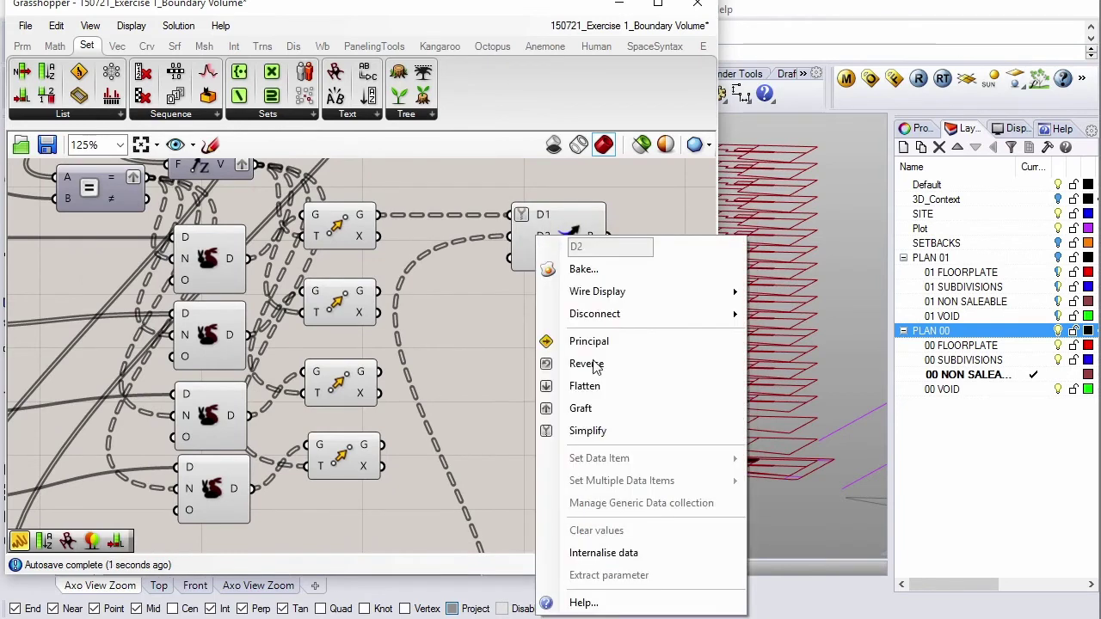
{"action": "left_click", "coordinate": [617, 426]}
{"action": "left_click_drag", "start_coordinate": [564, 252], "coordinate": [577, 250]}
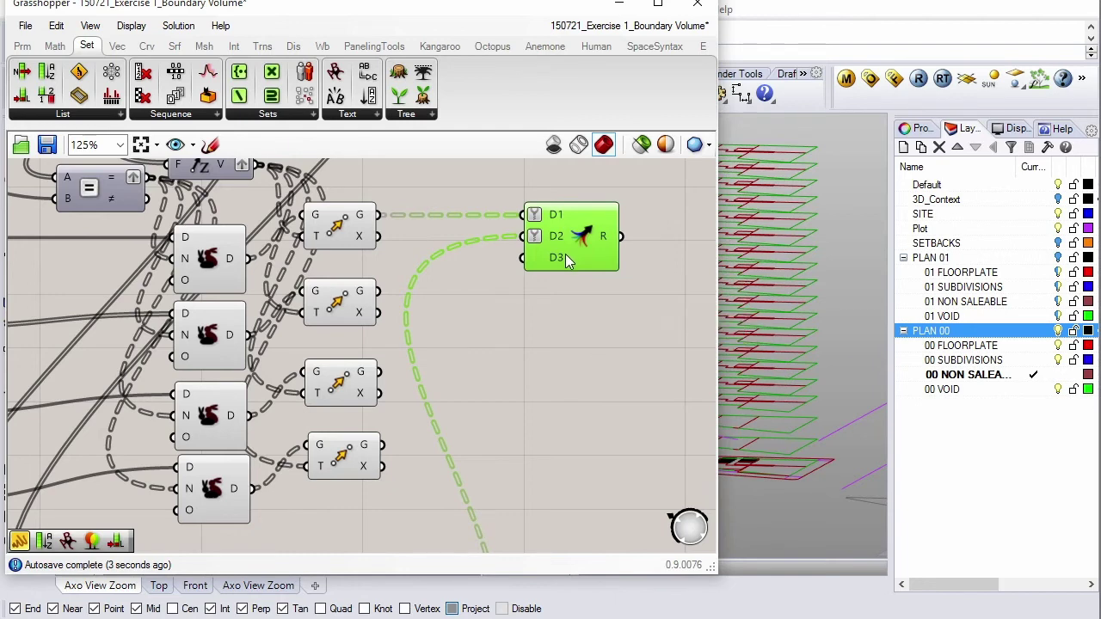
{"action": "left_click_drag", "start_coordinate": [565, 253], "coordinate": [576, 315], "text": "alt"}
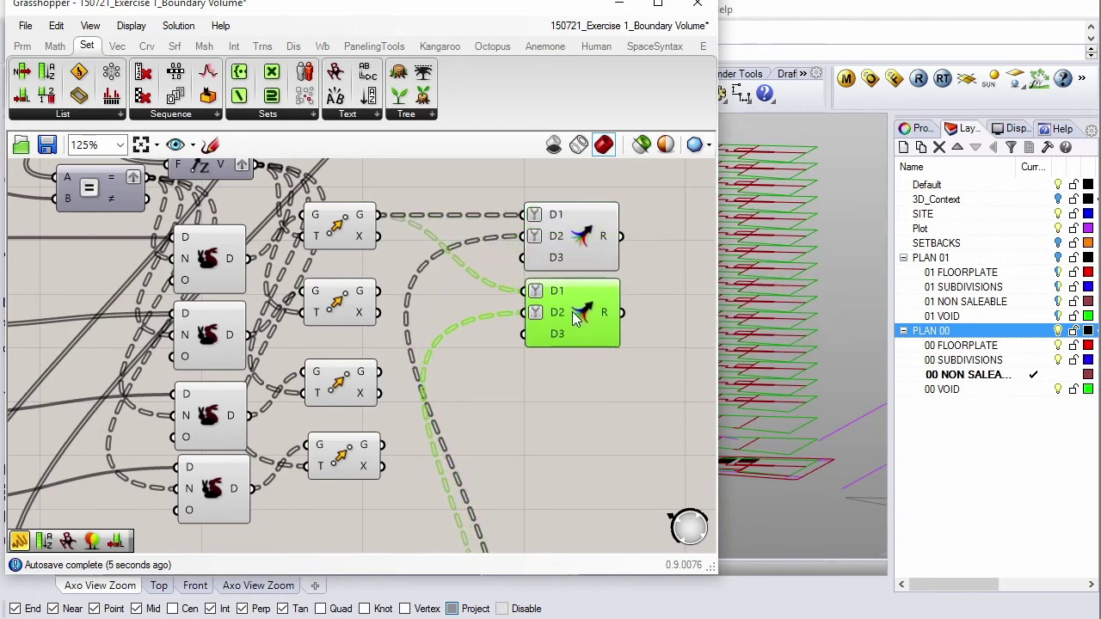
Step: Wire the copied Merge to the second PLAN 01 curve output and a PLAN 00 output
{"action": "left_click", "coordinate": [431, 333]}
{"action": "scroll", "coordinate": [417, 282], "scroll_direction": "down", "scroll_amount": 2}
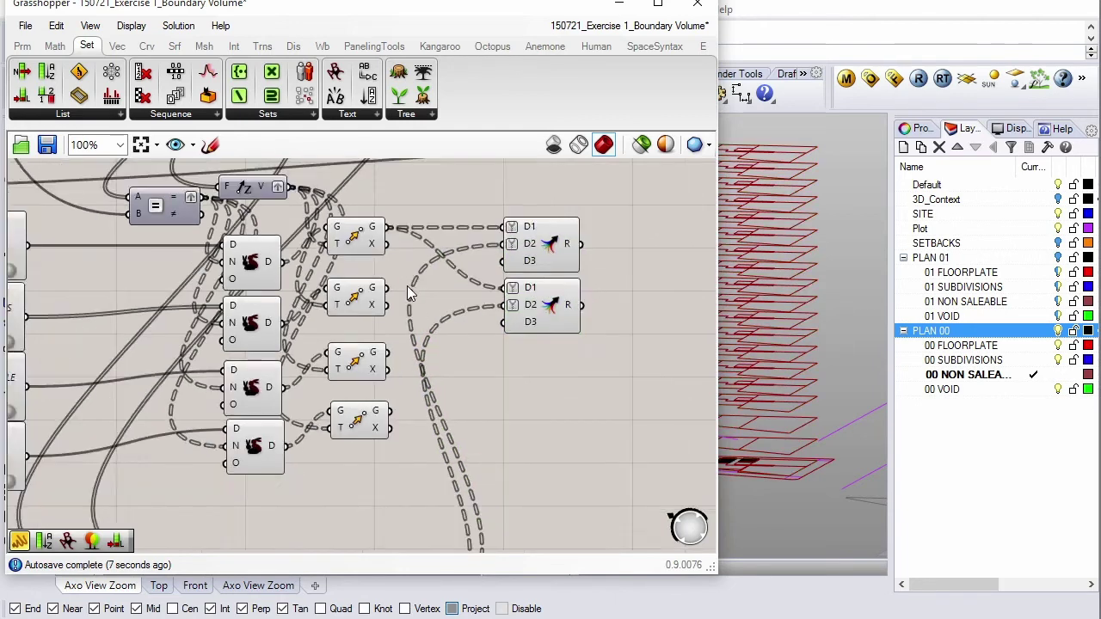
{"action": "scroll", "coordinate": [406, 285], "scroll_direction": "down", "scroll_amount": 2}
{"action": "scroll", "coordinate": [396, 282], "scroll_direction": "up", "scroll_amount": 1}
{"action": "left_click_drag", "start_coordinate": [395, 283], "coordinate": [467, 275]}
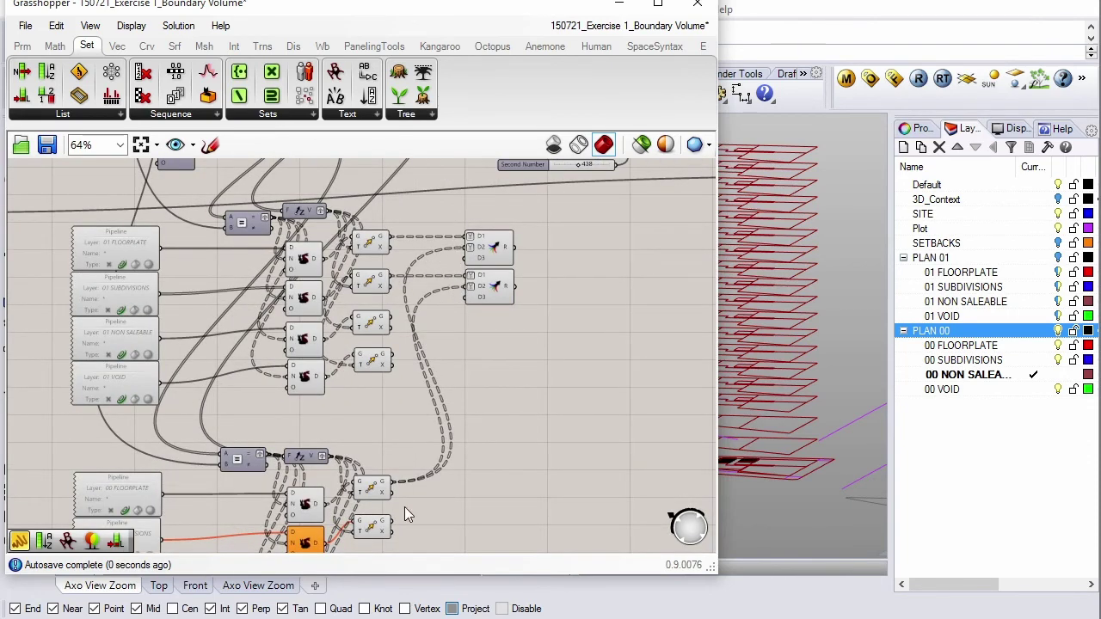
{"action": "mouse_move", "coordinate": [392, 520]}
{"action": "left_mouse_down"}
{"action": "mouse_move", "coordinate": [441, 290]}
{"action": "mouse_move", "coordinate": [469, 287]}
{"action": "mouse_move", "coordinate": [491, 335]}
{"action": "left_mouse_up"}
Step: Add two more Merge copies, each fed by a matching PLAN 00 and PLAN 01 output
{"action": "left_click", "coordinate": [494, 295]}
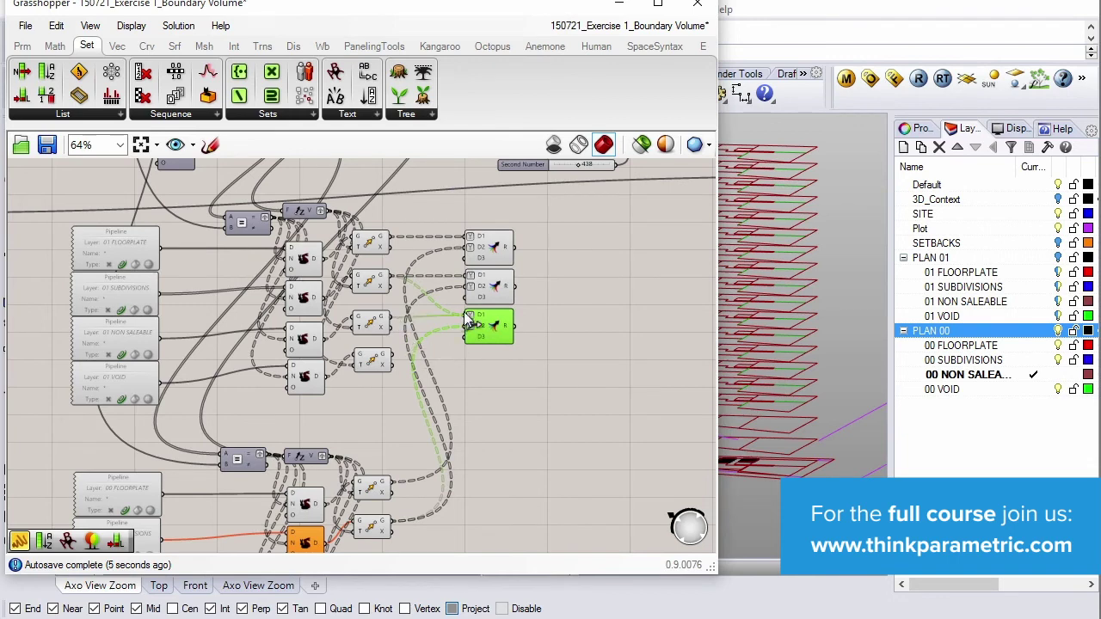
{"action": "scroll", "coordinate": [471, 335], "scroll_direction": "down", "scroll_amount": 2}
{"action": "scroll", "coordinate": [478, 357], "scroll_direction": "up", "scroll_amount": 1}
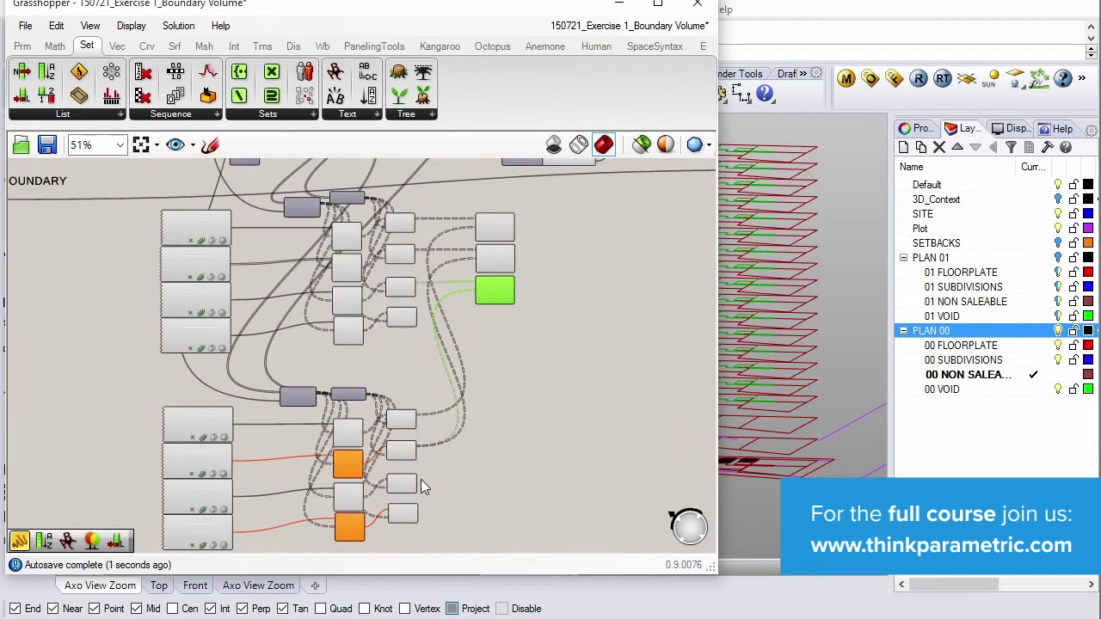
{"action": "left_click_drag", "start_coordinate": [421, 479], "coordinate": [476, 293]}
{"action": "left_click_drag", "start_coordinate": [501, 297], "coordinate": [502, 326]}
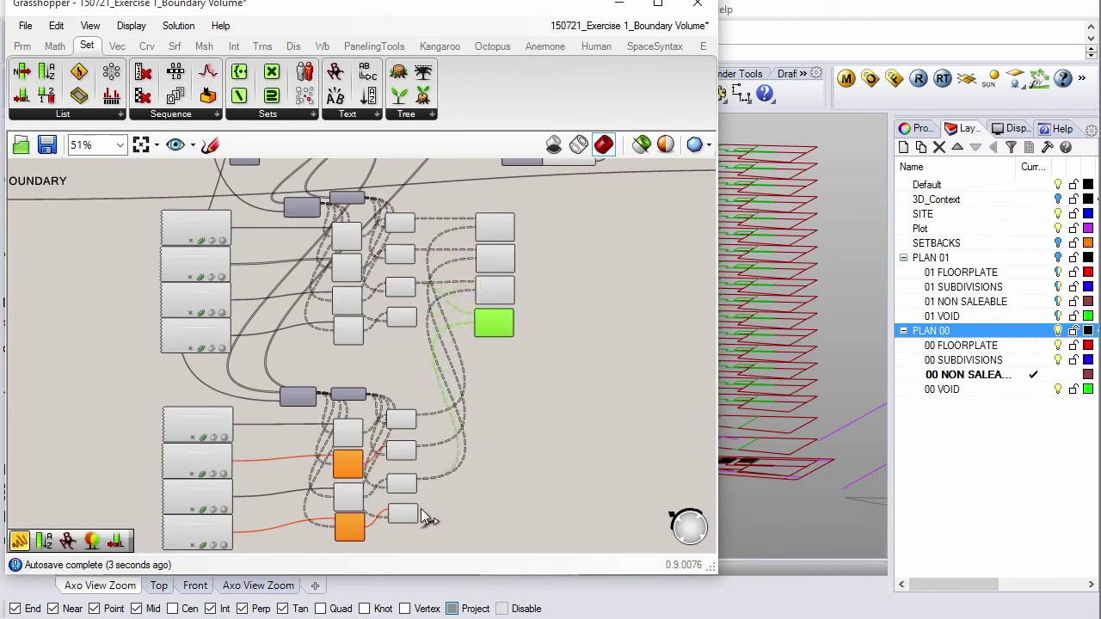
{"action": "left_click_drag", "start_coordinate": [421, 508], "coordinate": [479, 319]}
{"action": "left_click_drag", "start_coordinate": [474, 320], "coordinate": [419, 318]}
{"action": "left_click", "coordinate": [453, 325]}
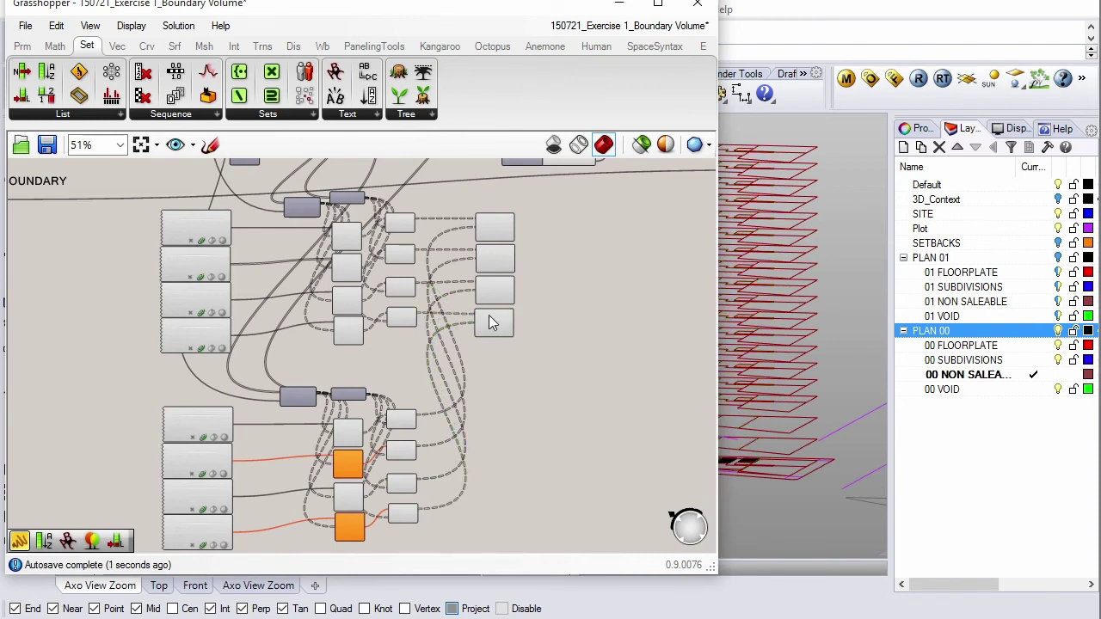
{"action": "left_click", "coordinate": [492, 322]}
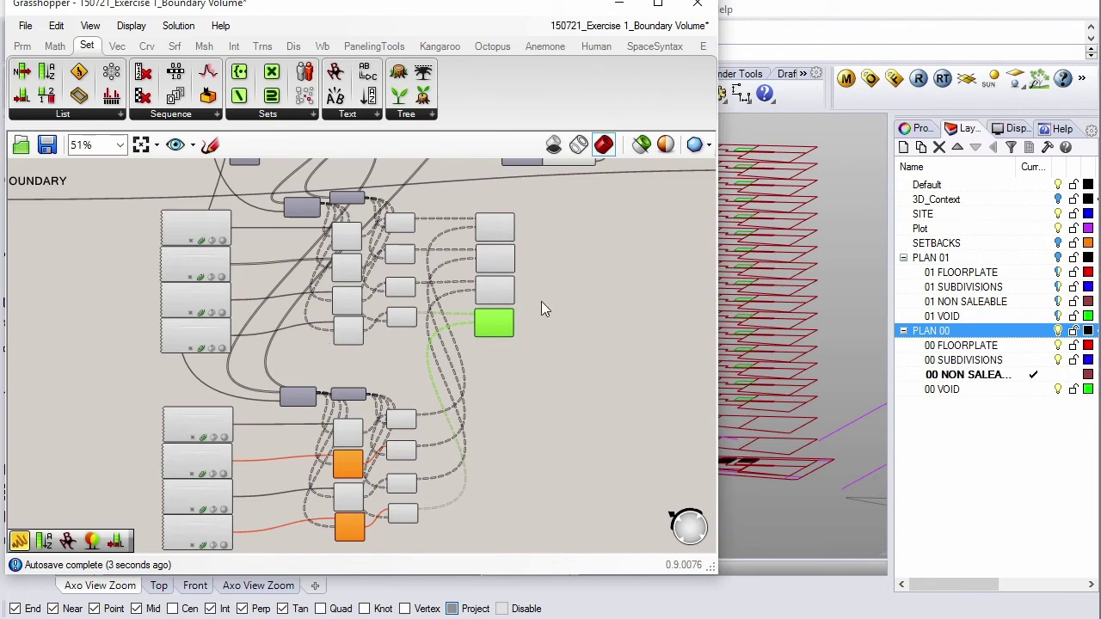
Step: Deselect the merge and pan the canvas past the MIN AREA slider to the merge column
{"action": "left_click", "coordinate": [582, 284]}
{"action": "scroll", "coordinate": [582, 284], "scroll_direction": "up", "scroll_amount": 2}
{"action": "scroll", "coordinate": [524, 223], "scroll_direction": "up", "scroll_amount": 2}
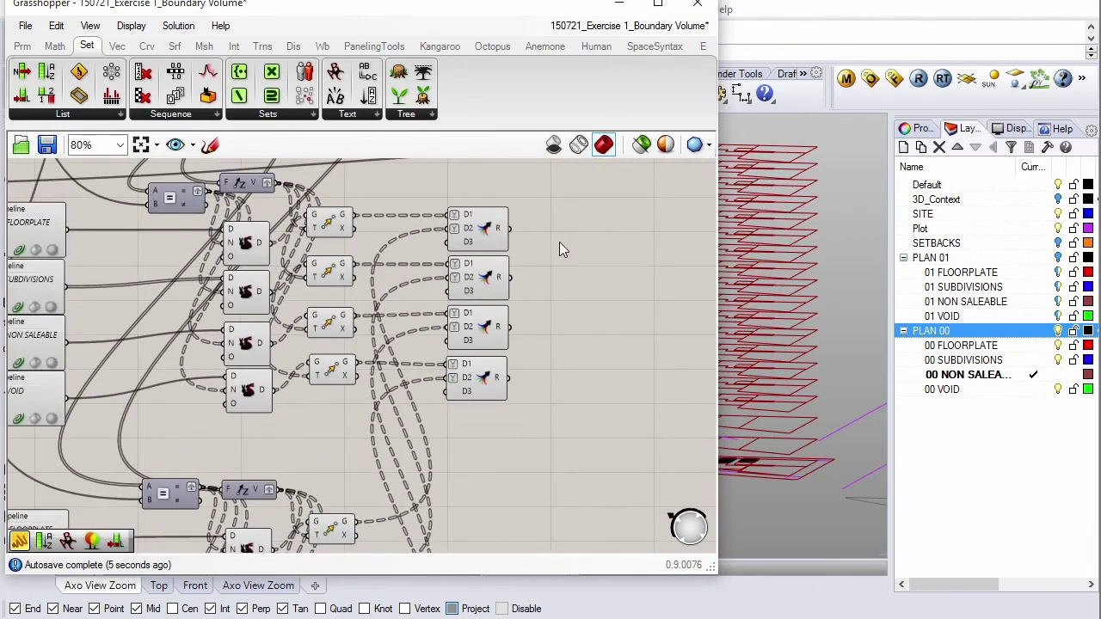
{"action": "right_click_drag", "start_coordinate": [524, 279], "coordinate": [478, 311]}
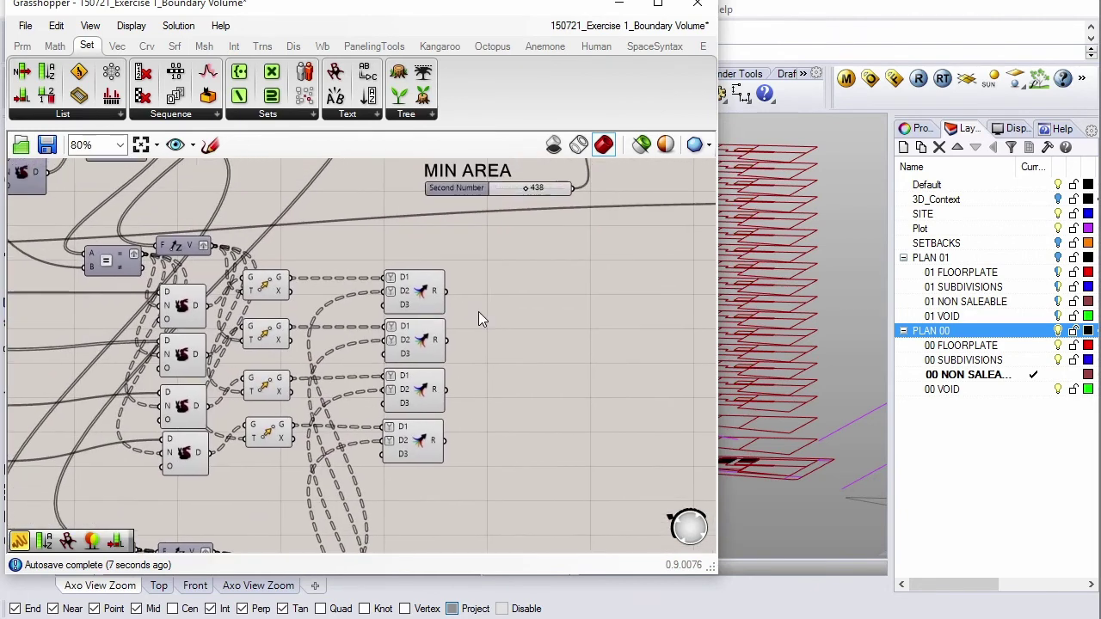
{"action": "scroll", "coordinate": [447, 344], "scroll_direction": "down", "scroll_amount": 1}
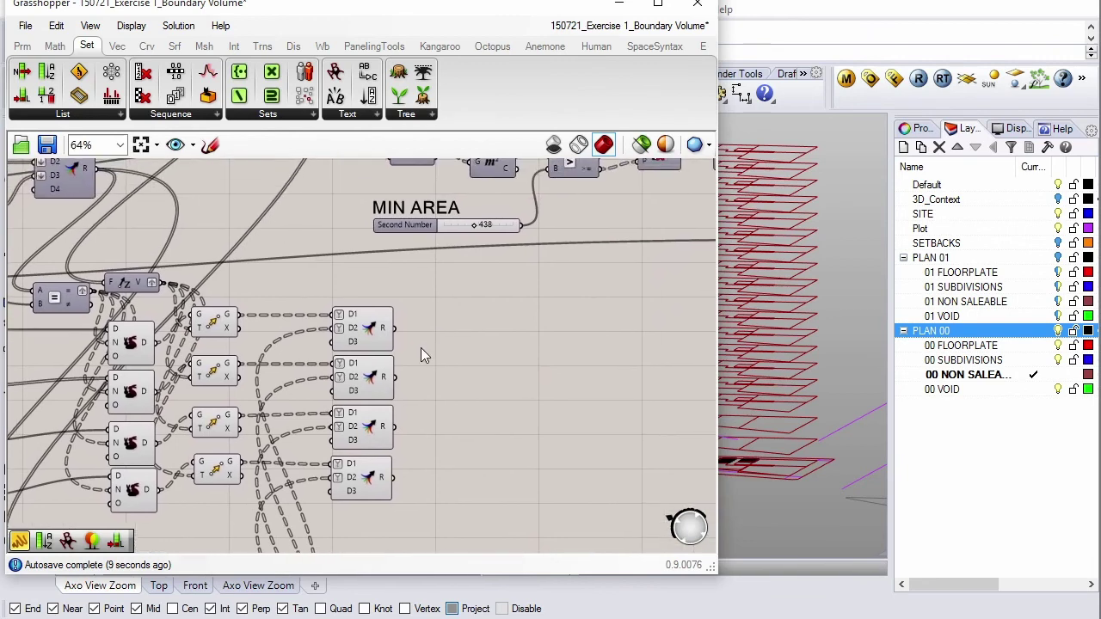
{"action": "scroll", "coordinate": [421, 350], "scroll_direction": "down", "scroll_amount": 1}
{"action": "right_click_drag", "start_coordinate": [448, 324], "coordinate": [398, 337]}
{"action": "scroll", "coordinate": [398, 336], "scroll_direction": "up", "scroll_amount": 2}
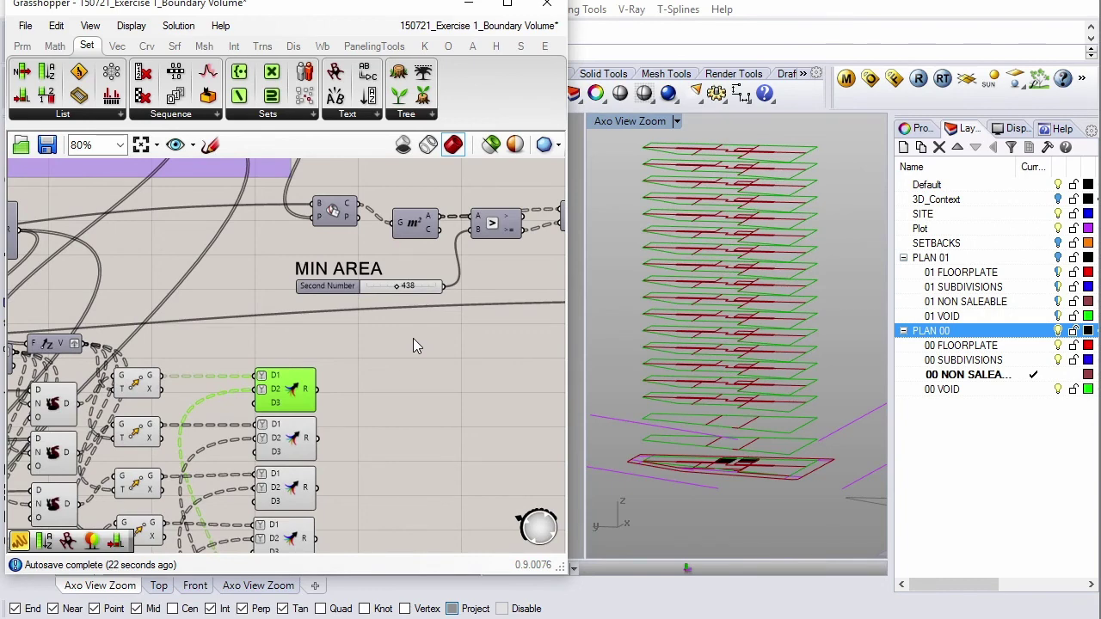
Step: Box-select all four Merge components to check their preview, then deselect them
{"action": "left_click", "coordinate": [413, 338]}
{"action": "scroll", "coordinate": [417, 331], "scroll_direction": "down", "scroll_amount": 3}
{"action": "mouse_move", "coordinate": [406, 325]}
{"action": "left_mouse_down"}
{"action": "mouse_move", "coordinate": [381, 413]}
{"action": "mouse_move", "coordinate": [345, 443]}
{"action": "left_mouse_up"}
{"action": "scroll", "coordinate": [382, 351], "scroll_direction": "up", "scroll_amount": 2}
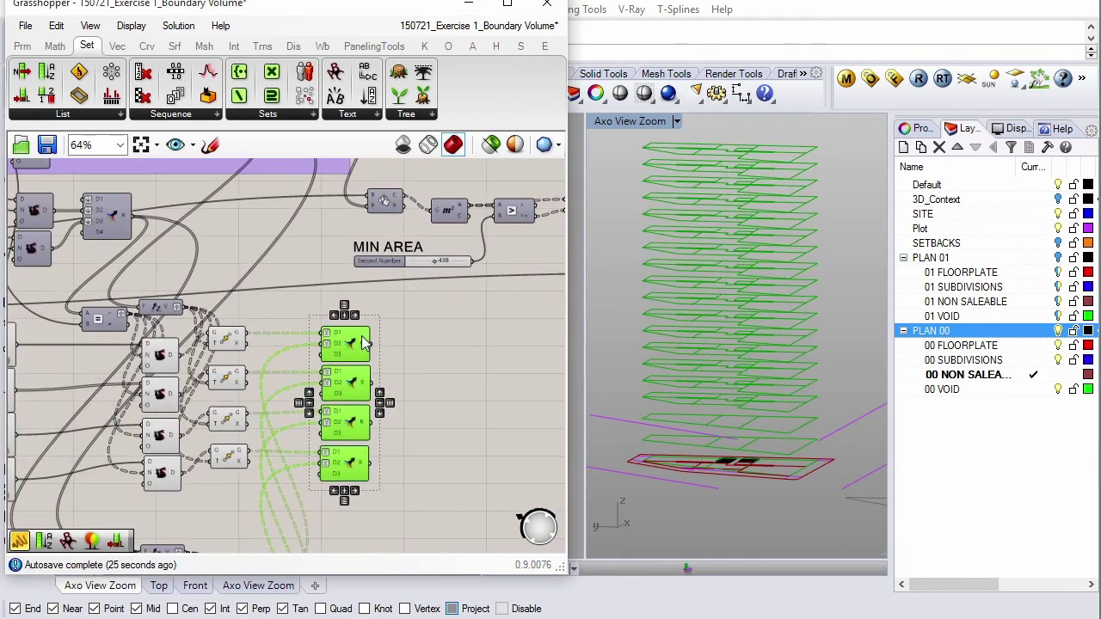
{"action": "left_click", "coordinate": [396, 341]}
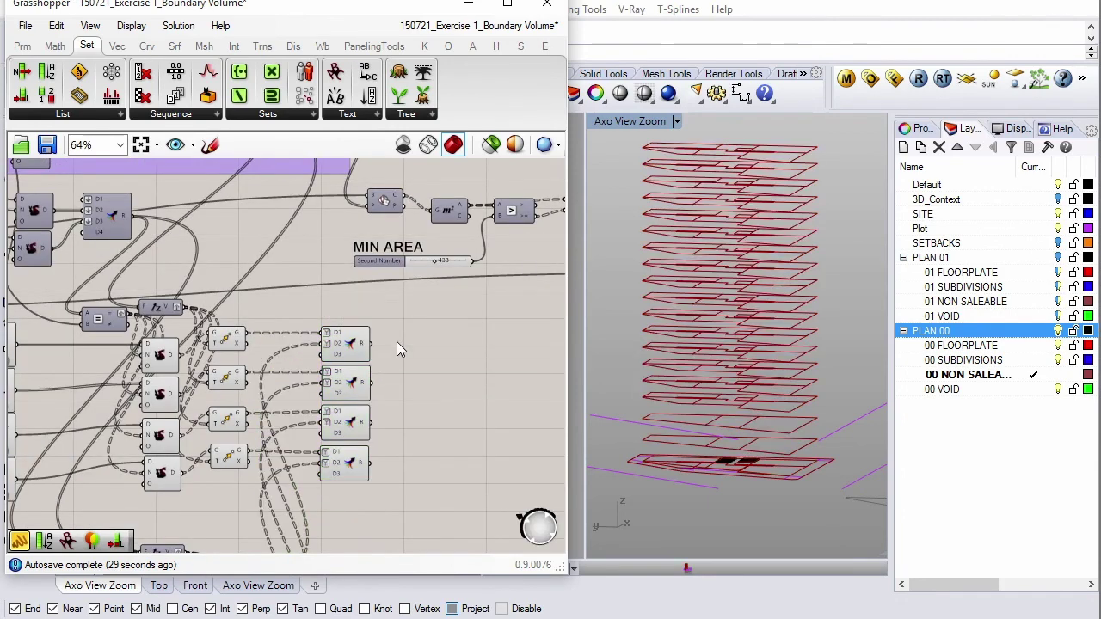
{"action": "right_click_drag", "start_coordinate": [397, 342], "coordinate": [411, 350]}
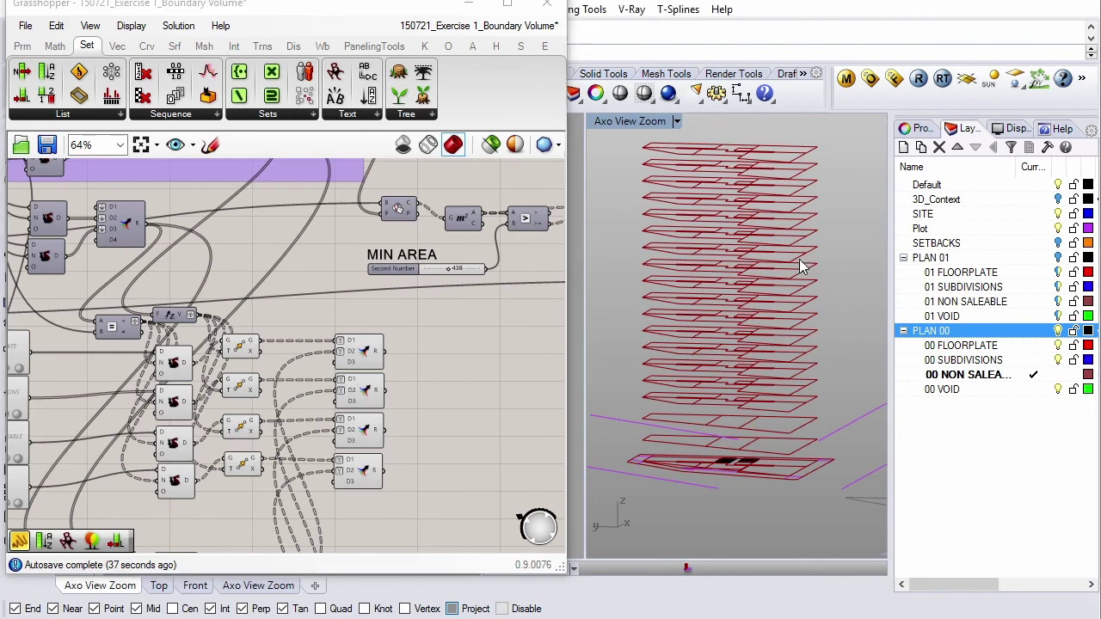
Step: Orbit the Rhino view around the stacked floor plates and zoom the canvas to SETBACKS
{"action": "right_click_drag", "start_coordinate": [799, 259], "coordinate": [772, 269]}
{"action": "scroll", "coordinate": [510, 343], "scroll_direction": "down", "scroll_amount": 3}
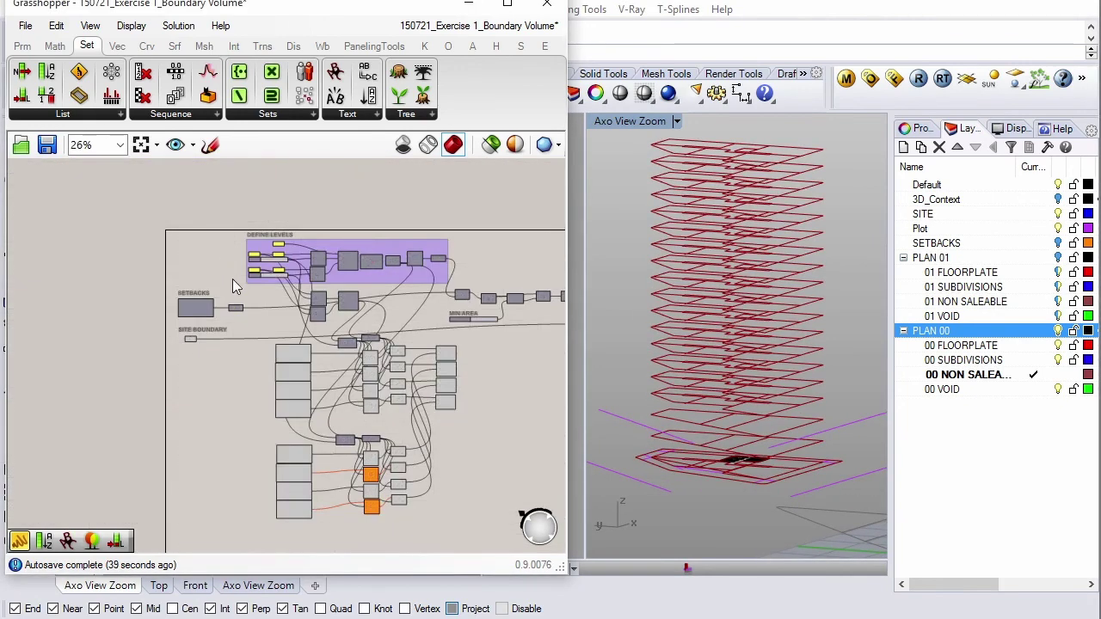
{"action": "scroll", "coordinate": [232, 278], "scroll_direction": "up", "scroll_amount": 4}
Step: Turn Preview On for the Brep after the SETBACKS Pipeline and orbit to inspect the volume
{"action": "left_click", "coordinate": [254, 300]}
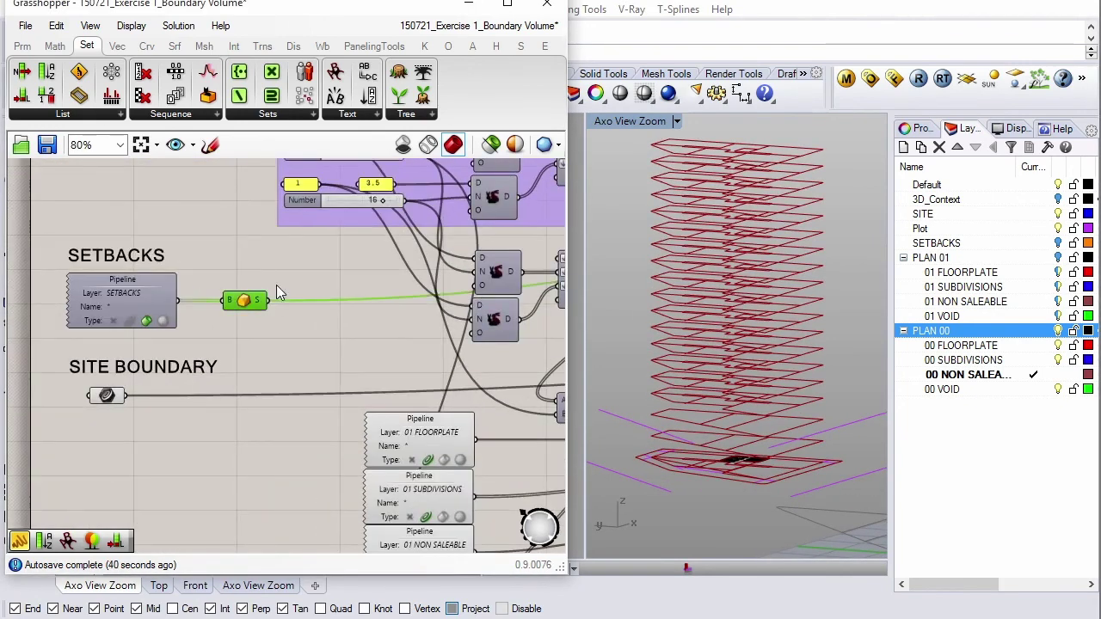
{"action": "right_click", "coordinate": [330, 271]}
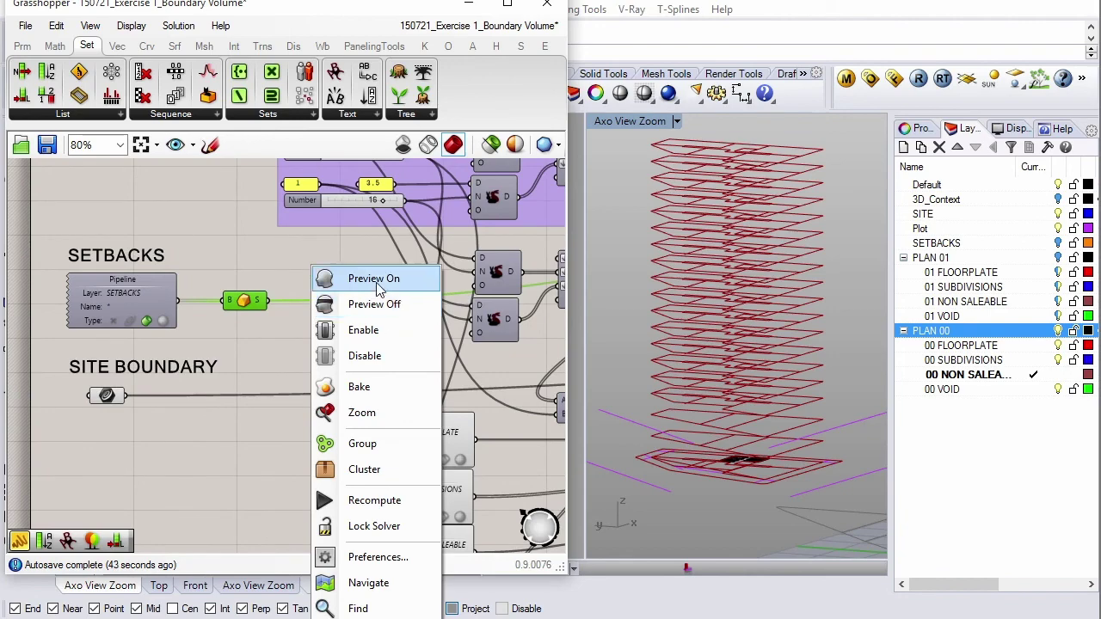
{"action": "left_click", "coordinate": [373, 278]}
{"action": "mouse_move", "coordinate": [726, 283]}
{"action": "right_mouse_down"}
{"action": "mouse_move", "coordinate": [698, 254]}
{"action": "mouse_move", "coordinate": [773, 315]}
{"action": "mouse_move", "coordinate": [712, 344]}
{"action": "mouse_move", "coordinate": [644, 295]}
{"action": "mouse_move", "coordinate": [680, 255]}
{"action": "mouse_move", "coordinate": [745, 357]}
{"action": "mouse_move", "coordinate": [801, 200]}
{"action": "right_mouse_up"}
{"action": "left_click", "coordinate": [489, 404]}
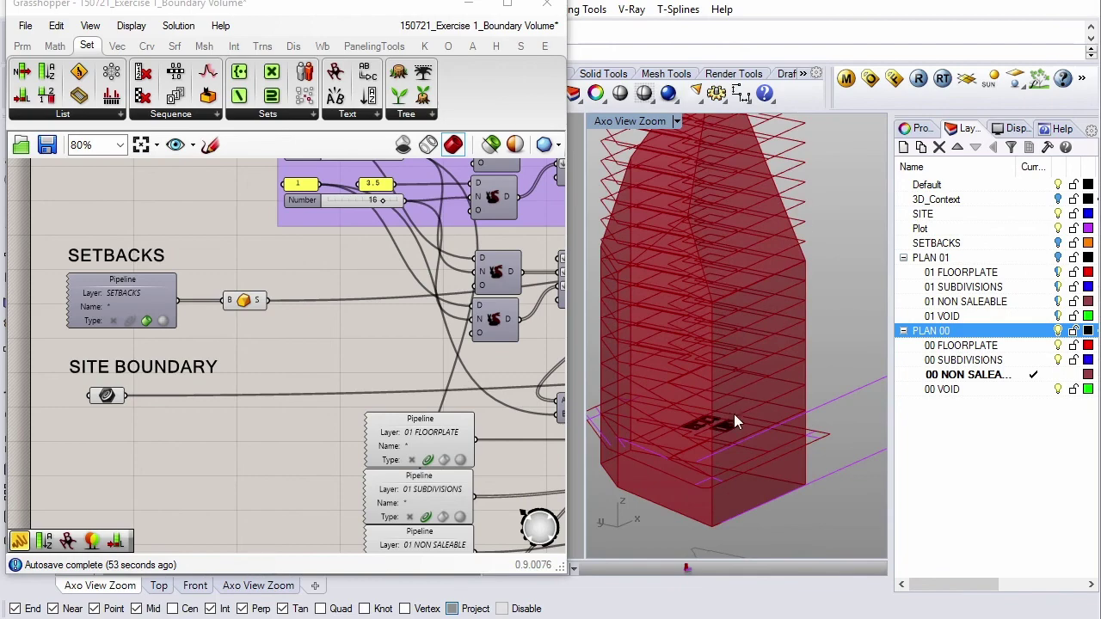